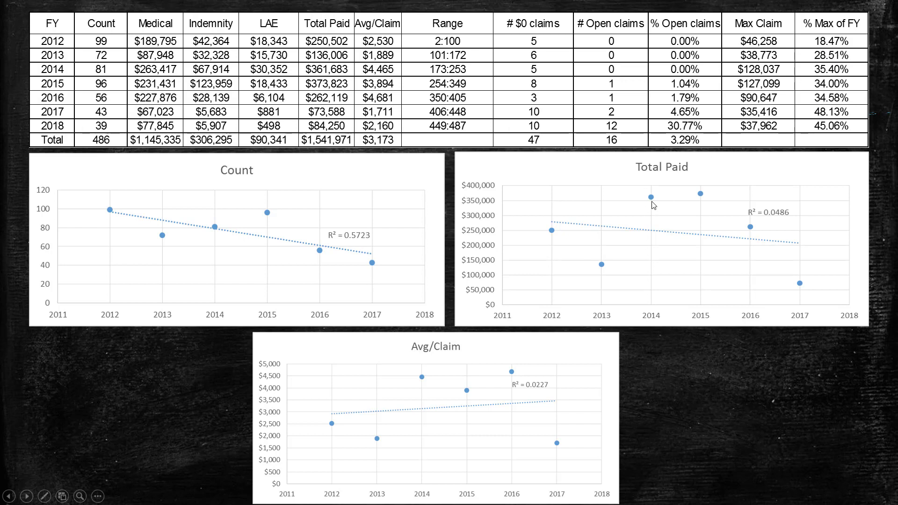
Step: End the slide show and switch to the LRDA Demo workbook in Excel
key("Escape")
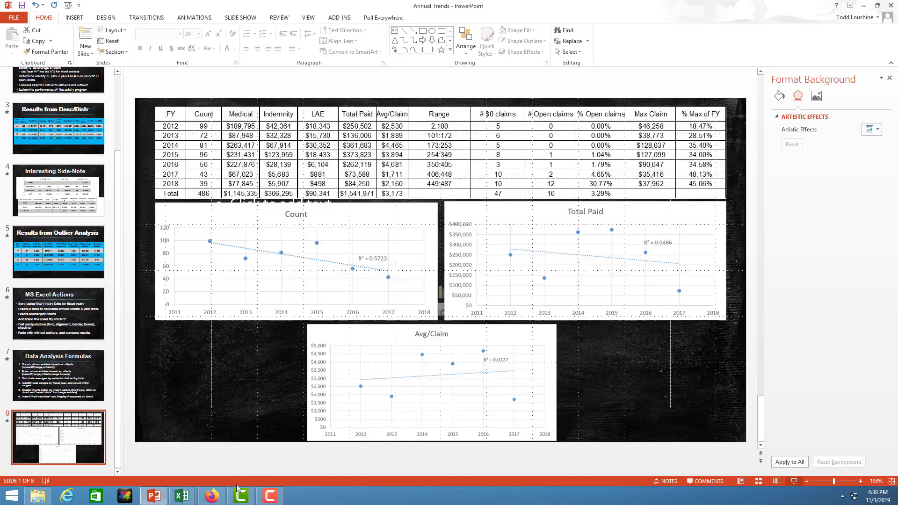
mouse_move(183, 498)
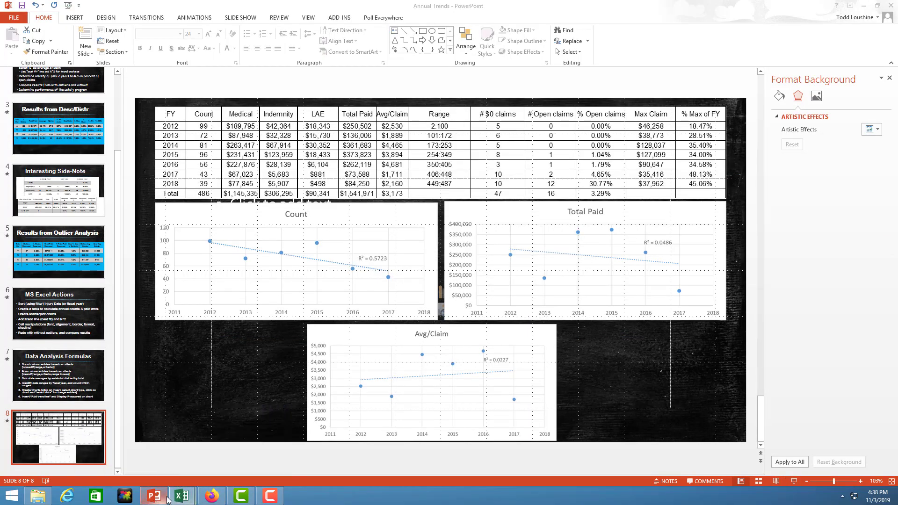
left_click(155, 466)
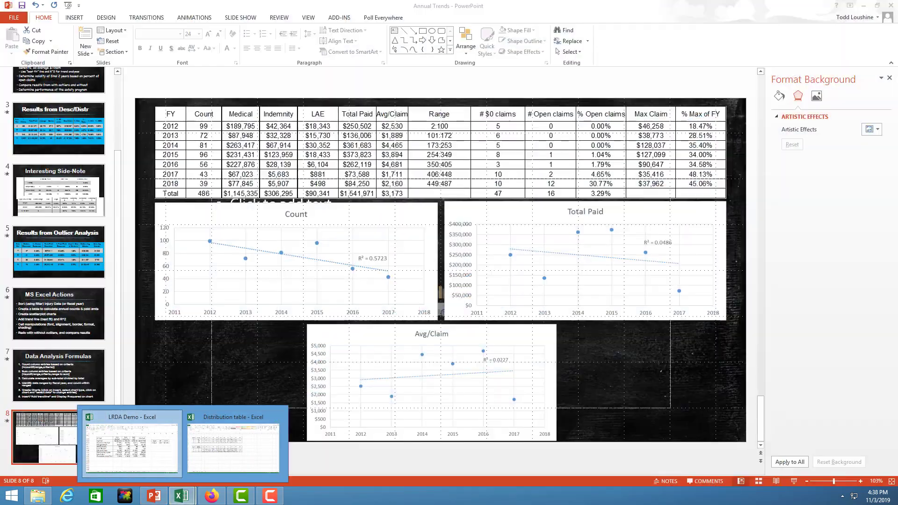
left_click_drag(897, 5, 318, 1)
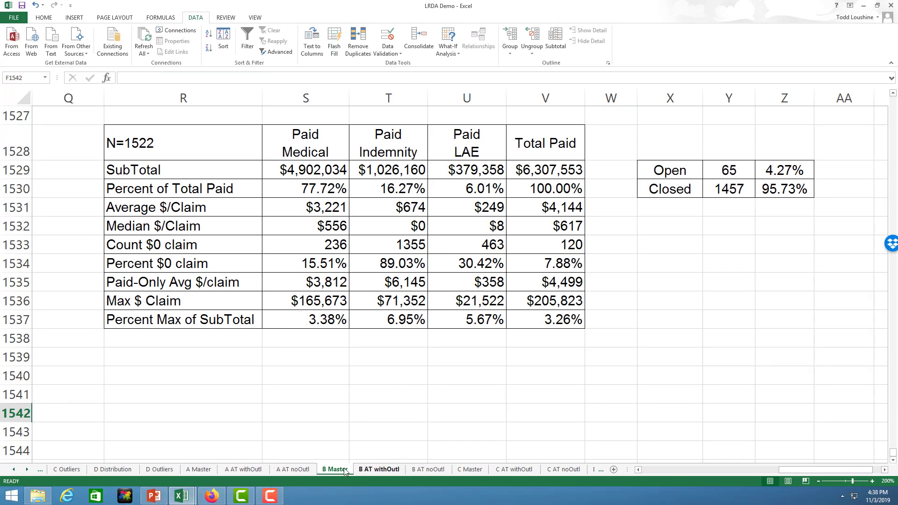
Step: Look through the B Master, B AT withOutl and B AT noOutl sheets, ending on B AT withOutl
left_click(367, 470)
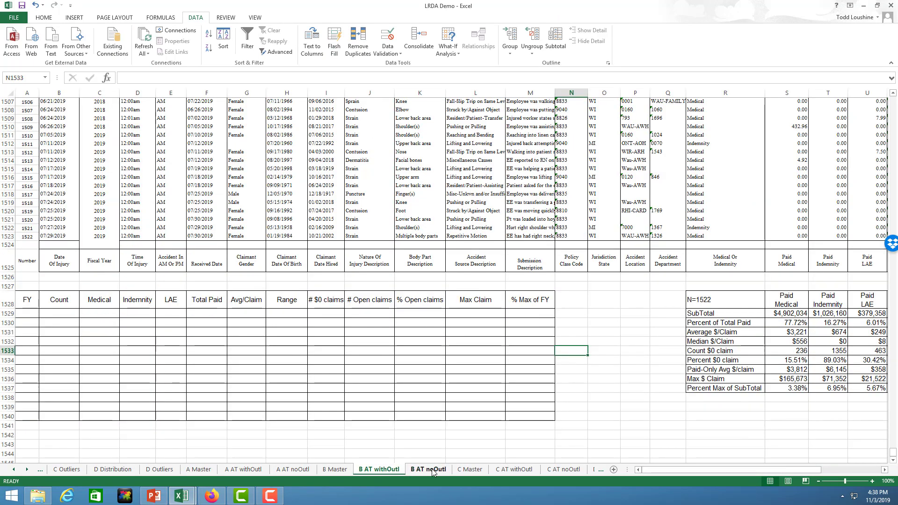
left_click(428, 470)
left_click(385, 471)
left_click(337, 471)
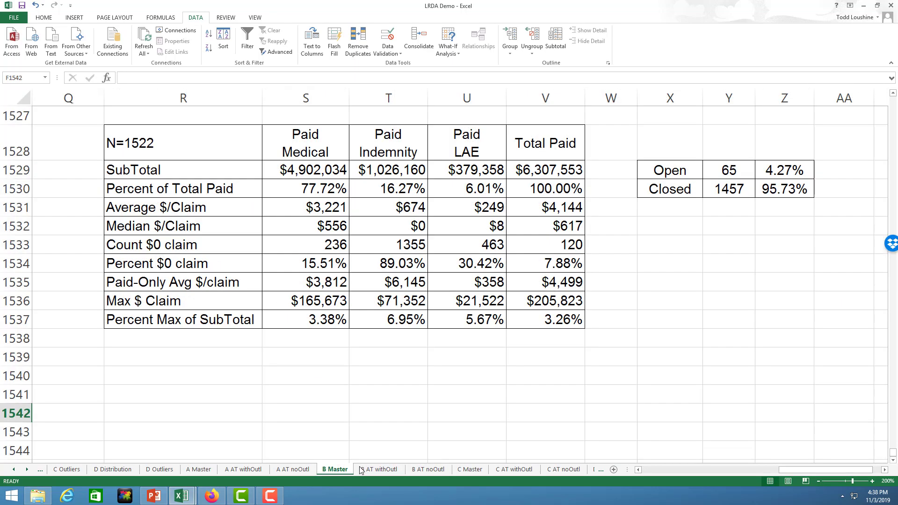
left_click(379, 470)
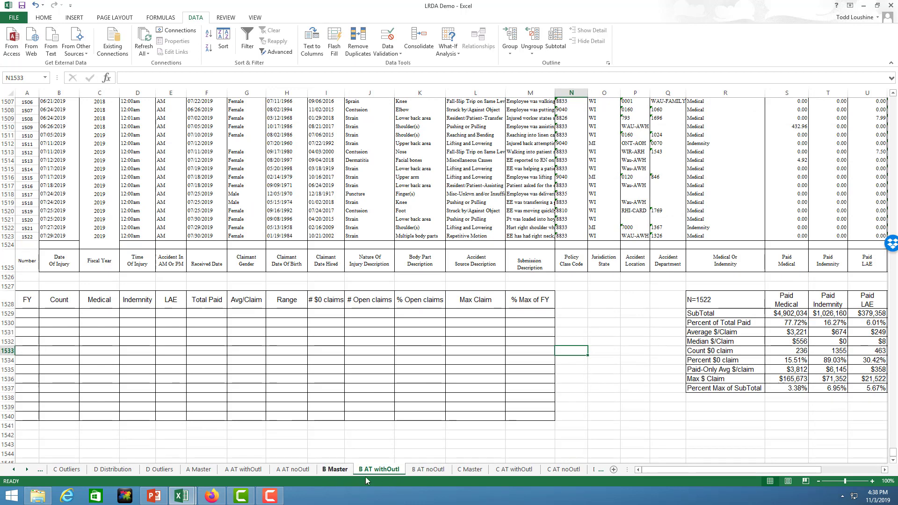
left_click(428, 470)
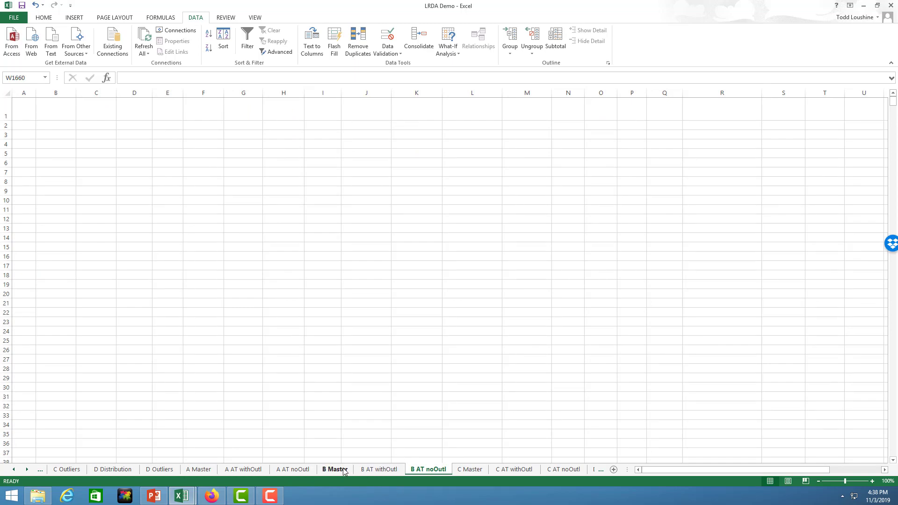
left_click(378, 470)
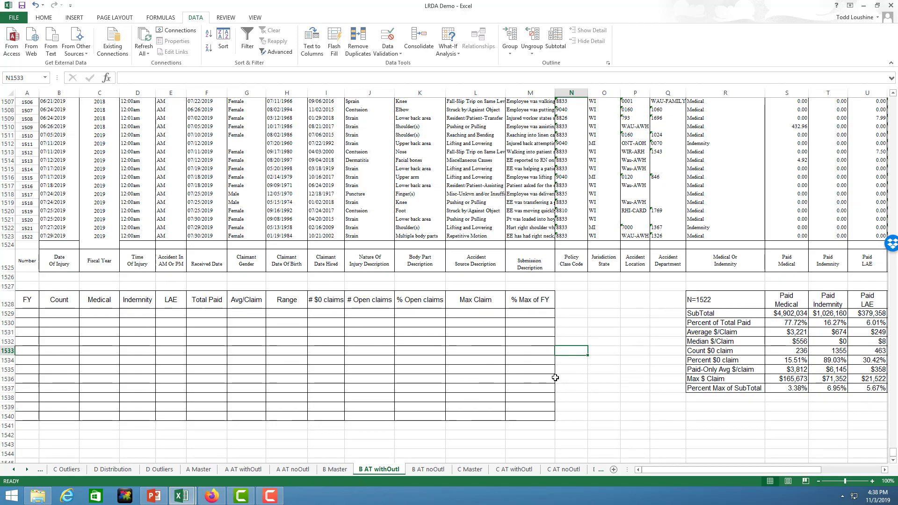
Step: Zoom the B AT withOutl sheet to 170% at the empty annual summary table and fit column A's width to its contents
scroll(378, 387, "down", 1)
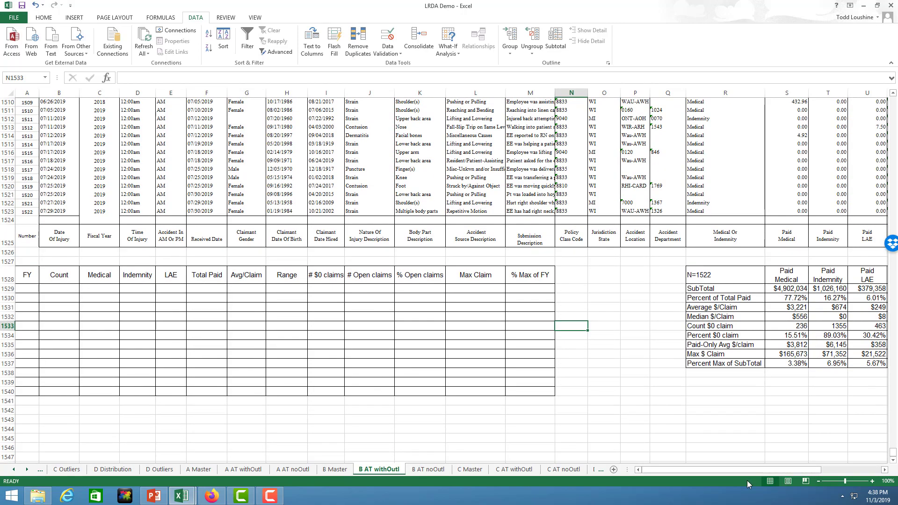
left_click(872, 481)
left_click(872, 481)
left_click(872, 482)
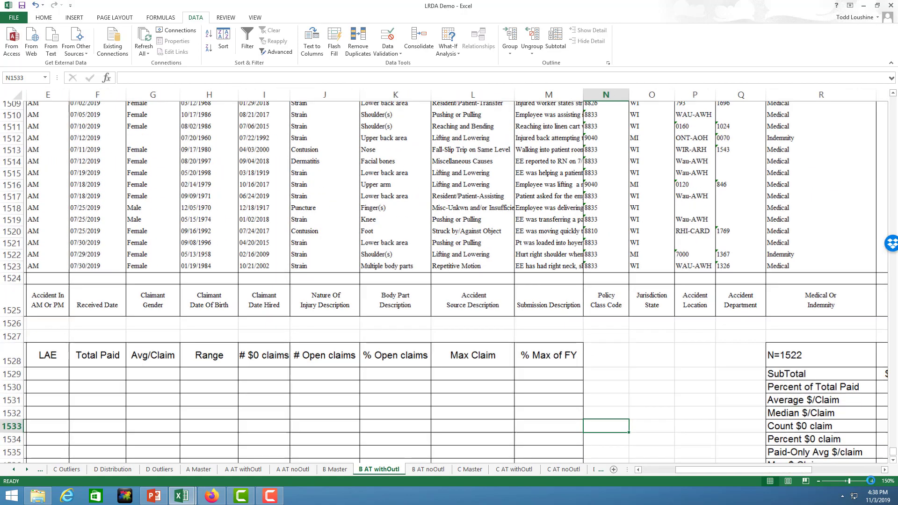
left_click(872, 482)
left_click(872, 481)
left_click(873, 481)
left_click(872, 482)
left_click_drag(793, 468, 692, 472)
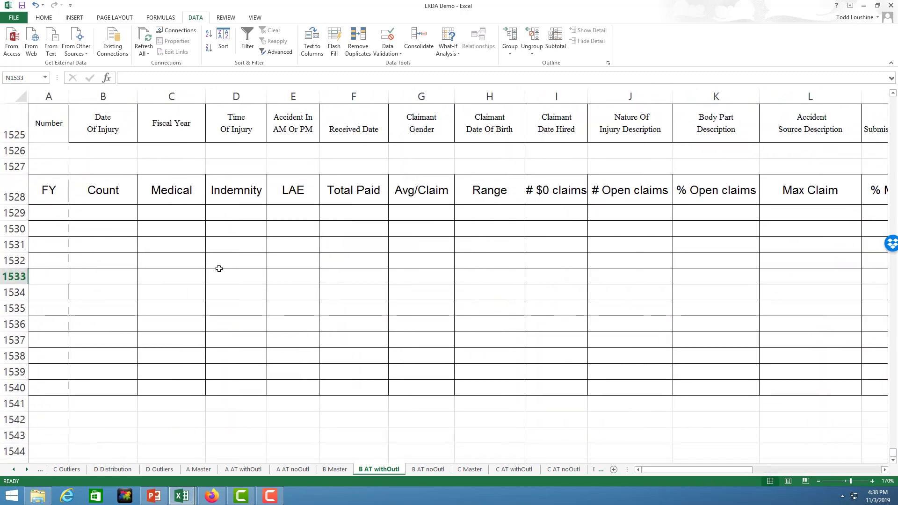
double_click(69, 96)
Step: Enter the fiscal years 2009 and 2010 in the first two FY cells, A1529 and A1530
scroll(100, 215, "up", 3)
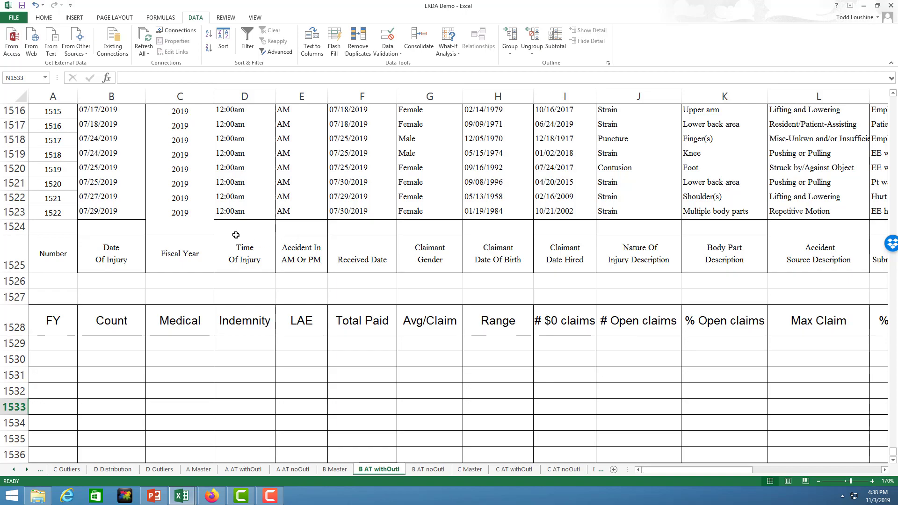
left_click(197, 214)
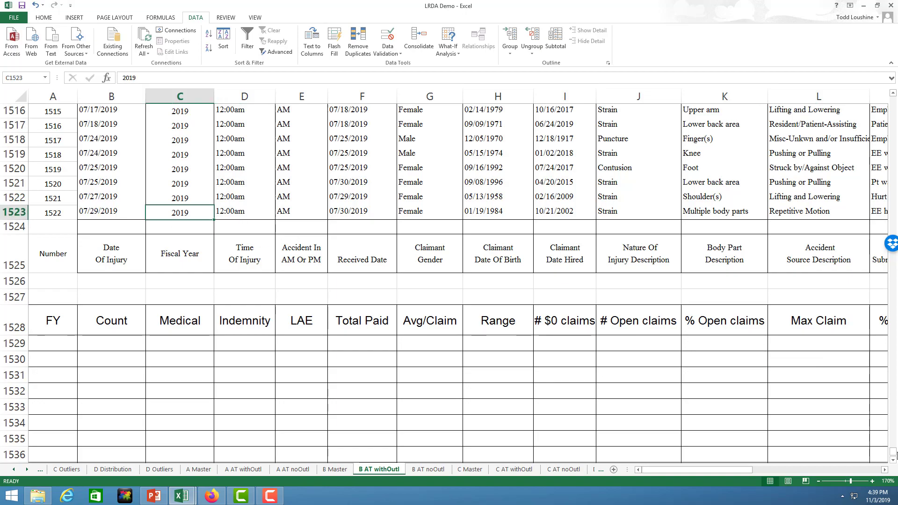
mouse_move(893, 453)
left_mouse_down()
mouse_move(886, 112)
mouse_move(894, 462)
left_mouse_up()
left_click(57, 273)
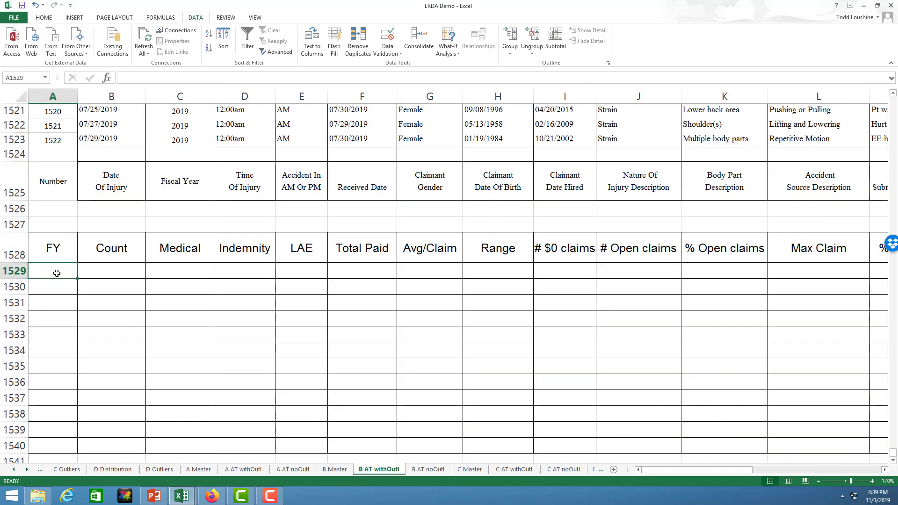
type("209")
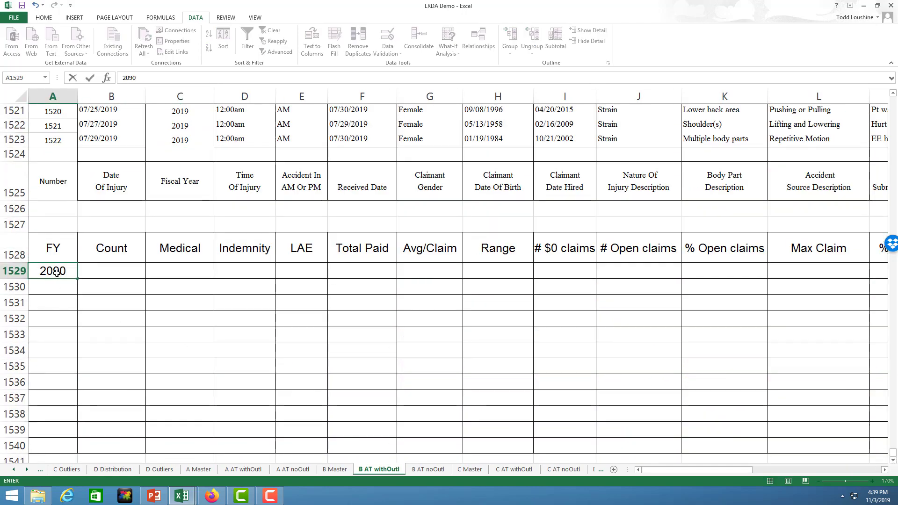
key("BackSpace")
type("09")
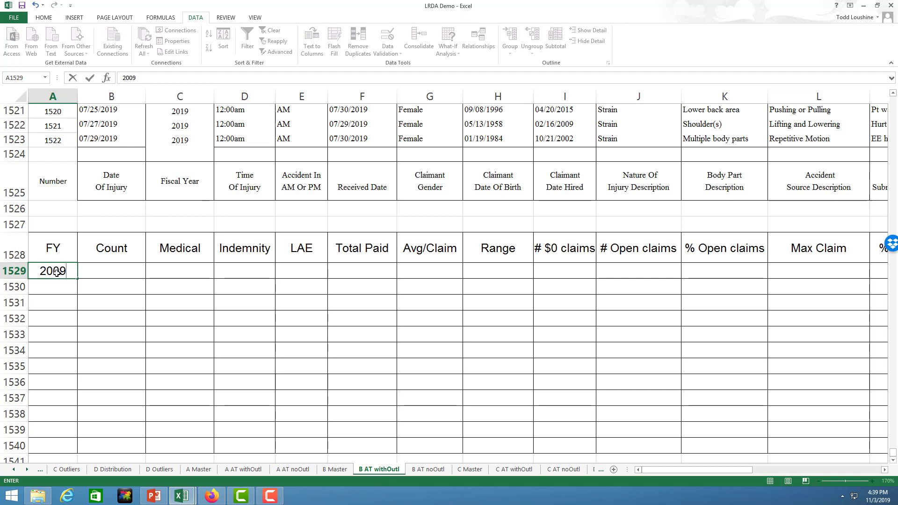
key("Return")
type("2019")
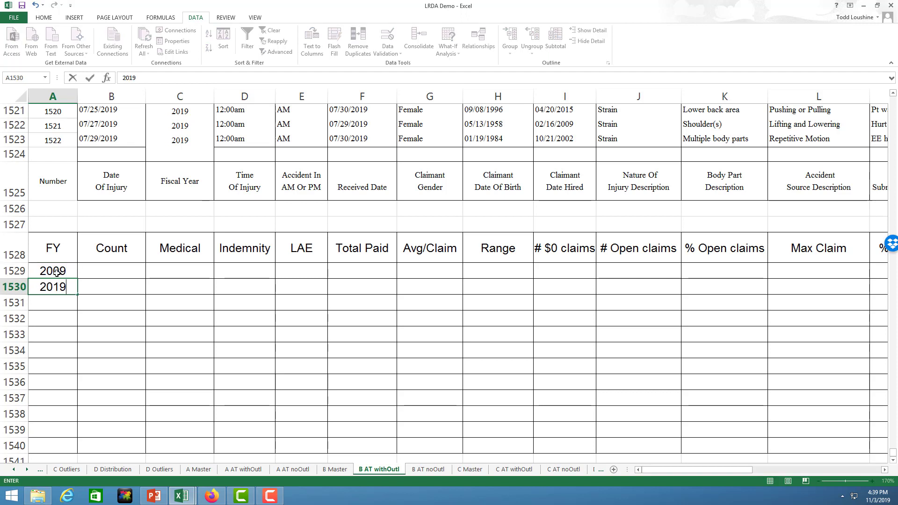
key("BackSpace")
type("0")
key("Return")
Step: Extend the fiscal-year series down to 2019 in A1539 and label A1540 Totals
left_click(51, 271)
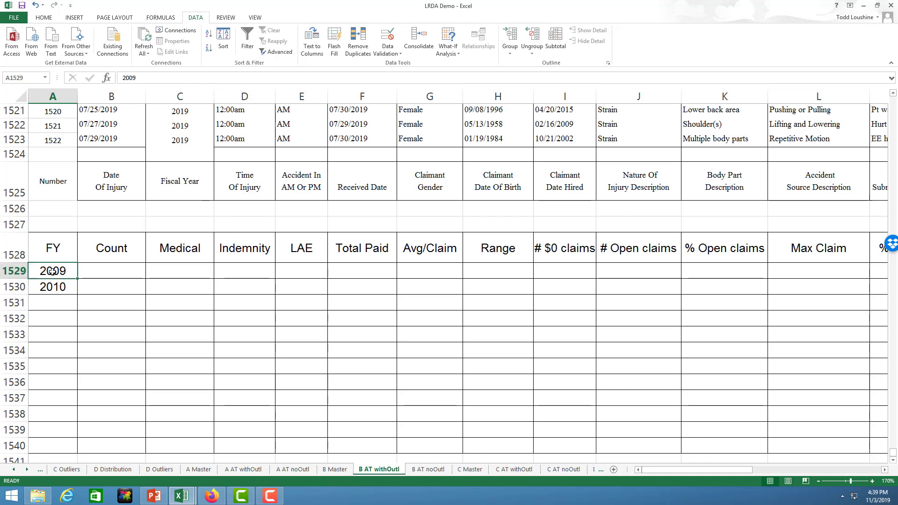
left_click_drag(52, 271, 73, 344)
left_click(76, 350)
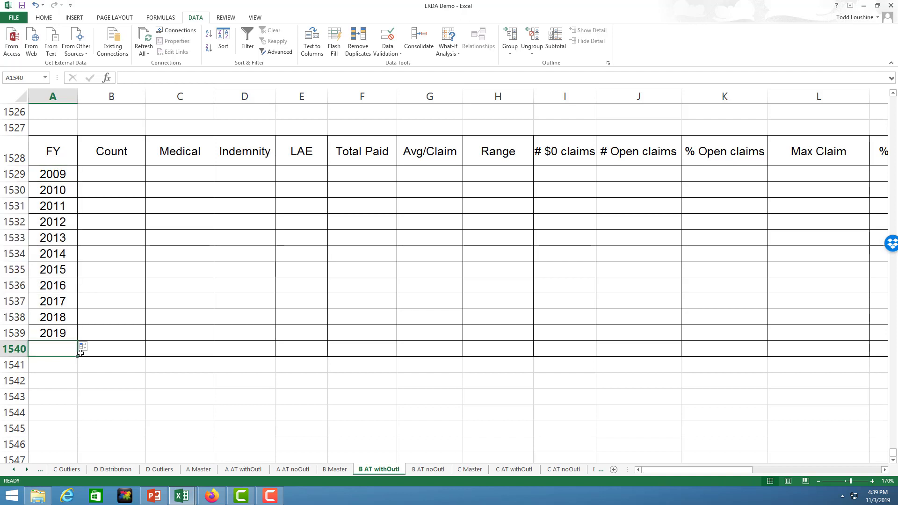
type("Totals")
key("Return")
key("Return")
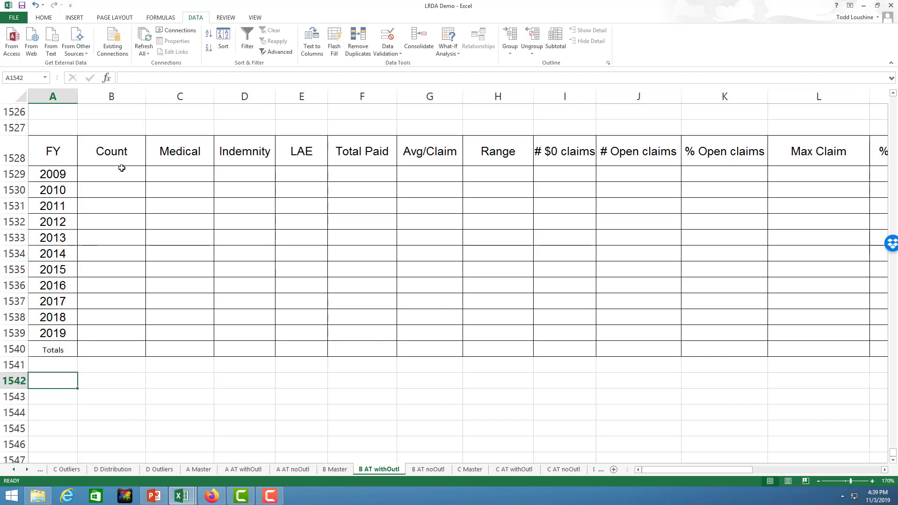
Step: Enter the column letter C in B1527, directly above the Count header
scroll(208, 233, "up", 5)
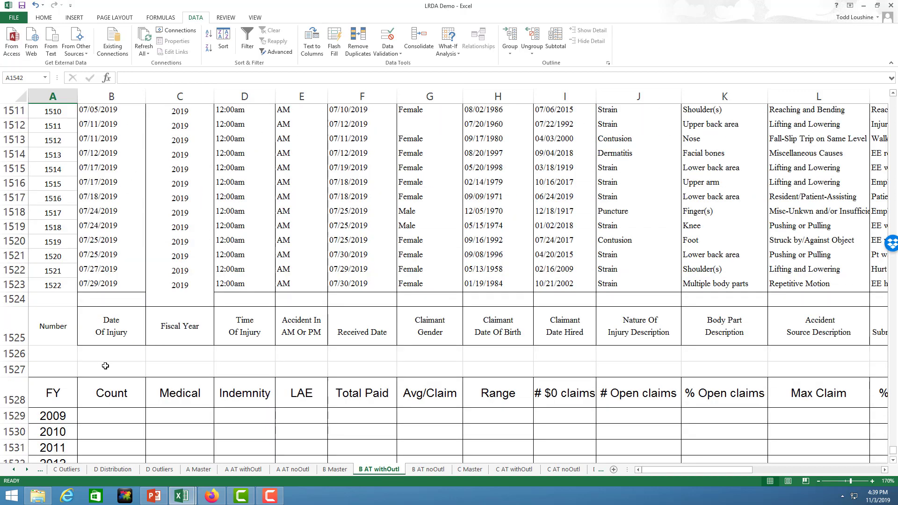
left_click(105, 366)
type("C")
key("Return")
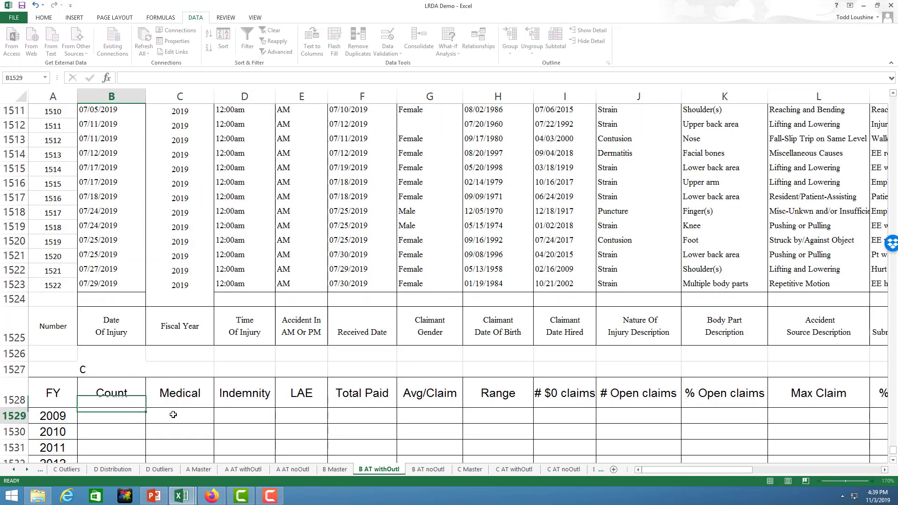
key("Return")
Step: Begin a COUNTIF formula in the 2009 Count cell B1529 with the fiscal-year range c2:c1523
scroll(237, 386, "down", 4)
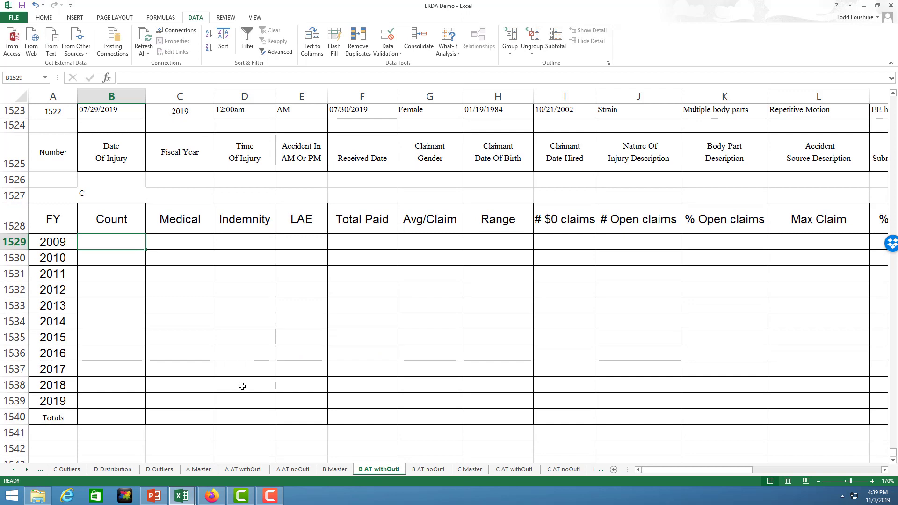
type("=contif")
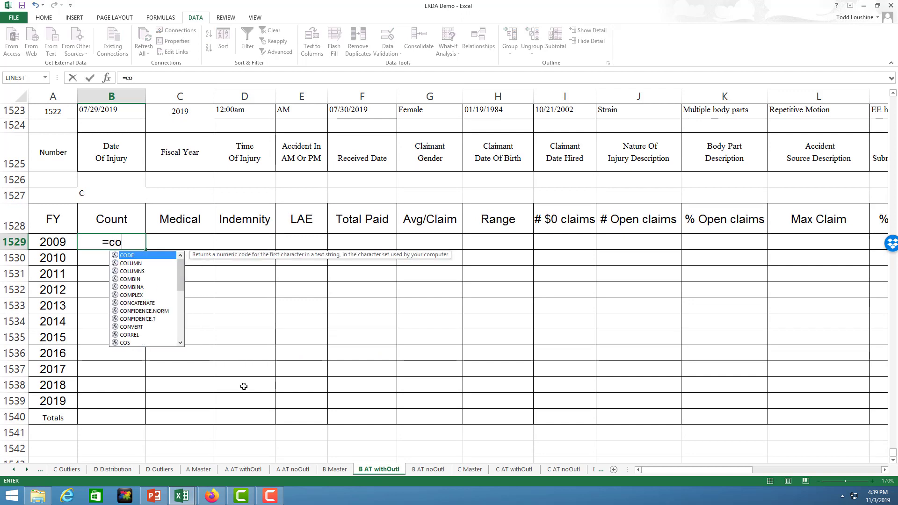
key("BackSpace")
key("BackSpace")
key("BackSpace")
key("BackSpace")
key("BackSpace")
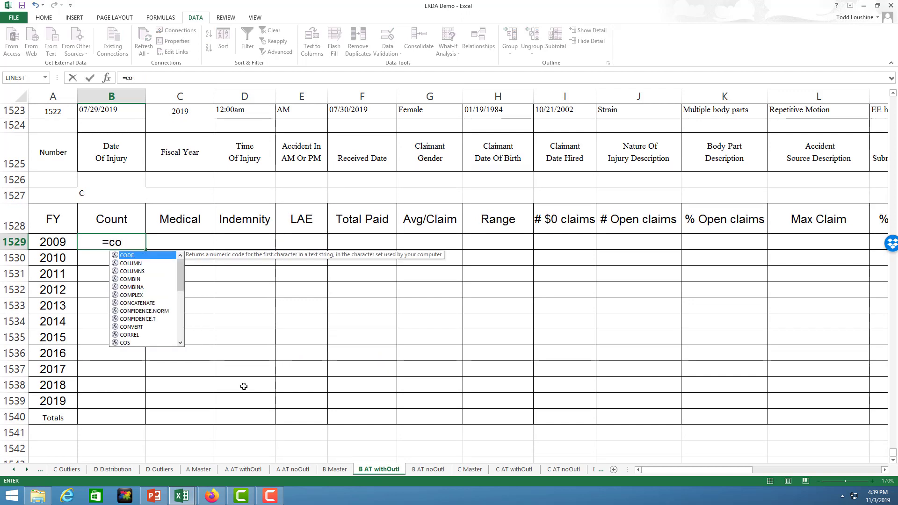
type("untif(")
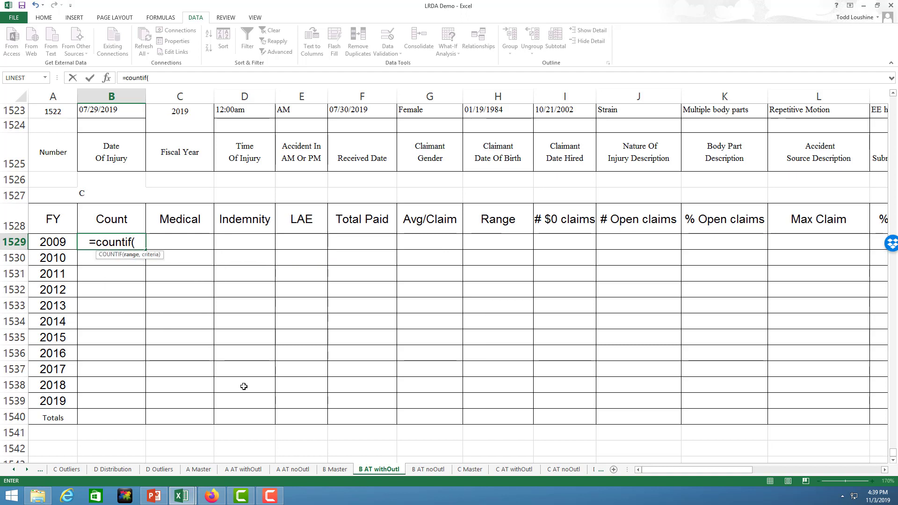
type("c2:c")
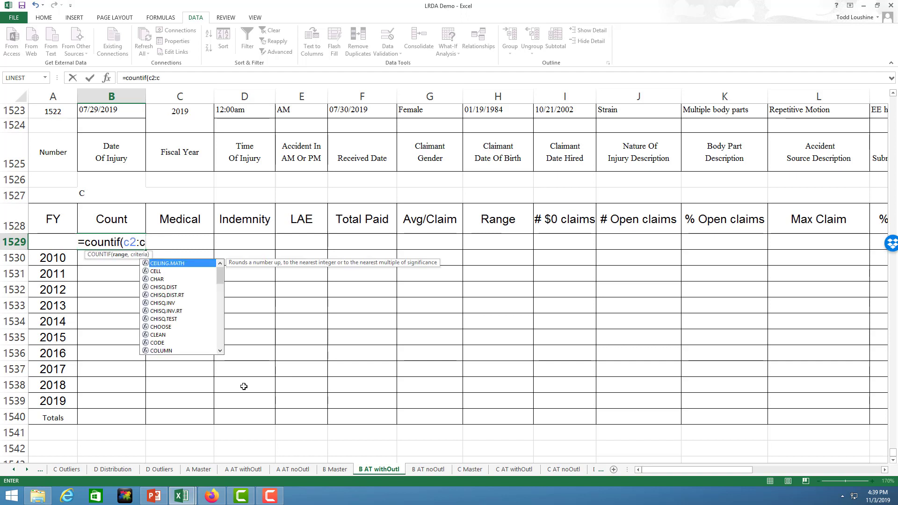
type("1523")
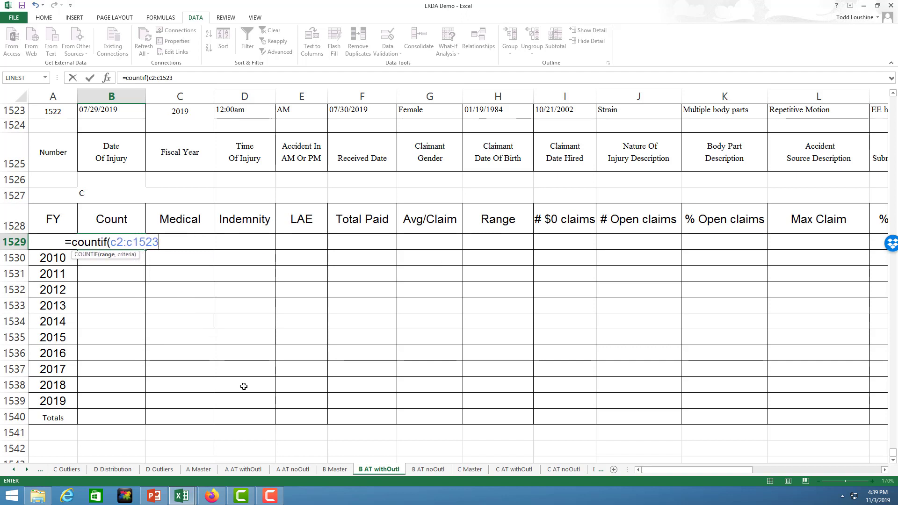
scroll(289, 347, "up", 4)
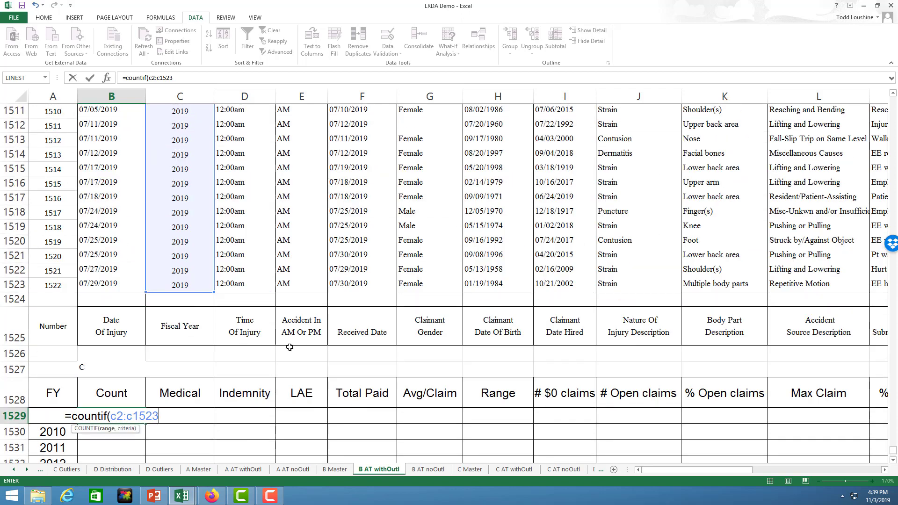
scroll(209, 273, "down", 2)
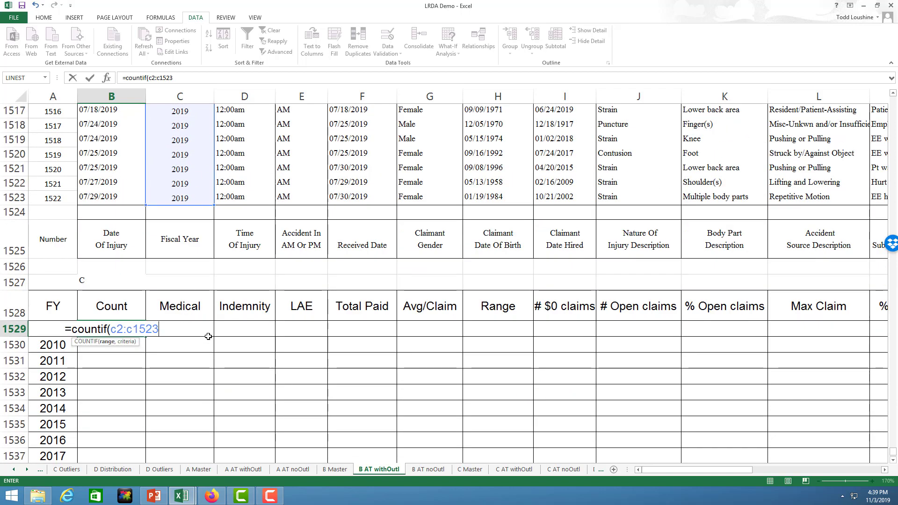
Step: Complete the 2009 COUNTIF formula in B1529 with the fiscal-year cell A1529 as its criterion
type(",")
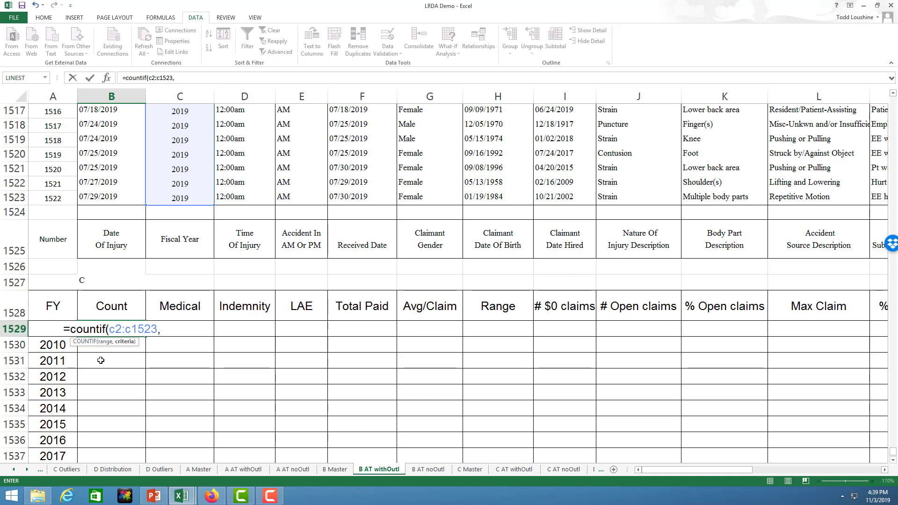
type("a")
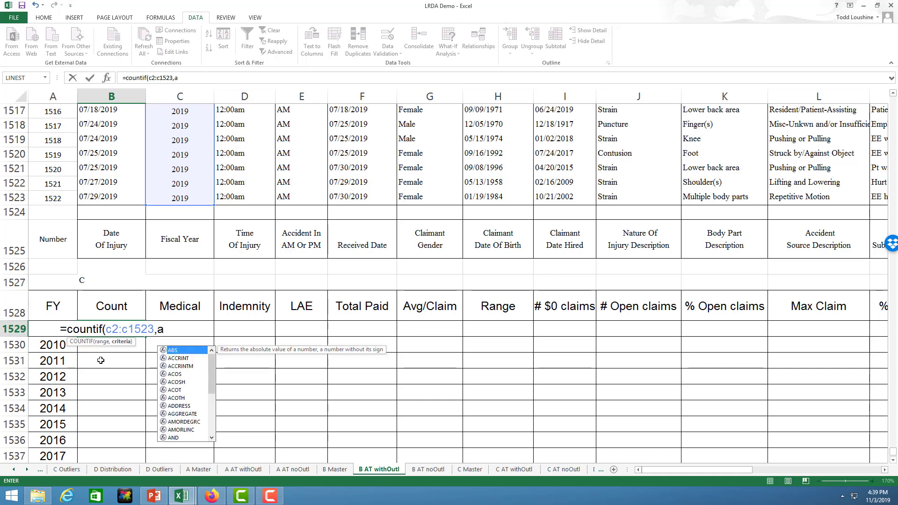
type("152")
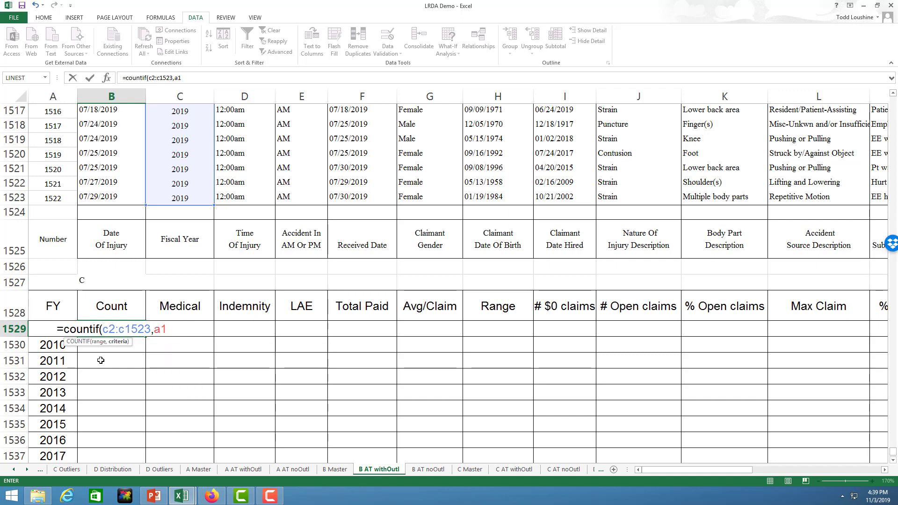
type("9")
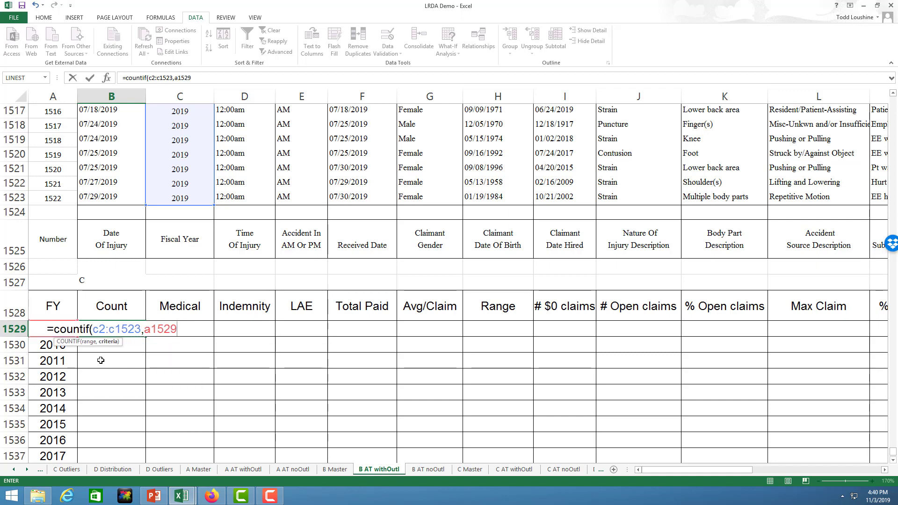
key("Return")
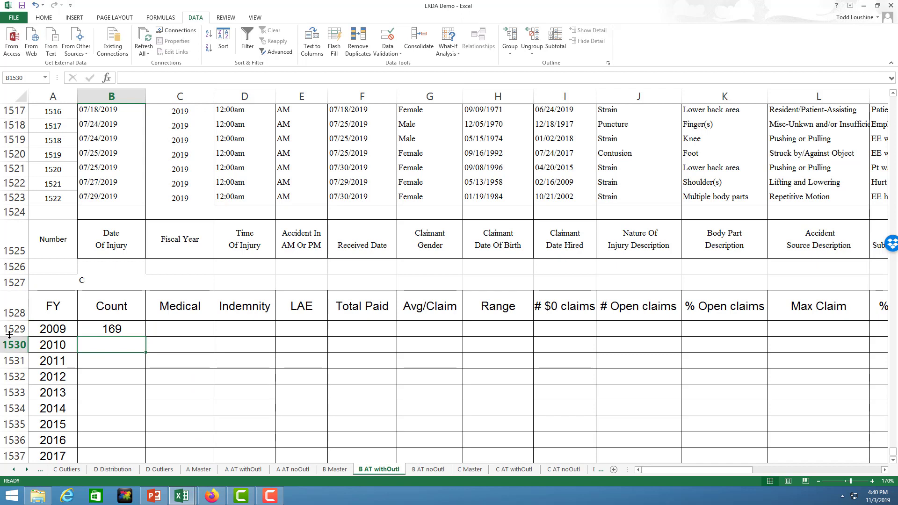
Step: Lock the rows of the range in the 2009 Count formula as C$2:C$1523 and fill the formula down to the 2019 row, B1539
left_click(107, 329)
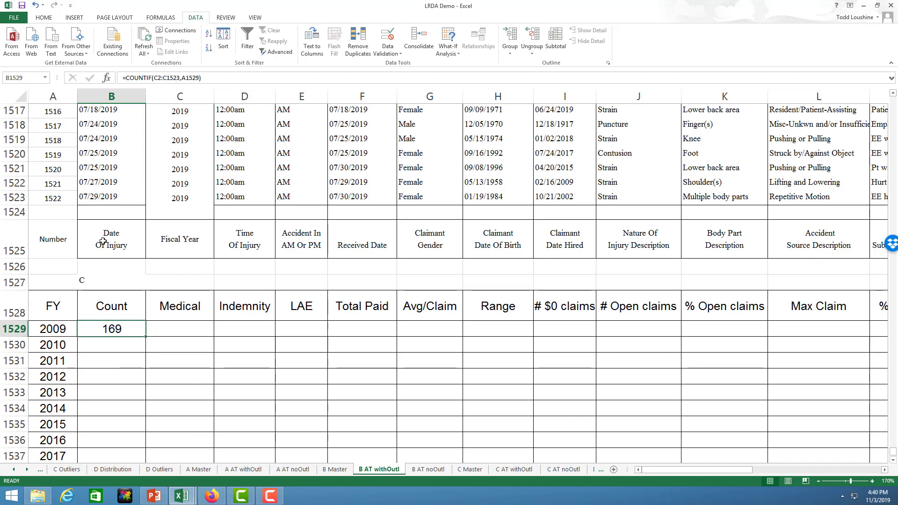
left_click(157, 78)
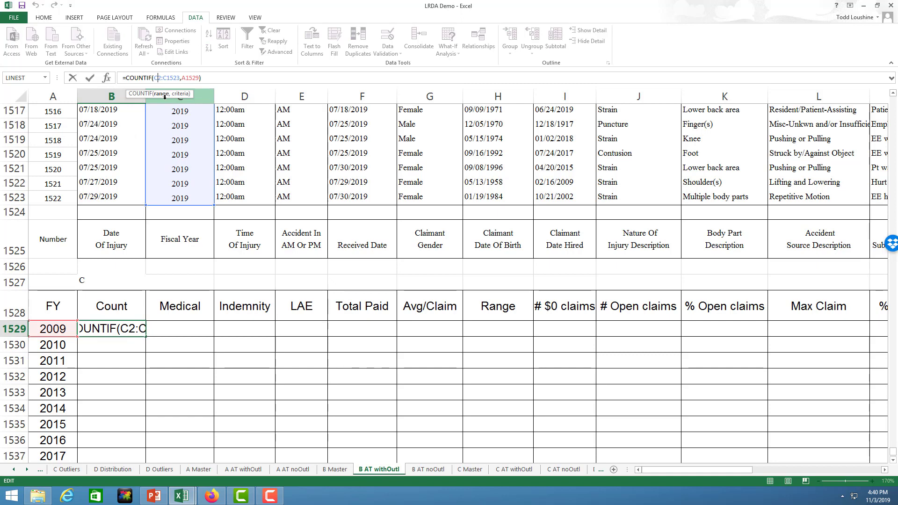
type("$")
key("Right")
key("Right")
key("Right")
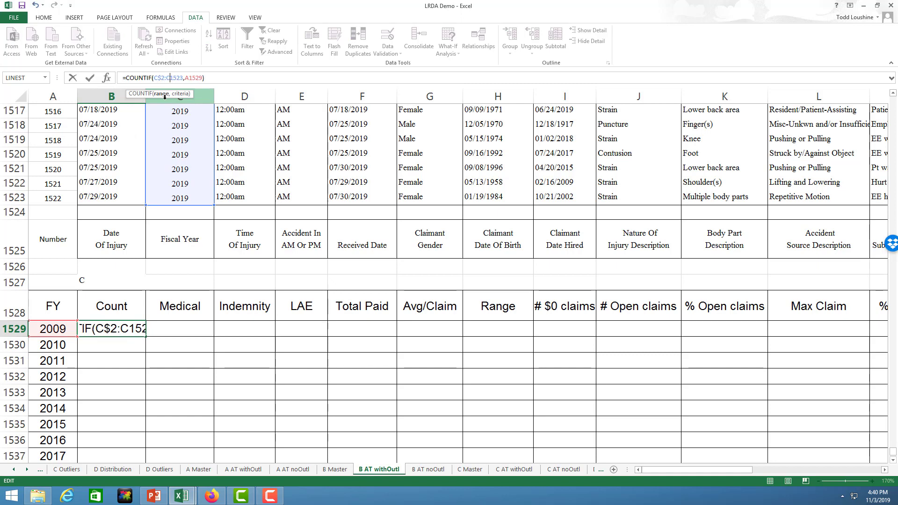
type("$")
key("Return")
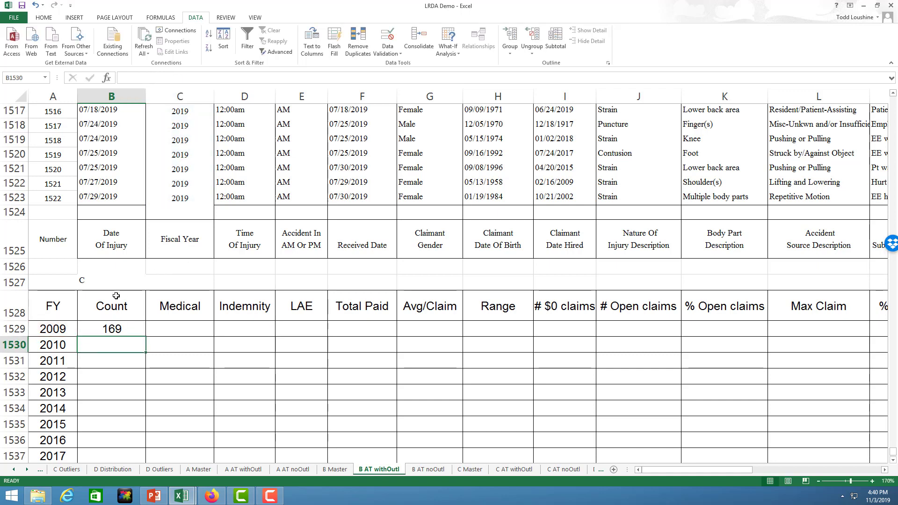
left_click(117, 329)
left_click_drag(145, 337, 130, 414)
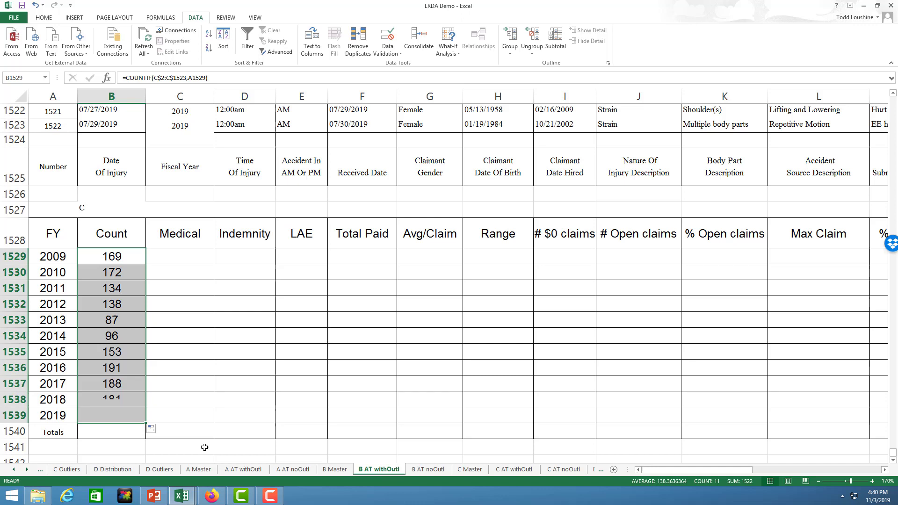
Step: Try to total the Count column in B1540 with a SUM over B1529:B1540
left_click(136, 436)
type("=sum(")
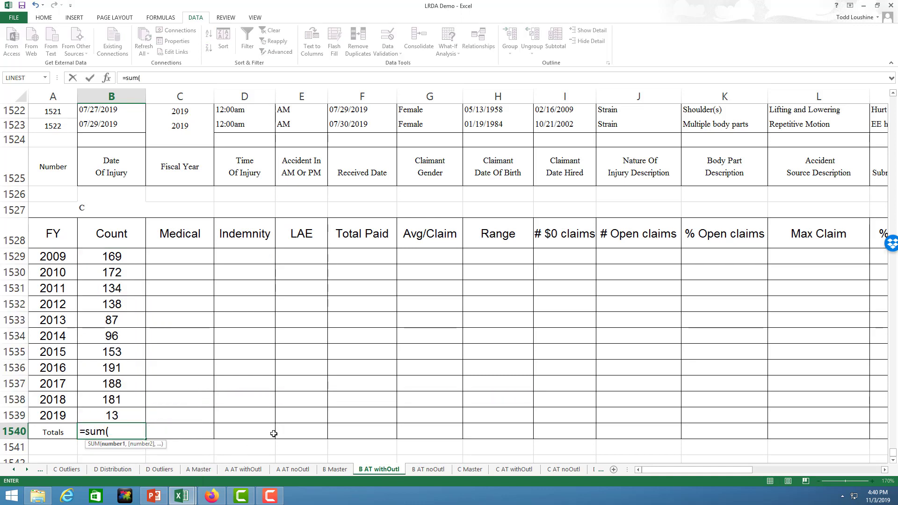
left_click_drag(124, 257, 126, 429)
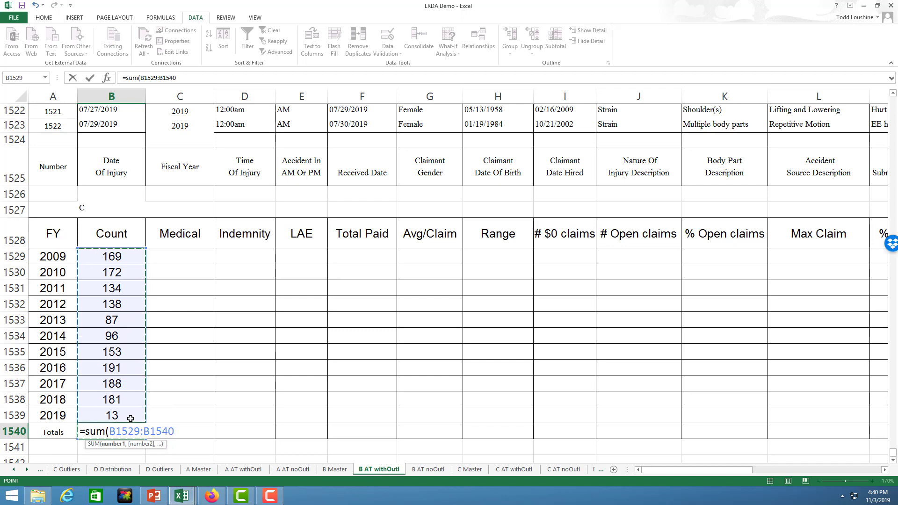
key("Return")
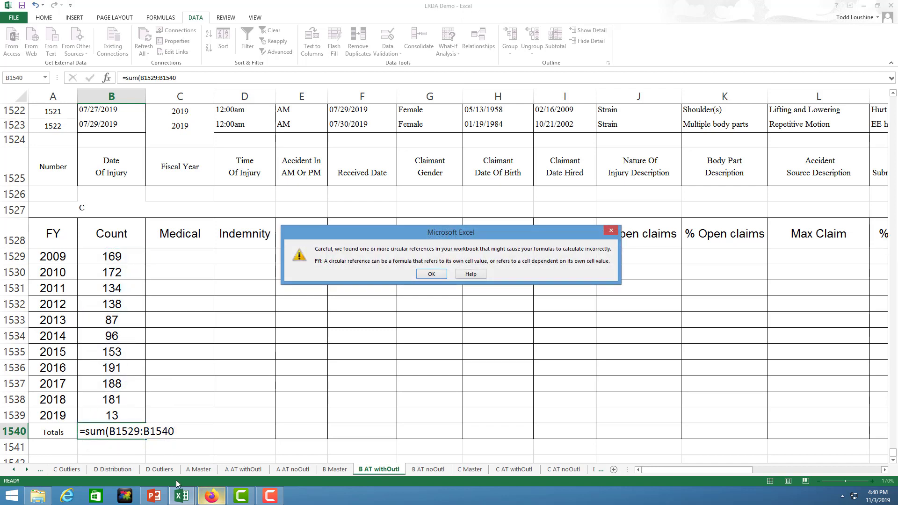
left_click(431, 275)
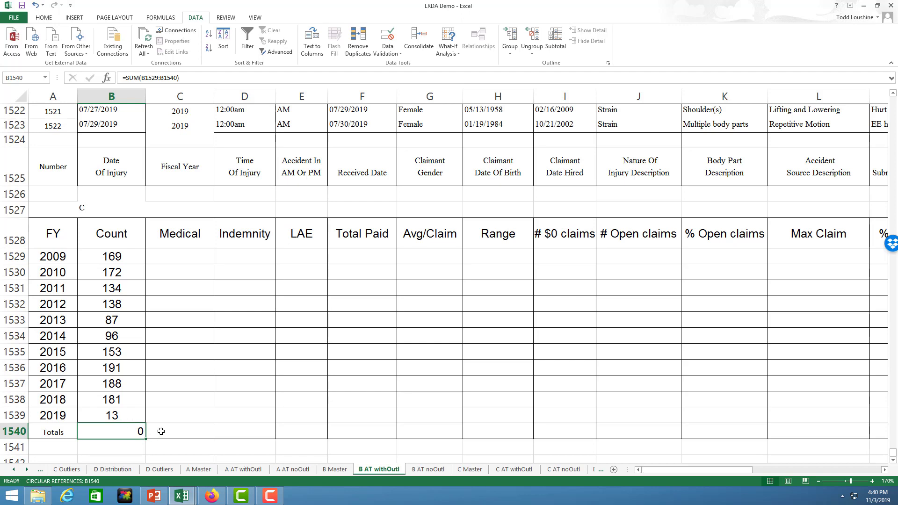
Step: Total the yearly claim counts in B1540 with a SUM over B1529:B1539
type("=sum(")
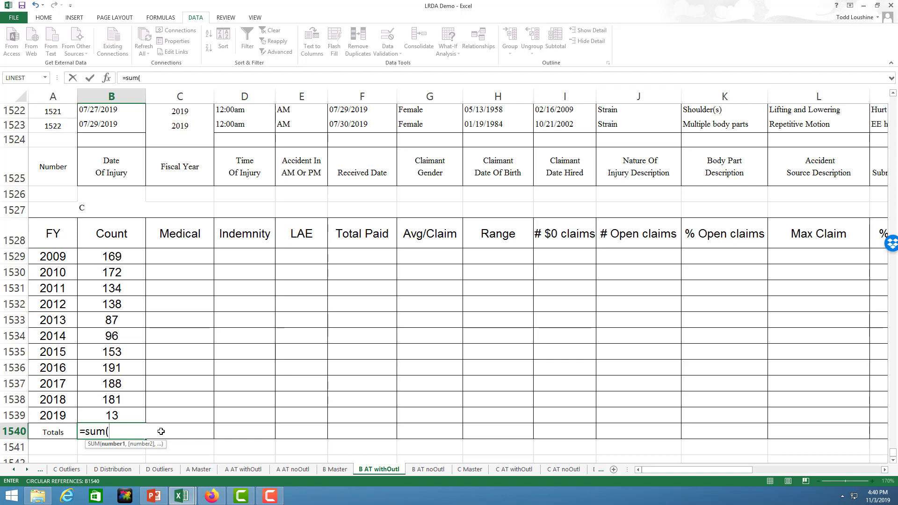
left_click_drag(101, 258, 106, 409)
key("Return")
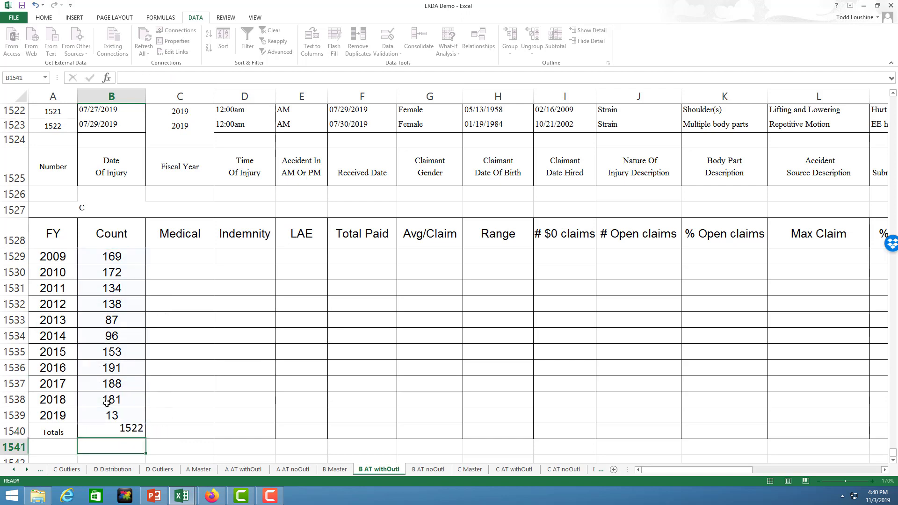
Step: Center the Count total in B1540 horizontally and align it to the middle vertically
left_click(114, 429)
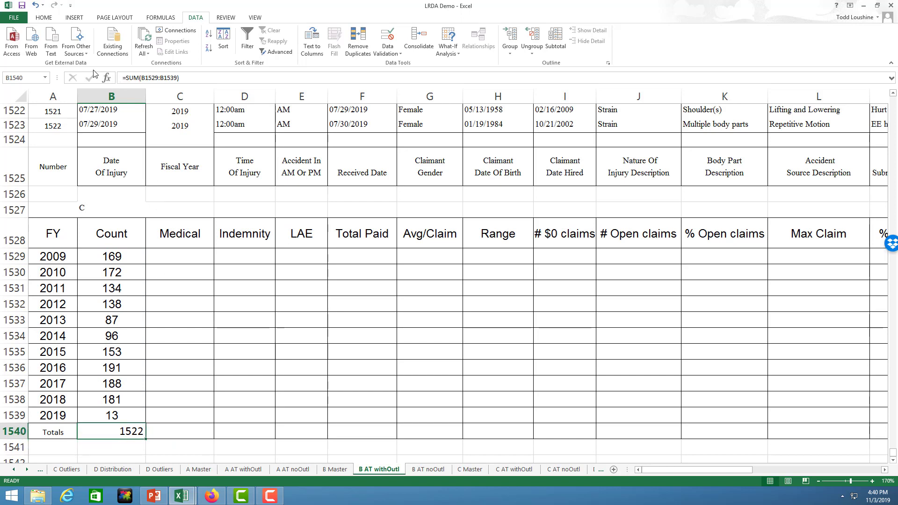
left_click(43, 17)
left_click(188, 47)
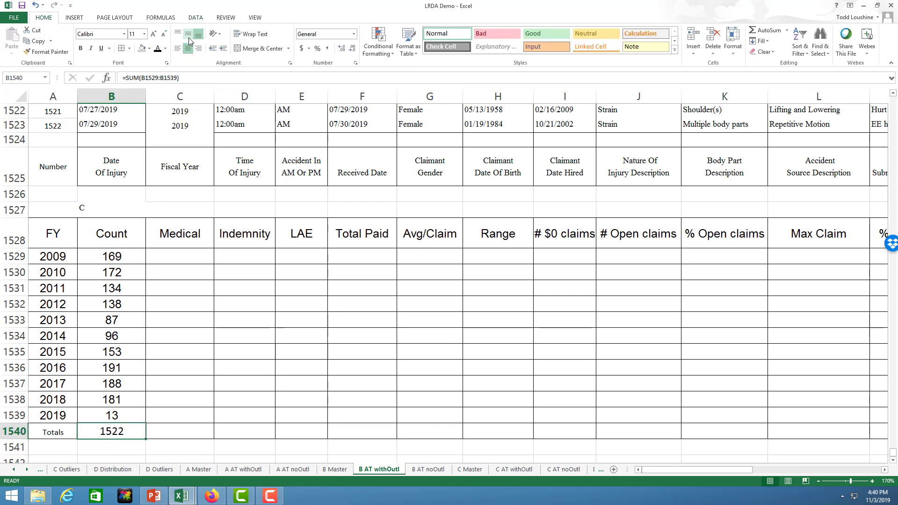
left_click(189, 37)
Step: Enter the source column letters S, T, U and V in C1527:F1527, above the Medical, Indemnity, LAE and Total Paid headers
left_click_drag(707, 470, 637, 469)
left_click(200, 211)
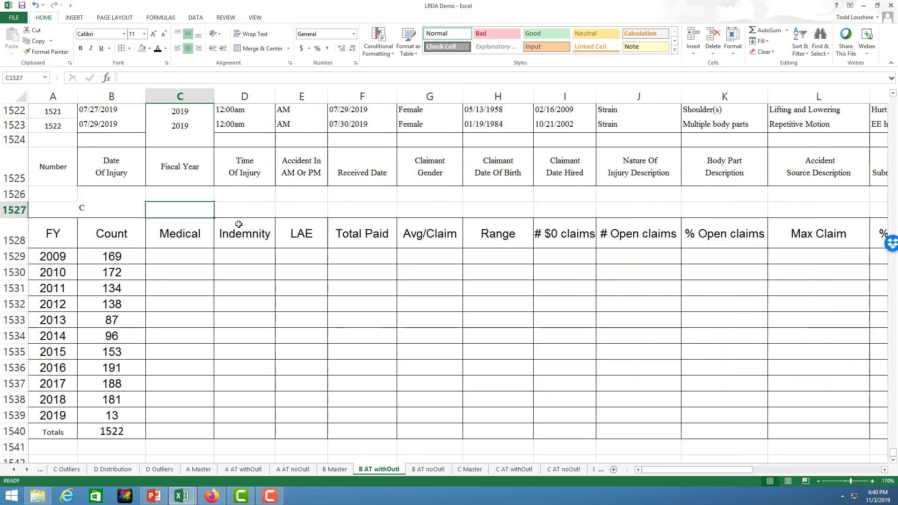
type("S")
key("Tab")
type("T")
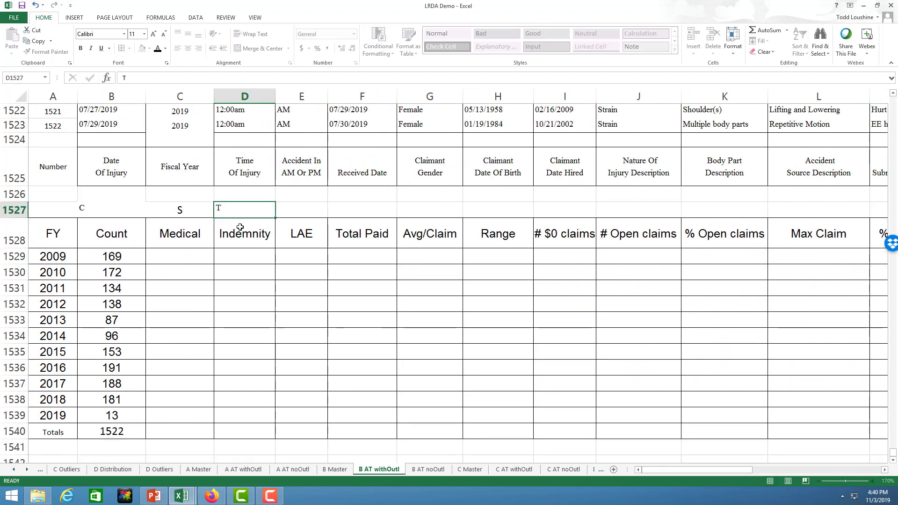
key("Tab")
type("U")
key("Tab")
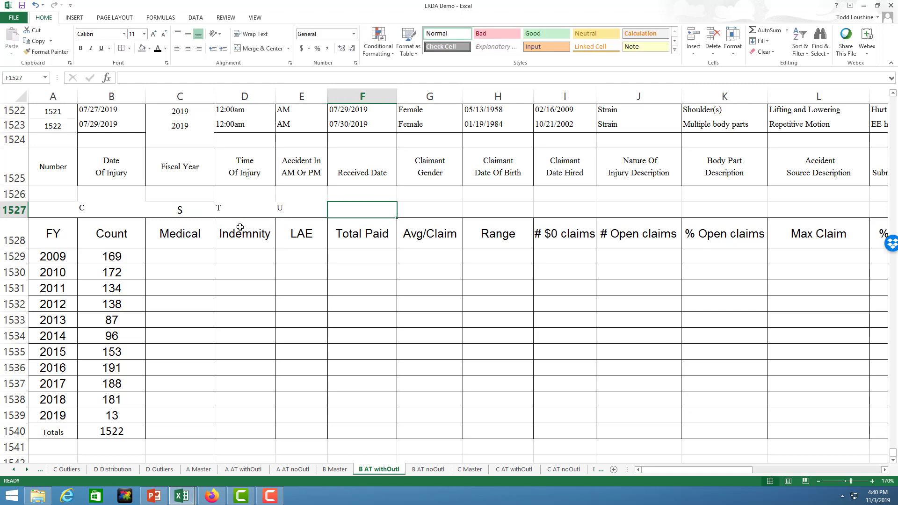
type("V")
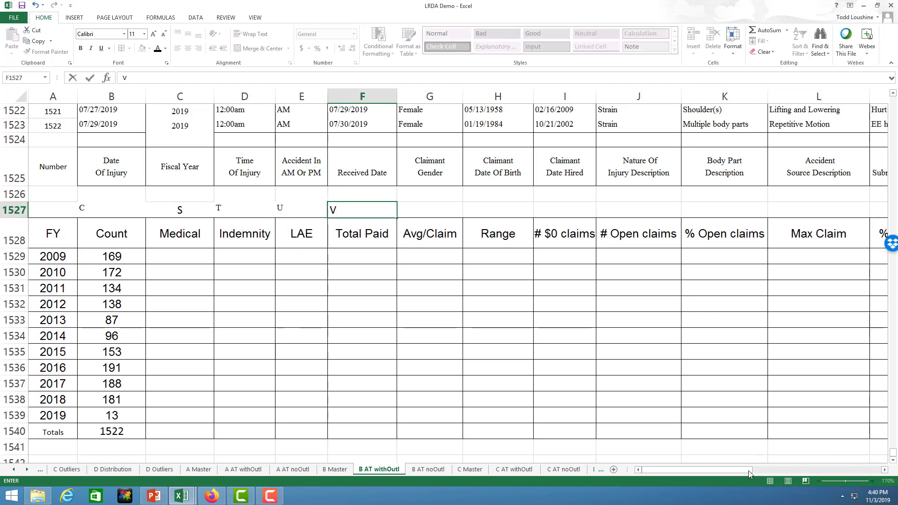
left_click_drag(748, 469, 650, 471)
Step: Begin a SUMIF formula in the 2009 Medical cell C1529 with the fiscal-year range c2:c1523
left_click(206, 258)
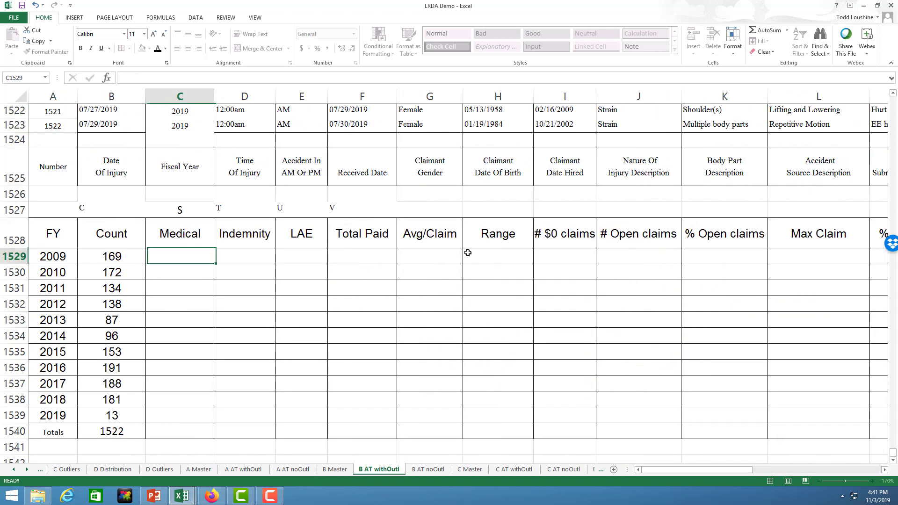
type("=")
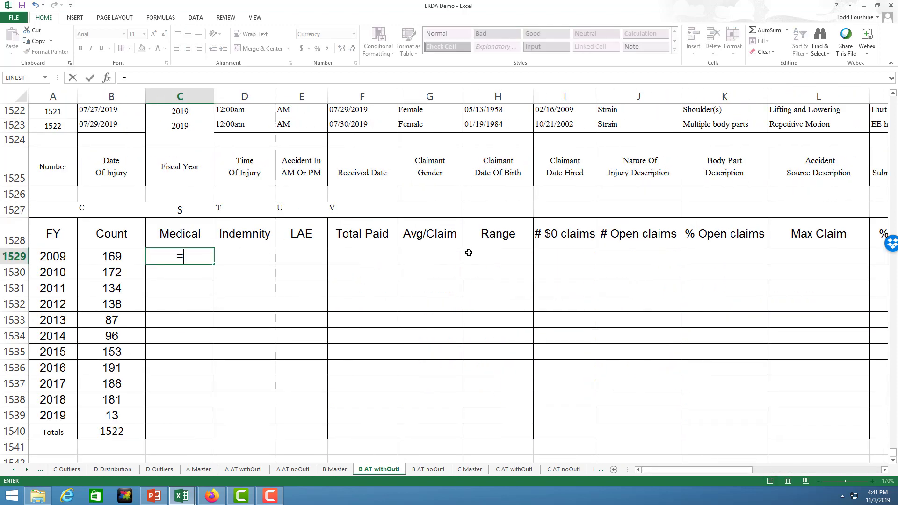
type("sumif(")
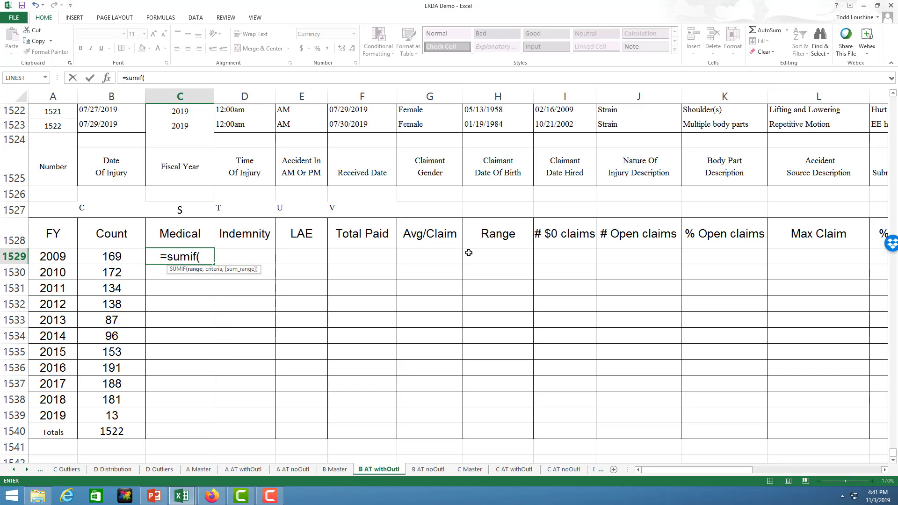
type("c2")
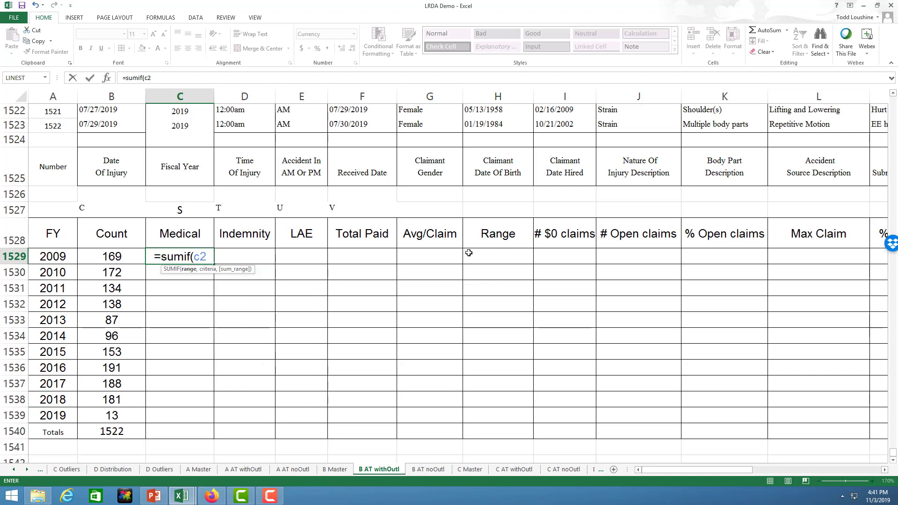
type(":c1")
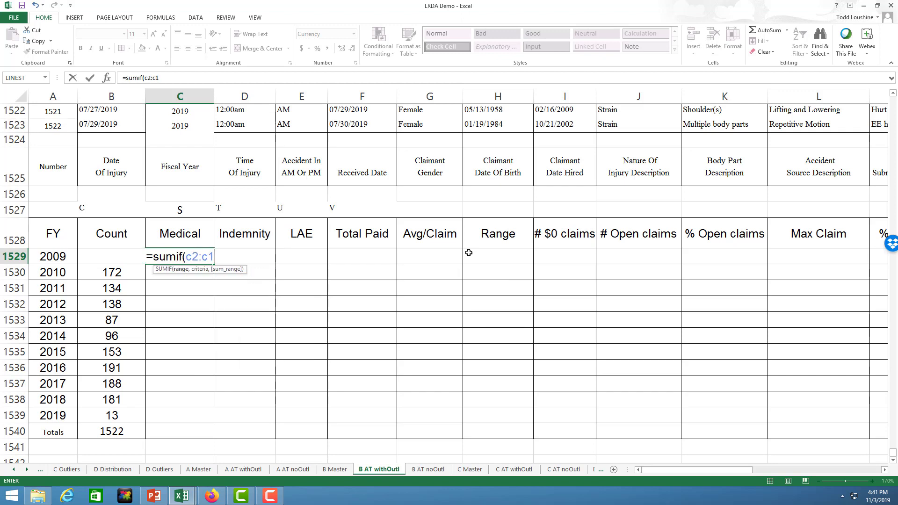
type("523")
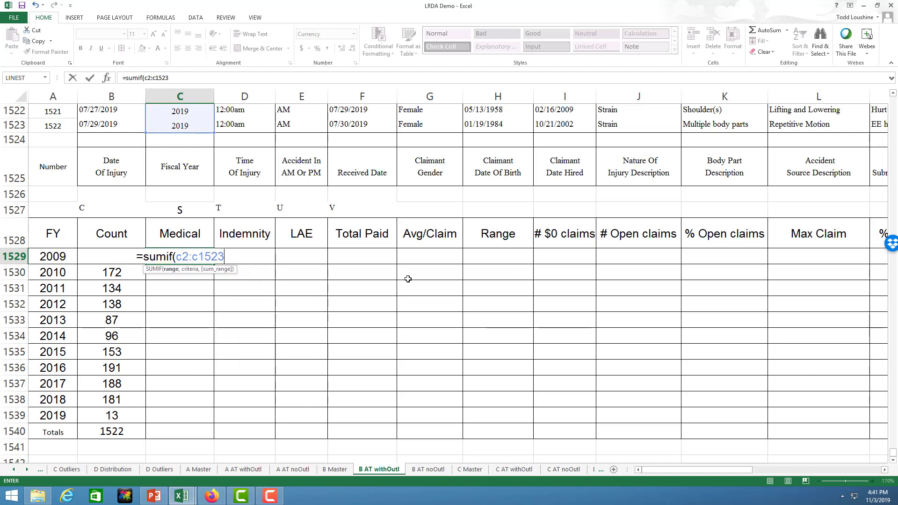
scroll(136, 151, "up", 5)
scroll(206, 198, "down", 5)
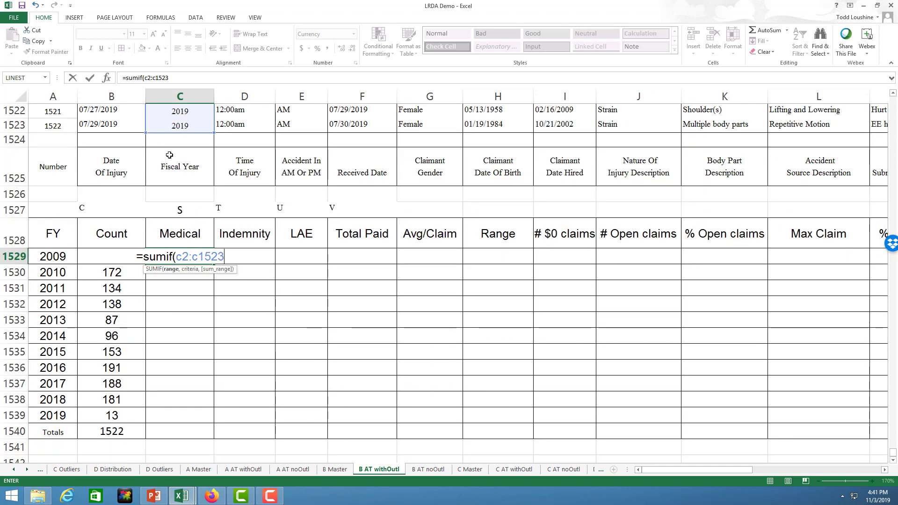
Step: Complete the 2009 Medical SUMIF in C1529 with criterion A1529 and sum range s2:s1523
type(",")
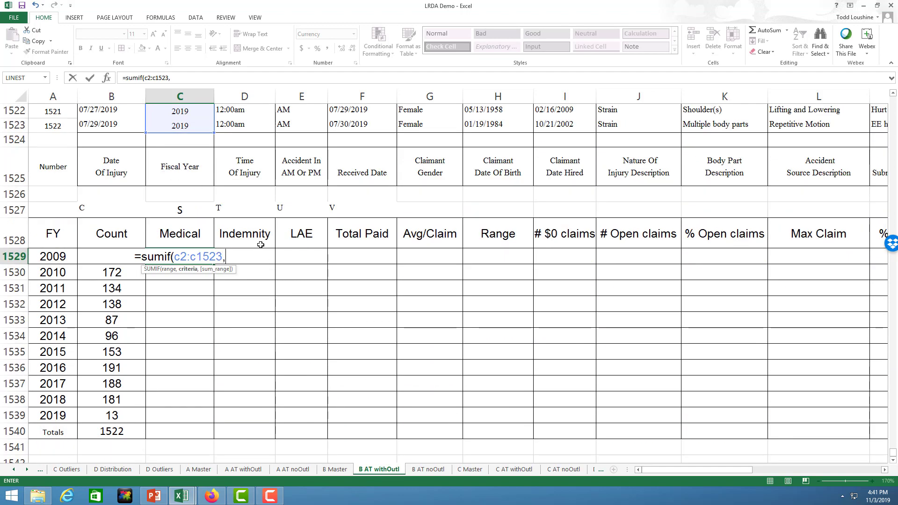
left_click(56, 250)
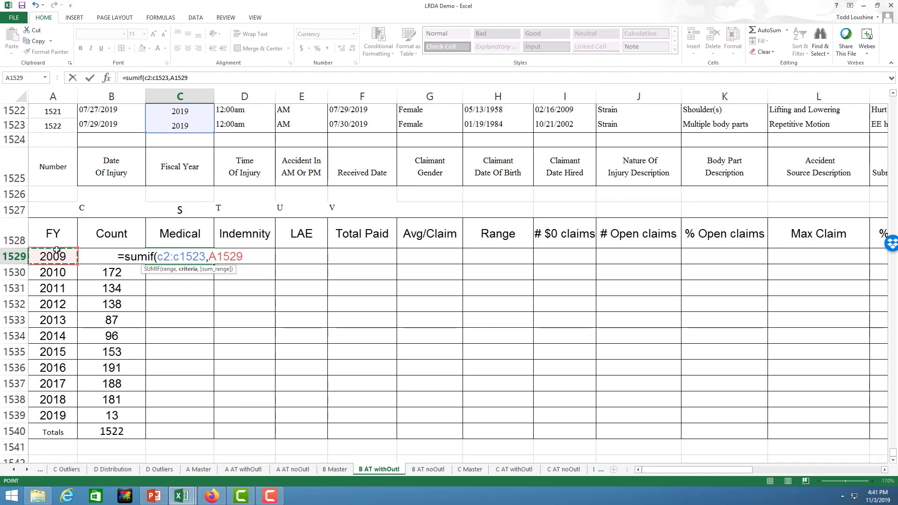
type(",")
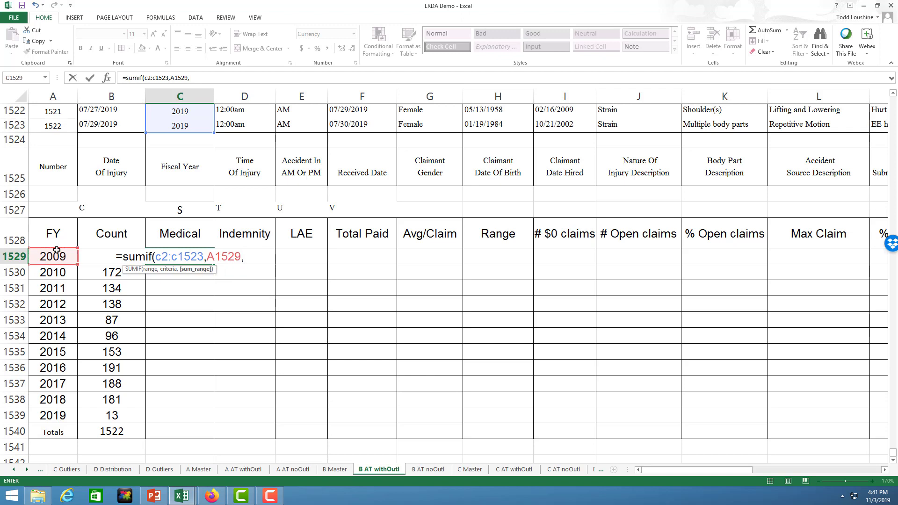
type("s2")
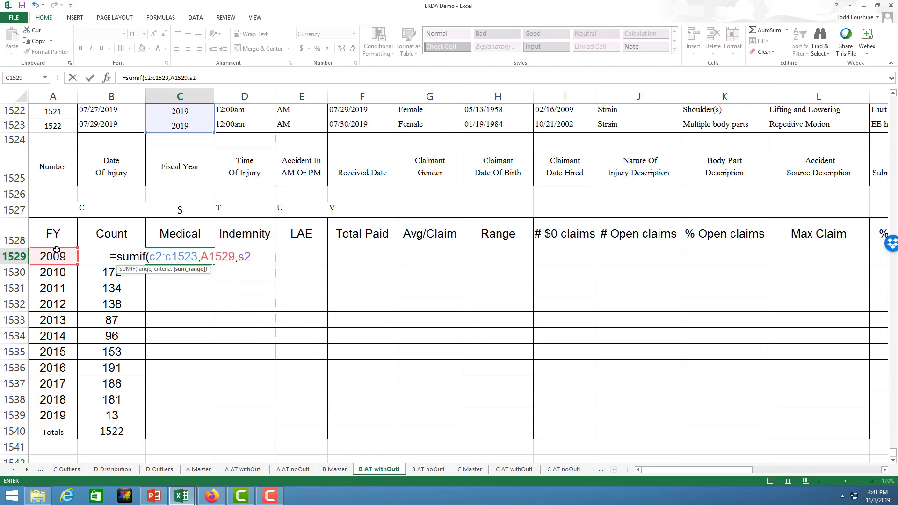
type(":s")
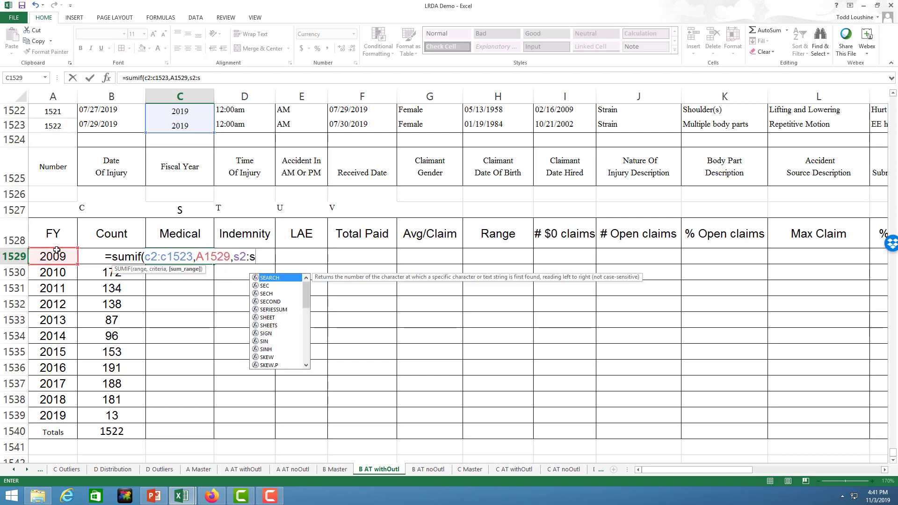
type("1523")
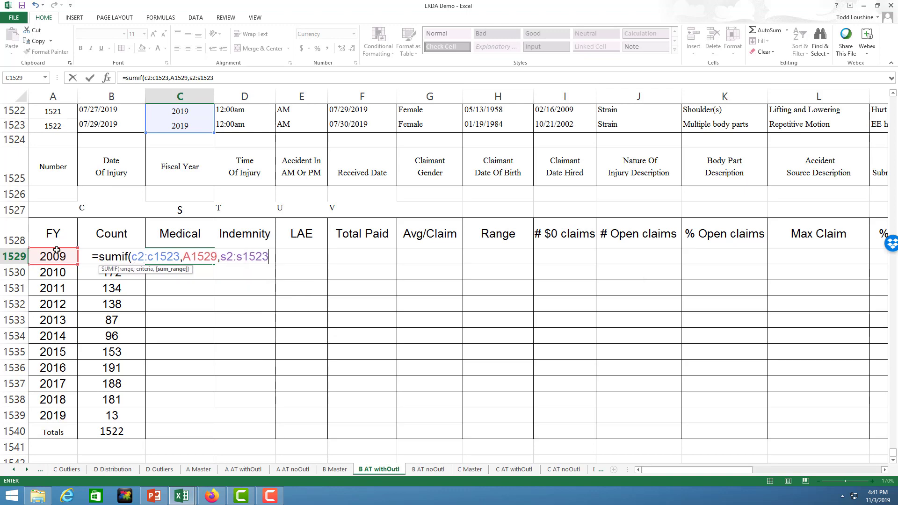
left_click_drag(655, 470, 629, 471)
scroll(591, 236, "up", 4)
scroll(622, 327, "down", 3)
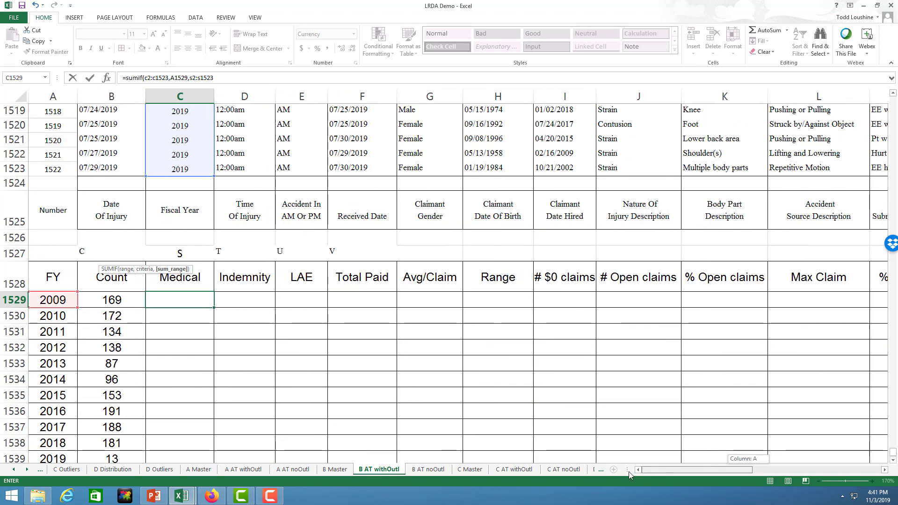
key("Return")
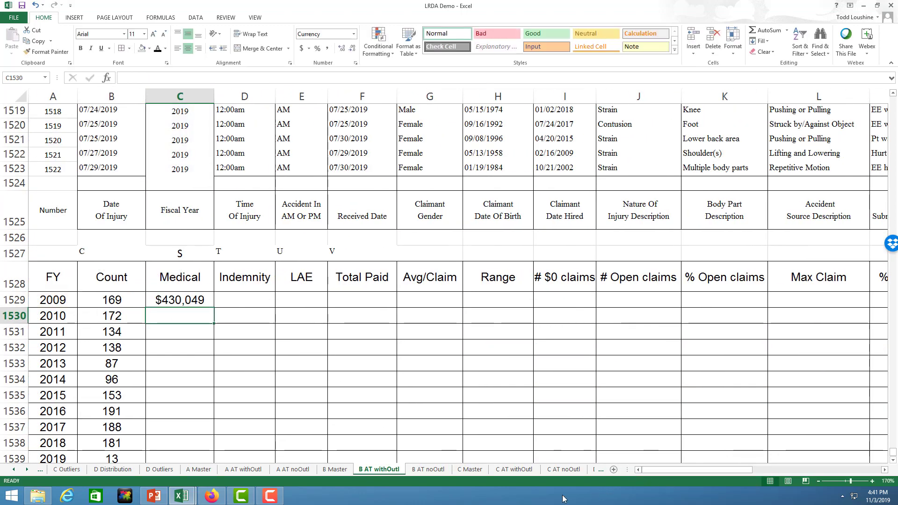
Step: Make the fiscal-year range in the C1529 SUMIF formula fully absolute as $C$2:$C$1523
left_click(206, 301)
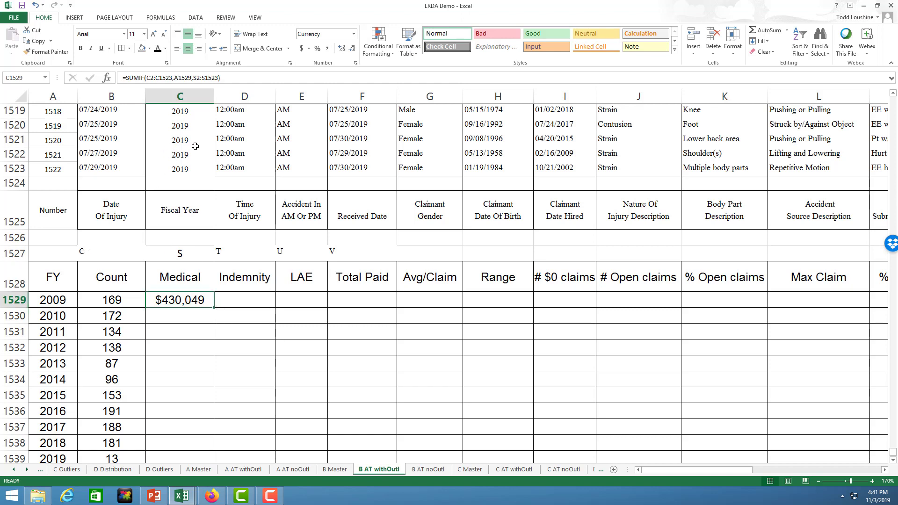
left_click(145, 77)
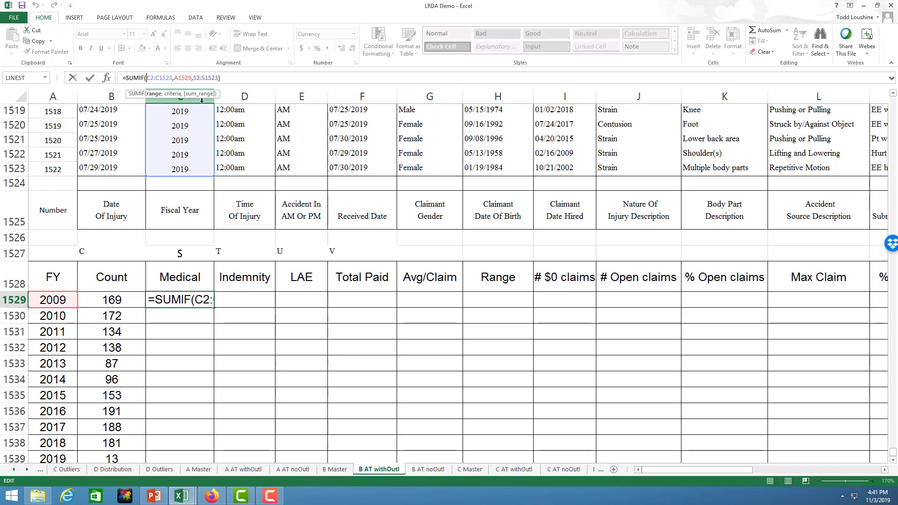
type("$")
key("Right")
type("$")
key("Right")
key("Right")
type("$")
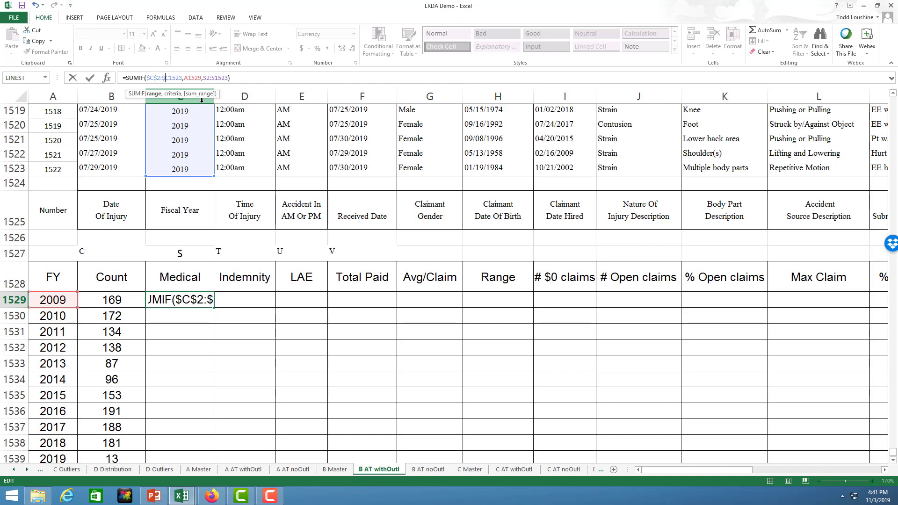
key("Right")
type("$")
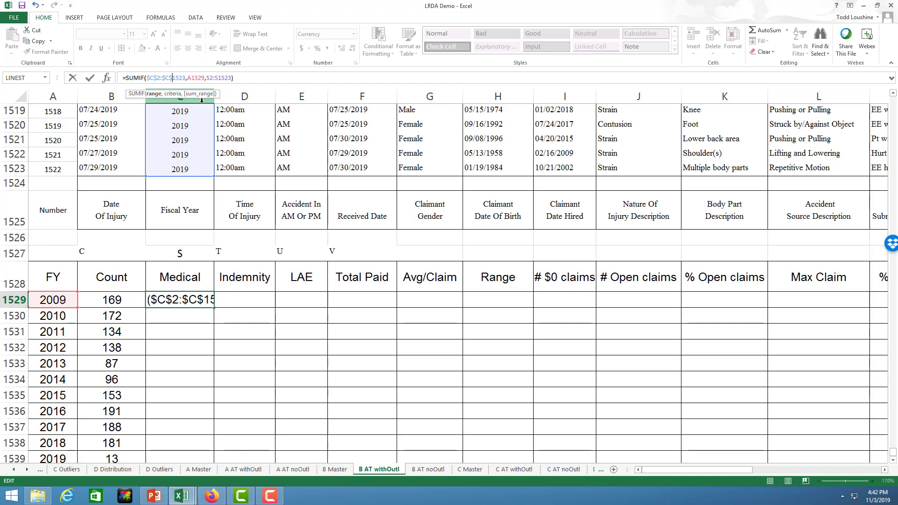
type(",")
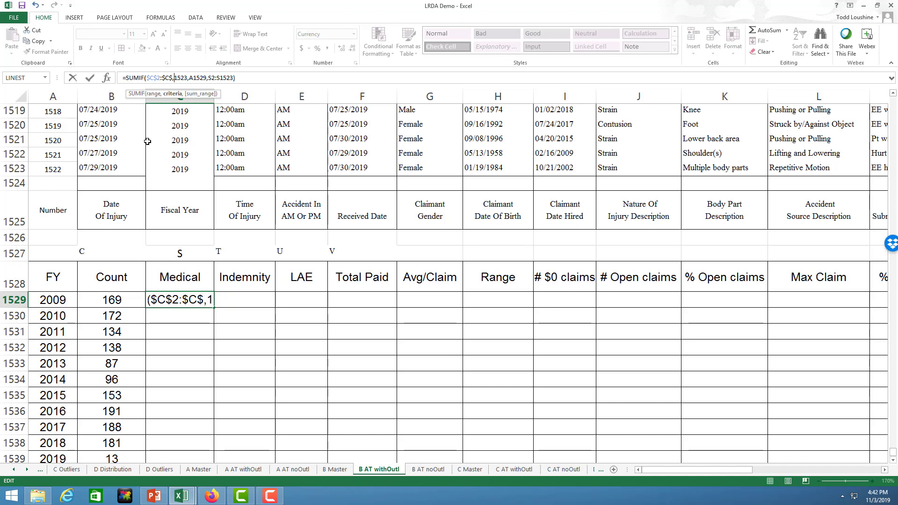
key("BackSpace")
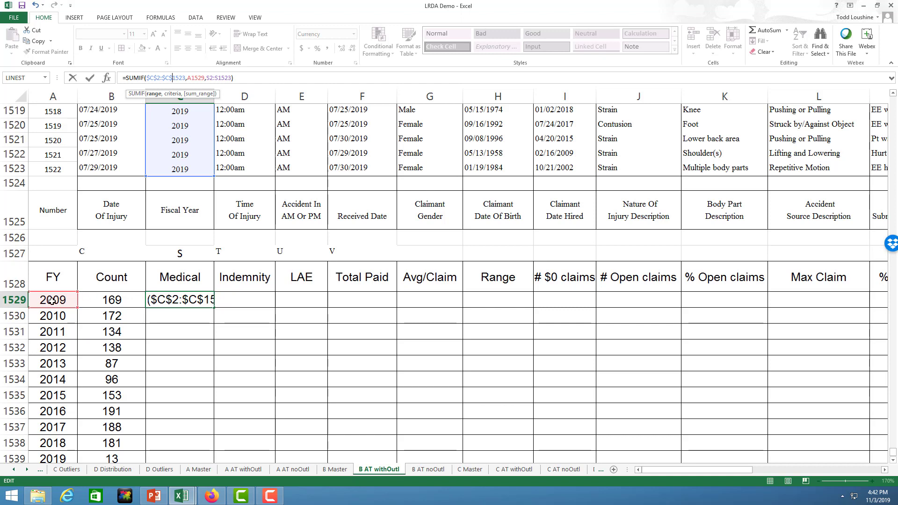
Step: Lock only the column of the criterion reference in the C1529 formula, making it $A1529
key("Right")
key("Right")
key("Right")
key("Right")
key("Right")
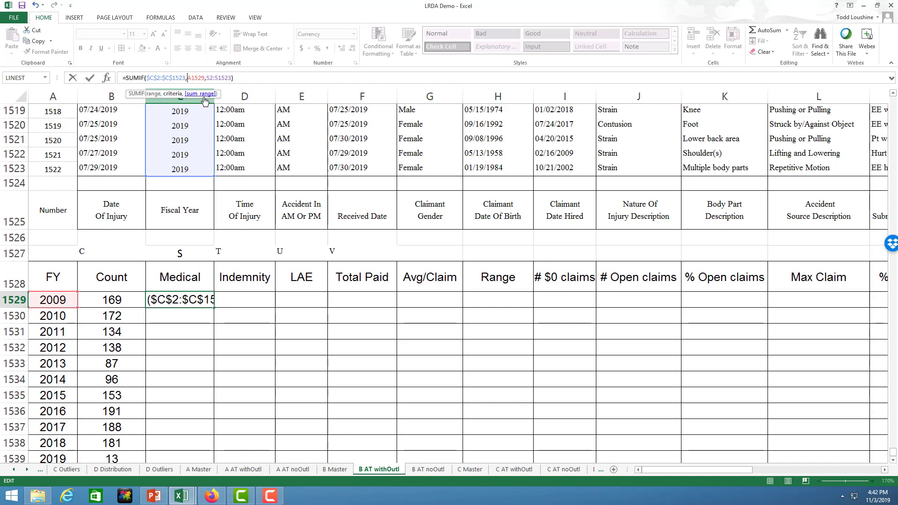
type("$")
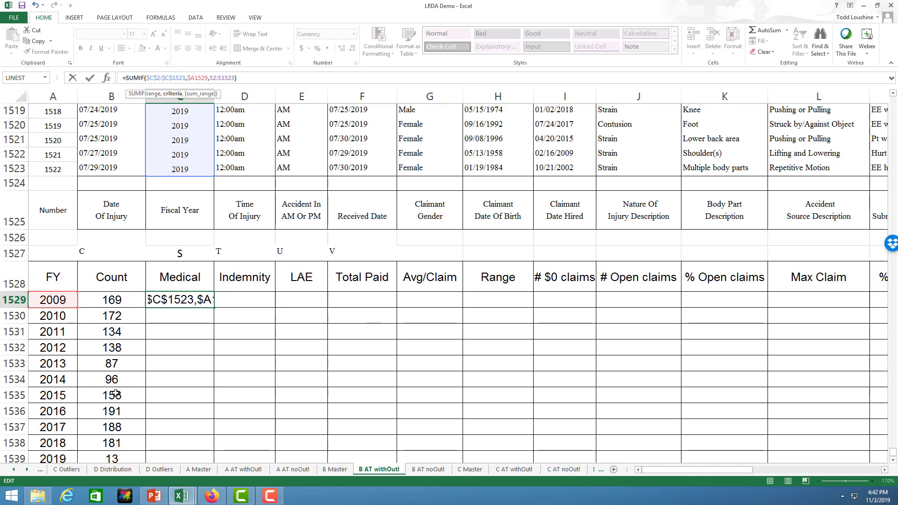
Step: Lock only the rows of the sum range in the C1529 formula, making it S$2:S$1523
left_click(214, 79)
type("$")
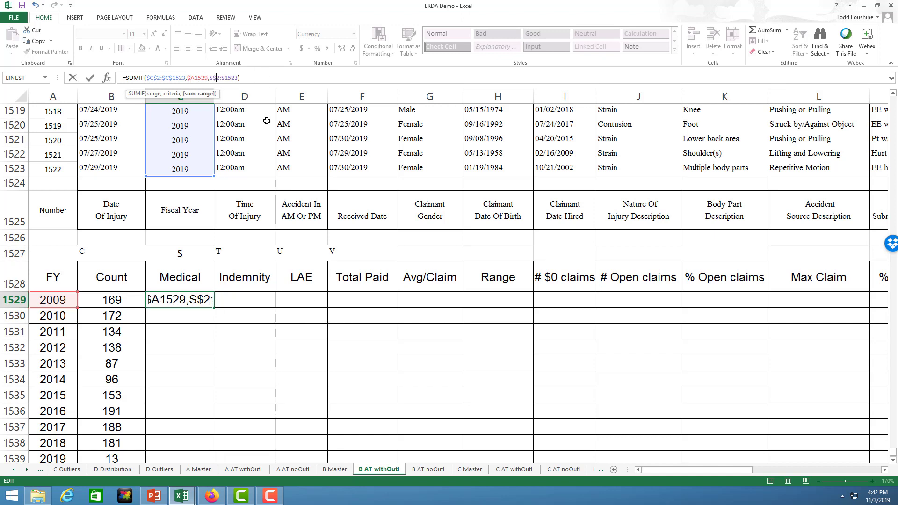
key("Right")
key("Right")
key("Right")
type("$")
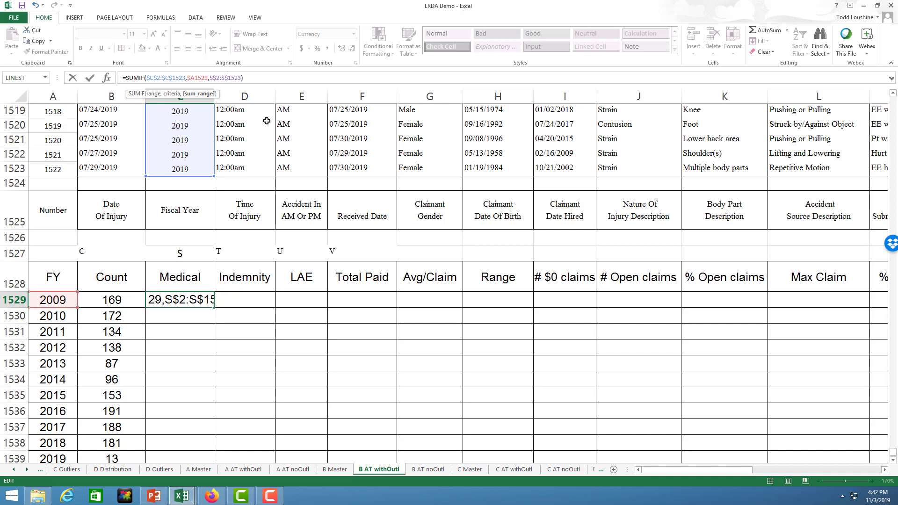
key("Return")
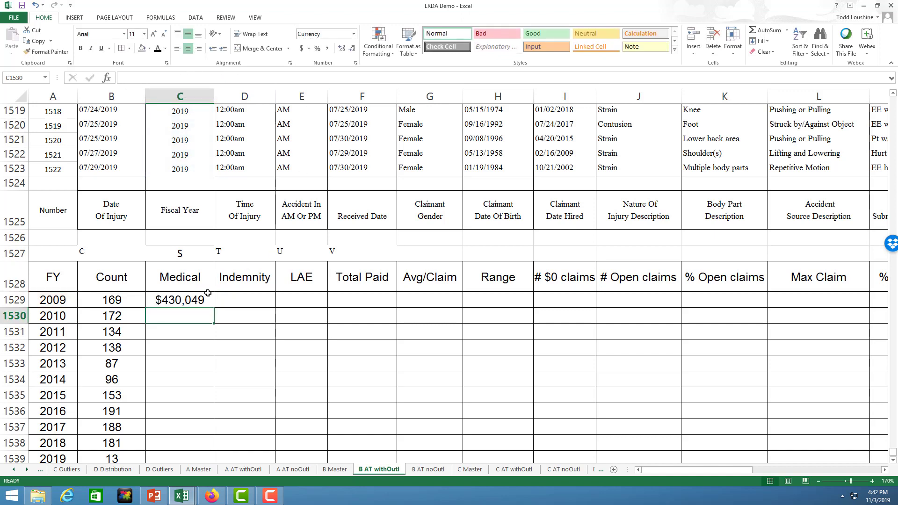
Step: Fill the C1529 SUMIF formula across to Total Paid and down to 2019, covering C1529:F1539
left_click(207, 296)
left_click_drag(214, 307, 365, 415)
Step: Total the Medical column in C1540 with a SUM over C1529:C1539 and fill it across to F1540
left_click(193, 429)
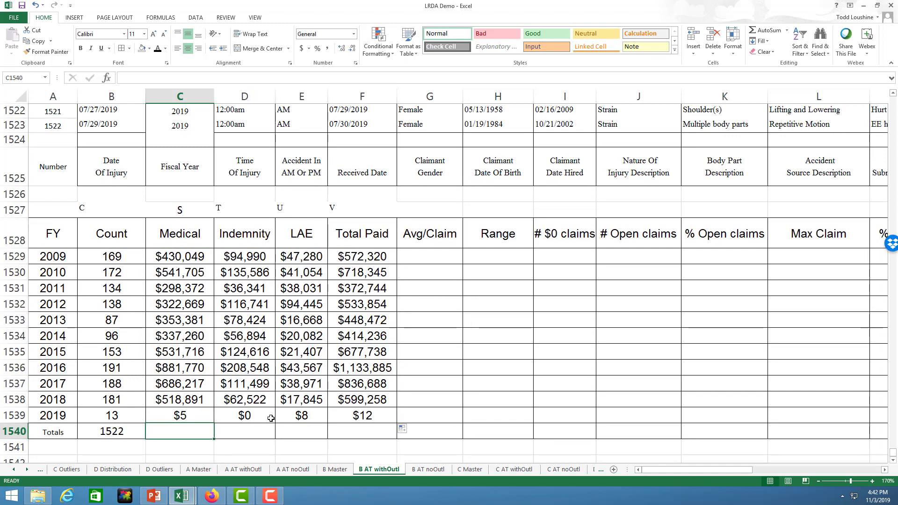
type("=sum(")
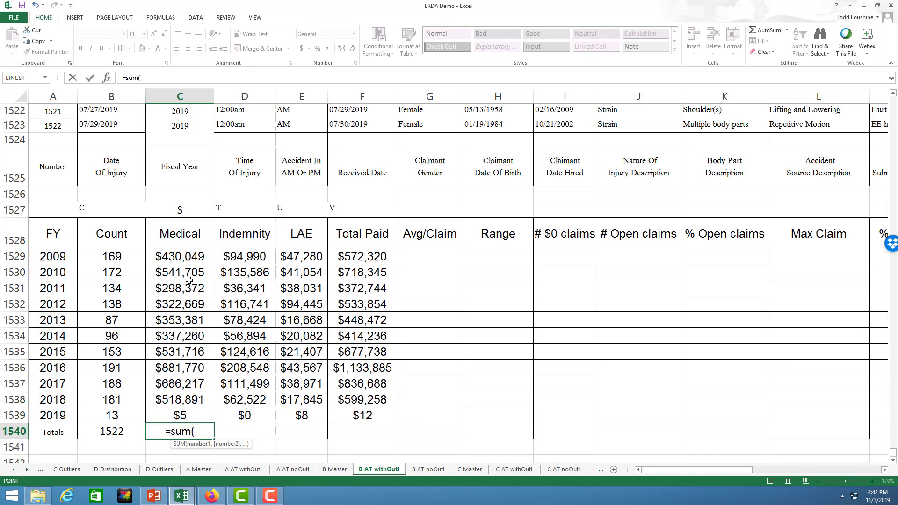
left_click_drag(190, 255, 378, 440)
key("Return")
left_click(192, 434)
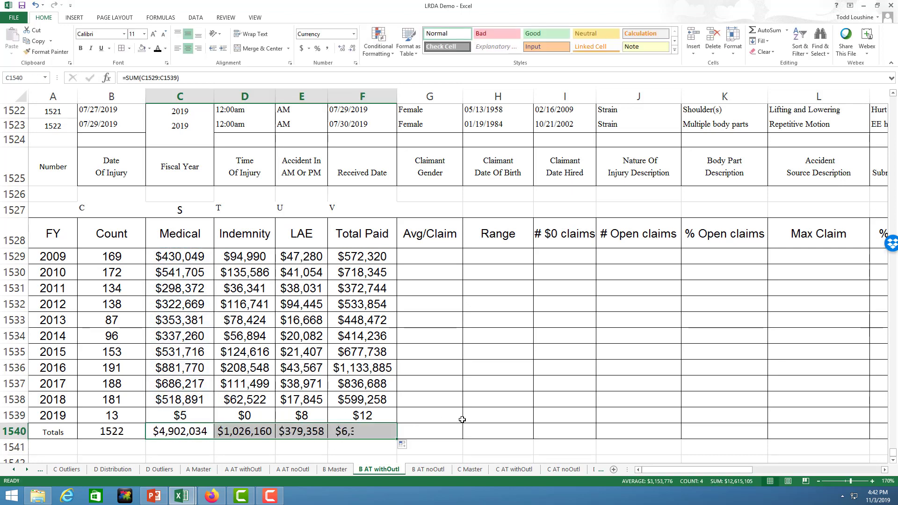
Step: Compare the row 1540 cost totals with the SubTotal row of the summary table in S1529:V1529
scroll(496, 425, "down", 4)
left_click_drag(655, 470, 691, 477)
scroll(580, 360, "up", 5)
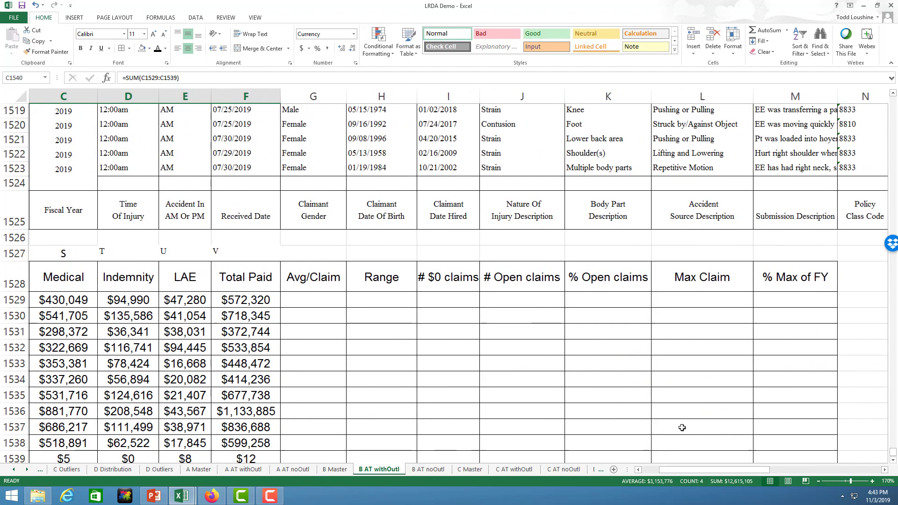
scroll(748, 474, "down", 1)
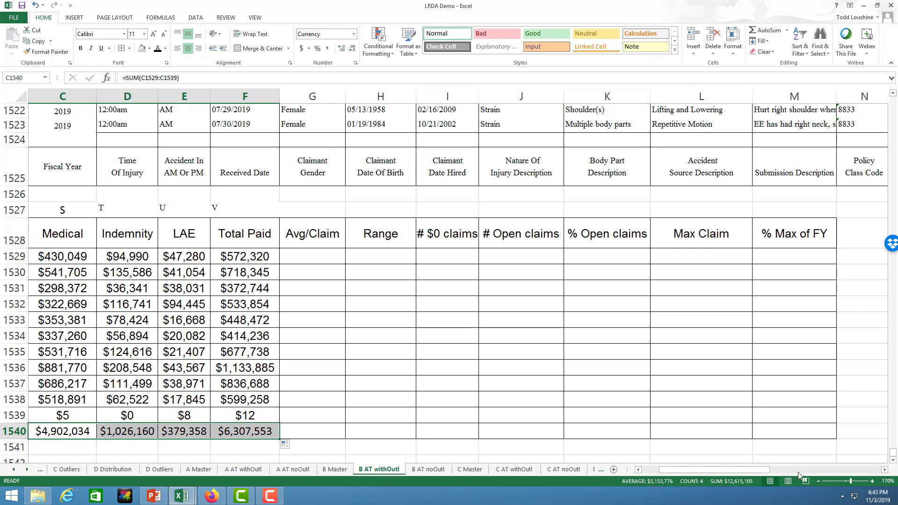
left_click(759, 456)
left_click_drag(757, 468, 850, 474)
left_click(648, 256)
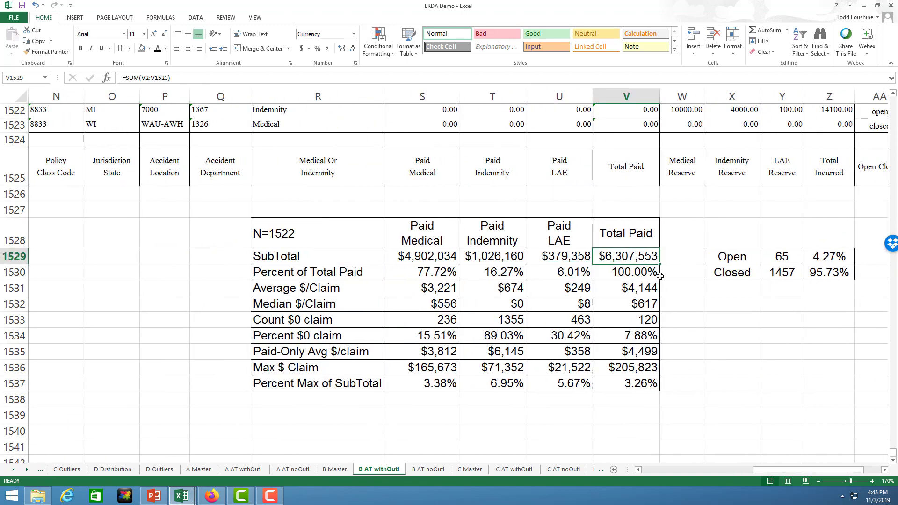
left_click_drag(756, 470, 625, 481)
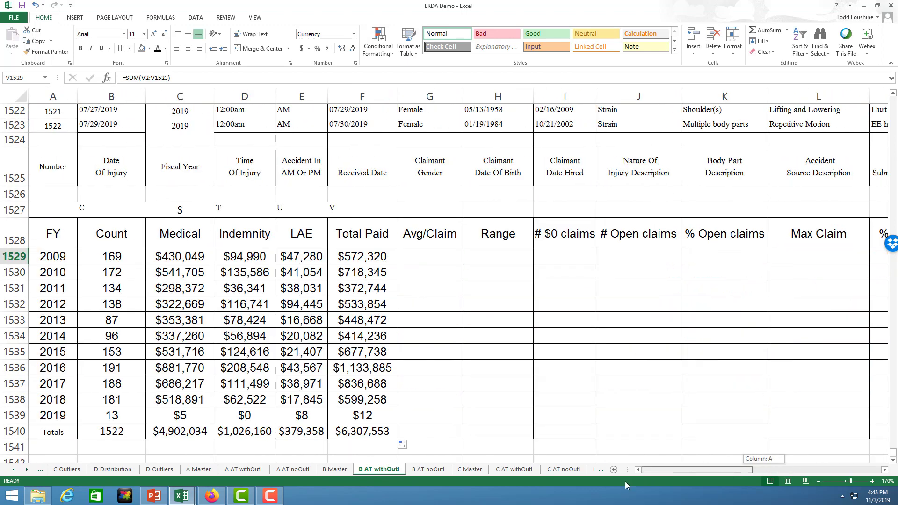
Step: Calculate the 2009 average cost per claim in G1529 as Total Paid divided by Count, =F1529/B1529
left_click(437, 258)
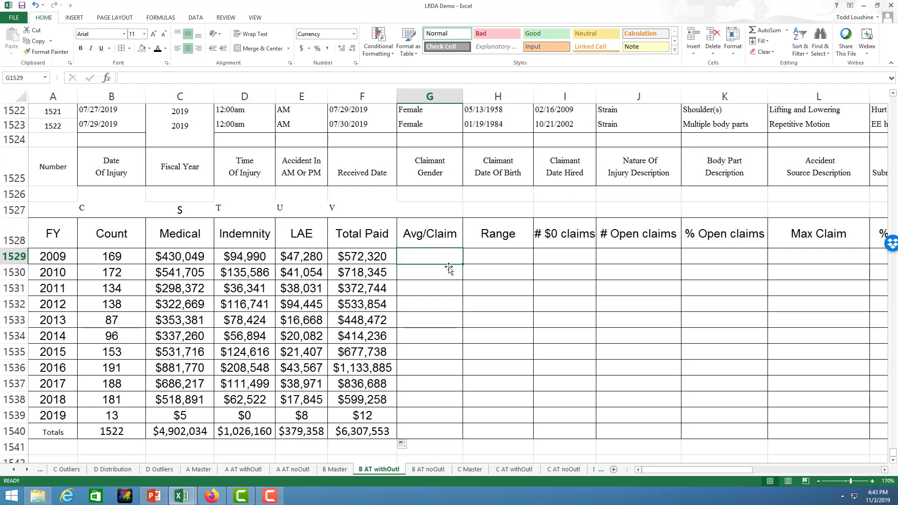
type("=")
left_click(362, 255)
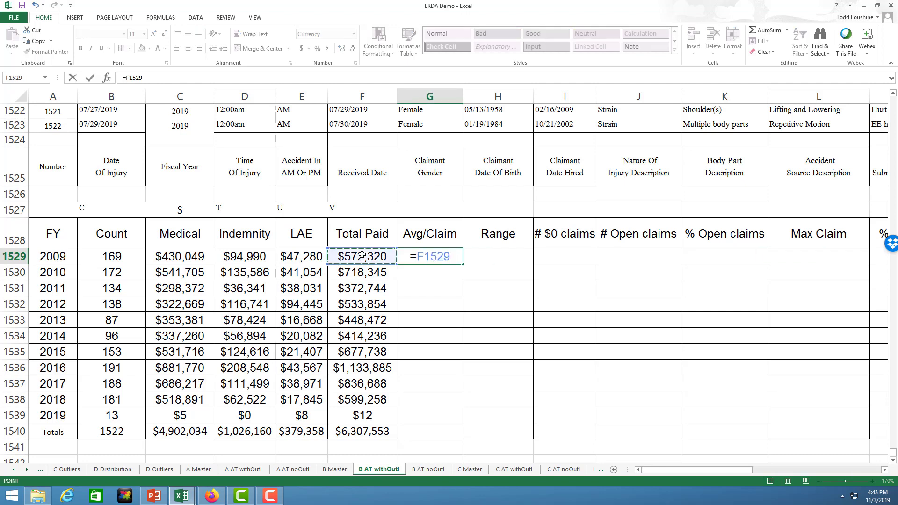
type("/")
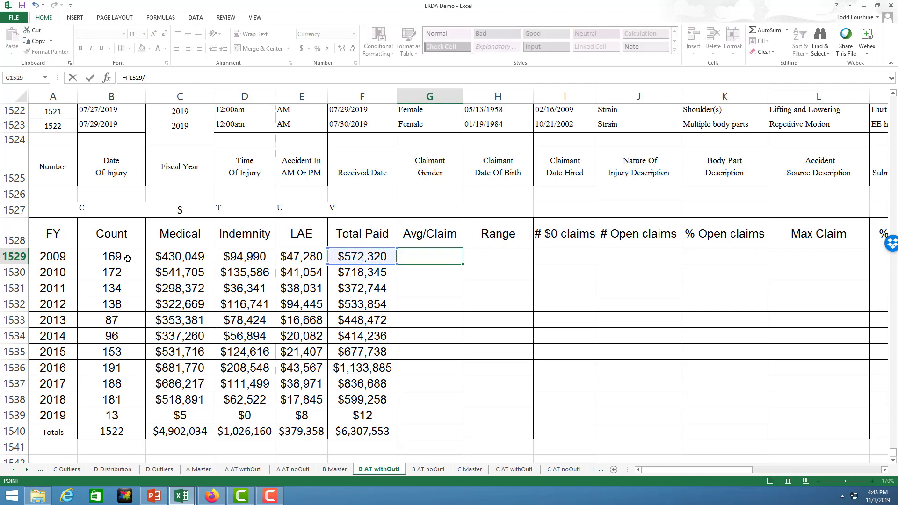
left_click(132, 260)
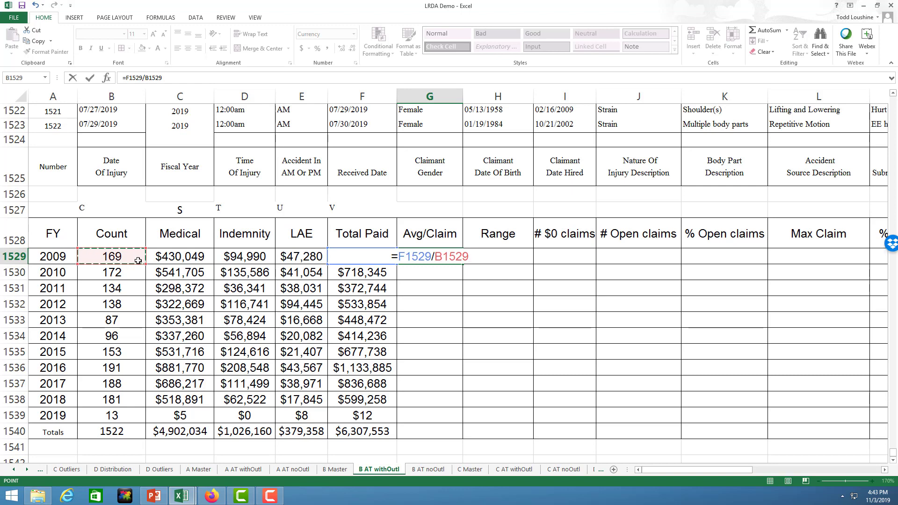
key("Return")
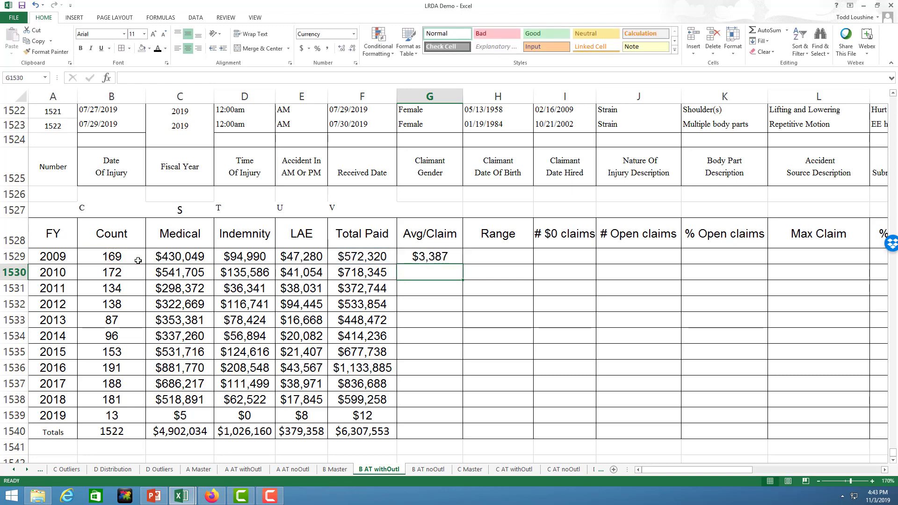
Step: Fill the Avg/Claim formula from G1529 down through the Totals row at G1540
left_click(449, 257)
left_click_drag(462, 264, 455, 433)
left_click(498, 431)
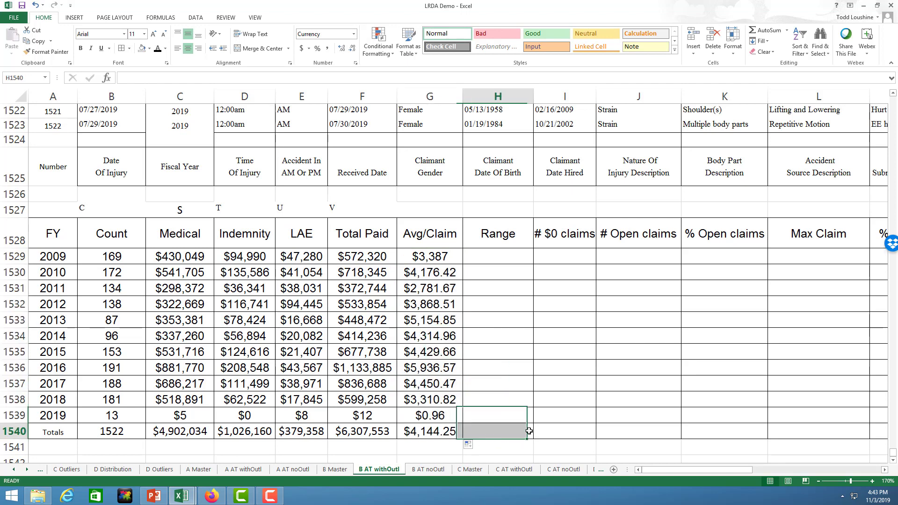
Step: Set the font of the Totals row cells A1540:F1540 to Arial
scroll(493, 421, "down", 2)
left_click_drag(49, 317, 365, 312)
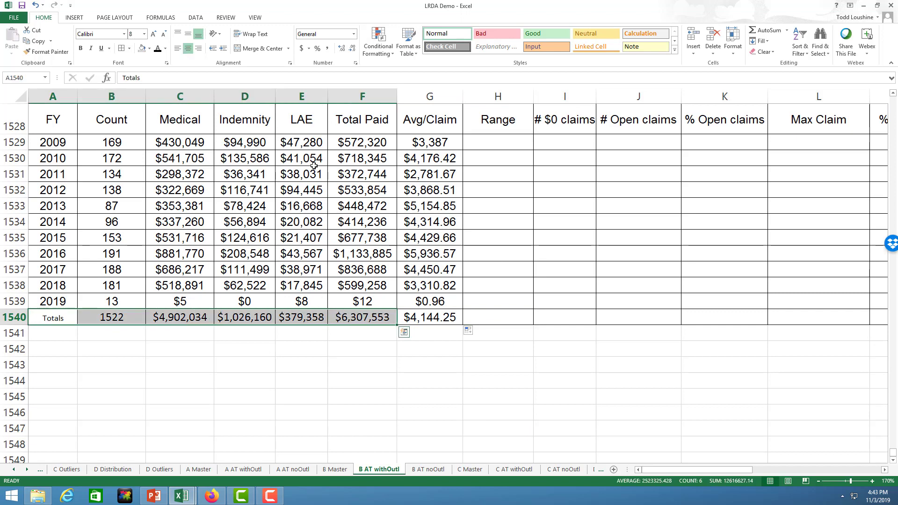
left_click(124, 34)
left_click(96, 338)
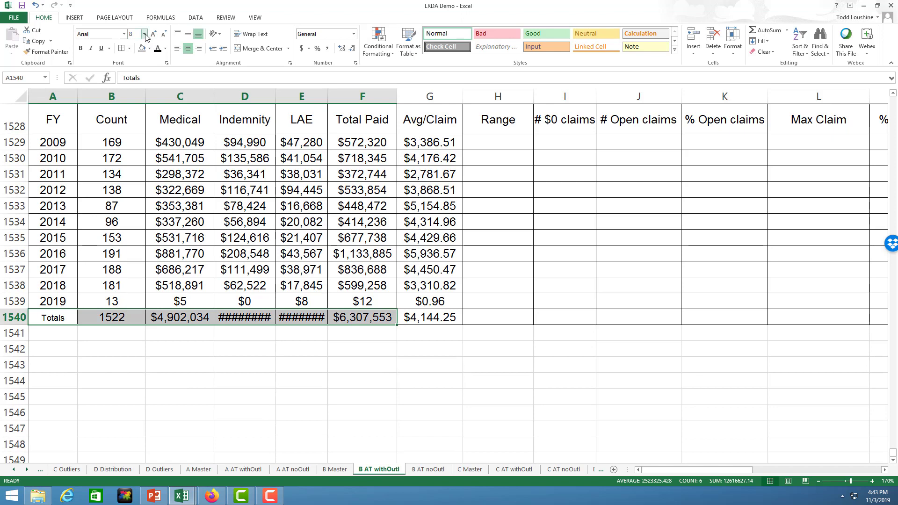
Step: Widen the Indemnity and LAE columns, D and E, so the amounts in the Totals row fit
left_click(381, 364)
left_click_drag(244, 95, 338, 96)
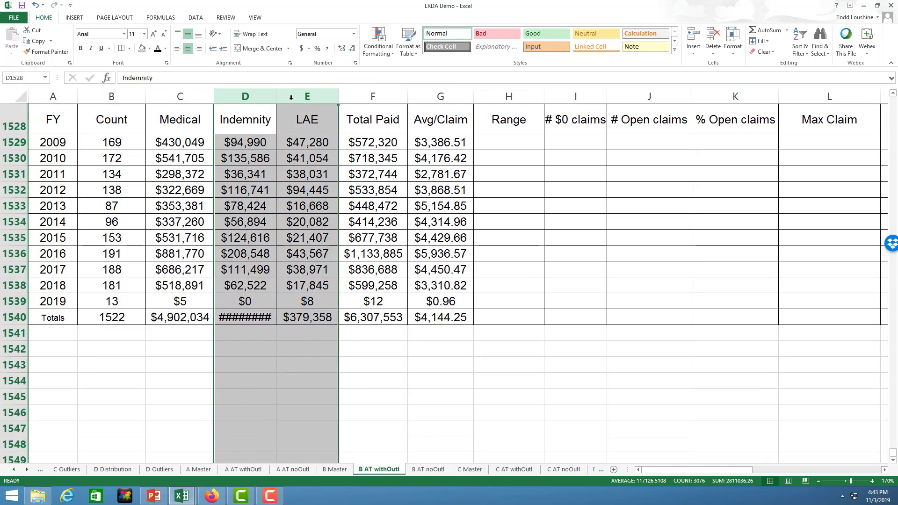
left_click_drag(277, 96, 284, 96)
left_click(531, 376)
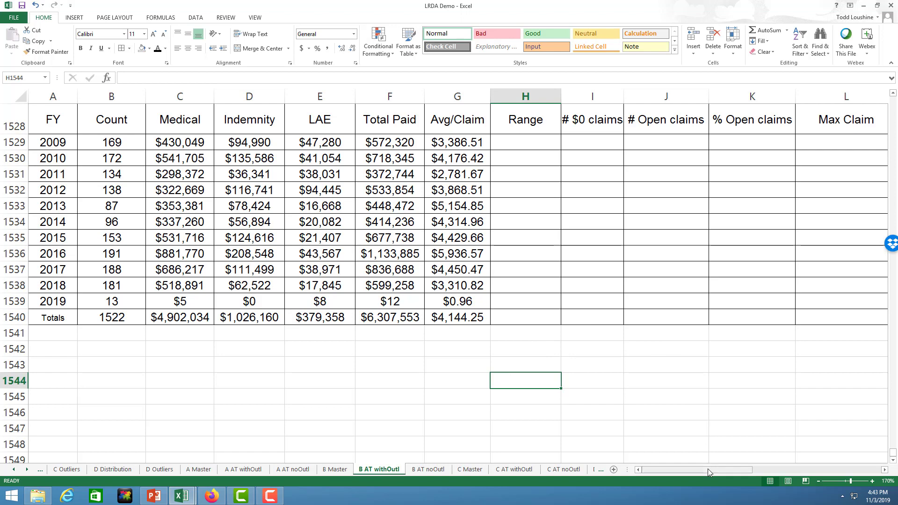
Step: Narrow the Max Claim column L slightly
left_click_drag(708, 468, 739, 470)
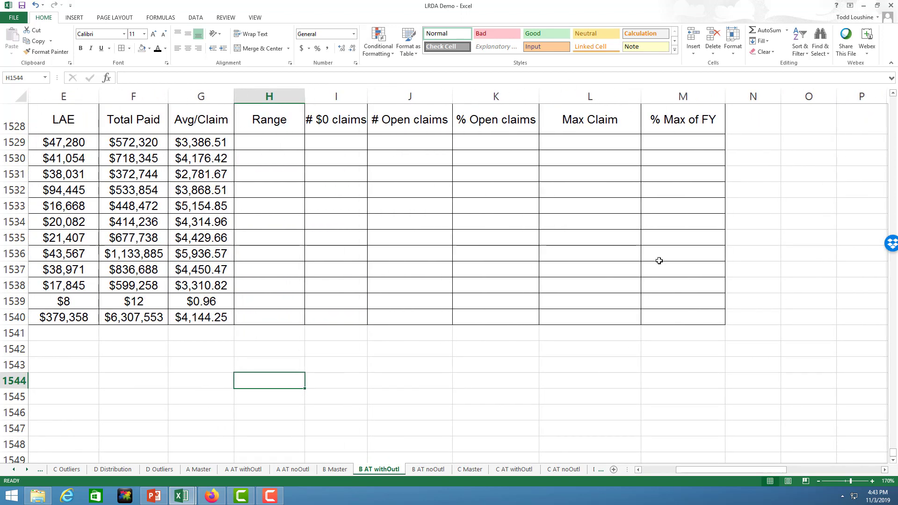
left_click_drag(640, 96, 621, 95)
key("Right")
key("Right")
key("Right")
key("Right")
key("Right")
key("Right")
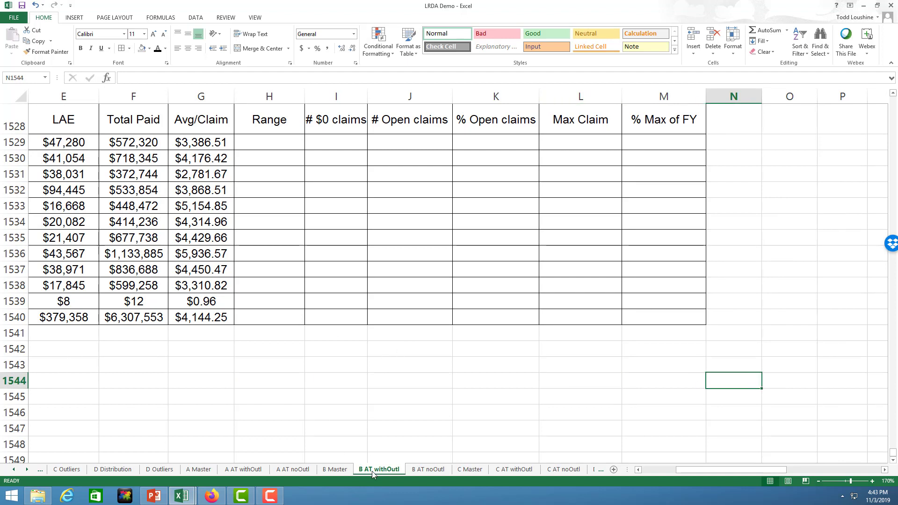
Step: Apply the Text number format to the Range cells H1529:H1539
left_click(276, 139)
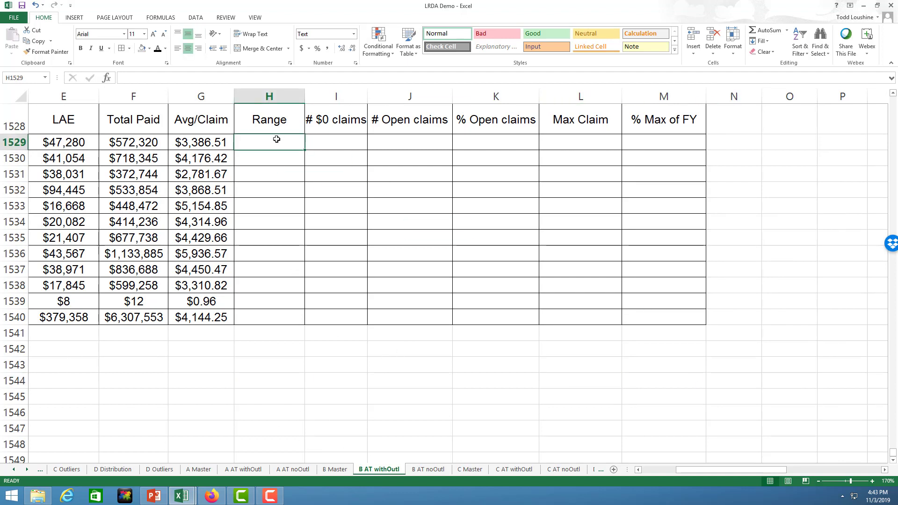
left_click_drag(693, 471, 670, 473)
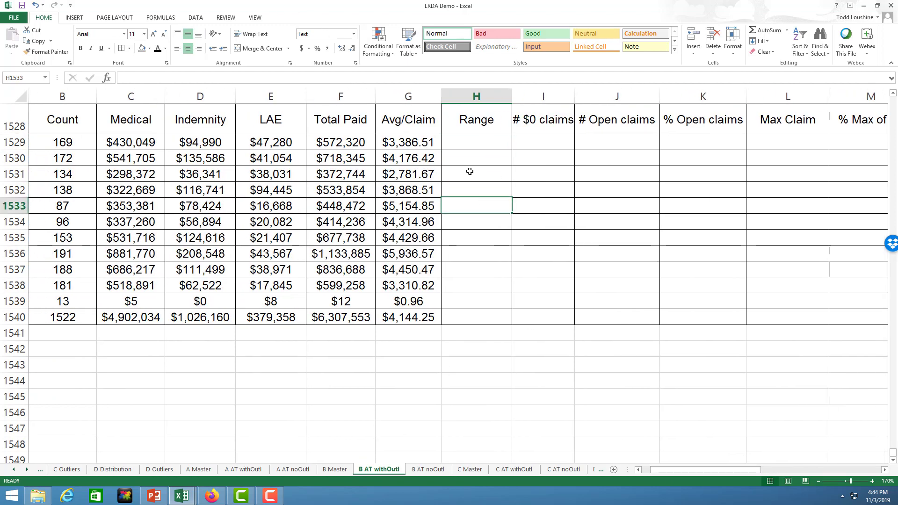
left_click_drag(468, 144, 461, 300)
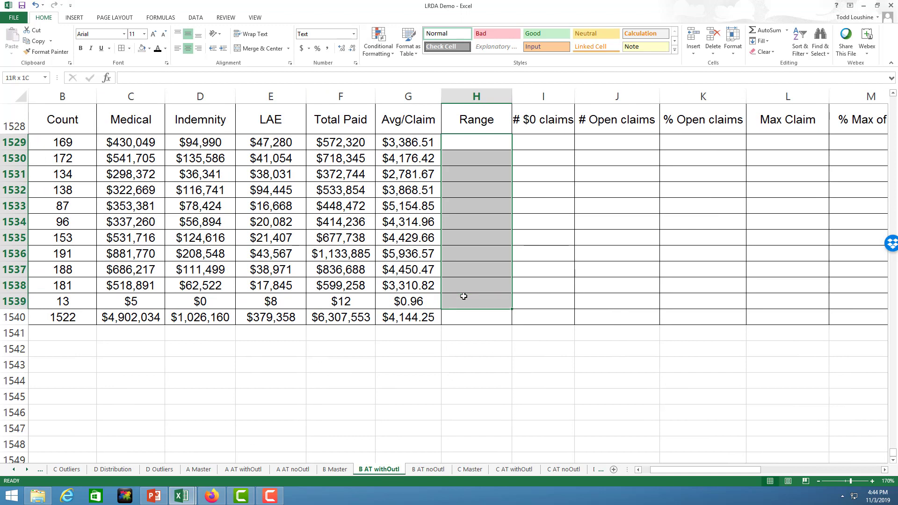
left_click(353, 34)
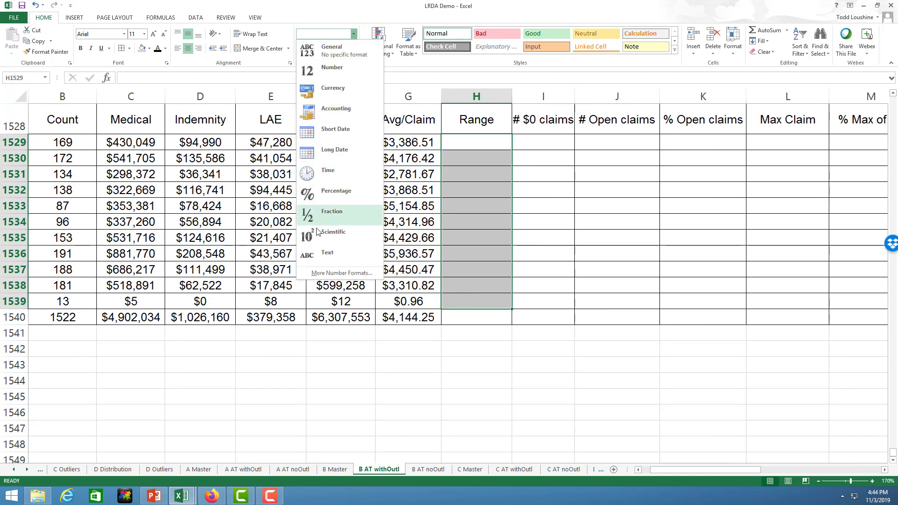
left_click(322, 254)
left_click(542, 374)
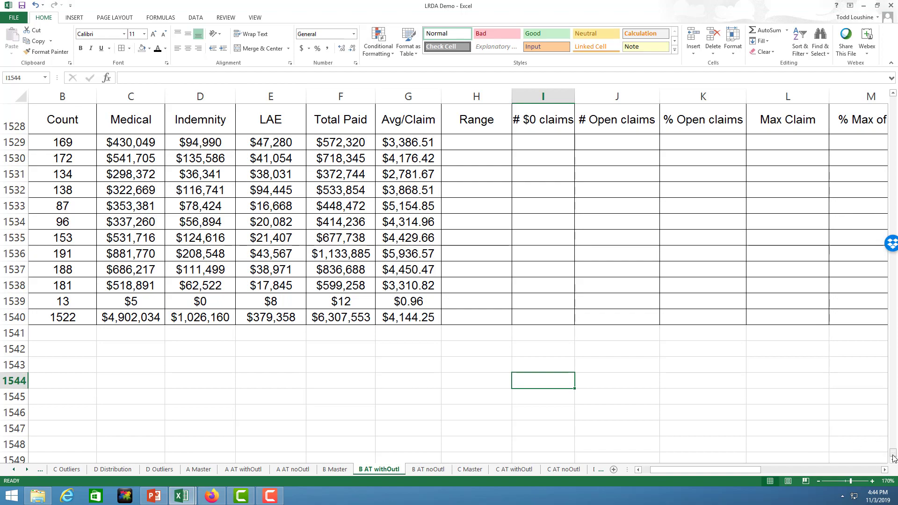
Step: Find the first and last data rows of fiscal year 2009 in the Fiscal Year column
left_click_drag(893, 457, 877, 93)
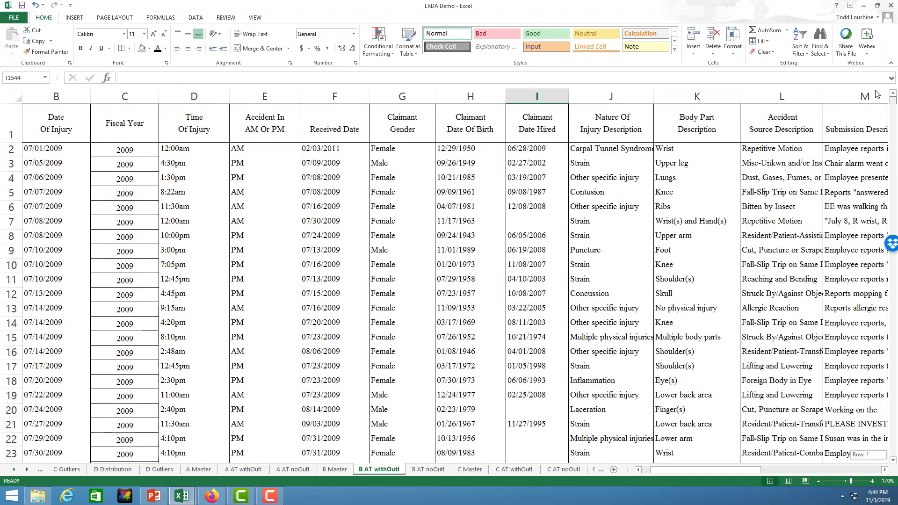
left_click(125, 149)
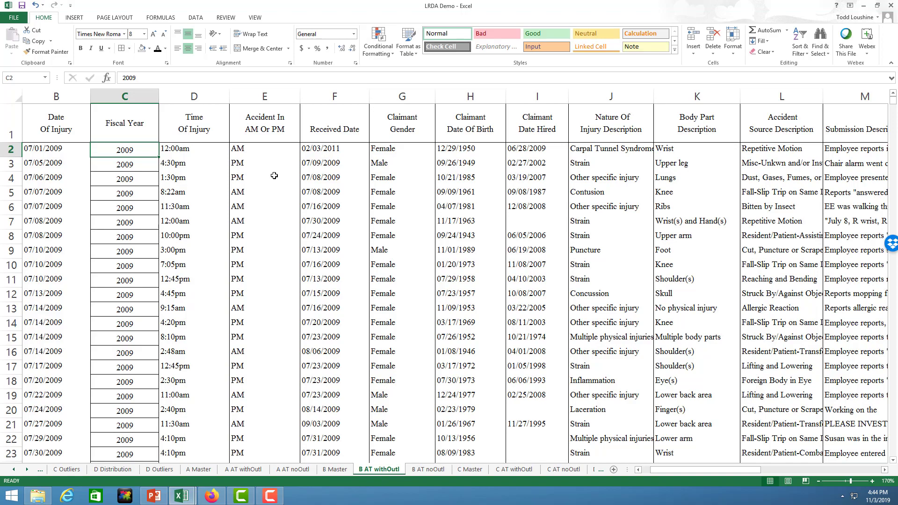
scroll(266, 167, "down", 20)
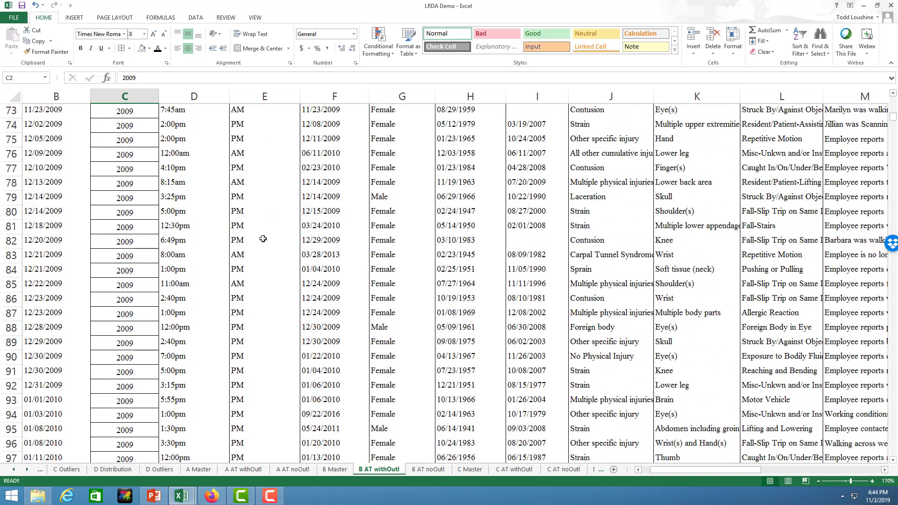
scroll(268, 239, "down", 20)
scroll(234, 253, "up", 8)
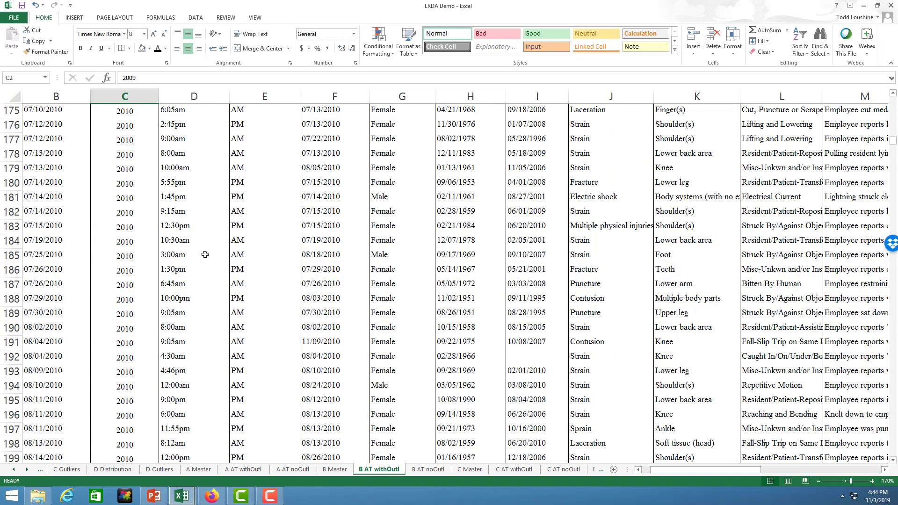
left_click(133, 300)
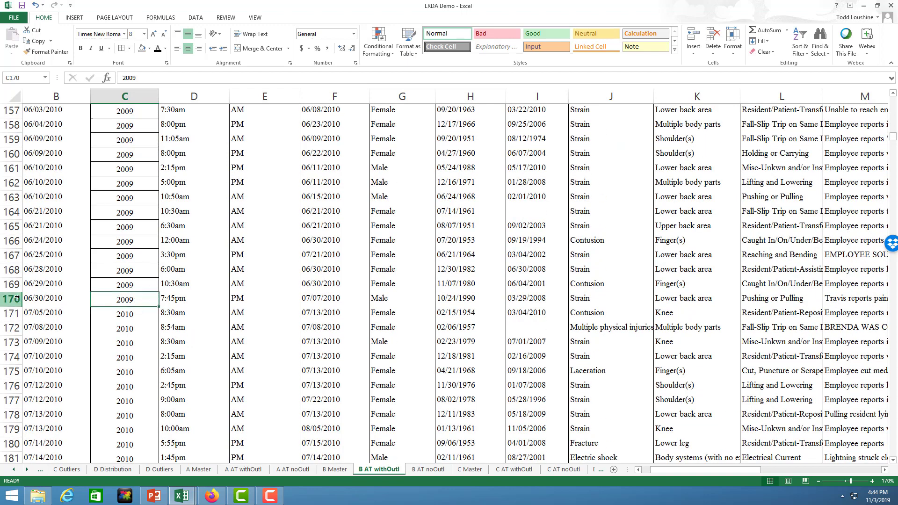
Step: Find the first and last data rows of fiscal year 2010 in the Fiscal Year column
left_click(122, 315)
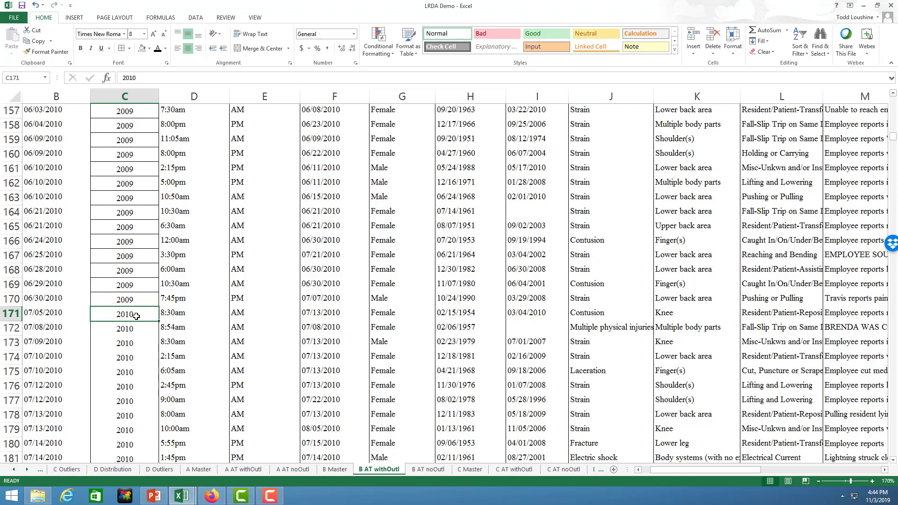
scroll(136, 316, "down", 20)
scroll(138, 318, "down", 20)
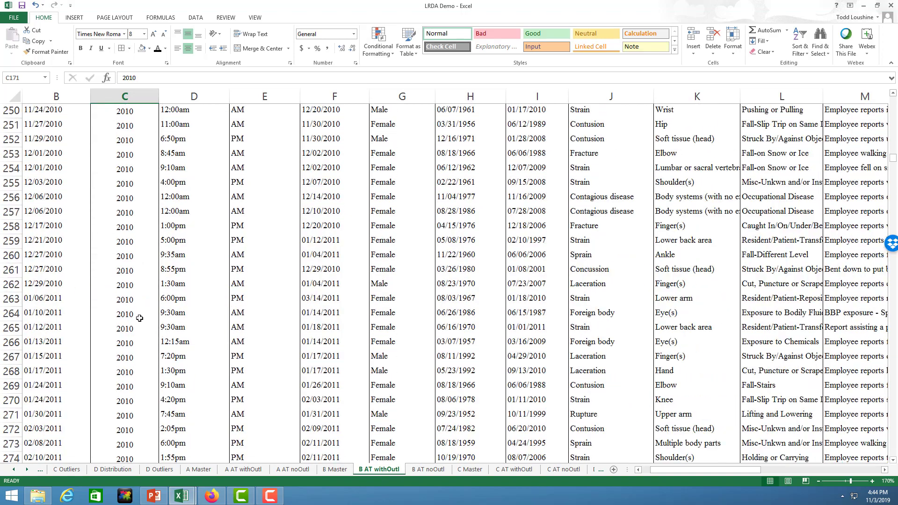
scroll(145, 290, "up", 3)
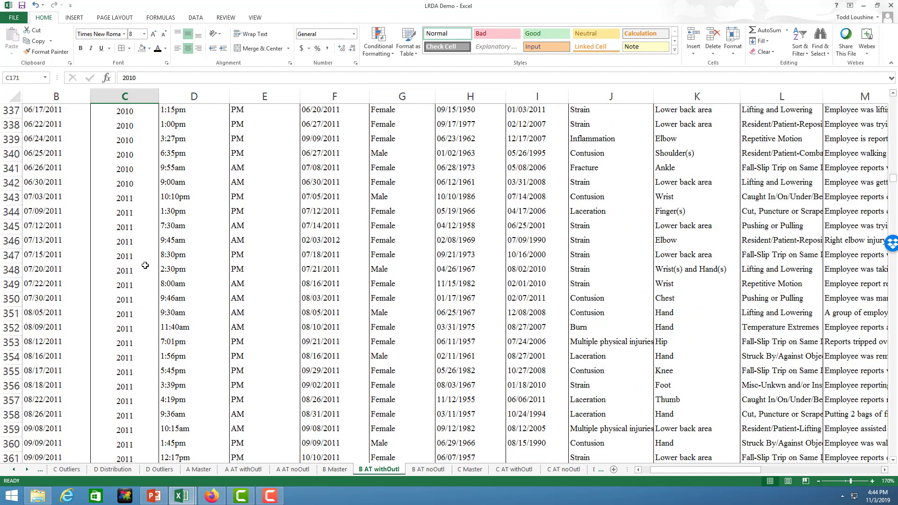
left_click(131, 186)
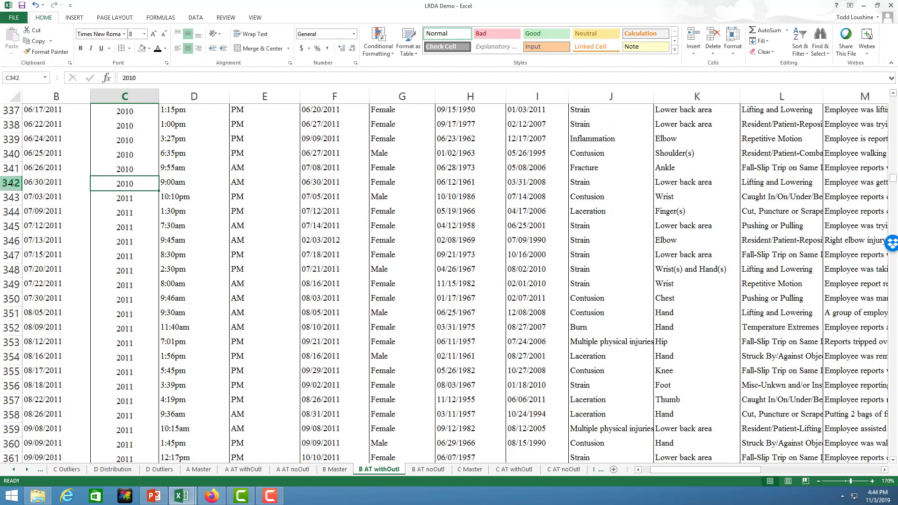
Step: Find the first and last data rows of fiscal year 2011 in the Fiscal Year column
left_click(133, 198)
scroll(116, 320, "down", 20)
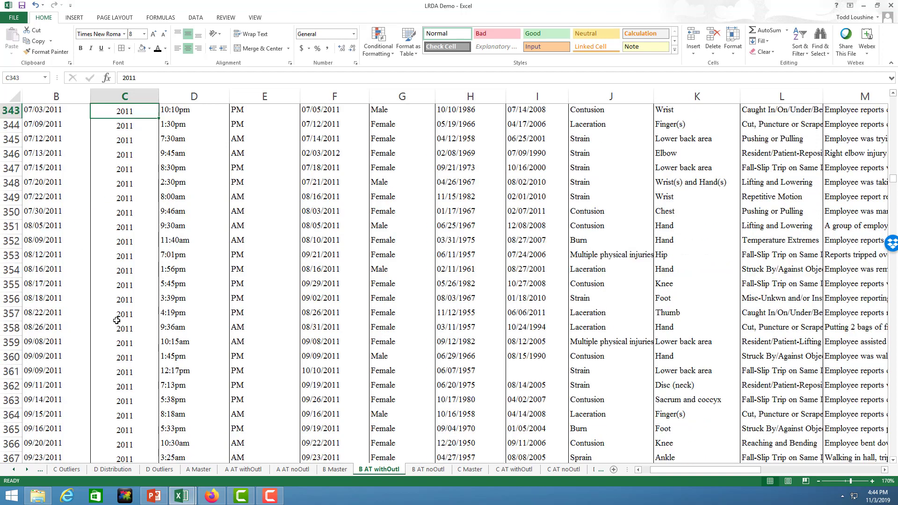
scroll(115, 319, "down", 18)
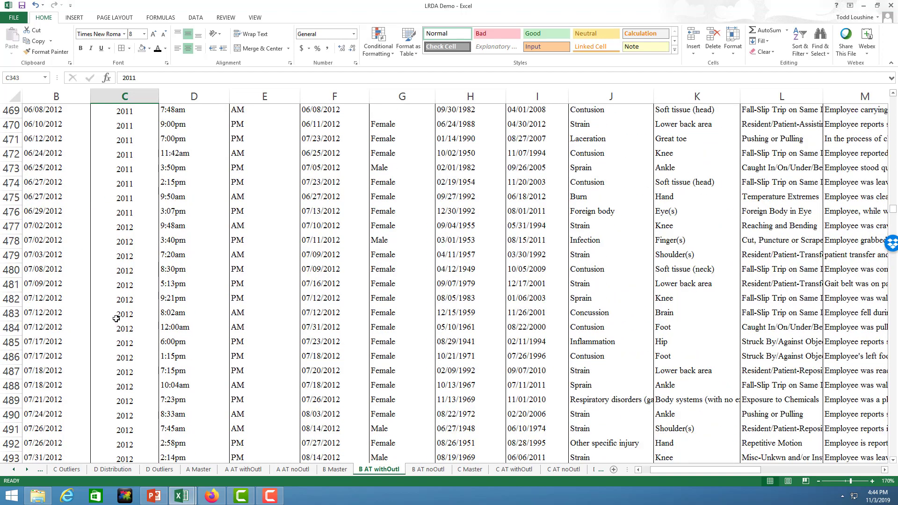
scroll(138, 271, "up", 2)
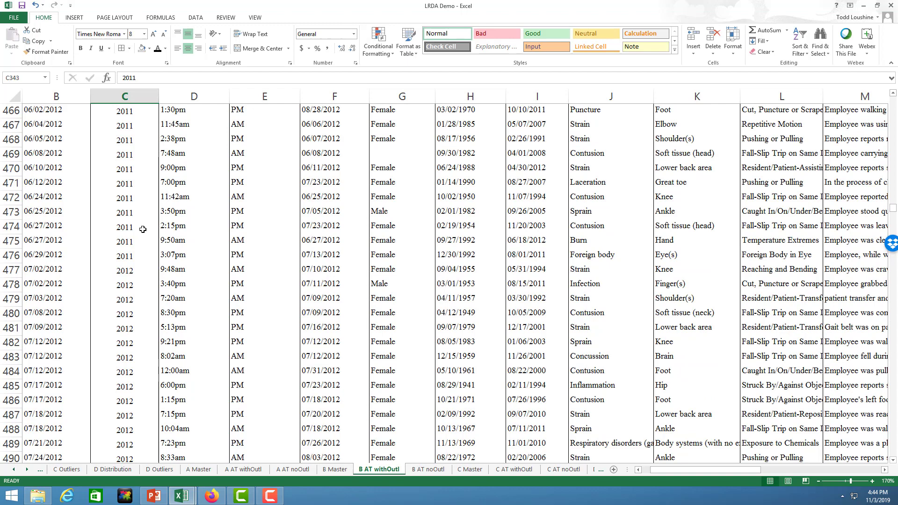
left_click(131, 256)
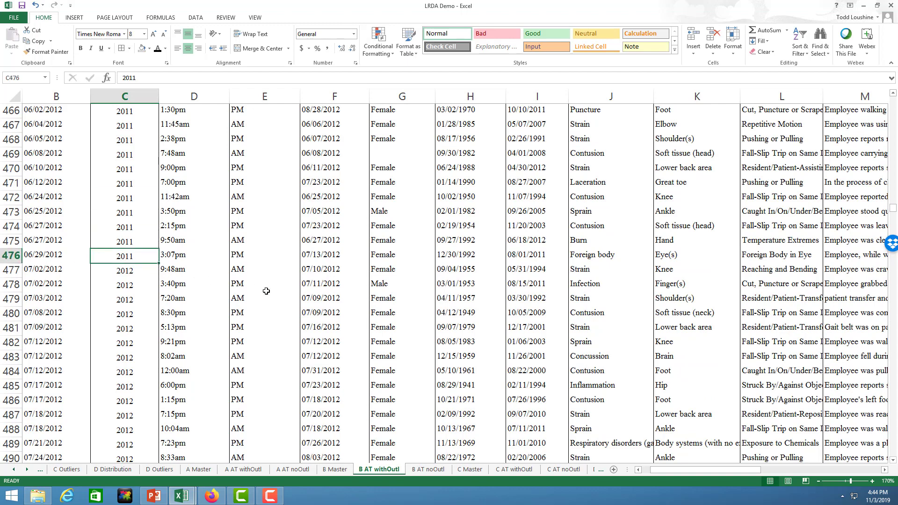
scroll(142, 306, "down", 20)
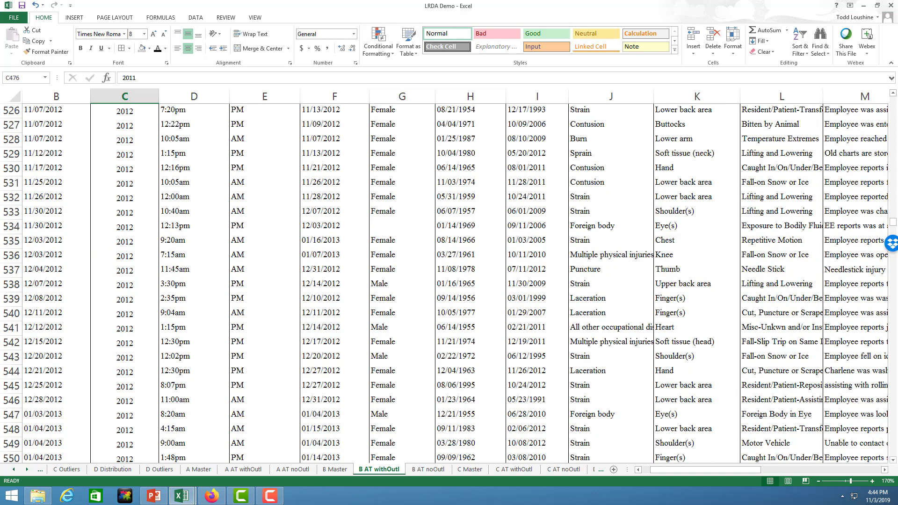
Step: Enter the row ranges 2:170 in H1529 for fiscal year 2009 and 171:342 in H1530 for 2010
left_click_drag(892, 221, 894, 457)
scroll(659, 339, "down", 3)
scroll(633, 224, "up", 3)
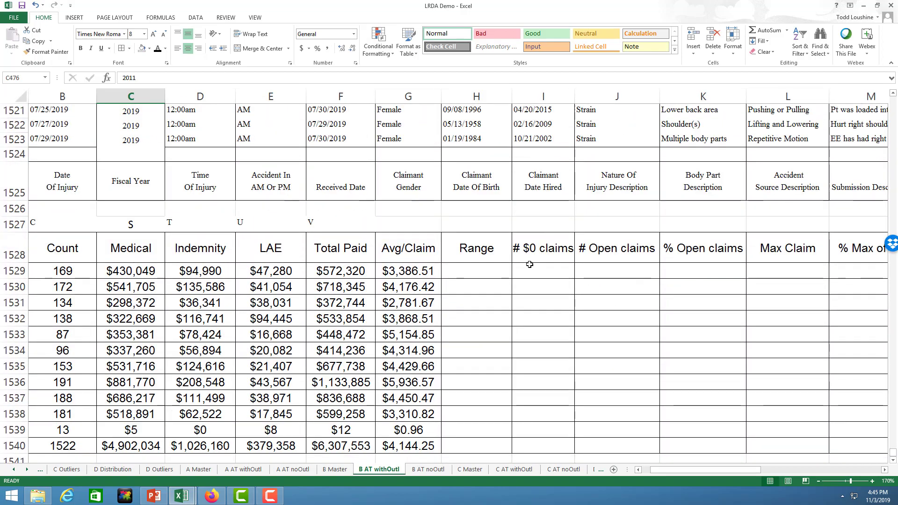
left_click(481, 271)
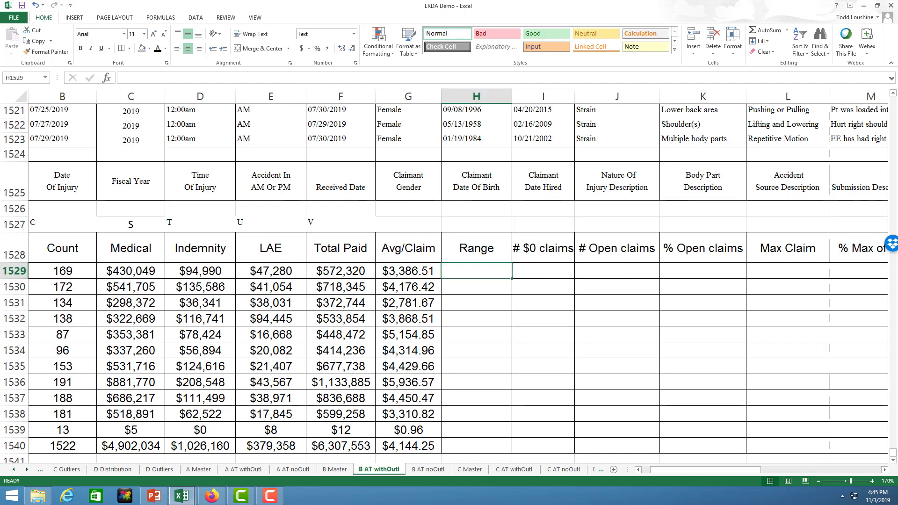
type("2:")
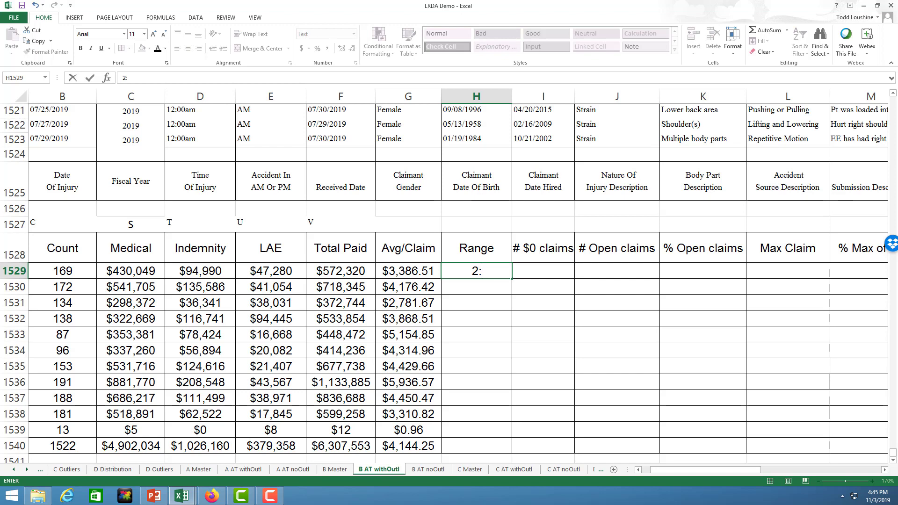
type("170")
key("Return")
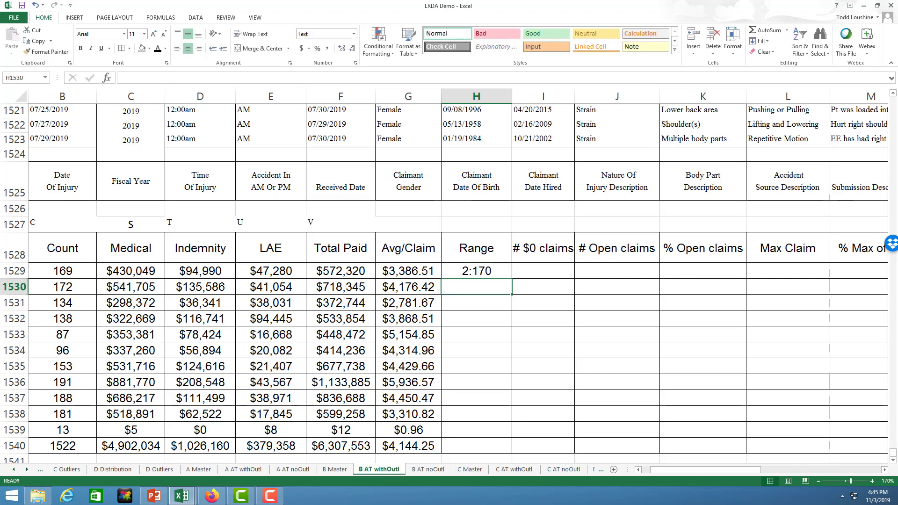
type("171:")
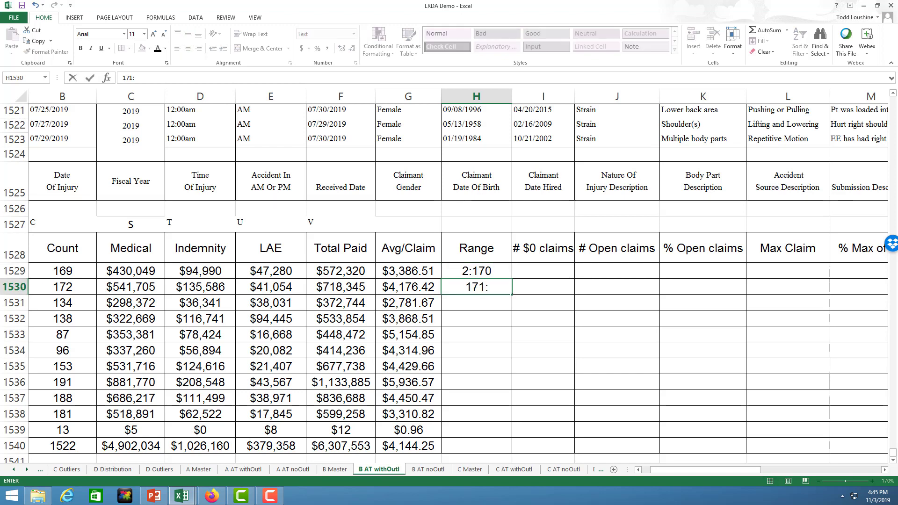
type("342")
key("Return")
Step: Enter the row ranges 243:476, 477:614 and 615:701 in Range cells H1531:H1533 for fiscal years 2011 to 2013
type("243:")
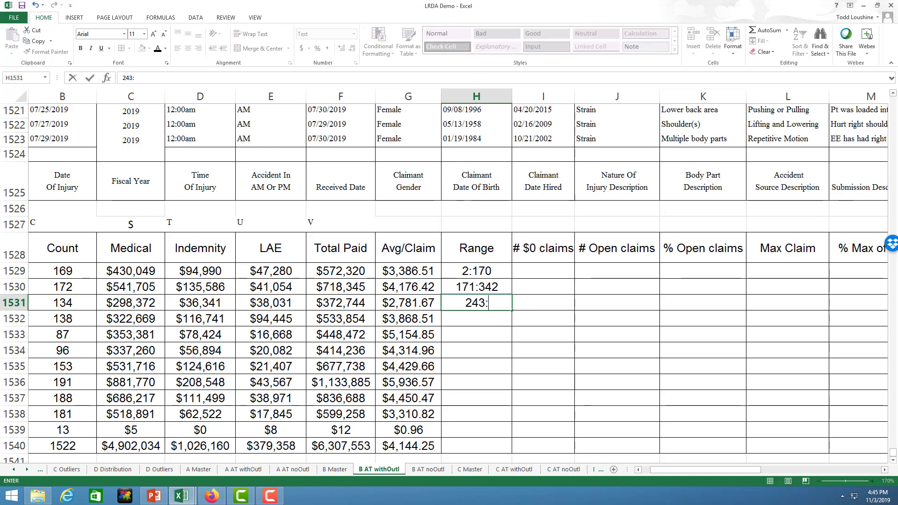
type("476")
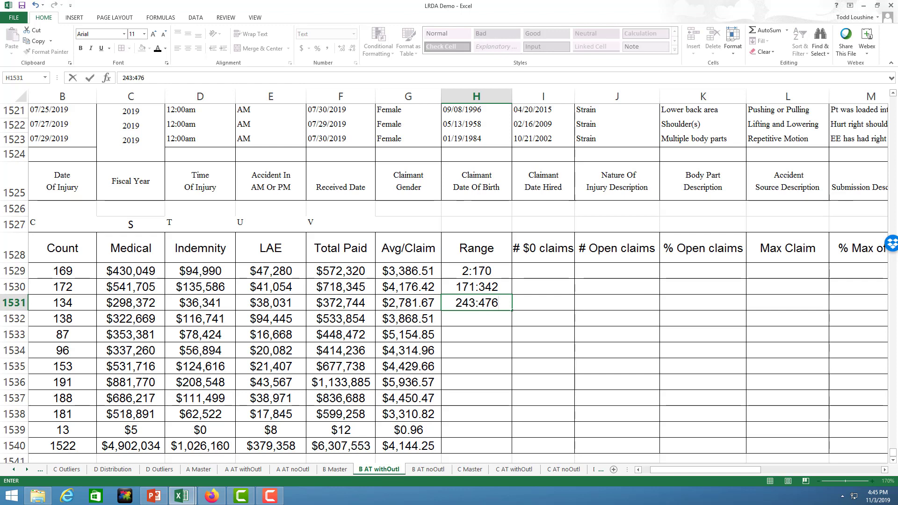
key("Return")
type("477")
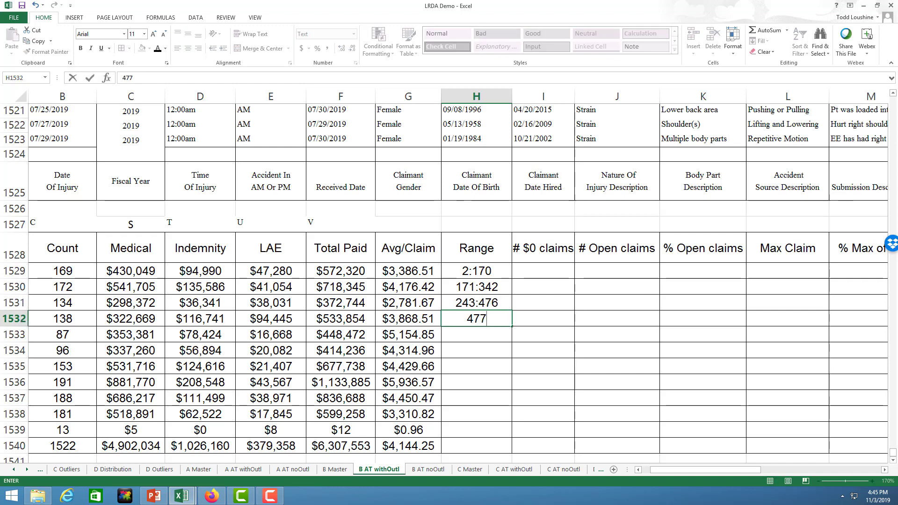
type(":")
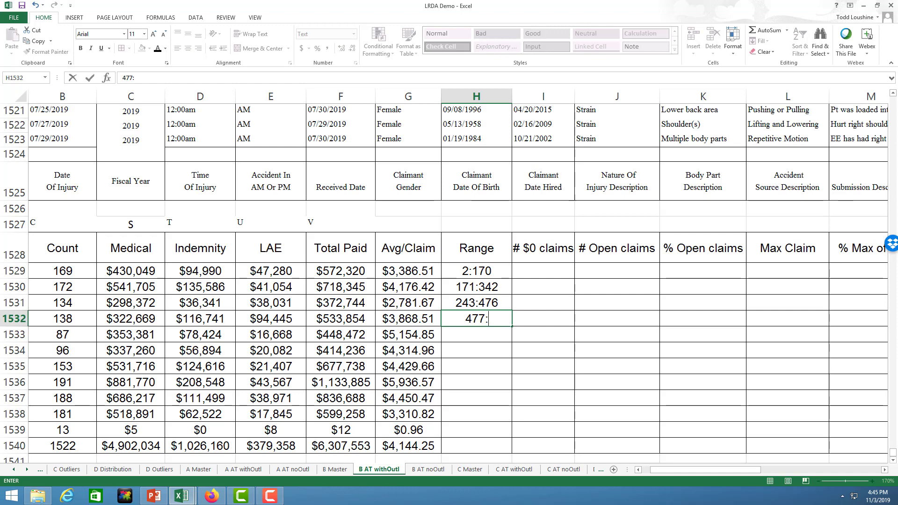
type("614")
key("Return")
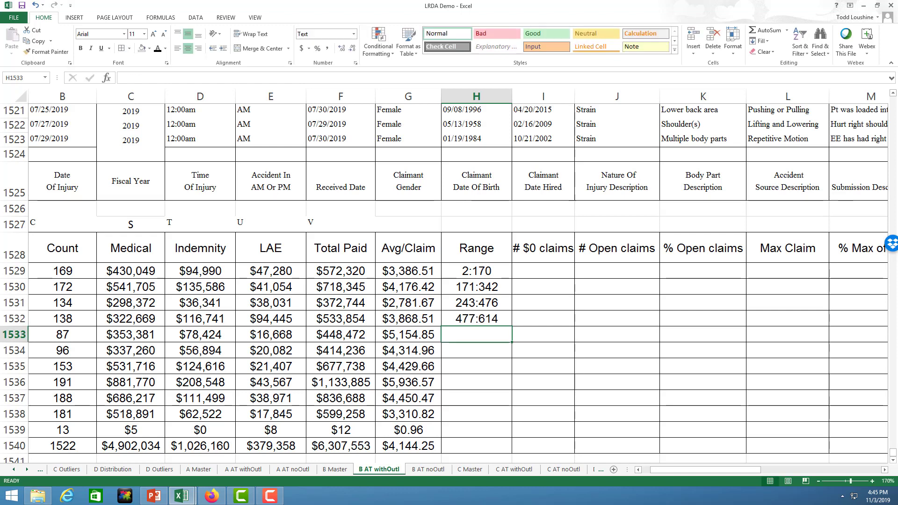
type("615:")
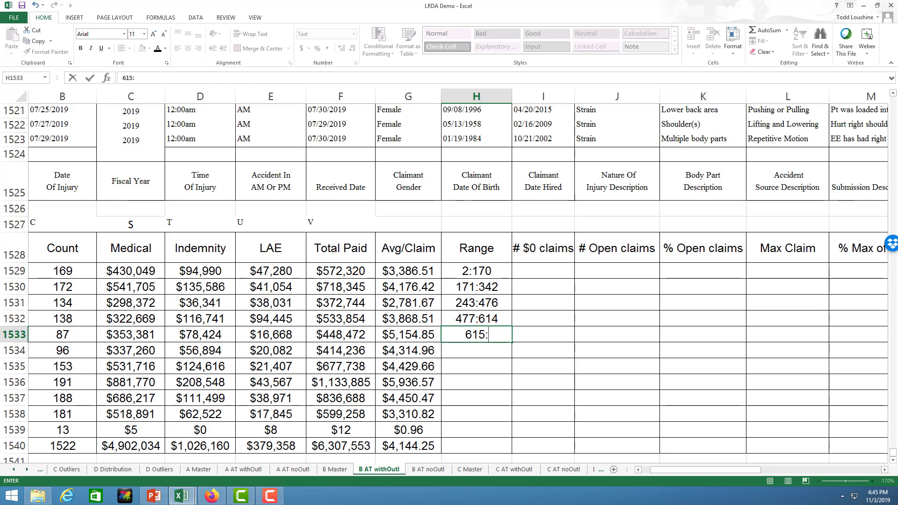
type("701")
key("Return")
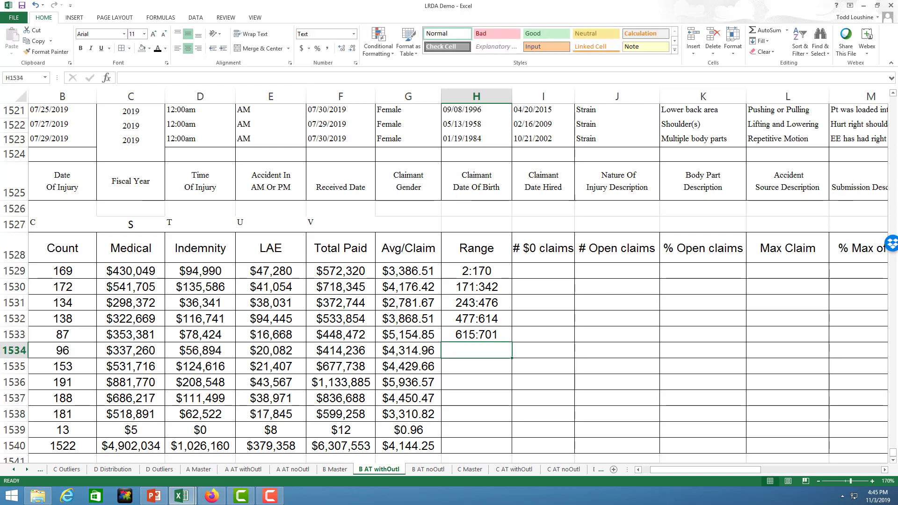
Step: Enter the row ranges 702:797, 798:950 and 951:1141 in Range cells H1534:H1536 for fiscal years 2014 to 2016
type("702:")
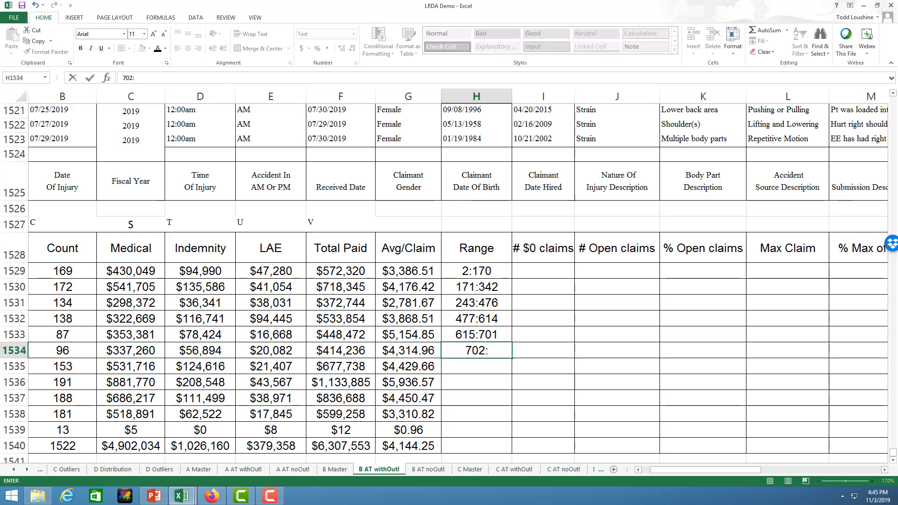
type("797")
key("Return")
type("798")
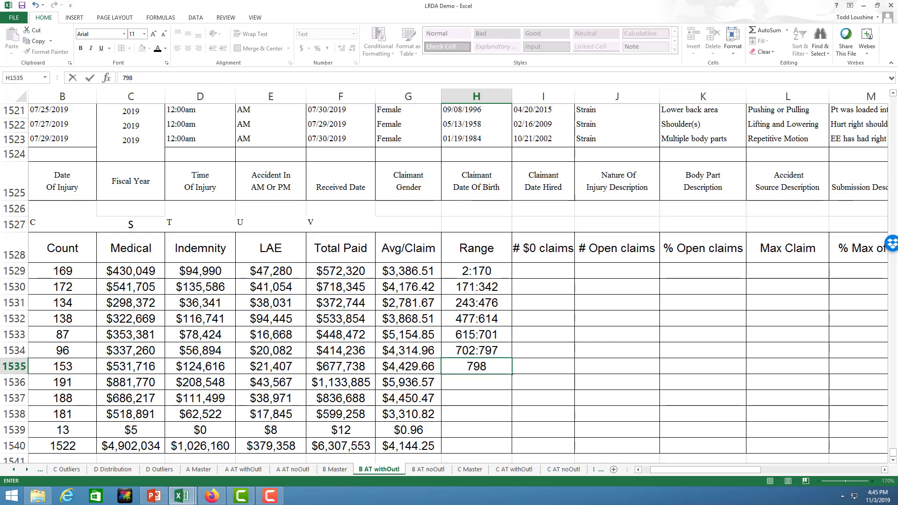
type(":950")
key("Return")
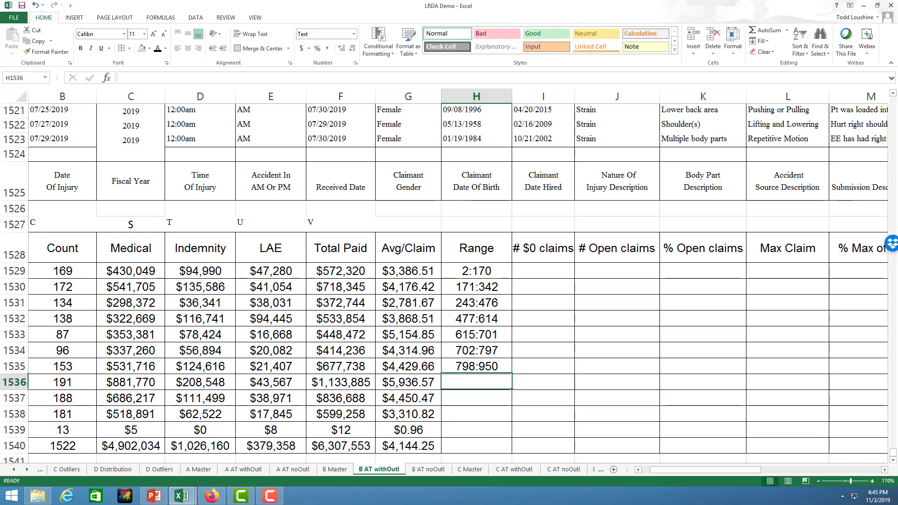
type("951:")
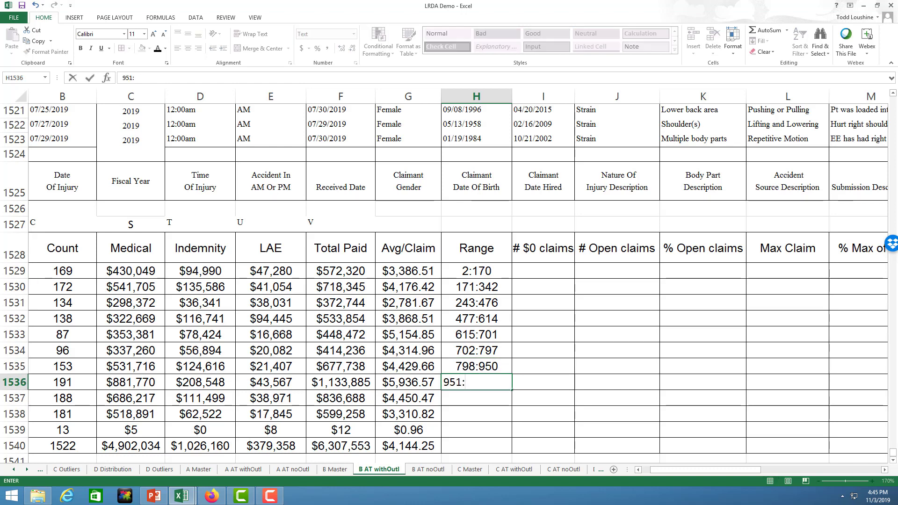
type("1141")
key("Return")
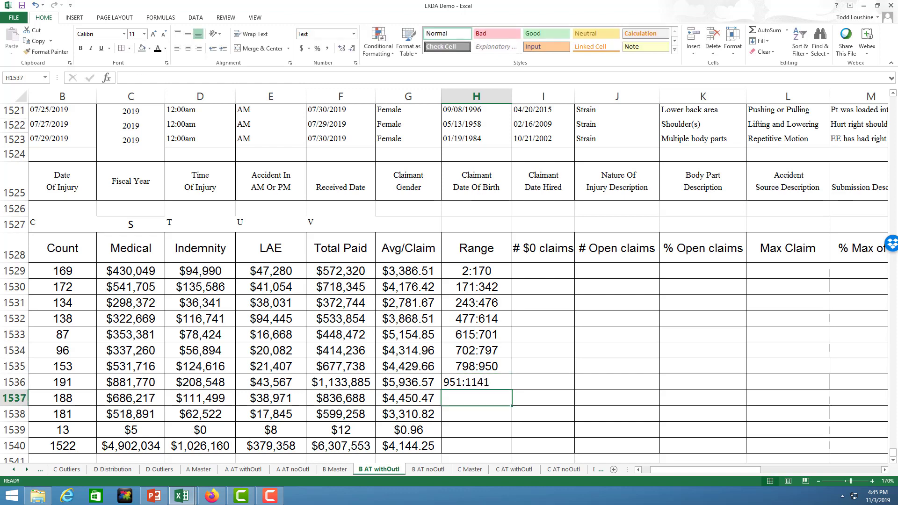
Step: Enter the row ranges 1142:1329, 1330:1510 and 1511:1523 in Range cells H1537:H1539 for fiscal years 2017 to 2019
type("1142")
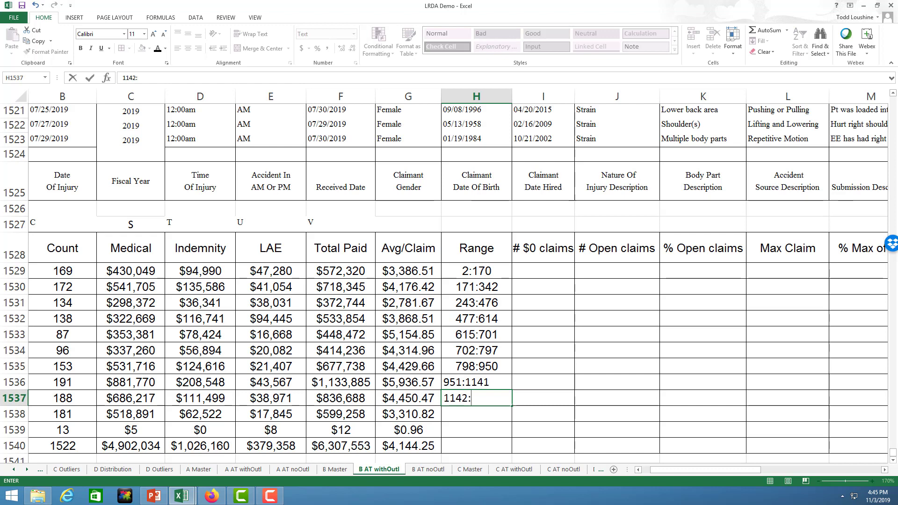
type(":1329")
key("Return")
type("1330:1")
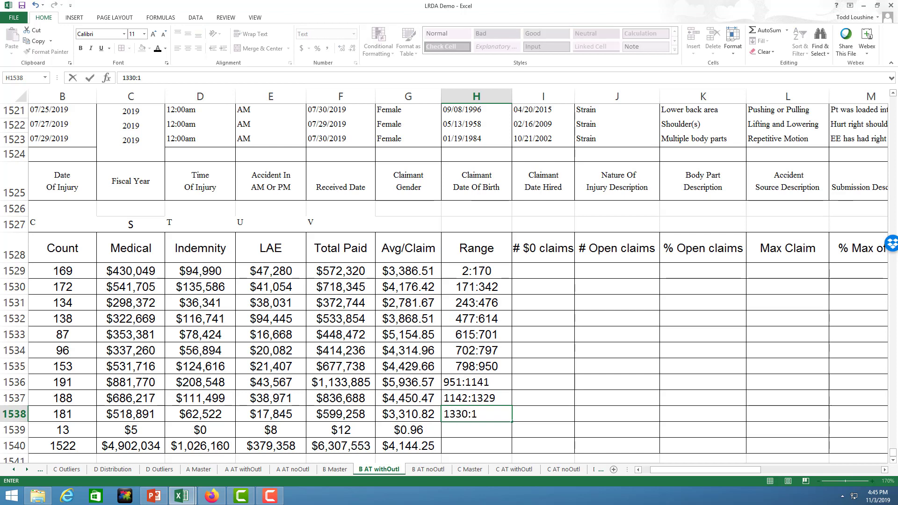
type("510")
key("Return")
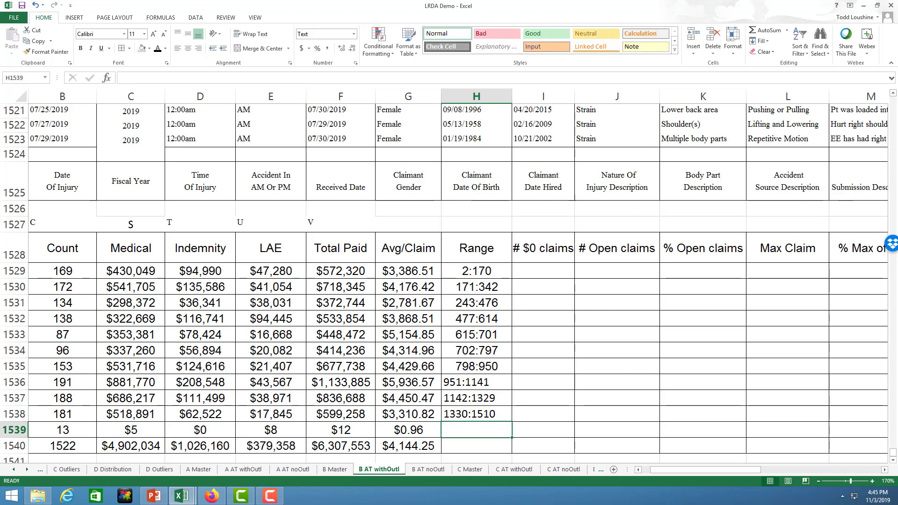
type("1511")
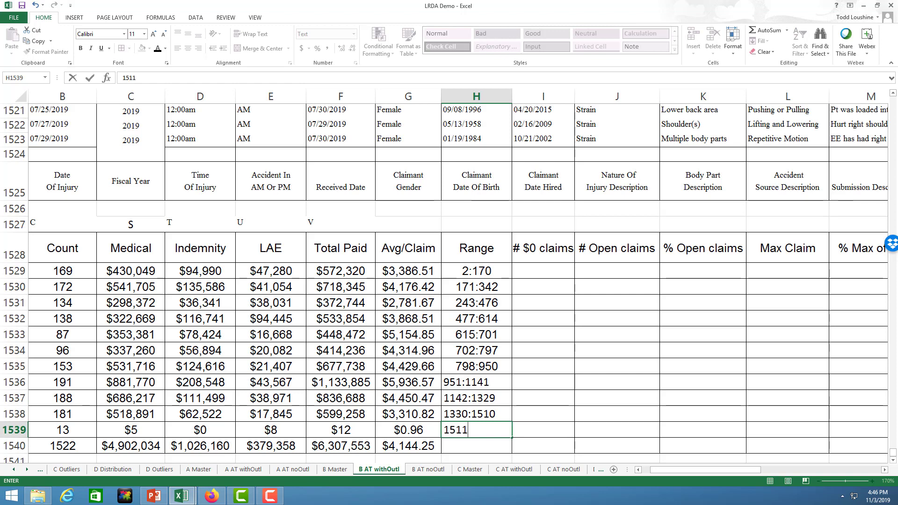
type(":1523")
key("Return")
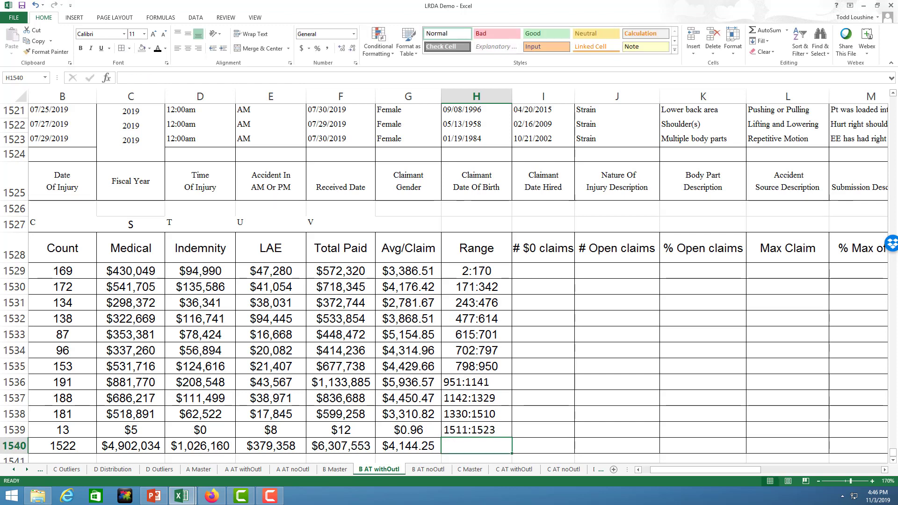
Step: Format the range entries in H1536:H1539 in Arial and center them horizontally
left_click_drag(492, 382, 489, 428)
left_click(124, 34)
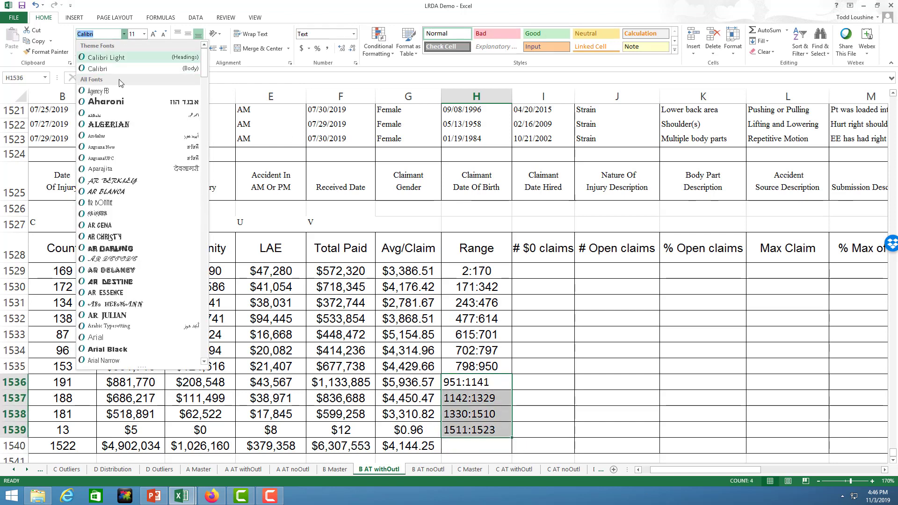
left_click(130, 348)
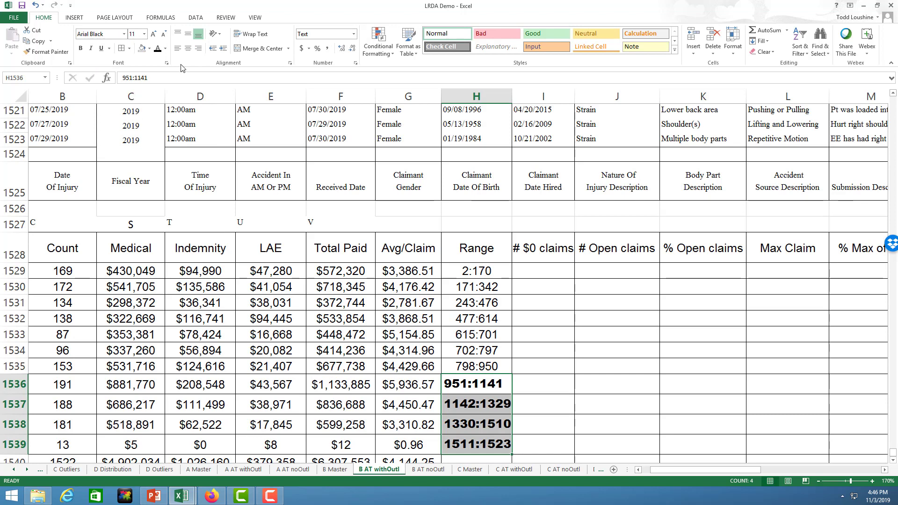
left_click(124, 33)
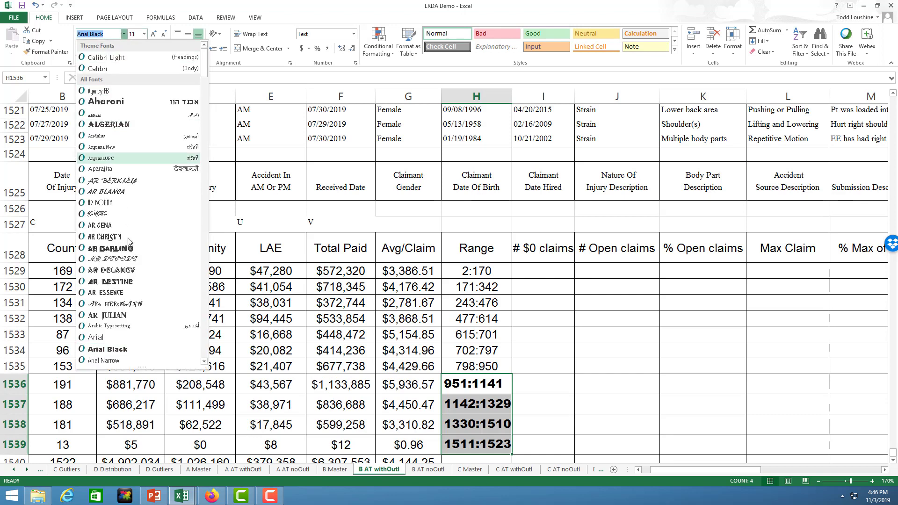
left_click(127, 337)
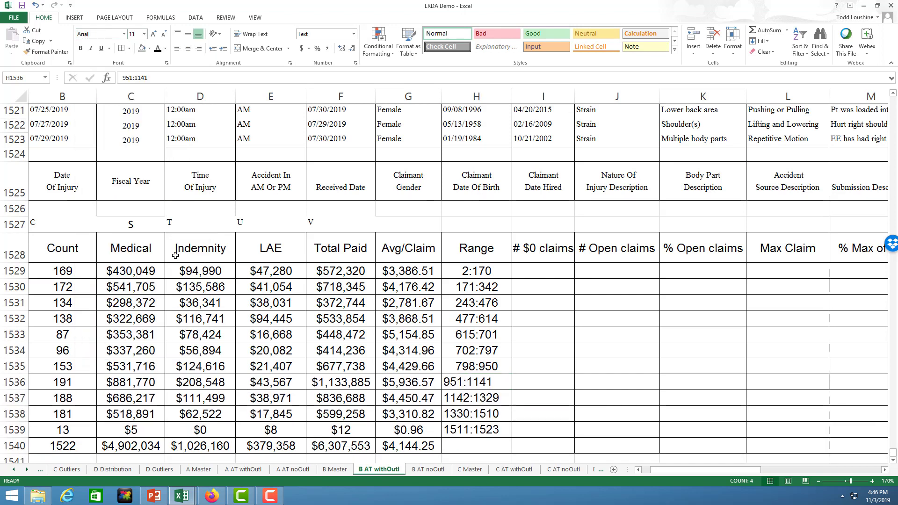
left_click(189, 45)
left_click(542, 319)
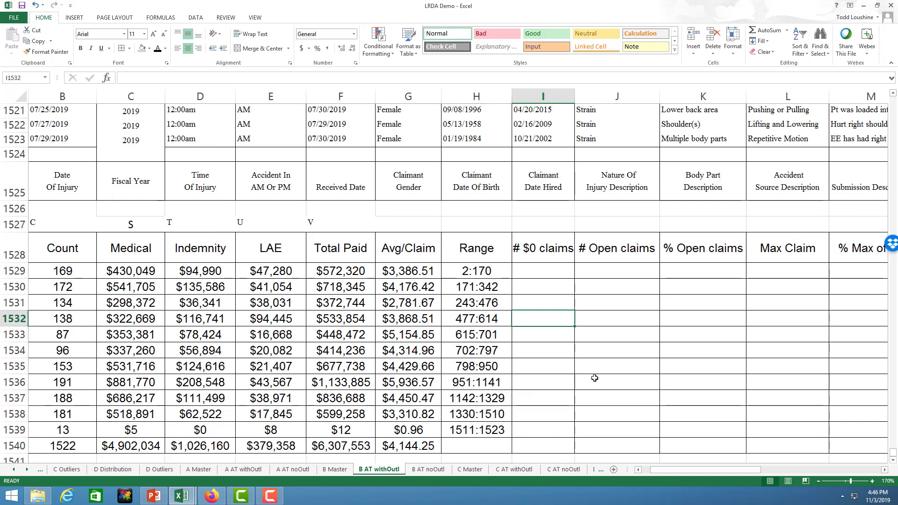
Step: Widen column I slightly to give the # $0 claims heading more room
scroll(590, 367, "up", 4)
scroll(587, 355, "down", 2)
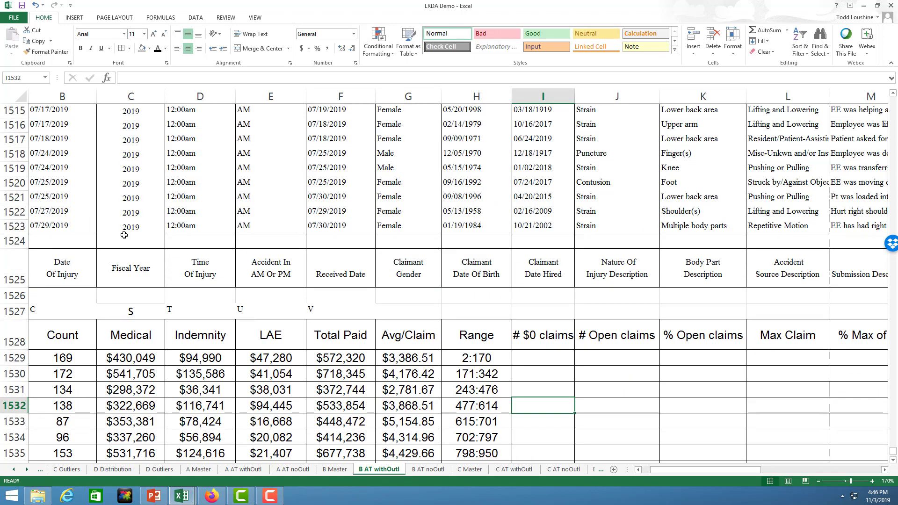
scroll(473, 292, "down", 4)
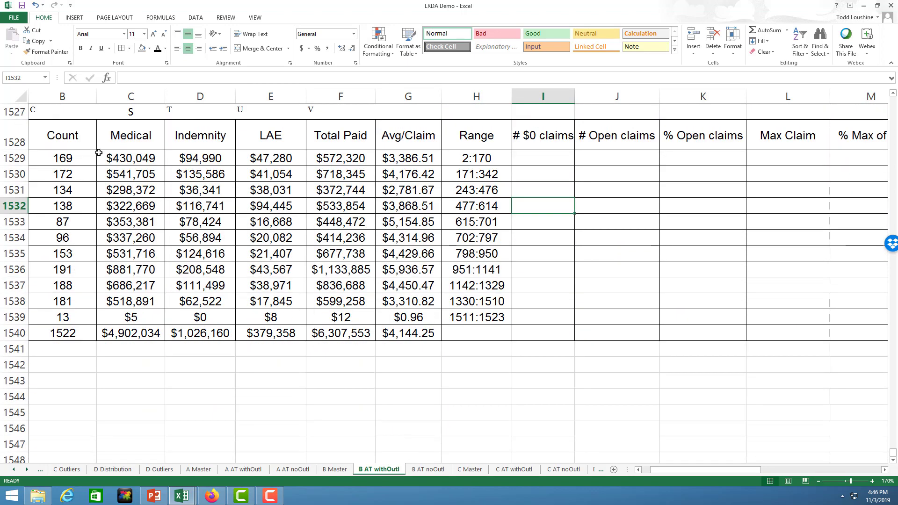
scroll(504, 353, "up", 1)
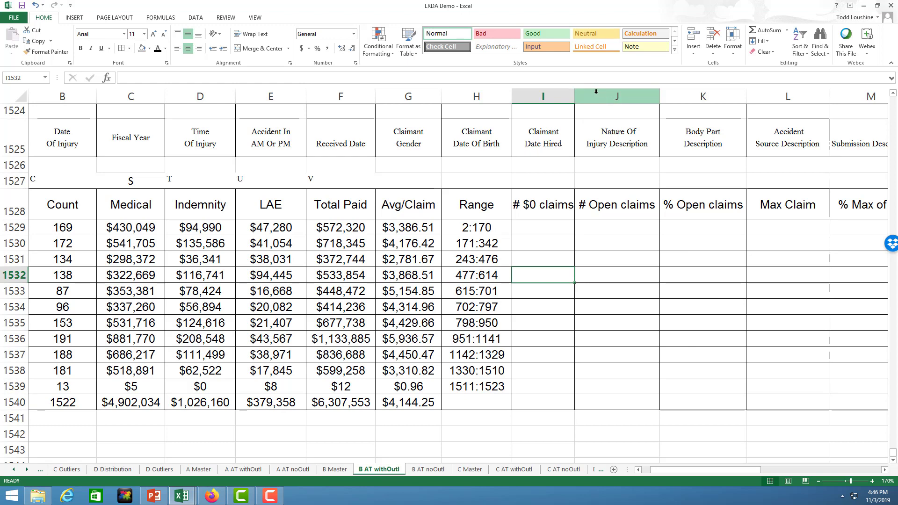
left_click_drag(575, 96, 591, 93)
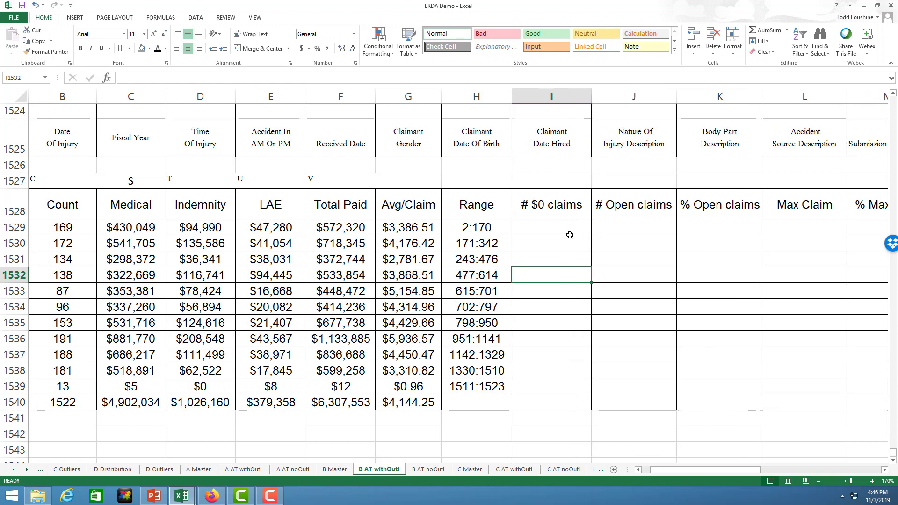
Step: Check the Total Paid source column and enter its letter V in I1527 above the # $0 claims heading
left_click(569, 224)
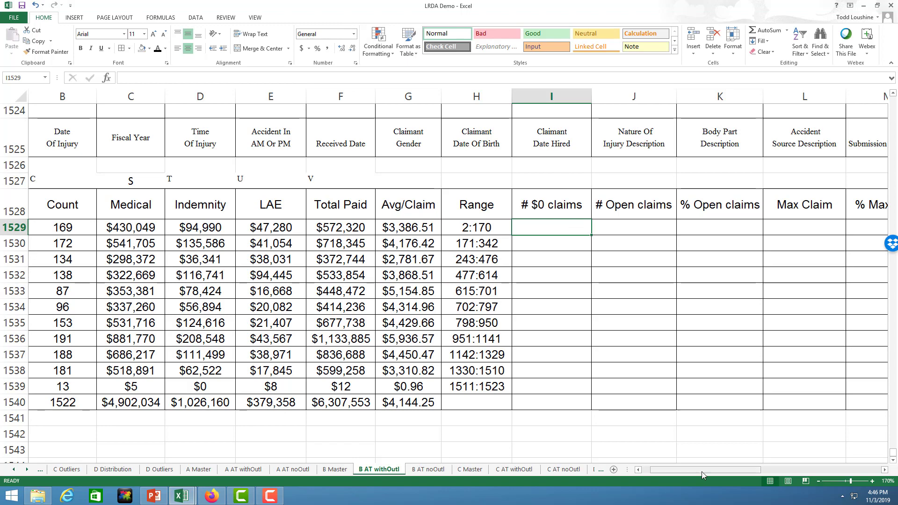
left_click_drag(701, 471, 812, 465)
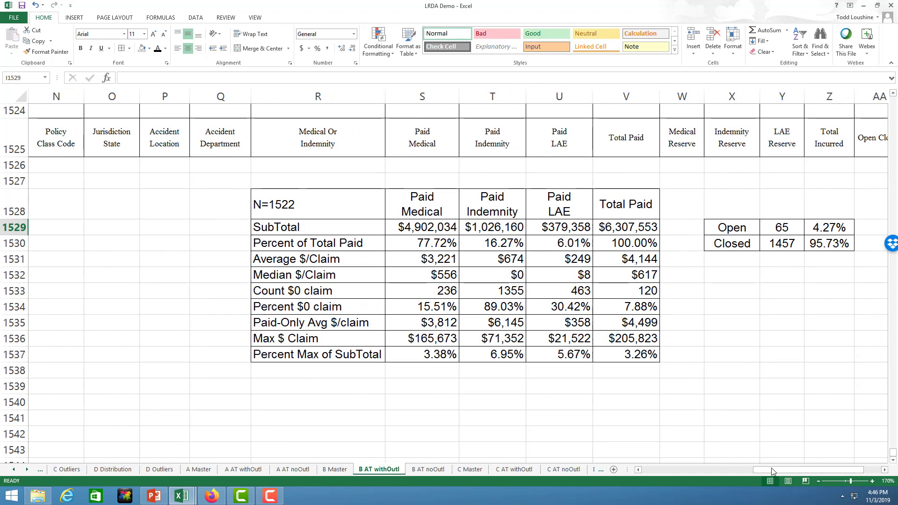
left_click_drag(771, 469, 687, 469)
left_click(421, 178)
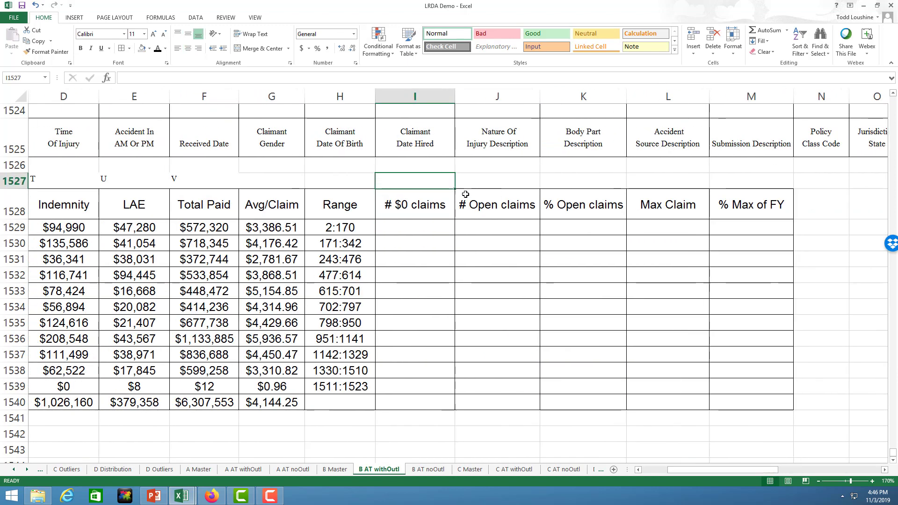
type("V")
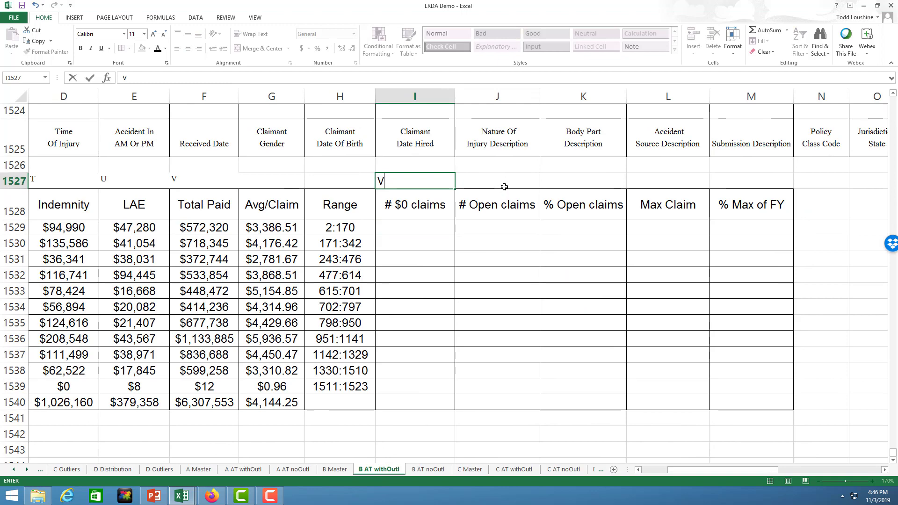
key("Tab")
Step: Enter the source column letters AA in J1527 above # Open claims and V in L1527 above Max Claim
scroll(586, 281, "up", 2)
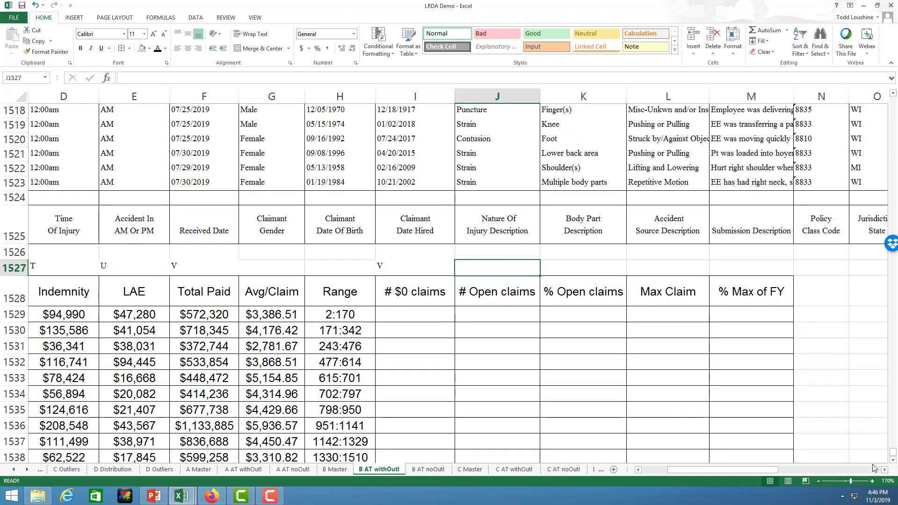
left_click_drag(769, 469, 632, 482)
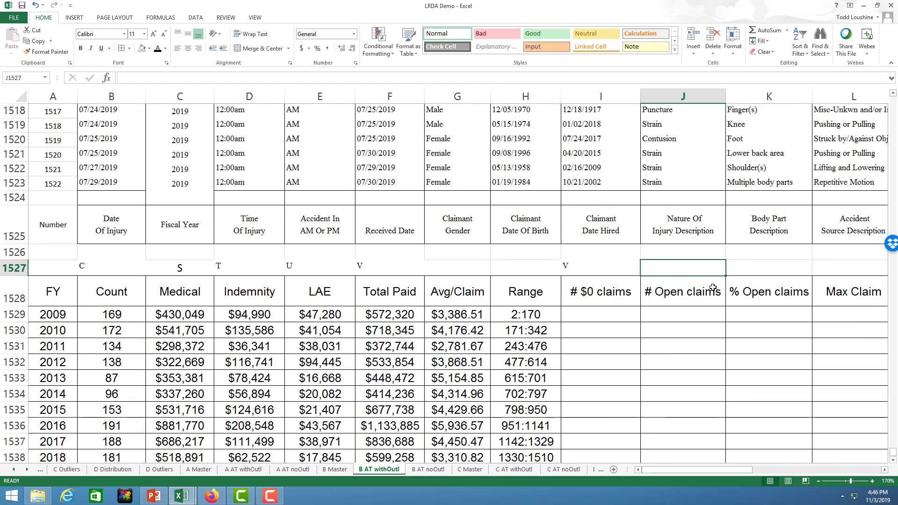
type("AA")
left_click(756, 271)
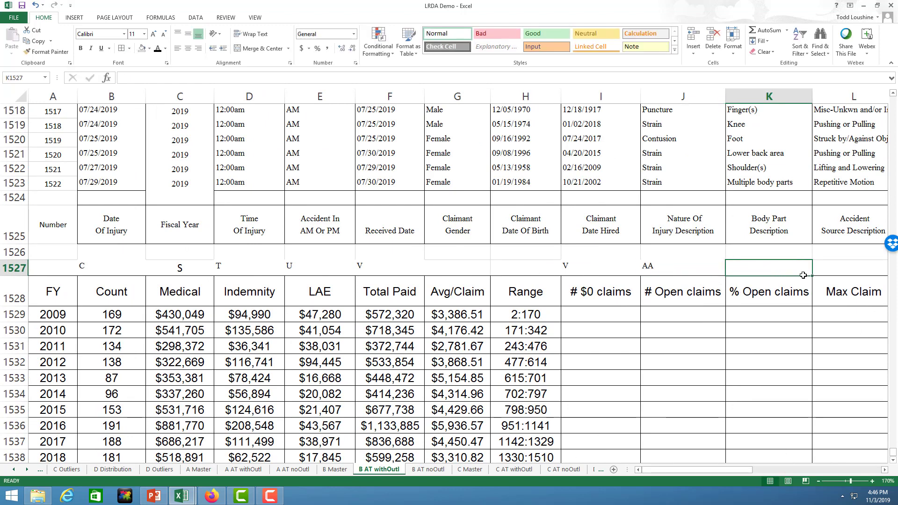
left_click_drag(747, 471, 781, 472)
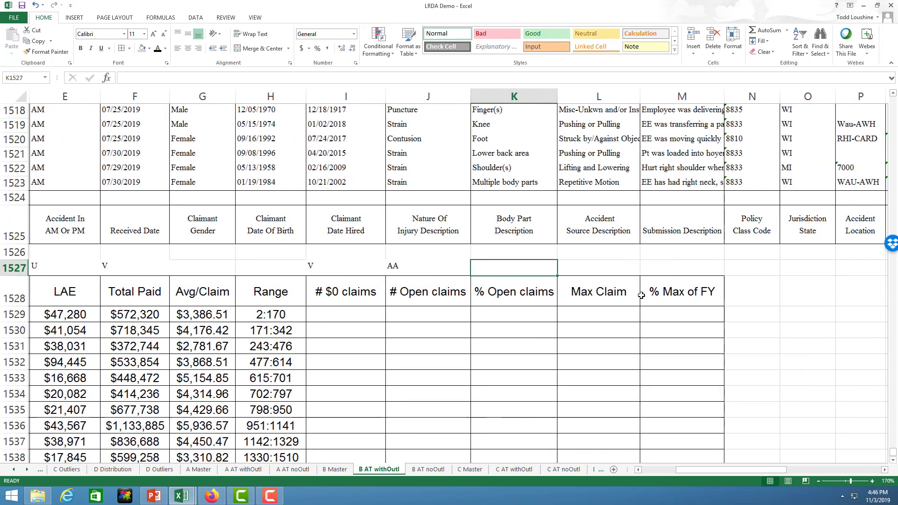
left_click(608, 272)
type("V")
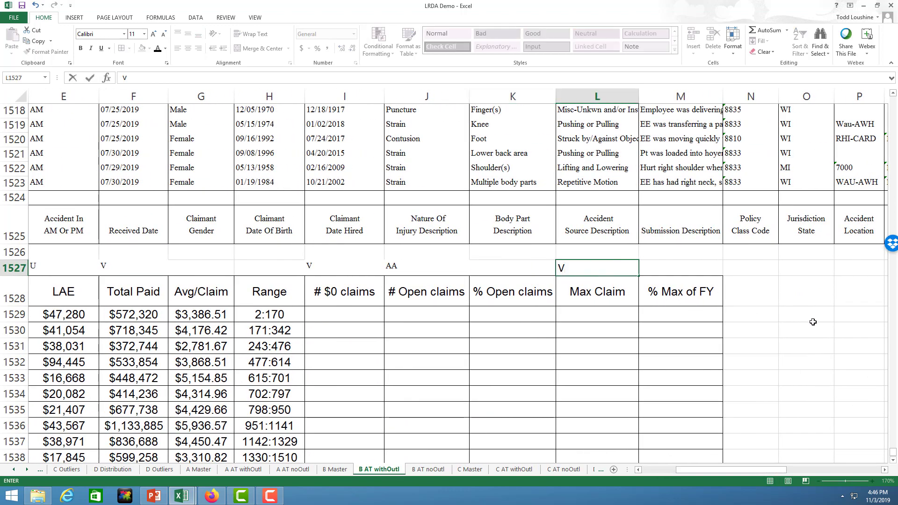
left_click(813, 320)
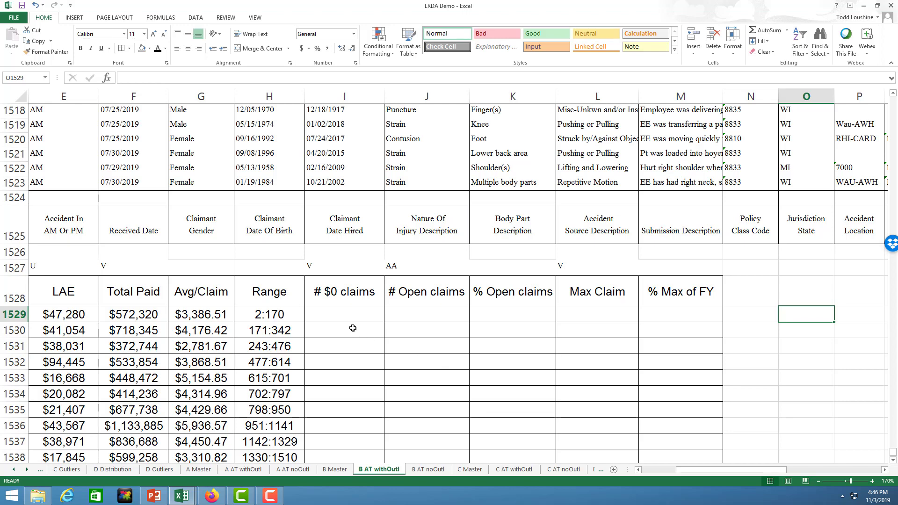
scroll(434, 323, "down", 2)
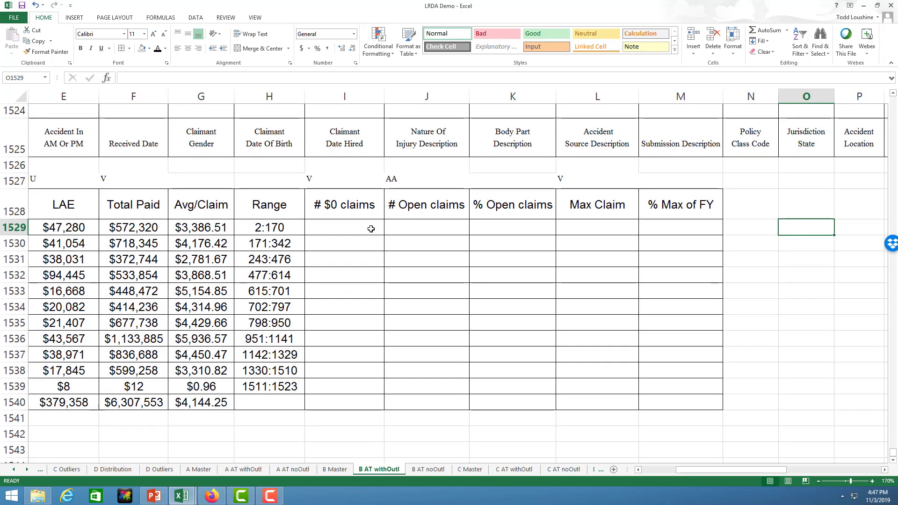
left_click(371, 229)
type("=")
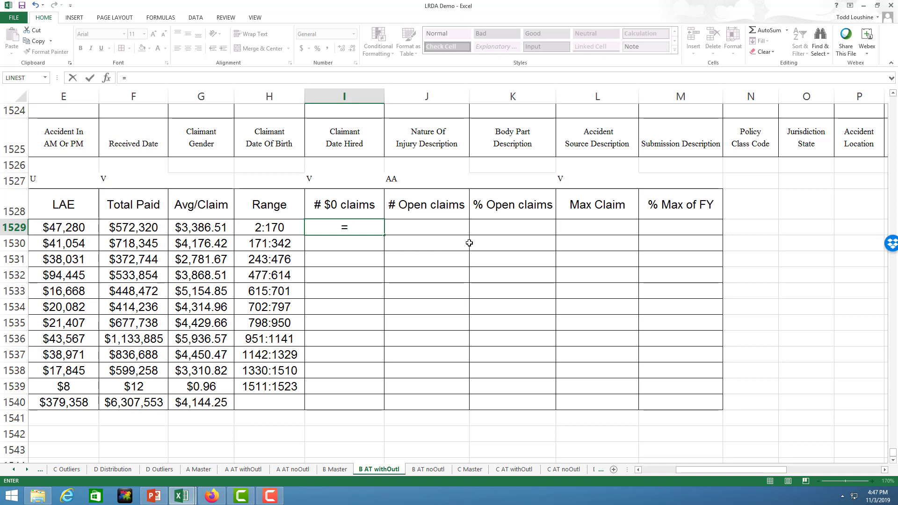
key("Escape")
Step: Widen the Range column H and the # $0 claims column I to make room for longer formulas
left_click(345, 322)
left_click_drag(305, 96, 346, 94)
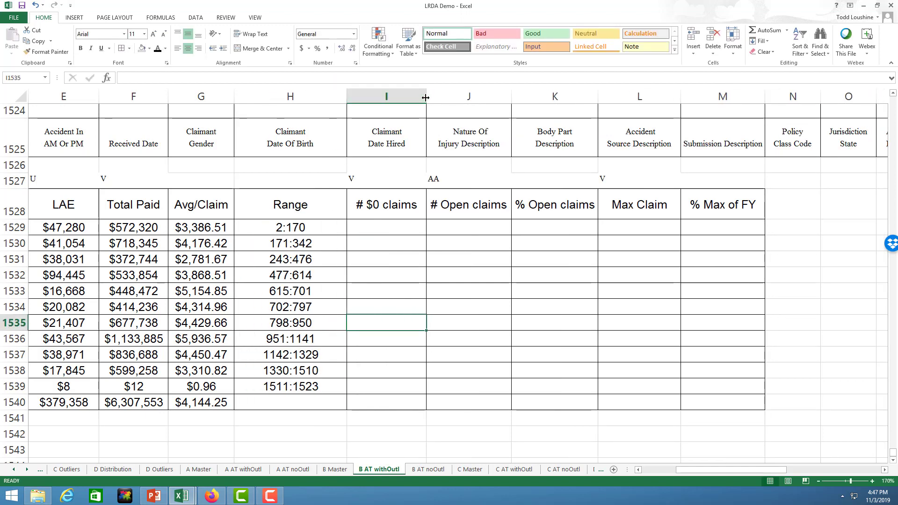
left_click_drag(425, 94, 455, 95)
Step: Enter =COUNTIF(V2:V170,0) in I1529 to count the $0 claims in the first fiscal year's range
left_click(407, 225)
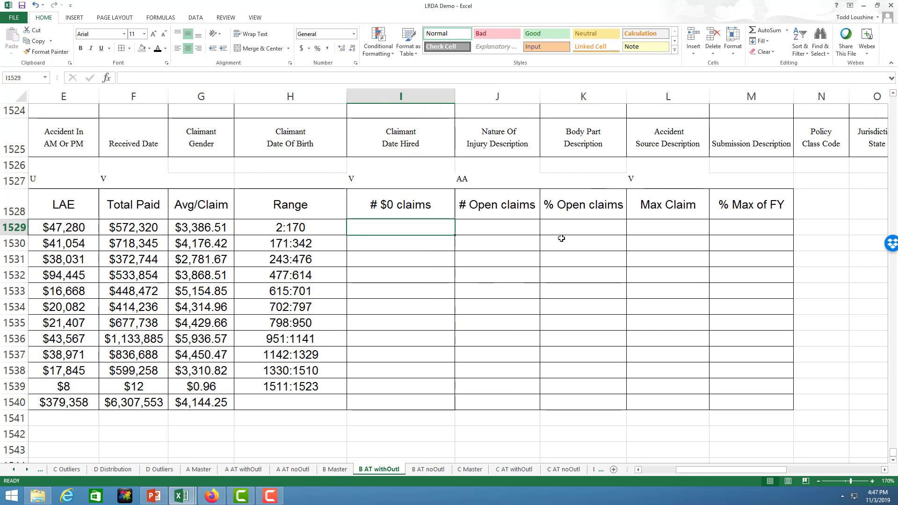
type("=countif(")
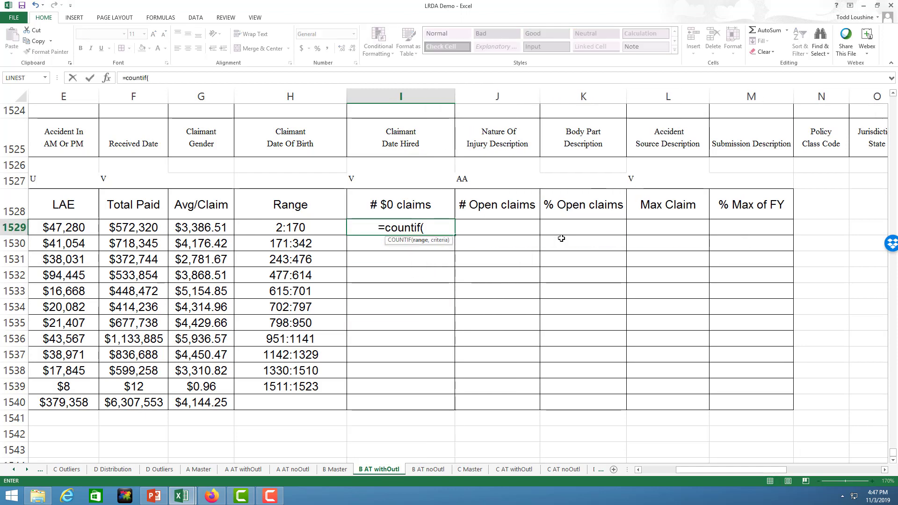
type("v2:")
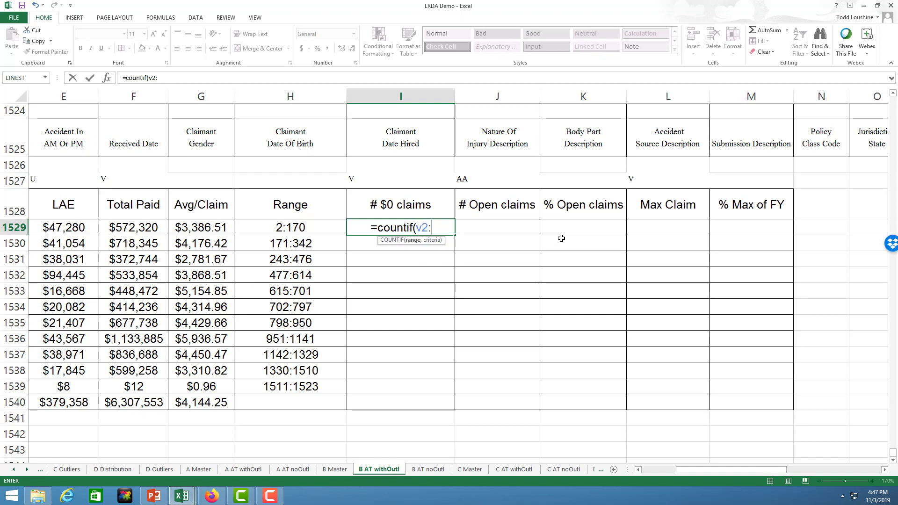
type("v1")
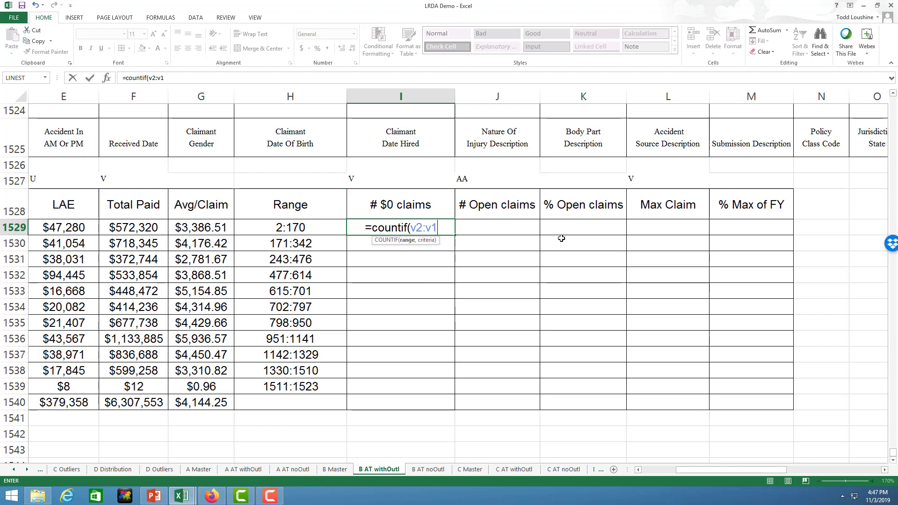
type("70")
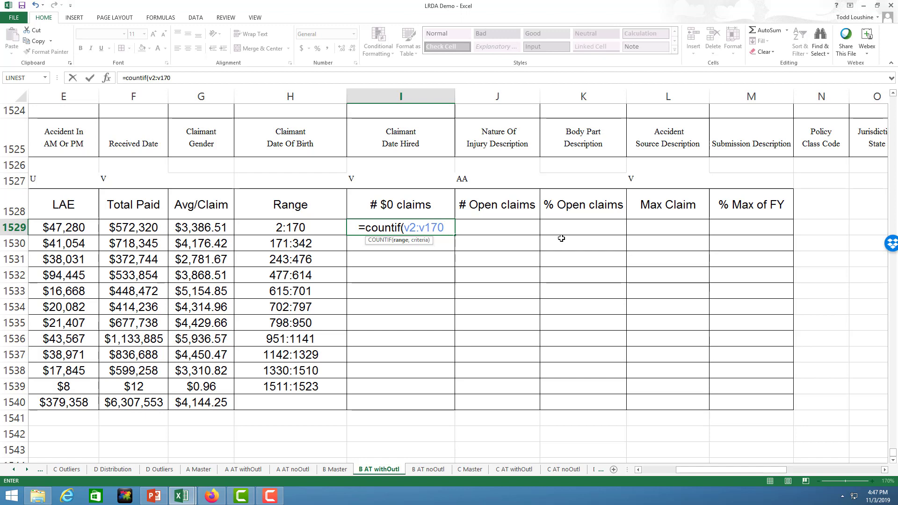
type(",0")
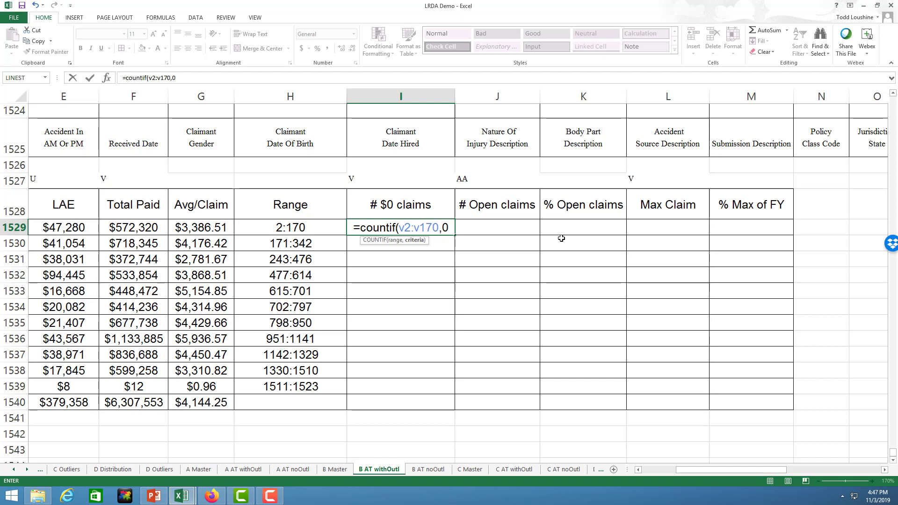
key("Return")
Step: Enter =COUNTIF(V171:V342,0) in I1530 to count the $0 claims for the second fiscal year
type("=")
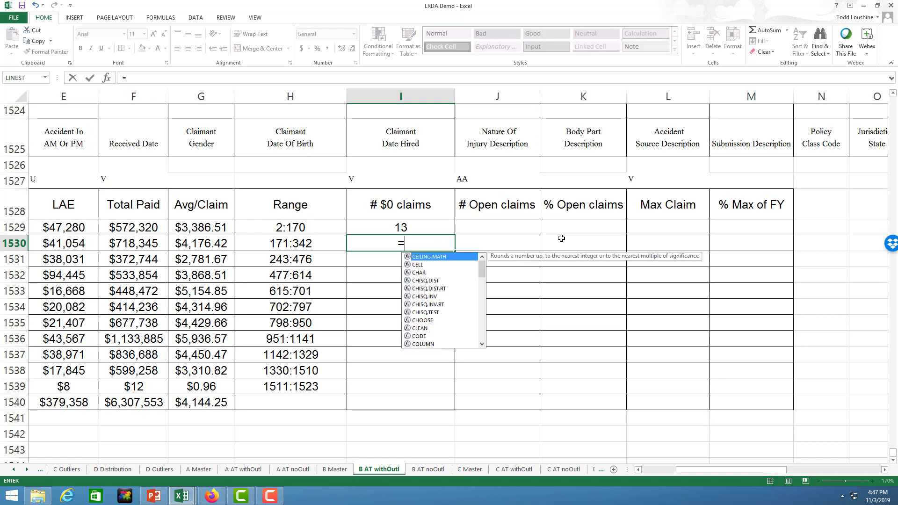
type("countif(")
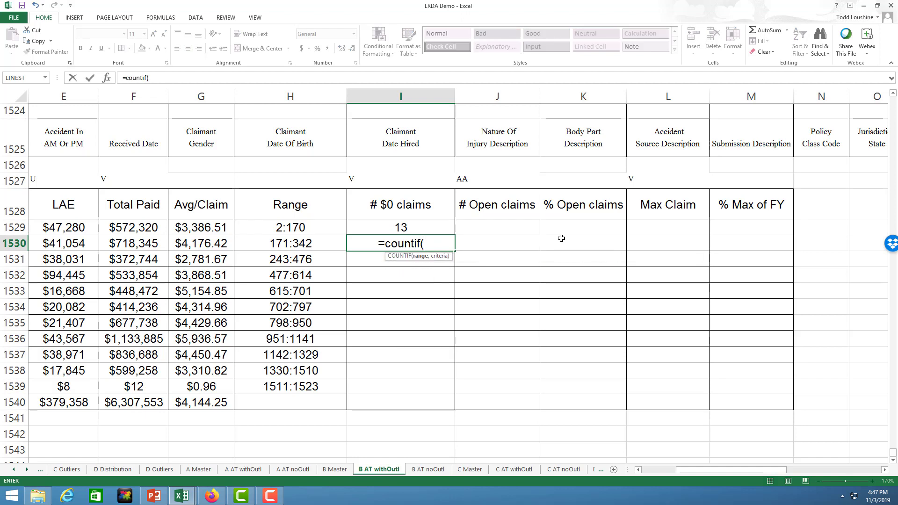
type("v171")
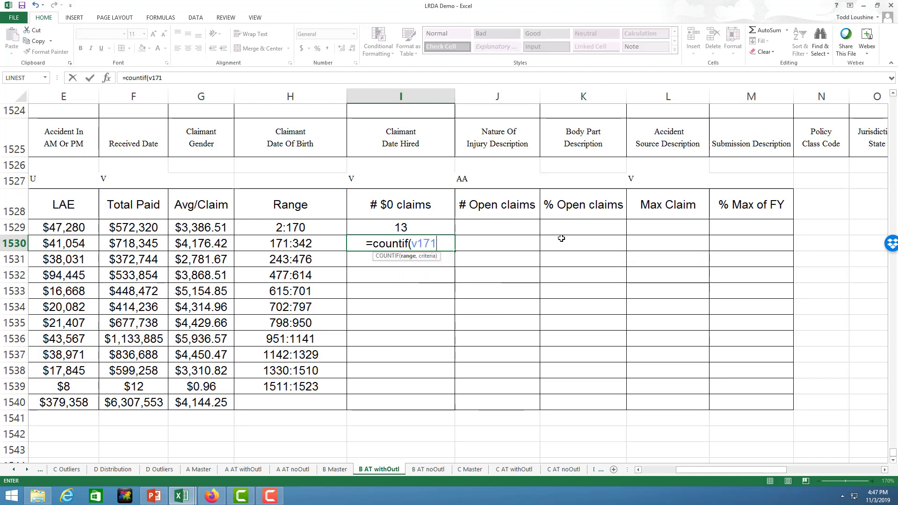
type(":v")
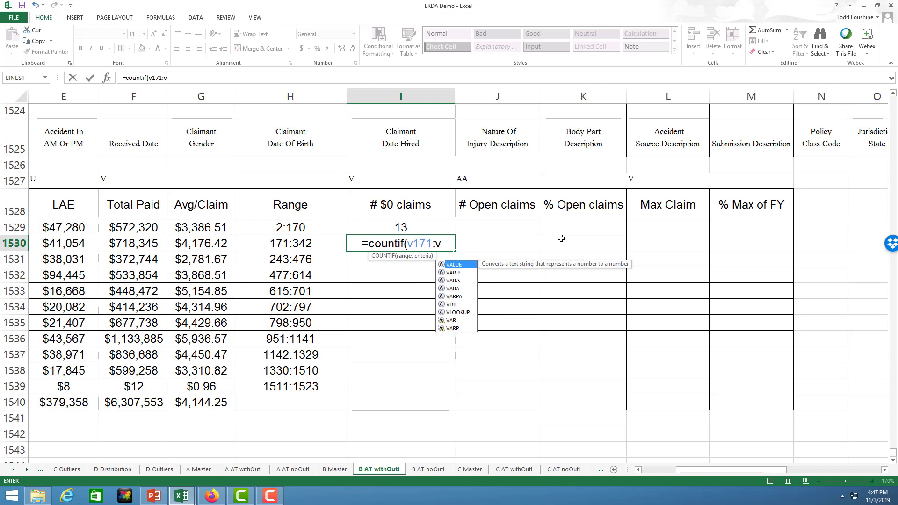
type("342")
type(",0")
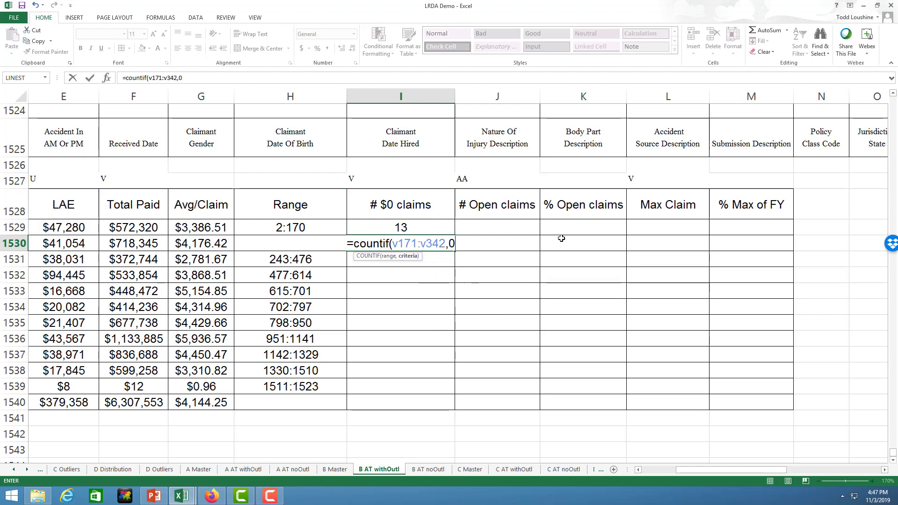
key("Return")
Step: Count the $0 claims for range 243:476 in I1531 with =COUNTIF(V243:V476,0), including the zero criterion
type("=countif(")
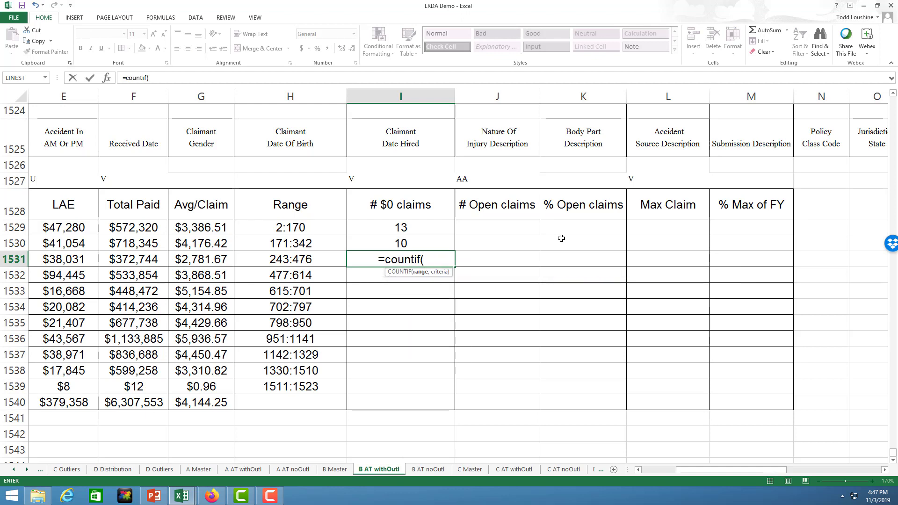
type("v2")
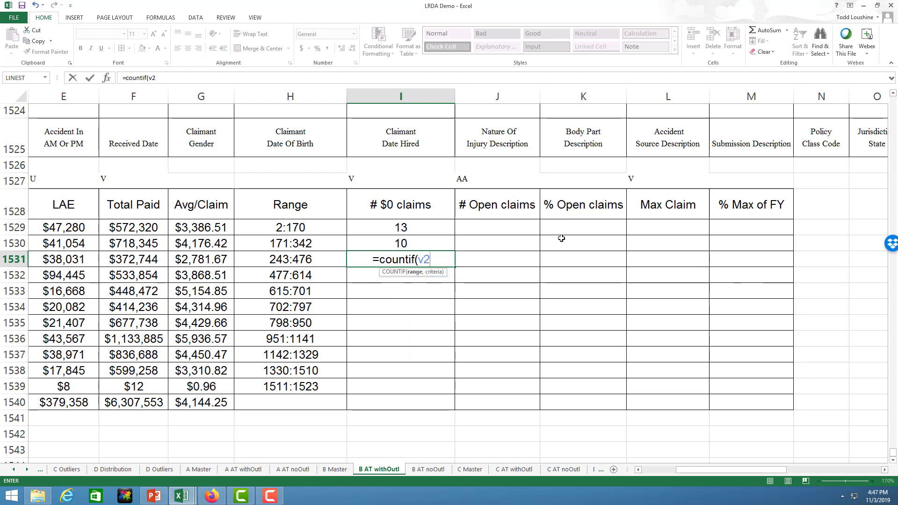
type("43:v")
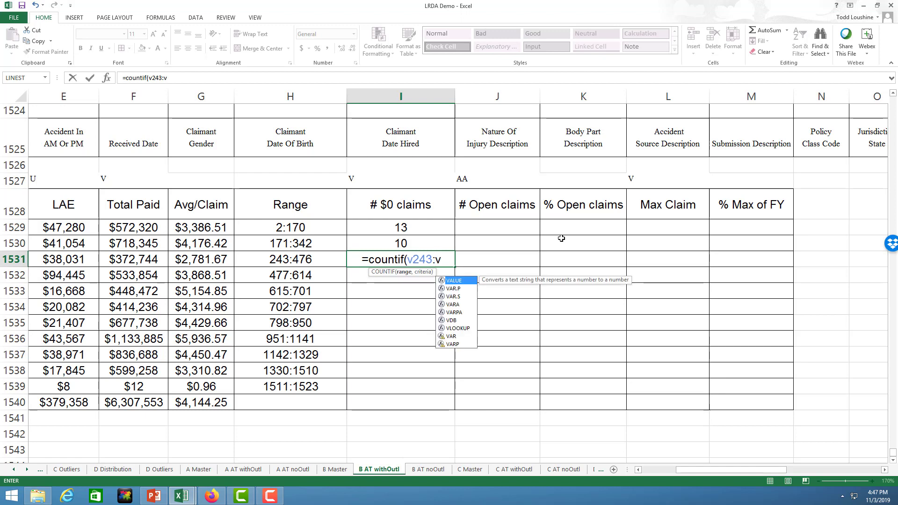
type("476")
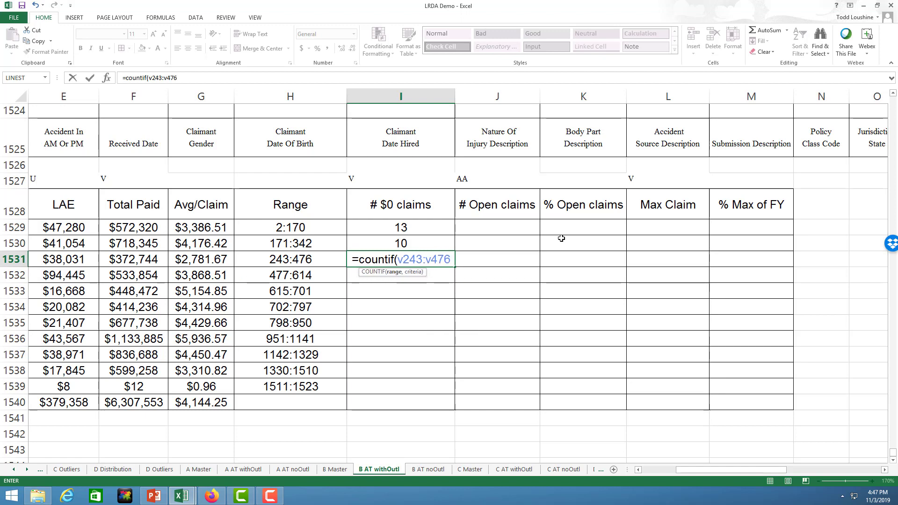
key("Return")
left_click(648, 234)
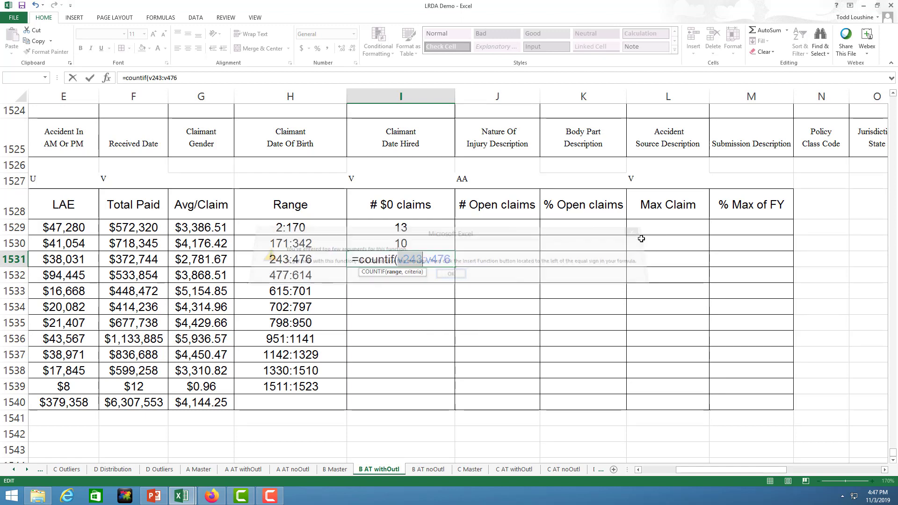
left_click(187, 78)
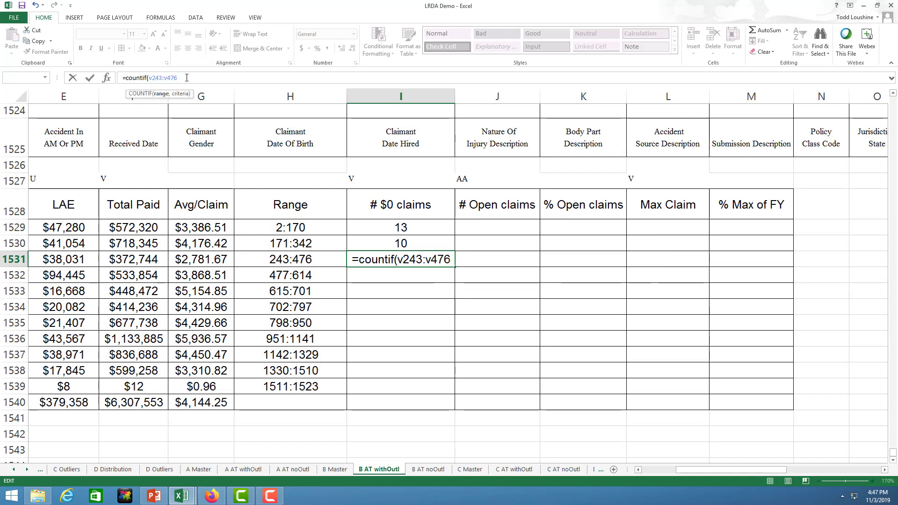
type(",0")
key("Return")
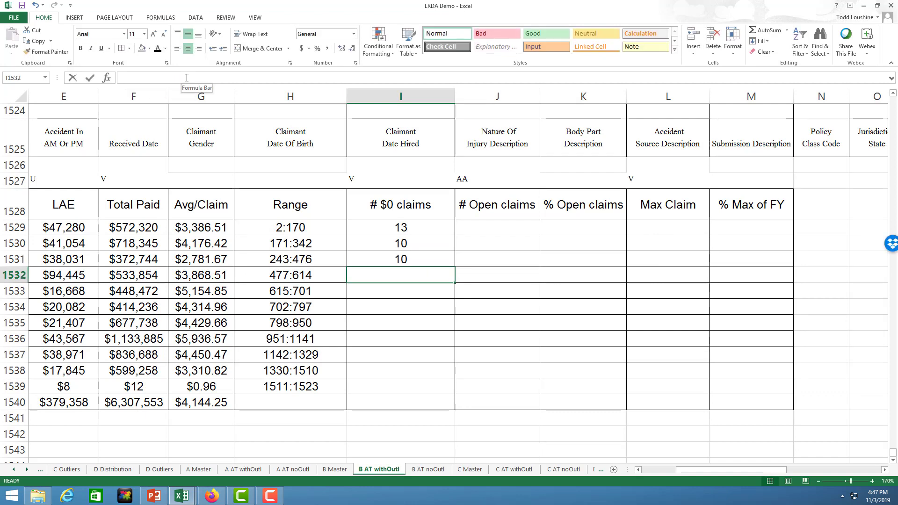
Step: Enter =COUNTIF(V477:V614,0) in I1532 under # $0 claims
type("=countif(v")
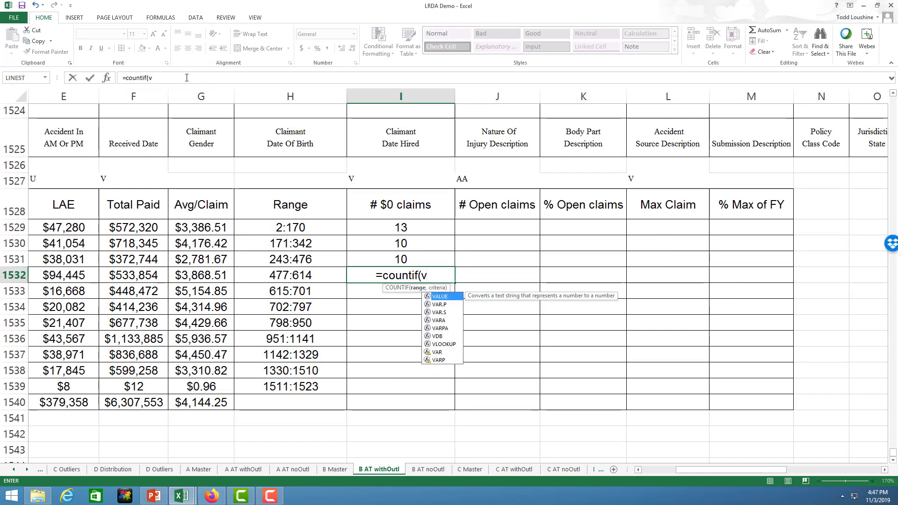
type("4")
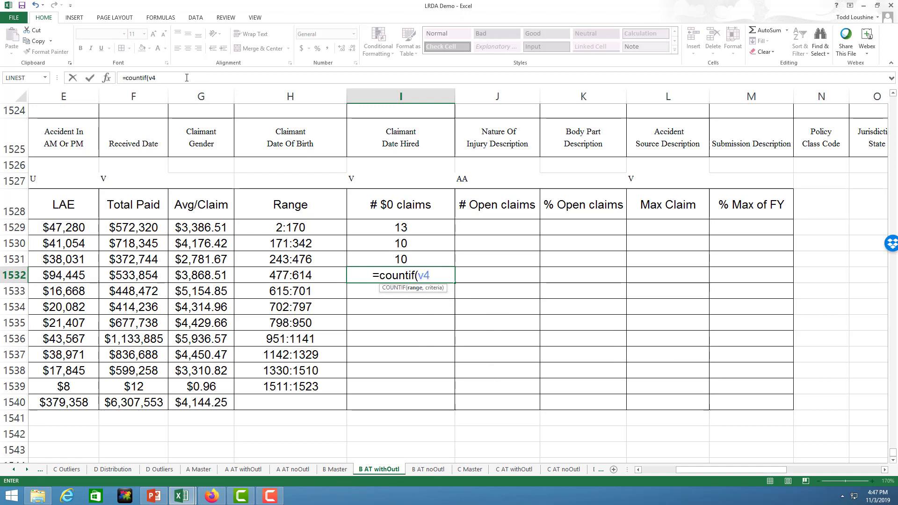
type("77:v")
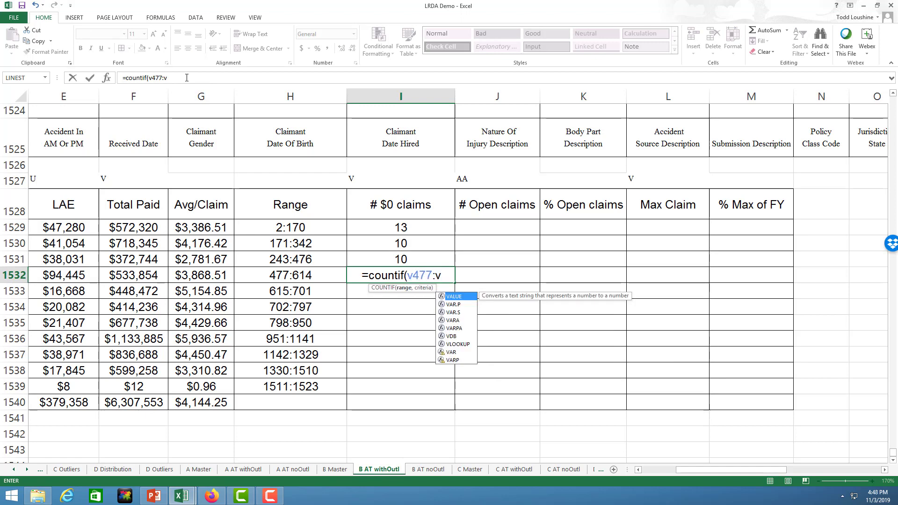
type("614,")
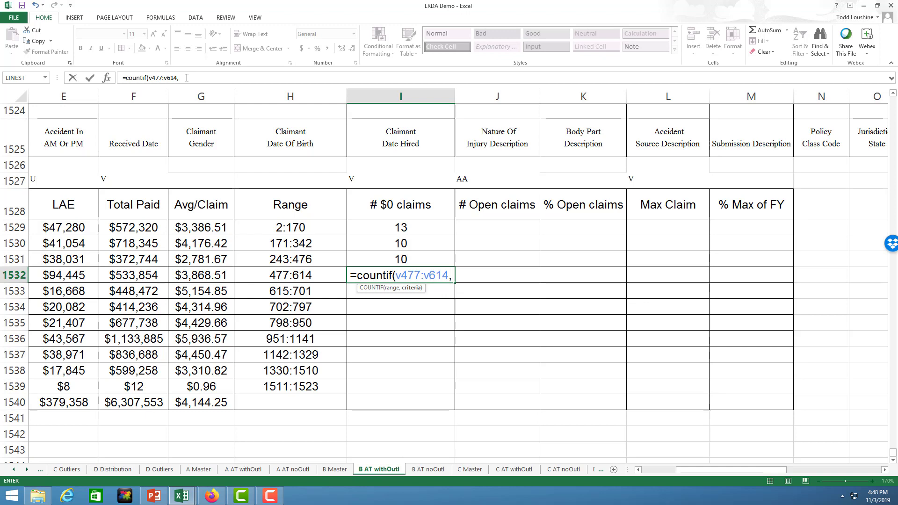
type("0")
key("Return")
Step: Enter =COUNTIF(V615:V701,0) in I1533 to count that fiscal year's $0 claims
type("=co")
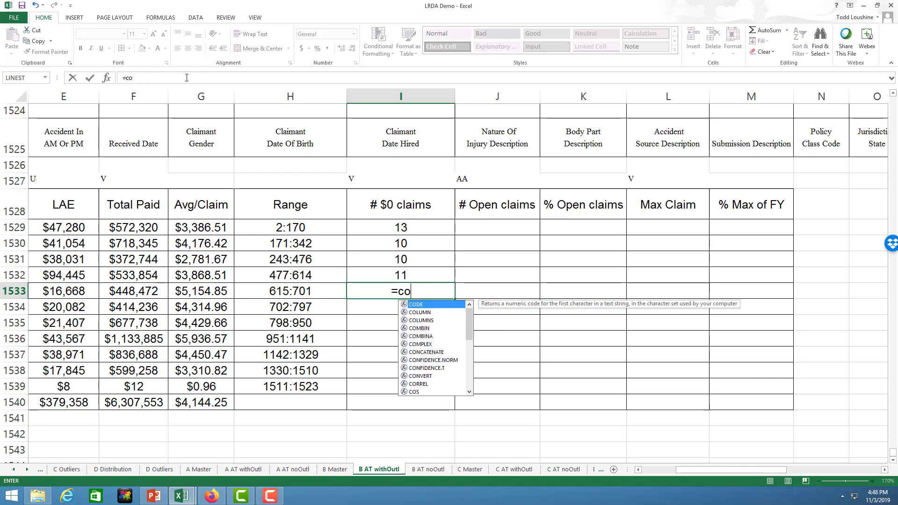
type("untif(v")
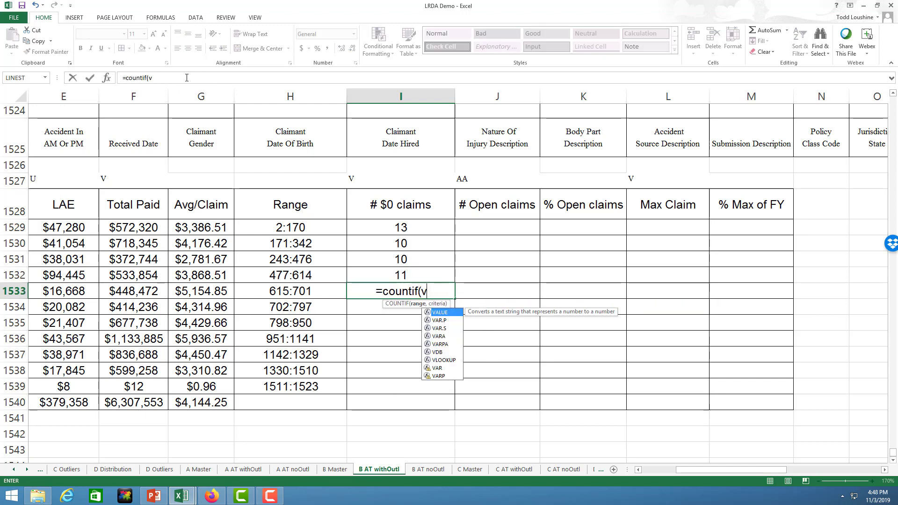
type("615:")
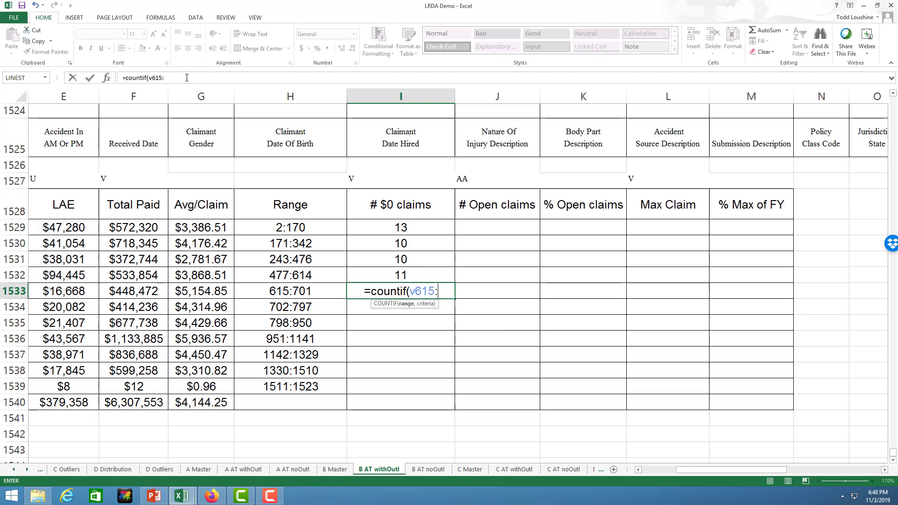
type("v701")
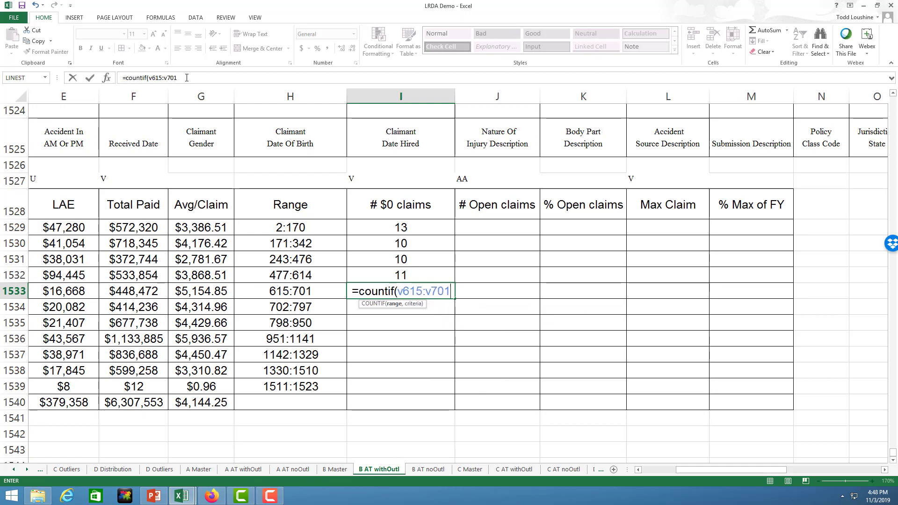
type(",0")
key("Return")
Step: Enter =COUNTIF(V702:V797,0) in I1534 to count the $0 claims for range 702:797
type("=copu")
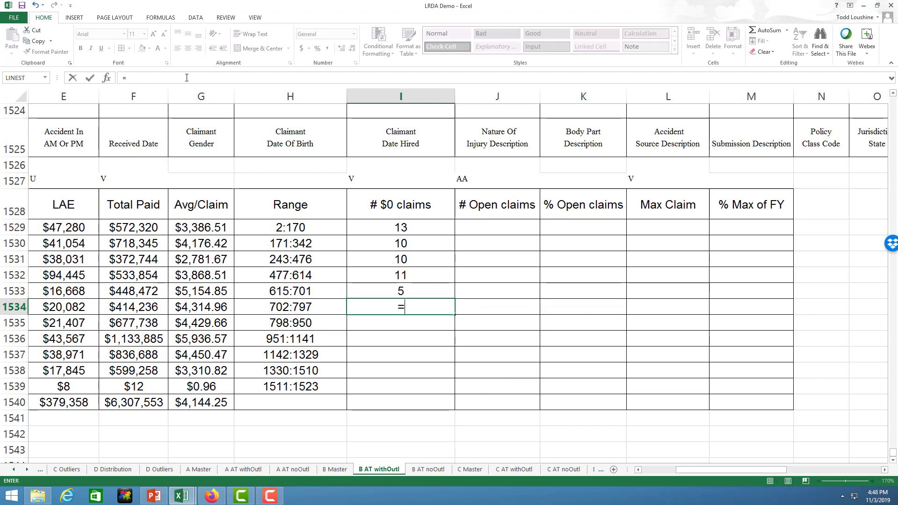
key("BackSpace")
key("BackSpace")
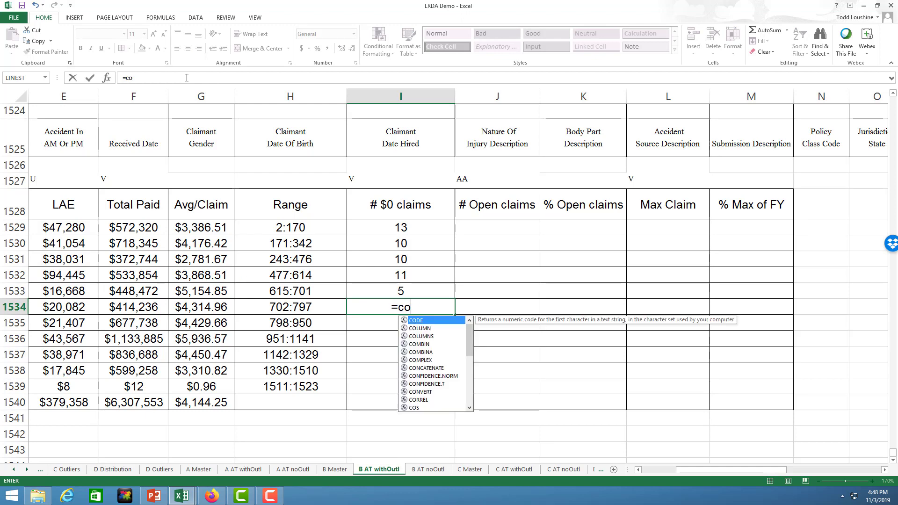
type("untif(v")
key("BackSpace")
key("BackSpace")
type("(v")
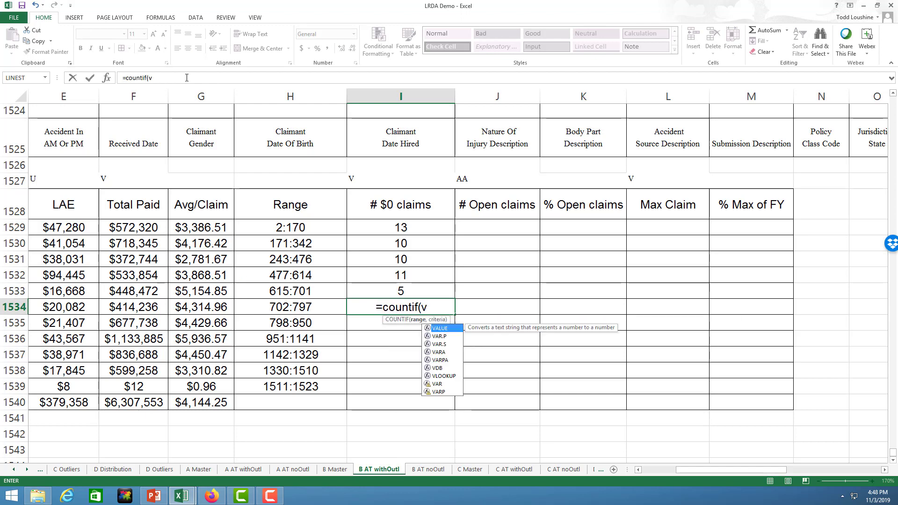
type("702:v")
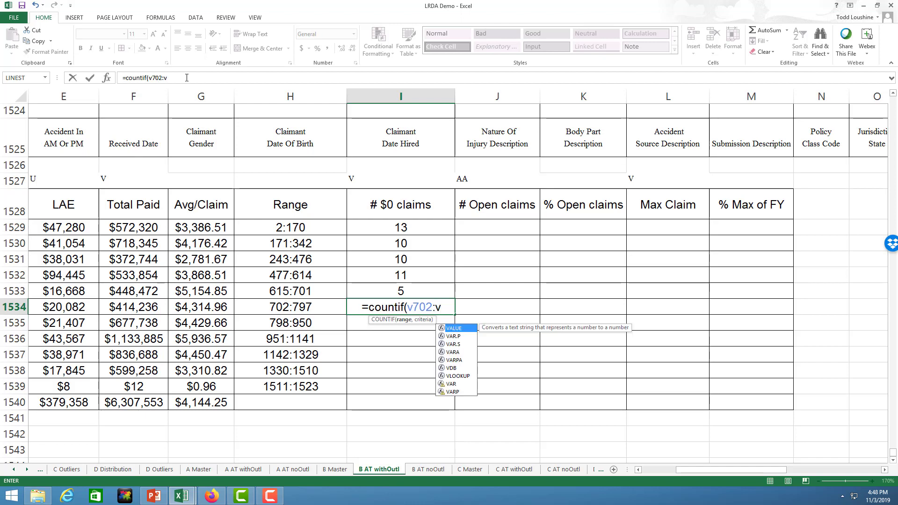
type("797,")
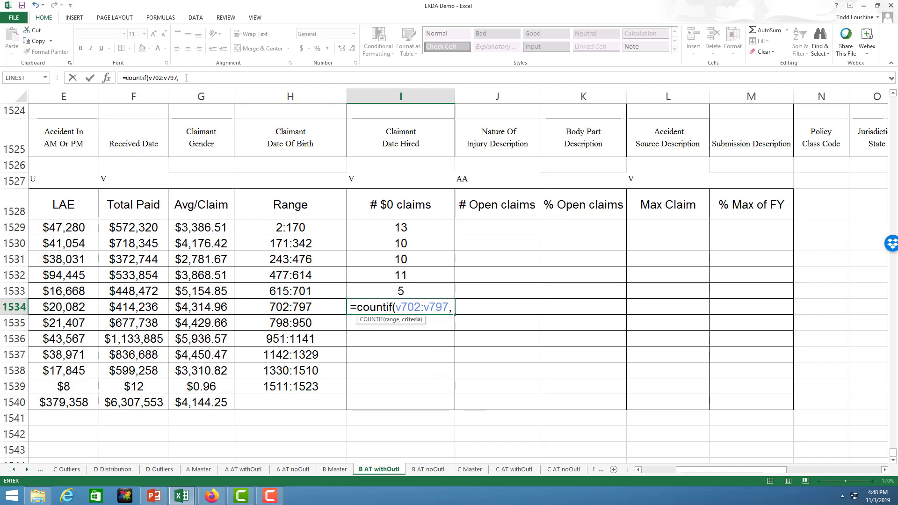
type("0")
key("Return")
Step: Enter =COUNTIF(V798:V950,0) in I1535 to count the $0 claims for range 798:950
type("=countif(v")
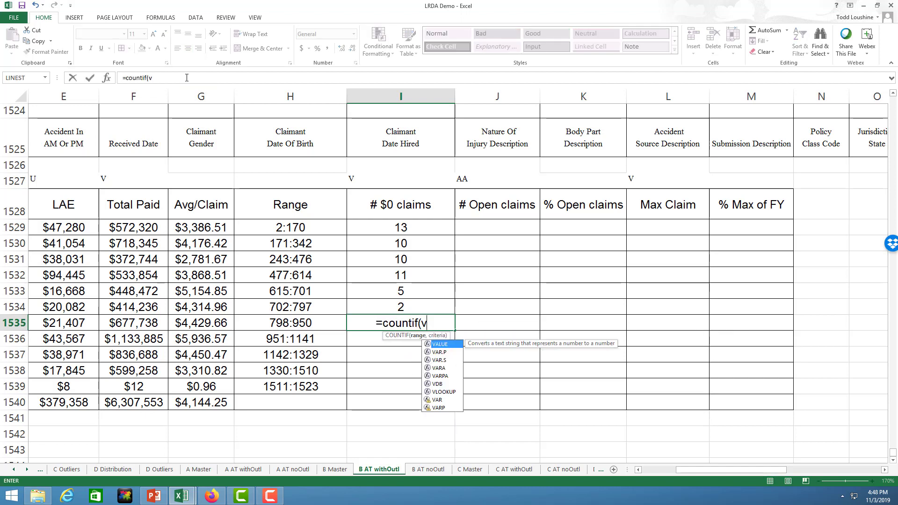
type("798:v")
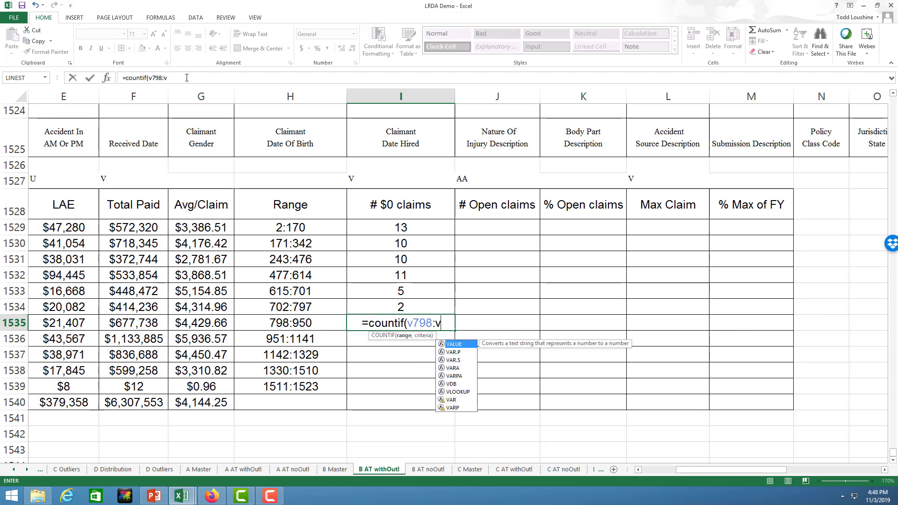
type("950,0")
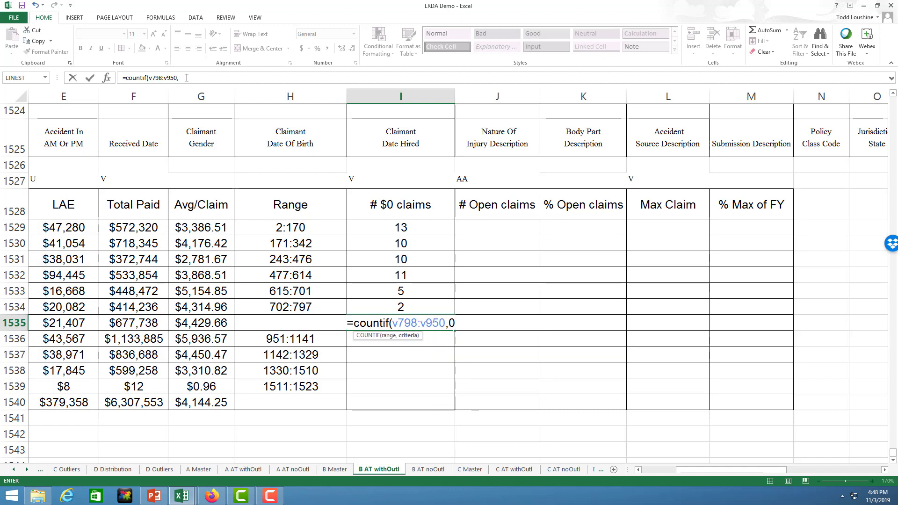
key("Return")
Step: Enter =COUNTIF(V951:V1141,0) in I1536 under # $0 claims
type("=countif(v")
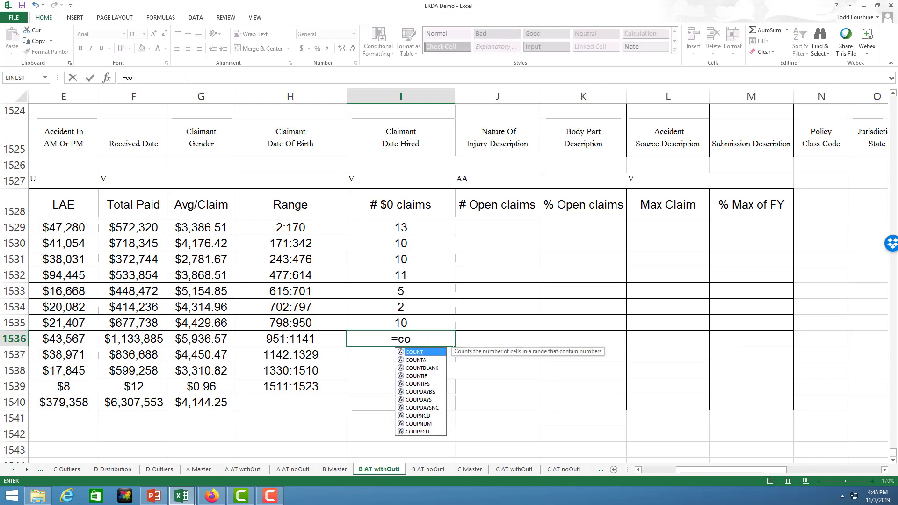
key("BackSpace")
type("v")
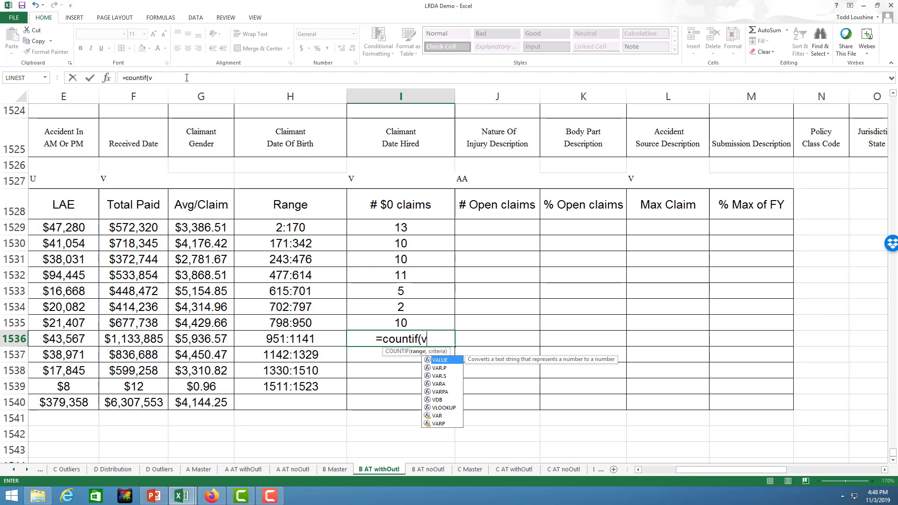
type("951:")
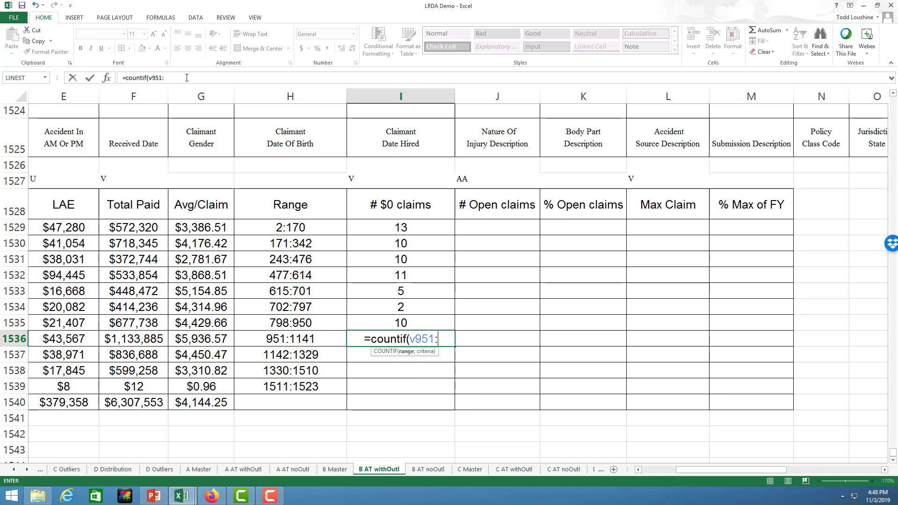
type("v1141")
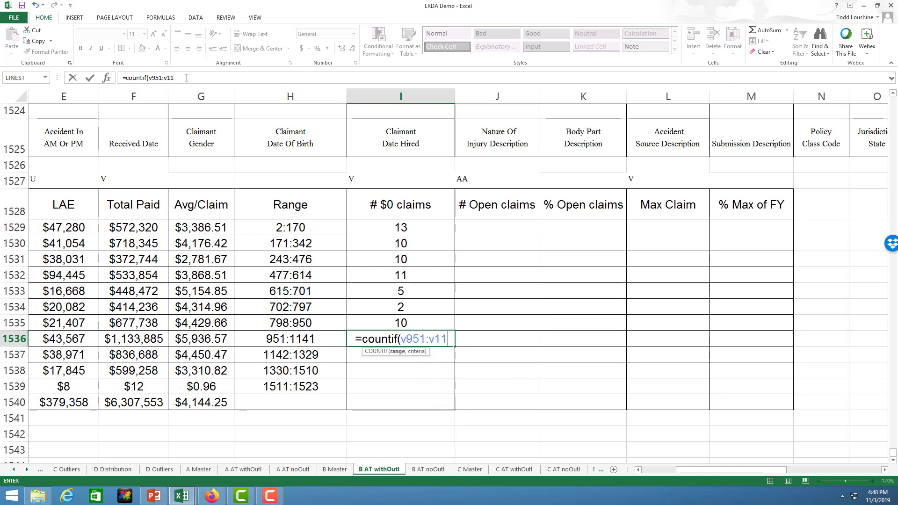
key("Return")
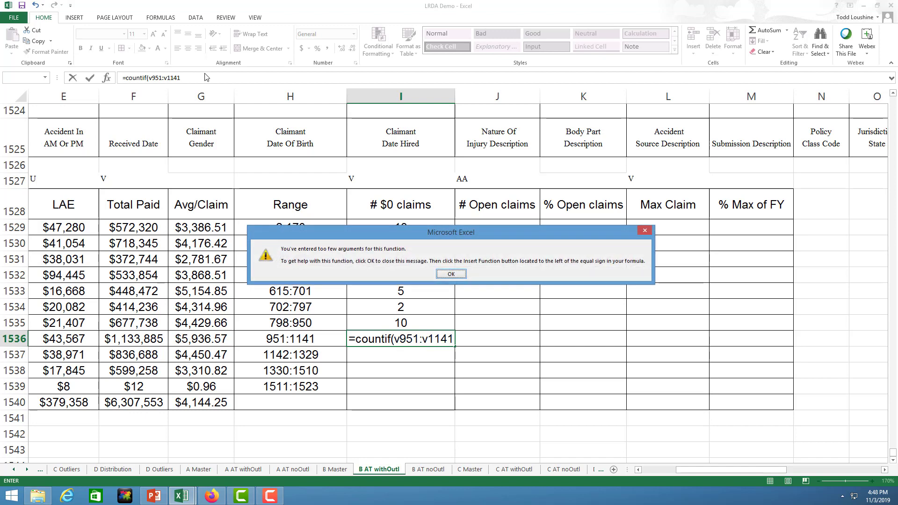
left_click(645, 231)
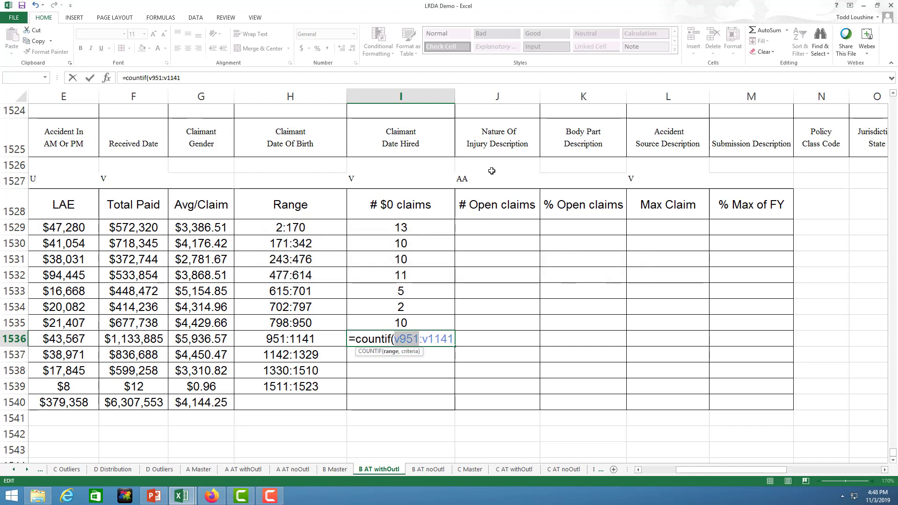
left_click(268, 82)
type(",0")
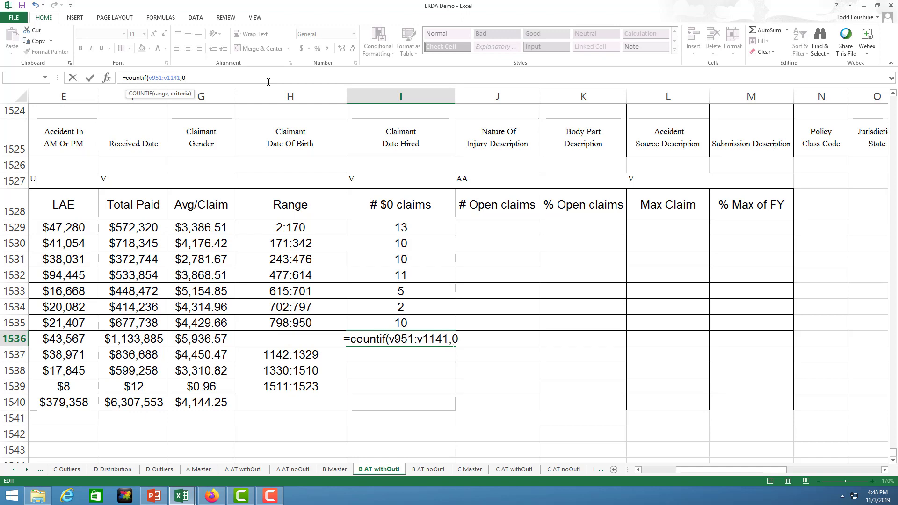
key("Return")
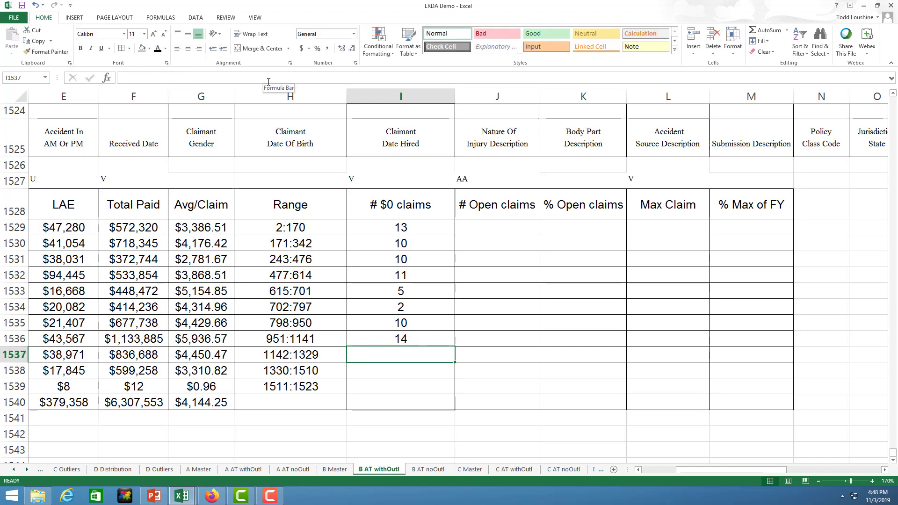
Step: Enter =COUNTIF(V1142:V1329,0) in I1537 to count the $0 claims for range 1142:1329
type("=countif(v")
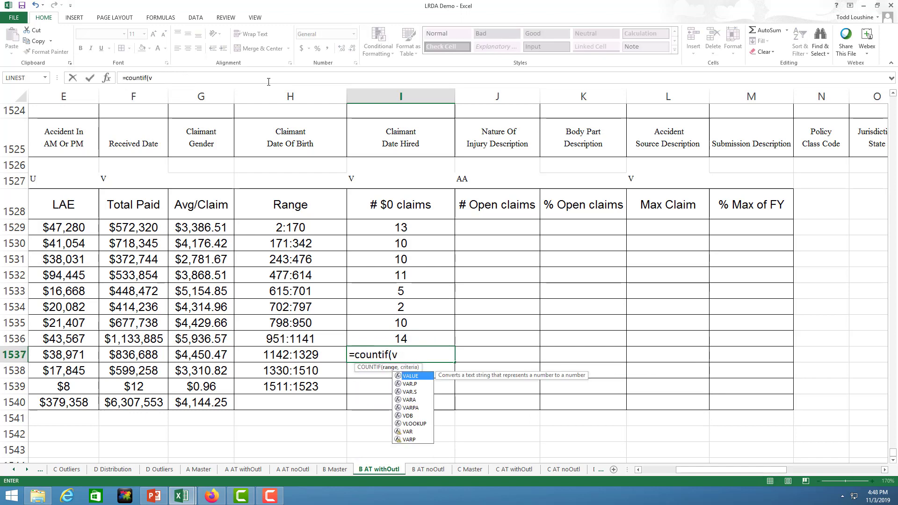
type("114")
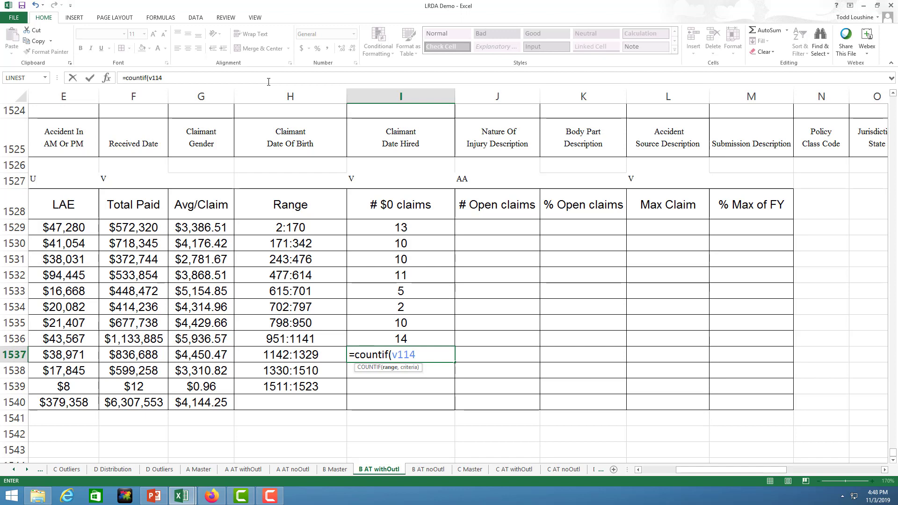
type("2:v1329,0")
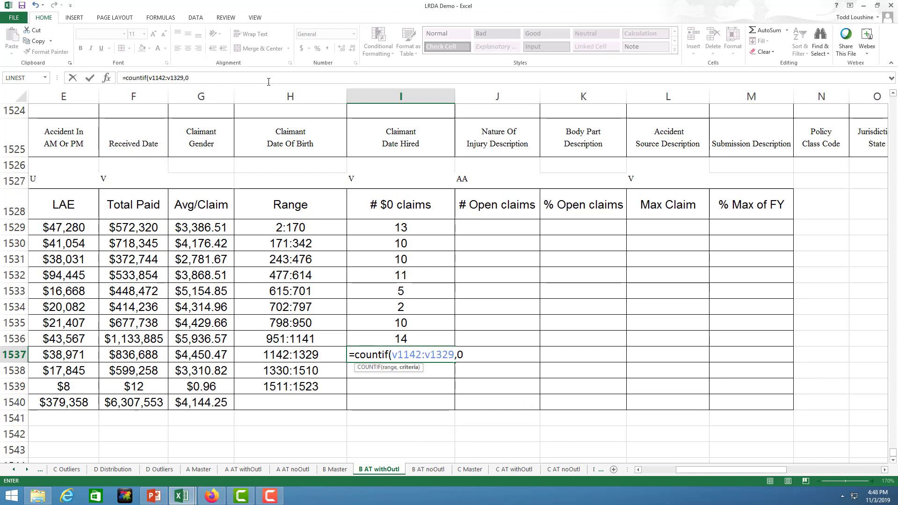
key("Return")
Step: Enter =COUNTIF(V1330:V1510,0) in I1538 to count the $0 claims for range 1330:1510
type("=cou")
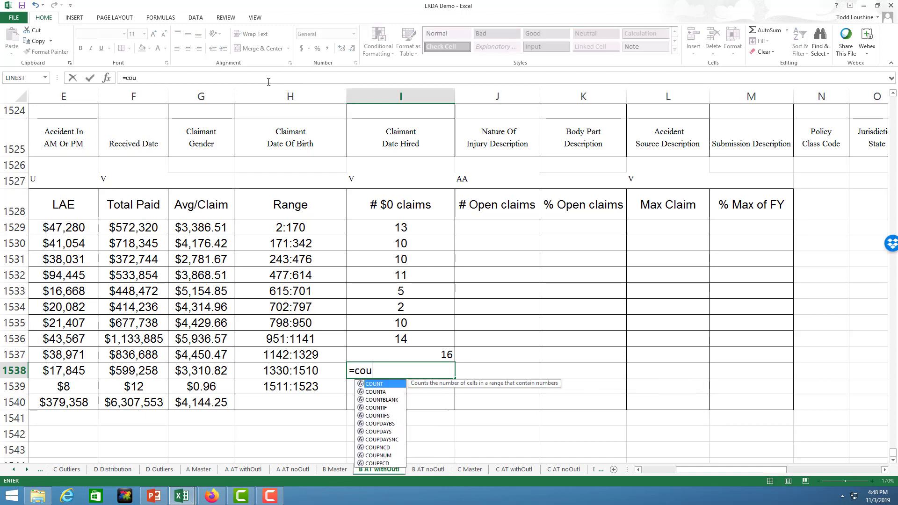
type("ntif(v1")
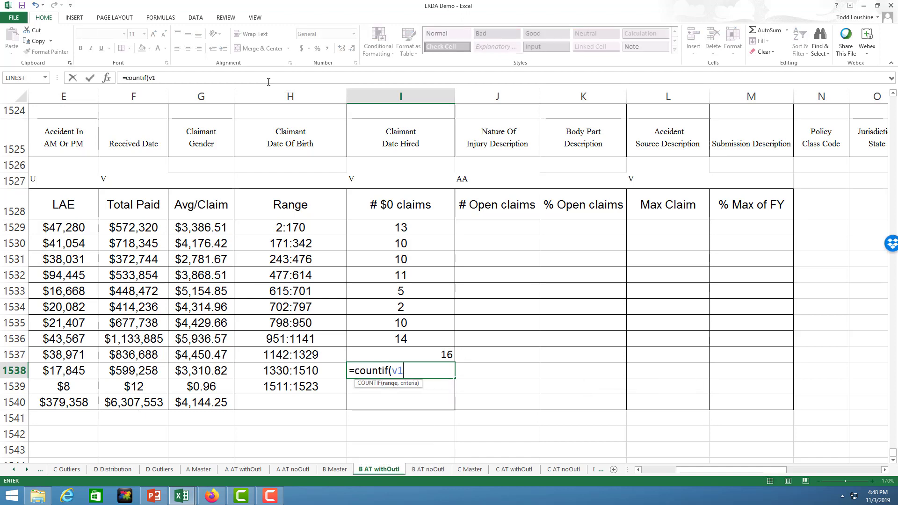
type("330:v1510,")
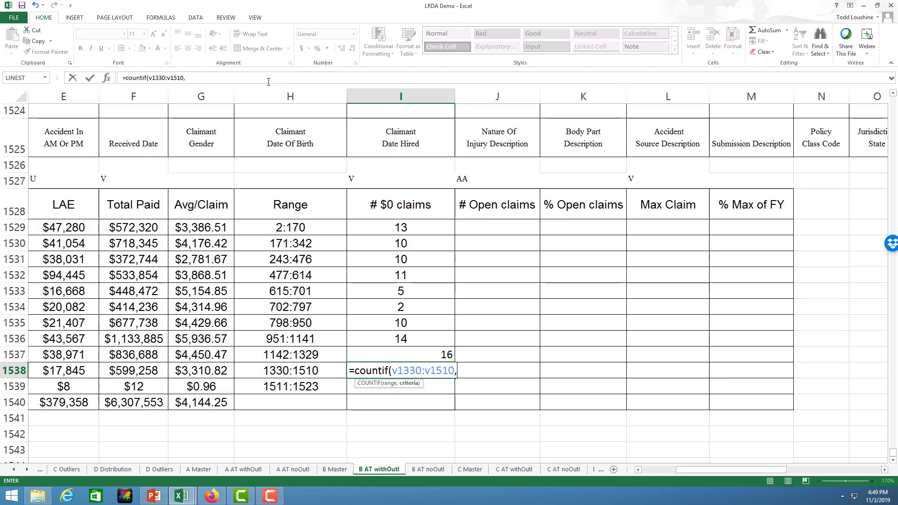
type("0")
key("Return")
Step: Enter =COUNTIF(V1511:V1523,0) in I1539 to count the $0 claims for the last fiscal year
type("=countif")
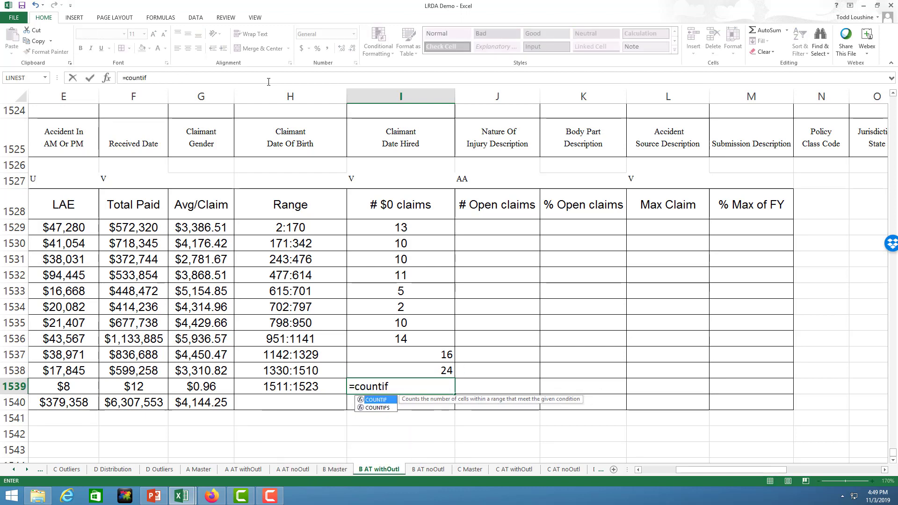
type("(v151")
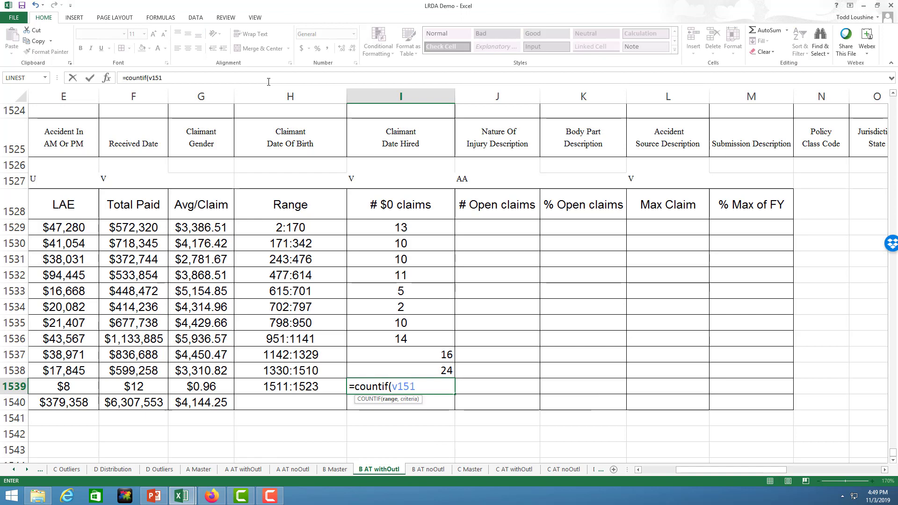
type("1:v")
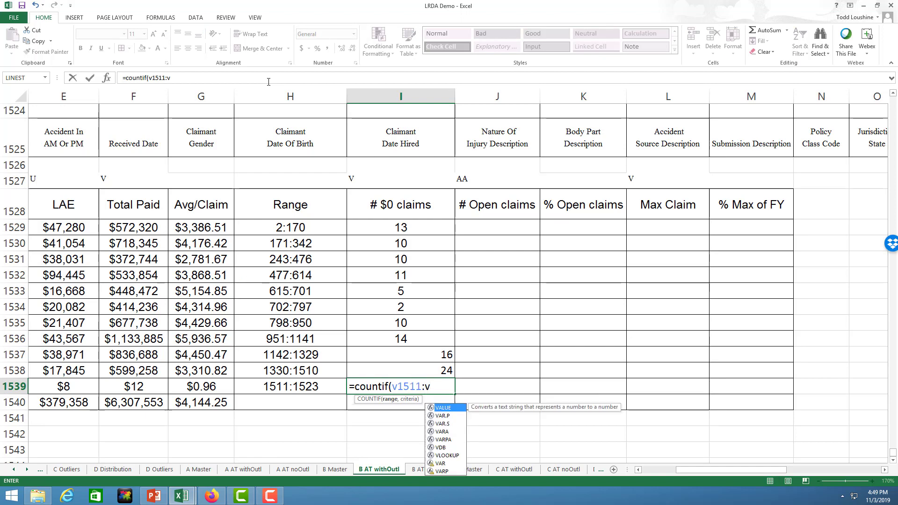
key("Escape")
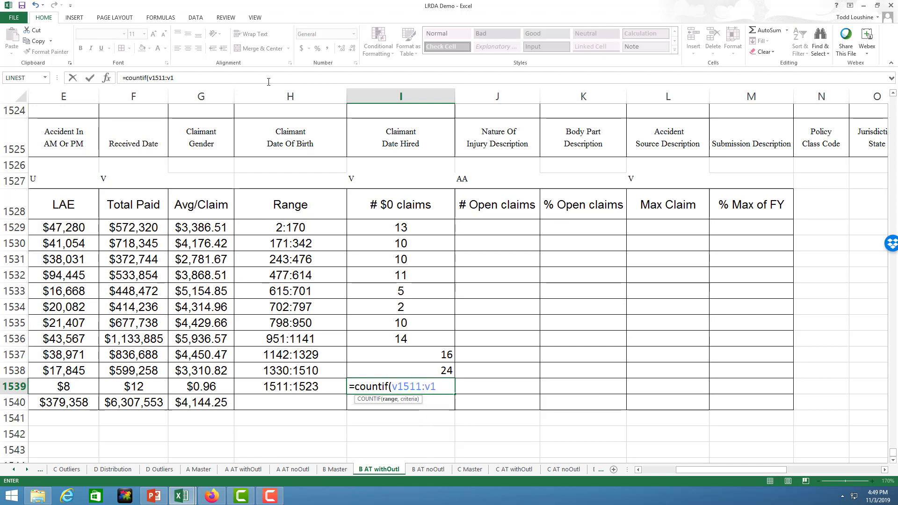
type("1523,0")
key("Return")
type("\\")
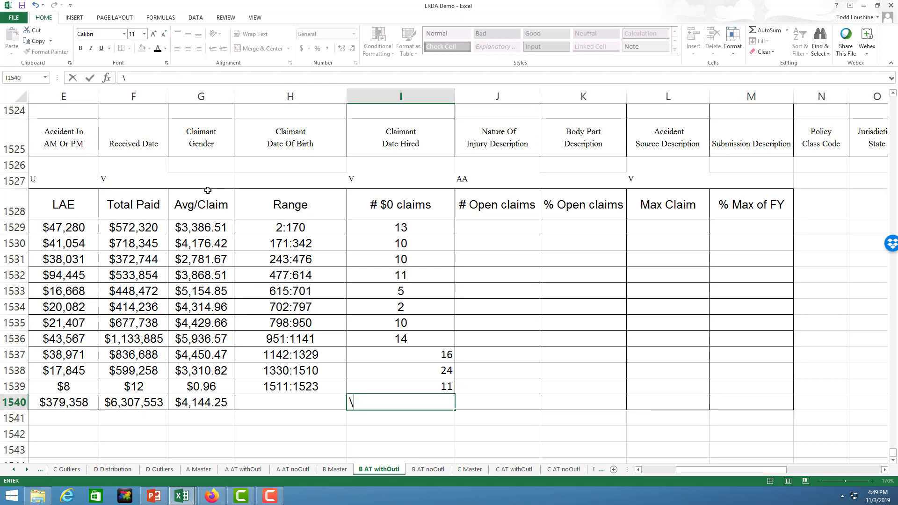
Step: Format cells I1537:M1539 in Arial and centre their contents horizontally and vertically
left_click_drag(412, 350, 748, 386)
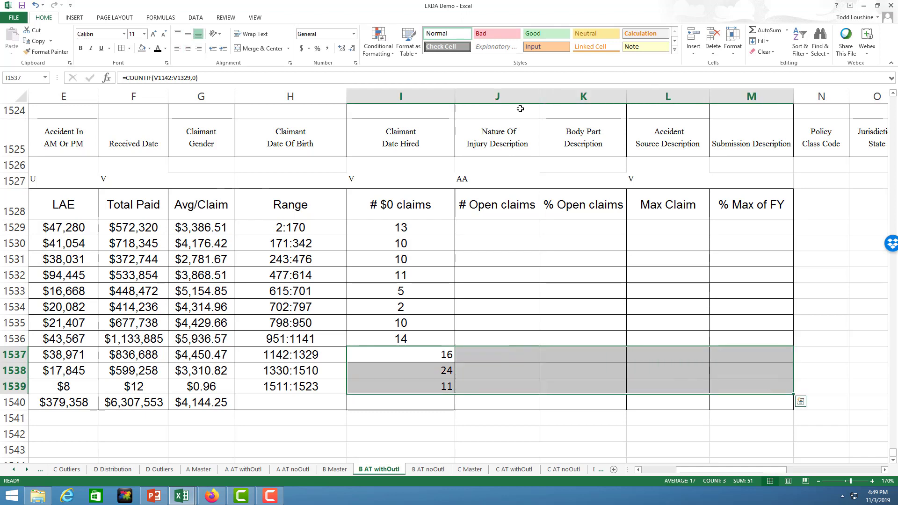
left_click(124, 33)
left_click(112, 337)
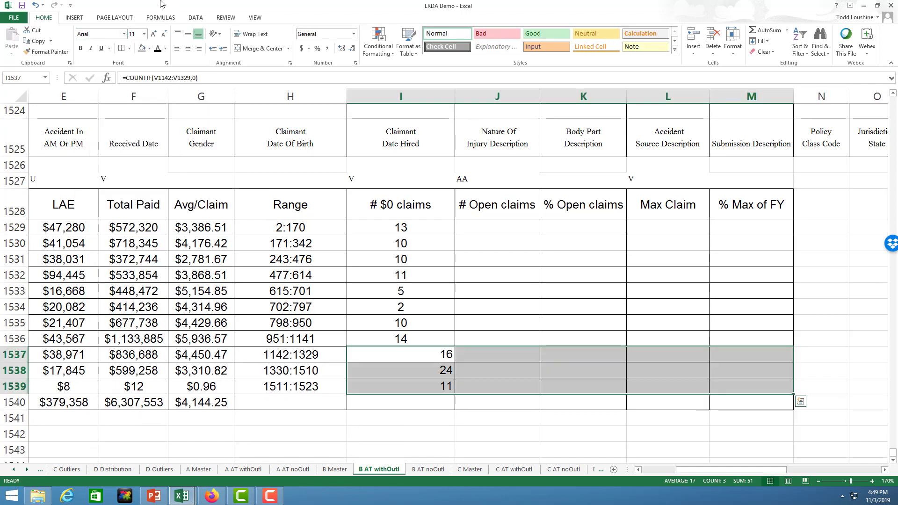
left_click(187, 48)
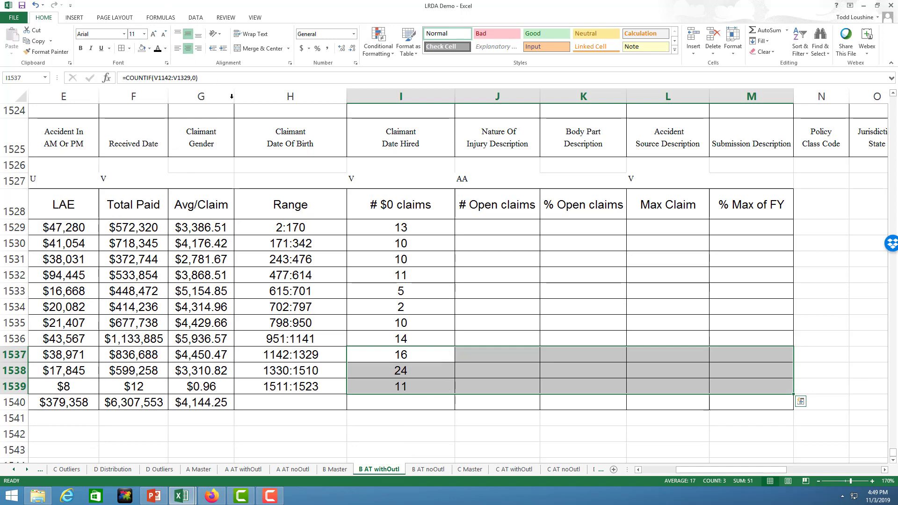
left_click(669, 306)
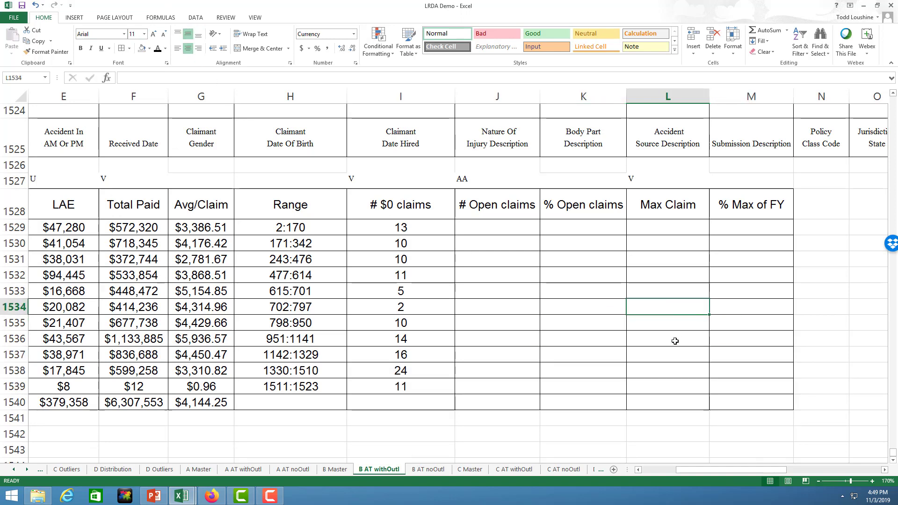
Step: Enter =COUNTIF(AA2:AA170,"open") in J1529 under # Open claims
left_click(509, 226)
type("=countif(")
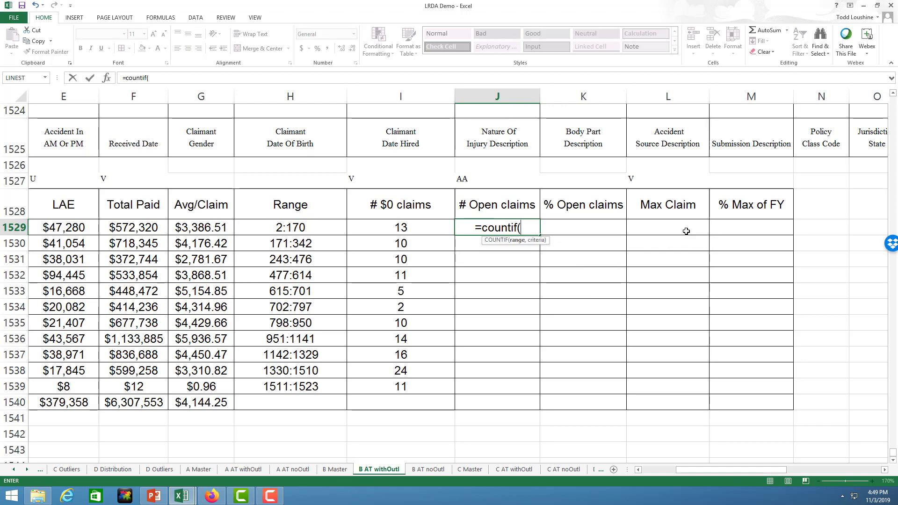
type("aa2:")
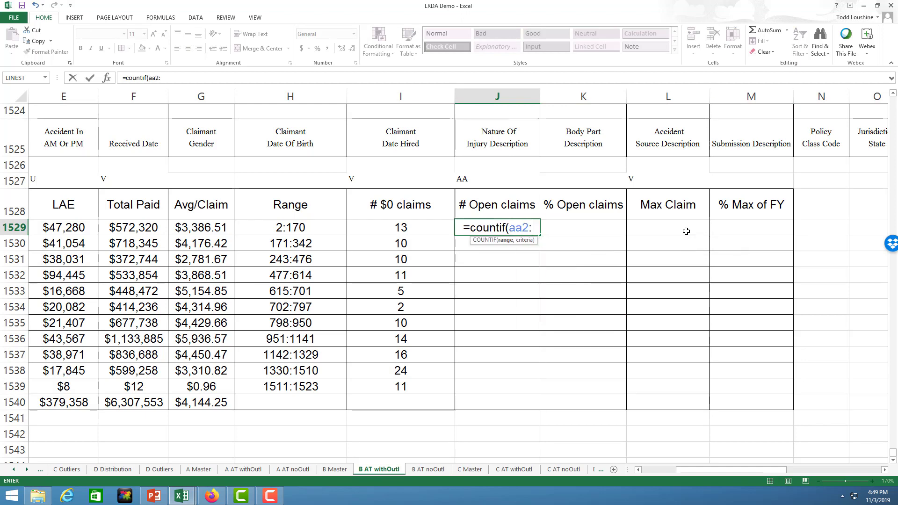
type("aa170,\"open")
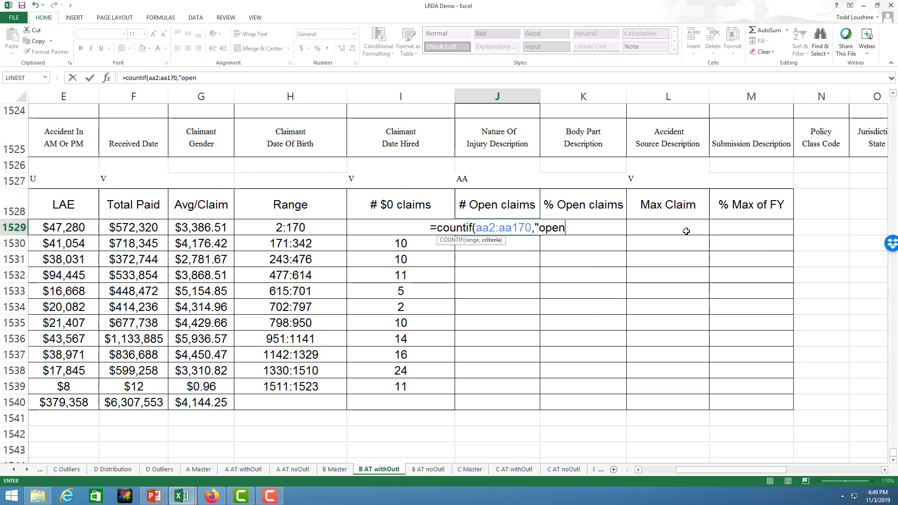
key("Return")
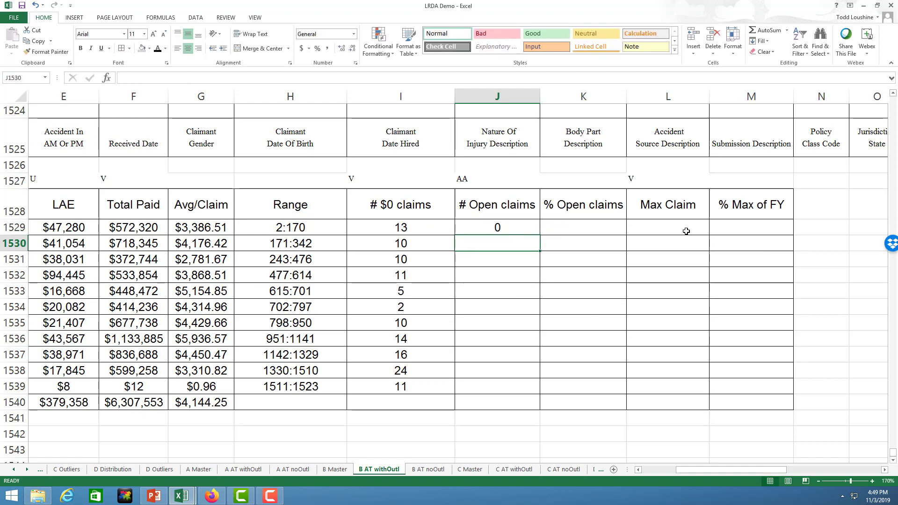
Step: Enter =COUNTIF(AA171:AA342,"open") in J1530 to count the open claims for range 171:342
type("=countif(")
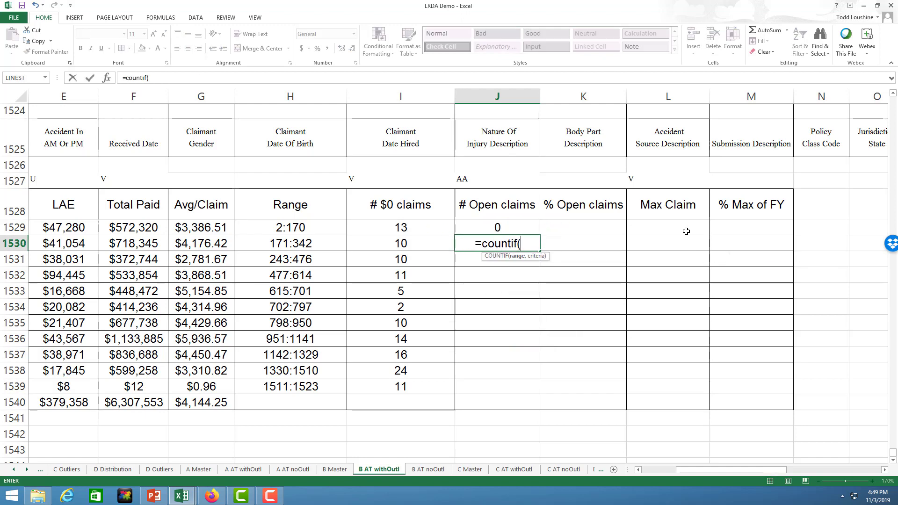
type("aa171:")
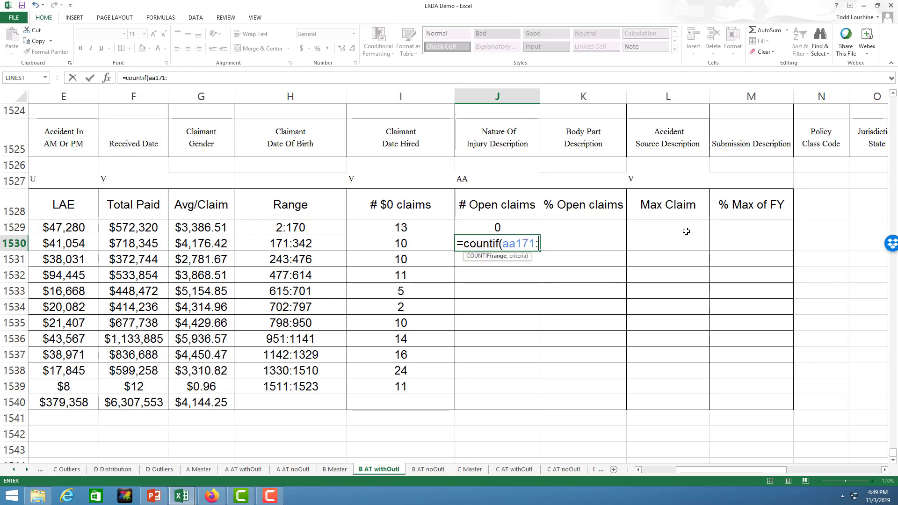
type("aa342,\"c")
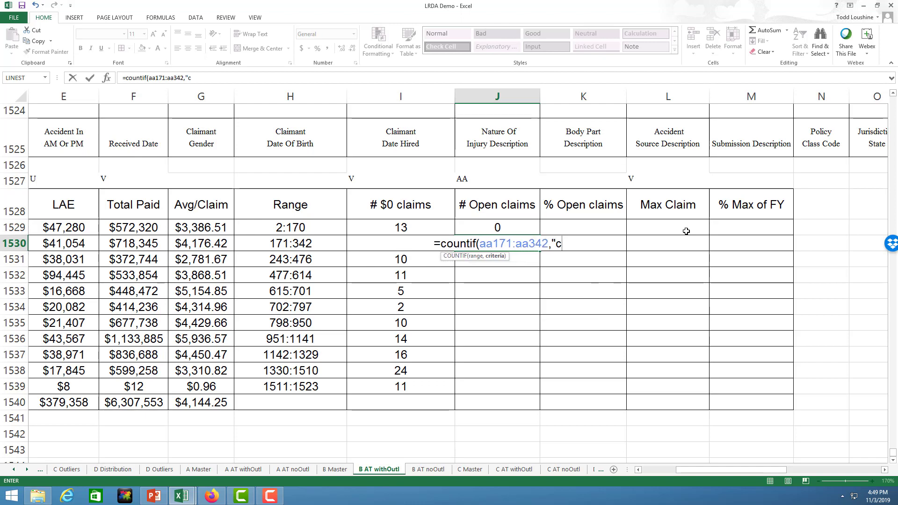
key("BackSpace")
type("open\"")
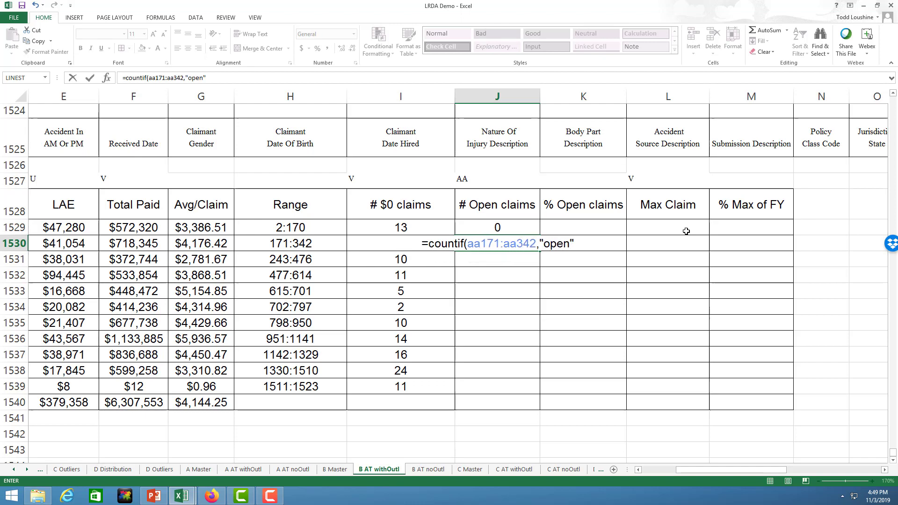
key("Return")
Step: Enter =COUNTIF(AA243:AA476,"open") in J1531 to count the open claims for range 243:476
type("=count")
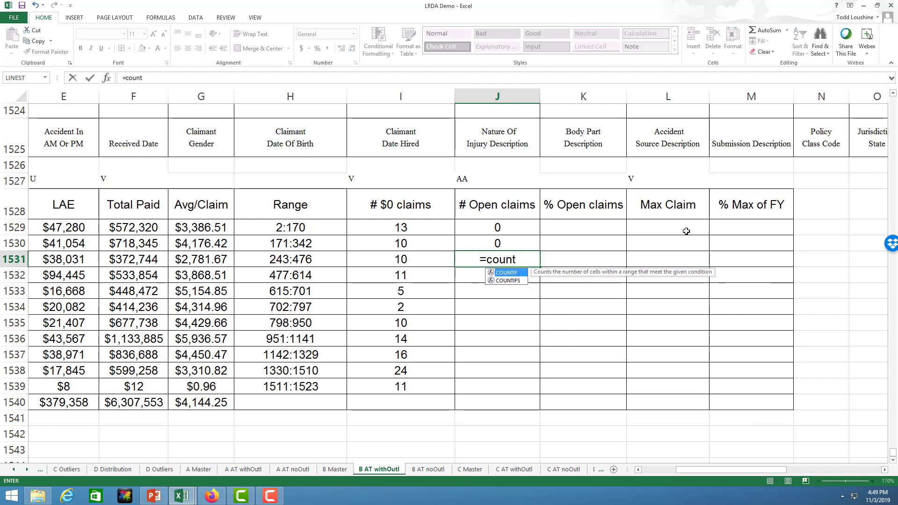
type("if(aa2")
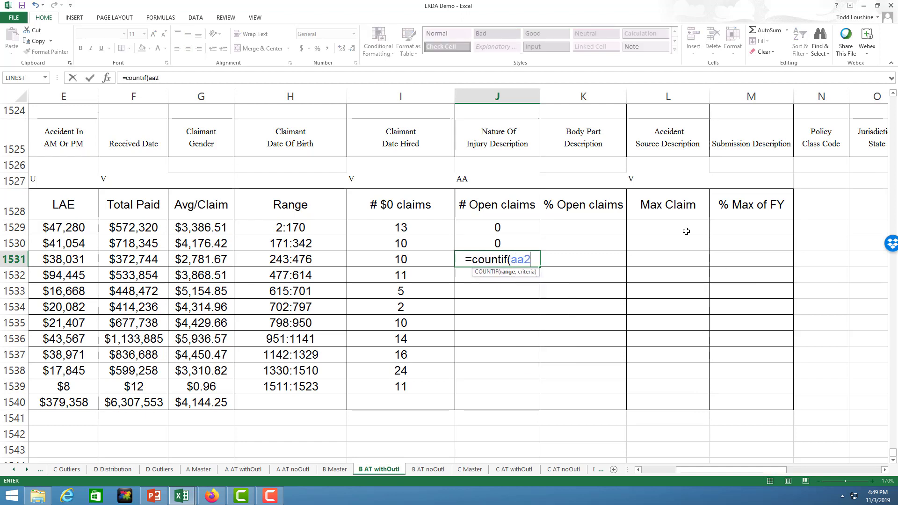
type("43:")
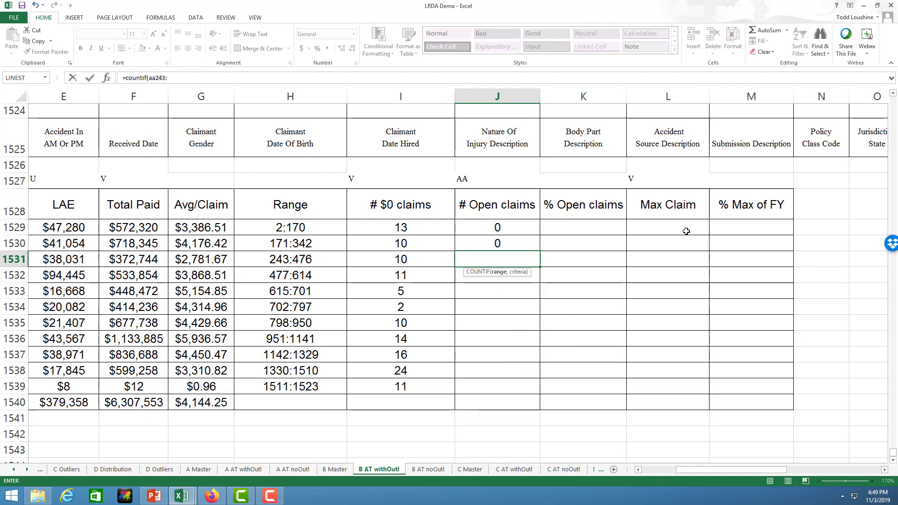
type("aa476")
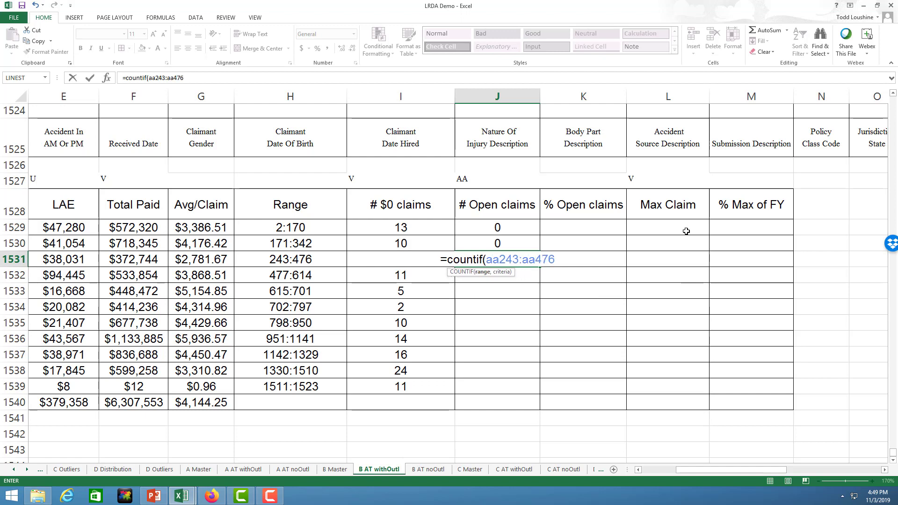
type(",\"open\"")
key("Return")
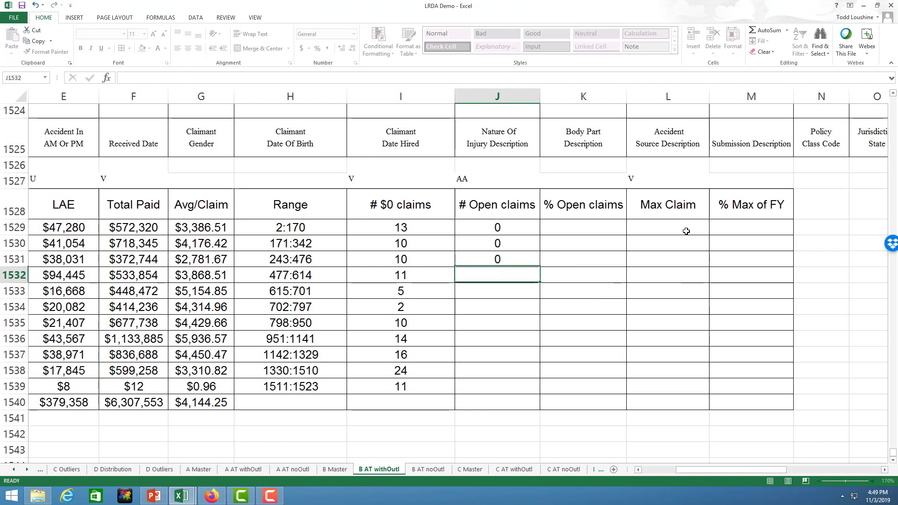
Step: Enter =COUNTIF(AA477:AA614,"open") in J1532 to count the open claims for range 477:614
type("=countif(a")
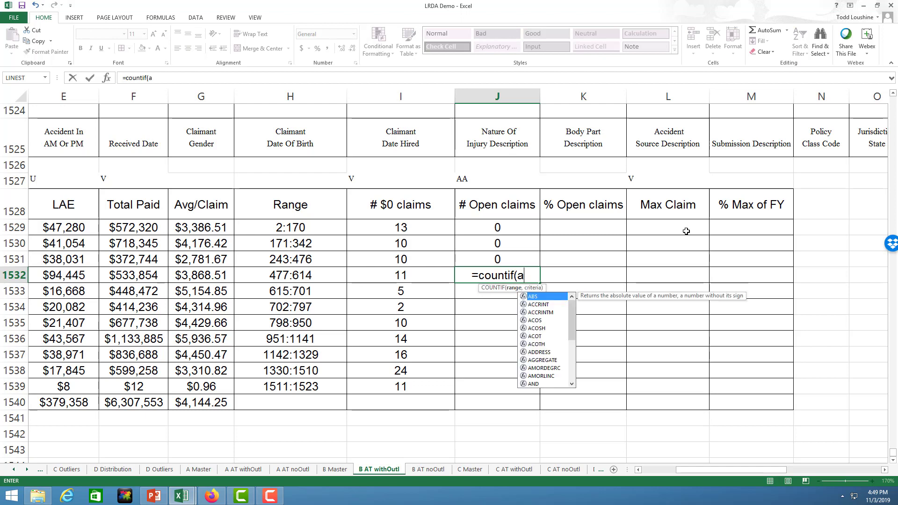
type("a477")
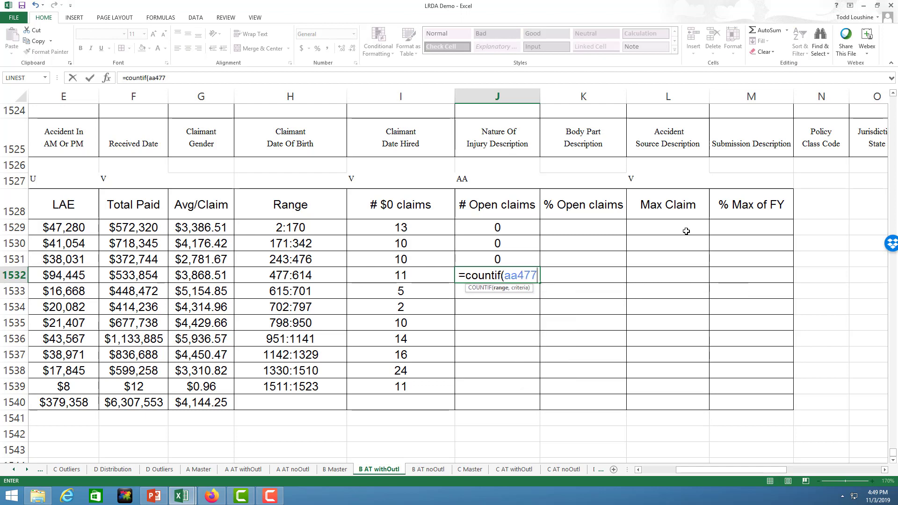
type(":aa")
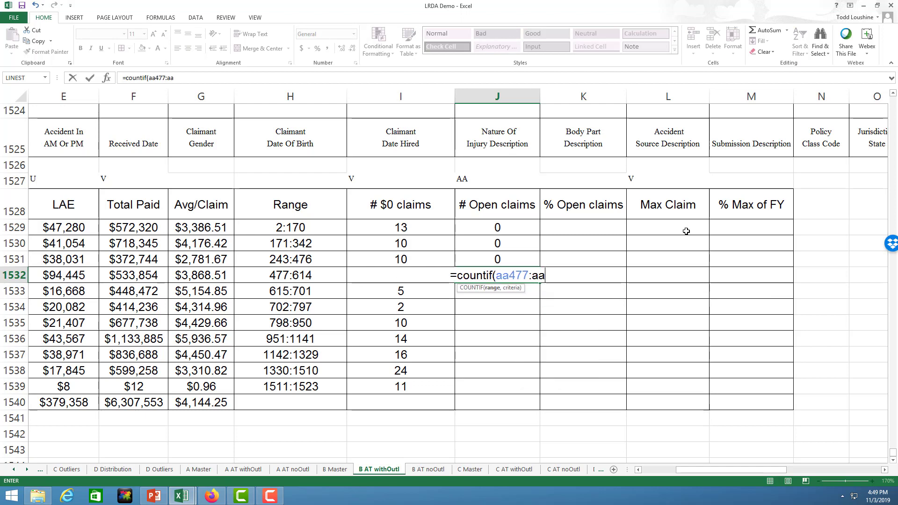
type("614,\"open")
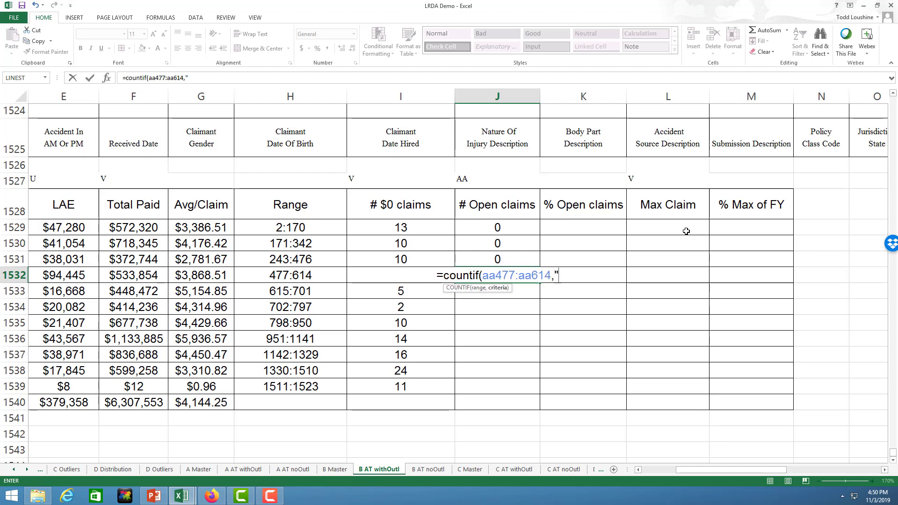
key("Return")
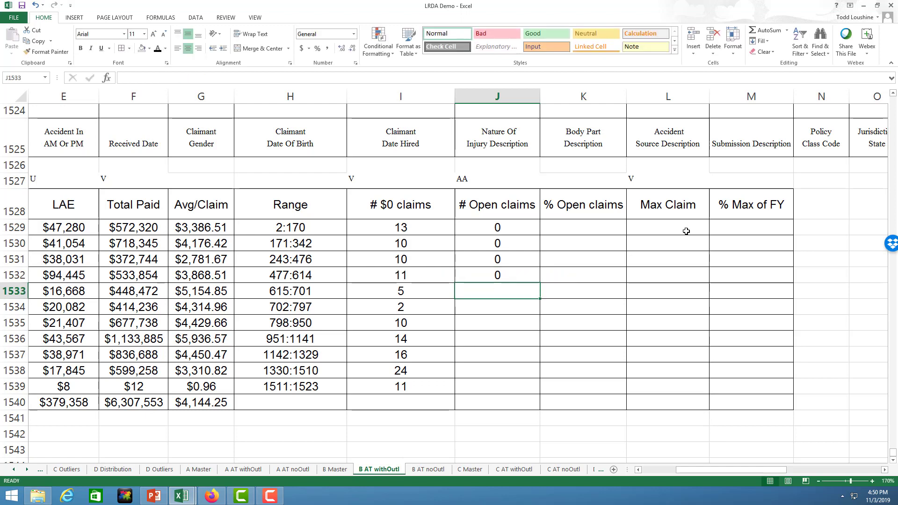
Step: Enter =COUNTIF(AA615:AA701,"open") in J1533 to count the open claims for range 615:701
type("=coun")
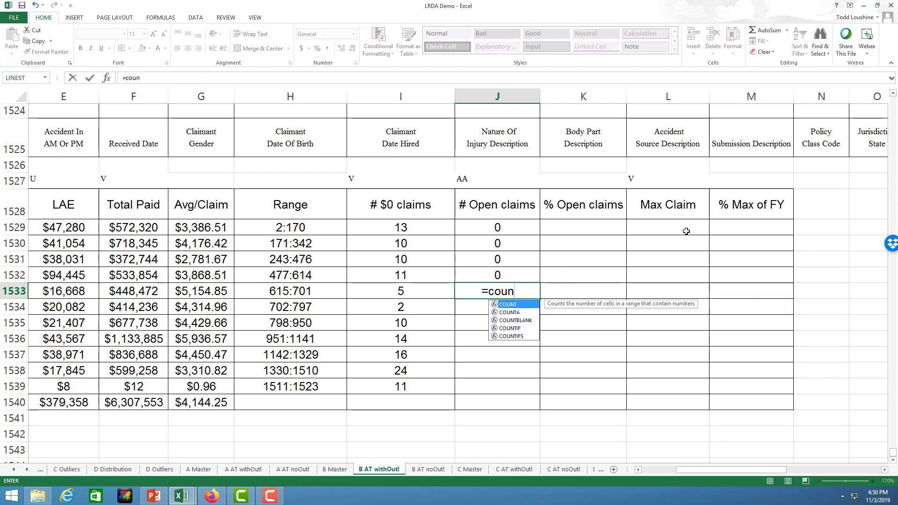
type("tif(")
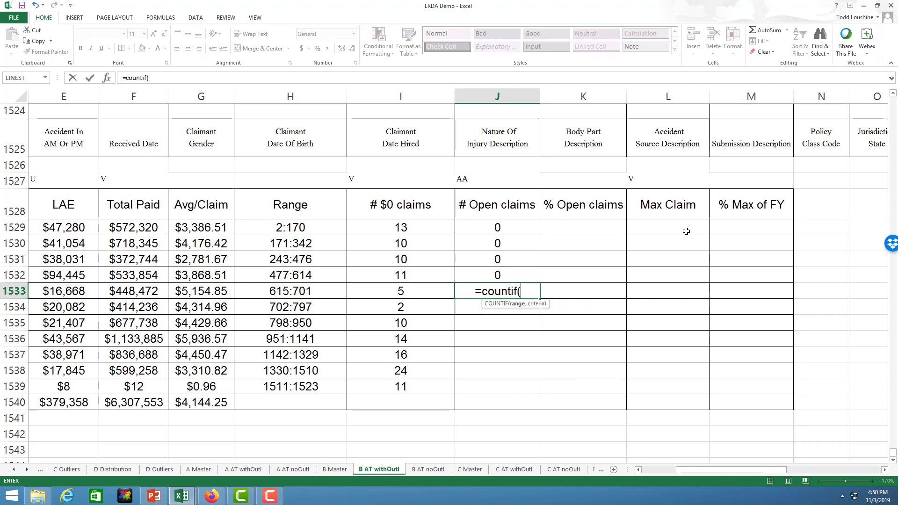
type("aa615")
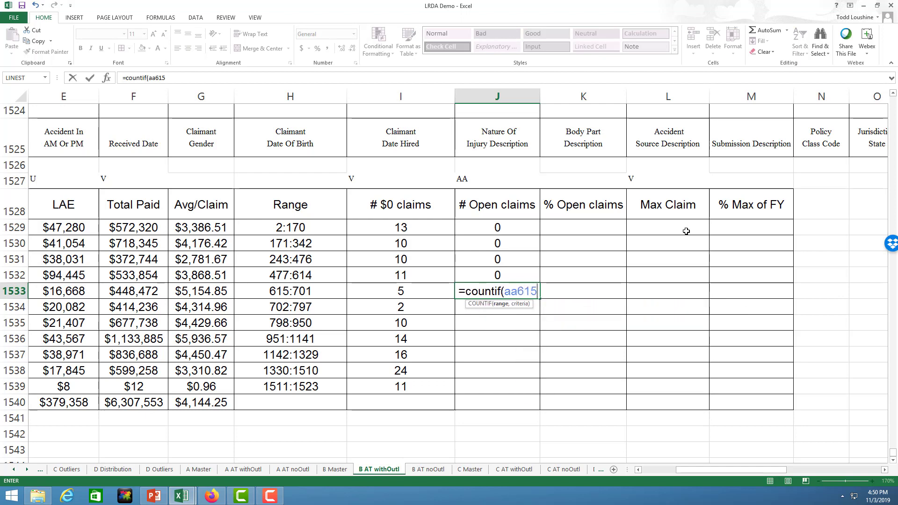
type(":aa")
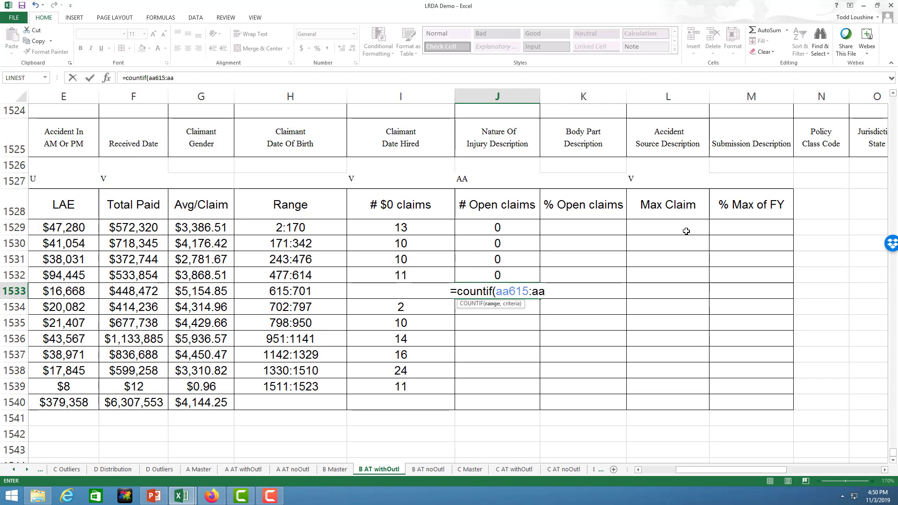
type("701,\"ope")
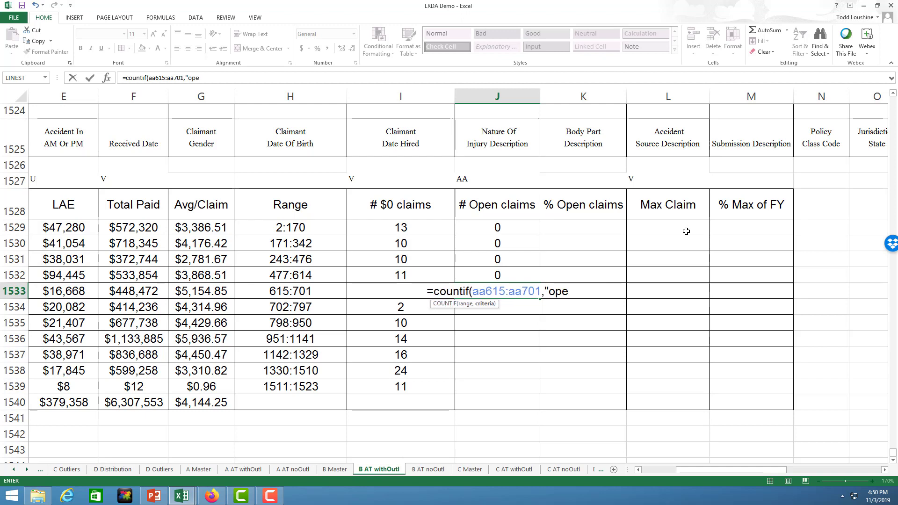
type("n\")")
key("Return")
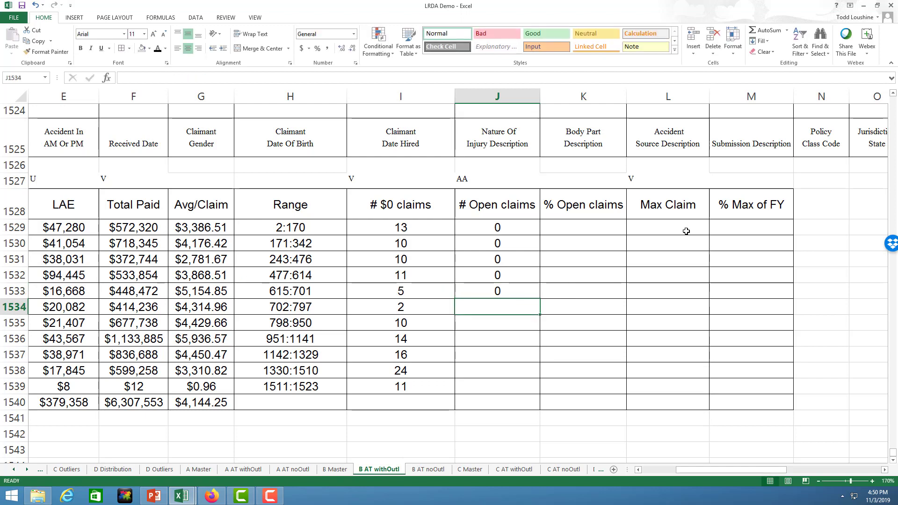
Step: Enter =COUNTIF(AA702:AA797,"open") in J1534 to count the open claims for range 702:797
type("=countif(a")
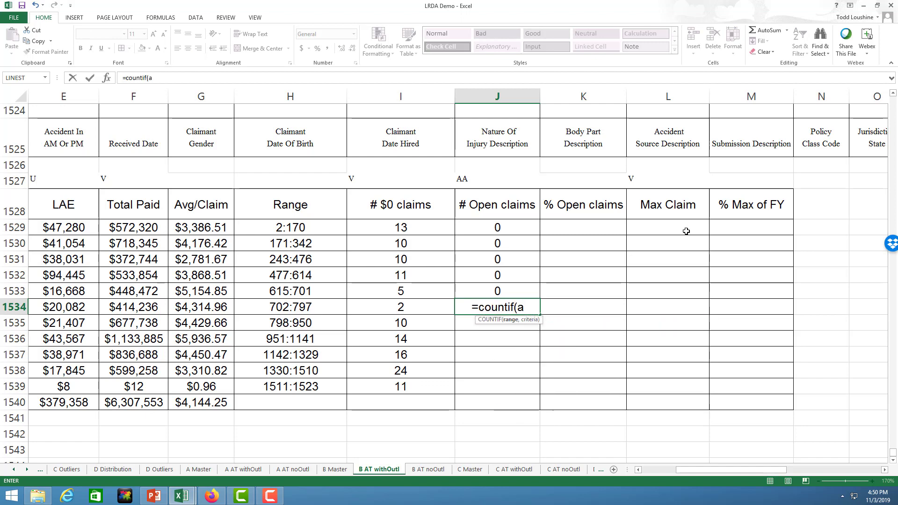
type("a702:aa")
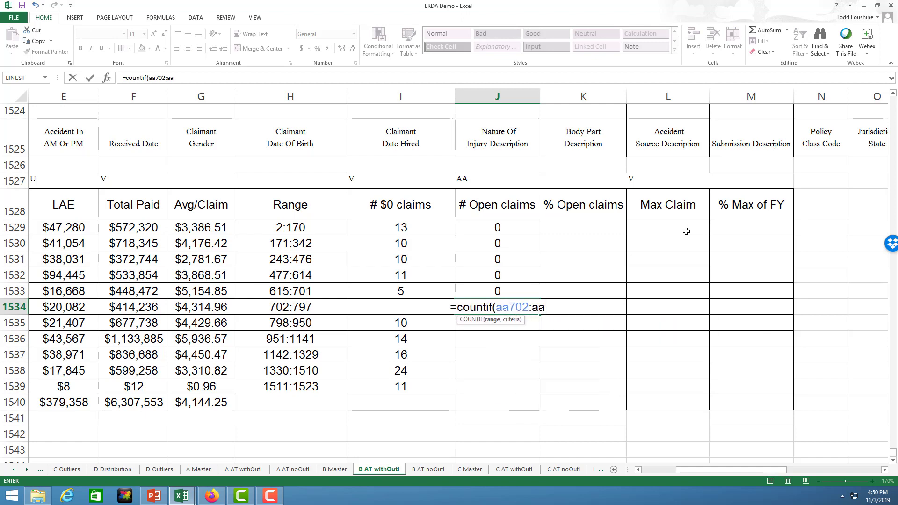
type("797,\"open\"")
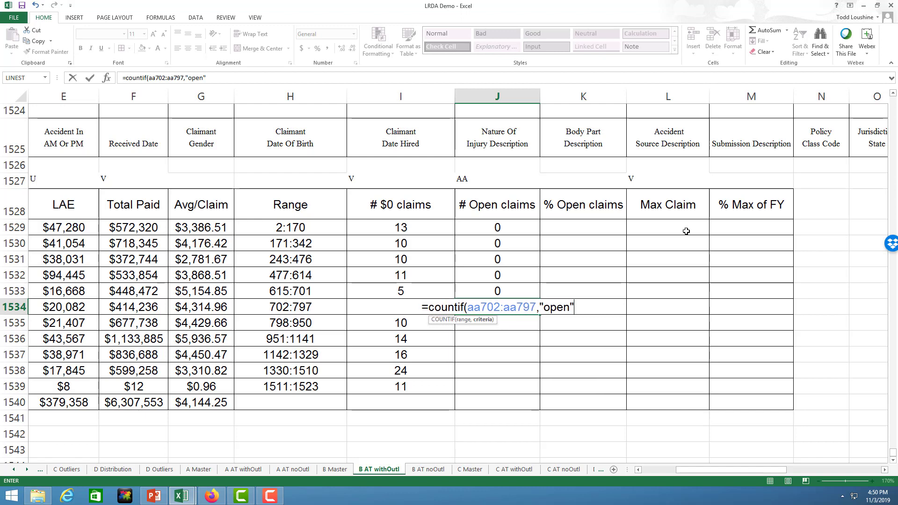
key("Return")
Step: Enter =COUNTIF(AA798:AA950,"open") in J1535 to count the open claims for range 798:950
type("=countif(")
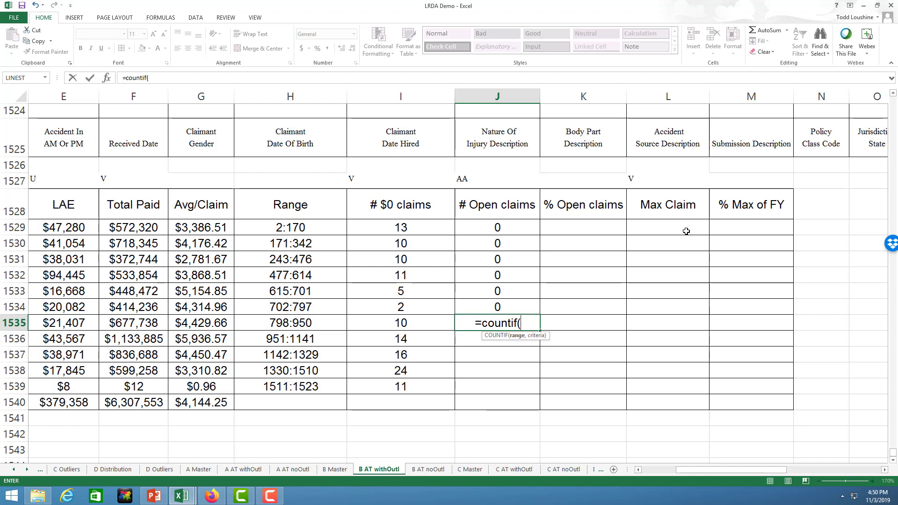
type("aa798")
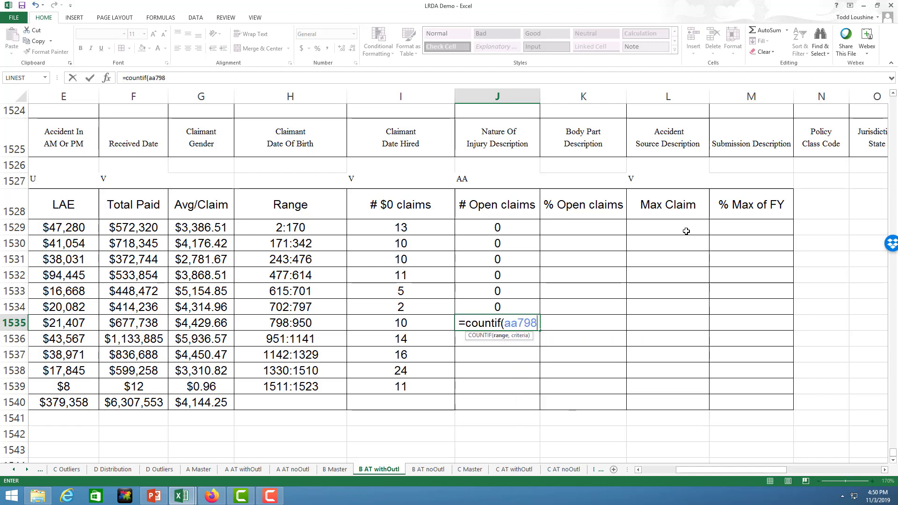
type(":aa")
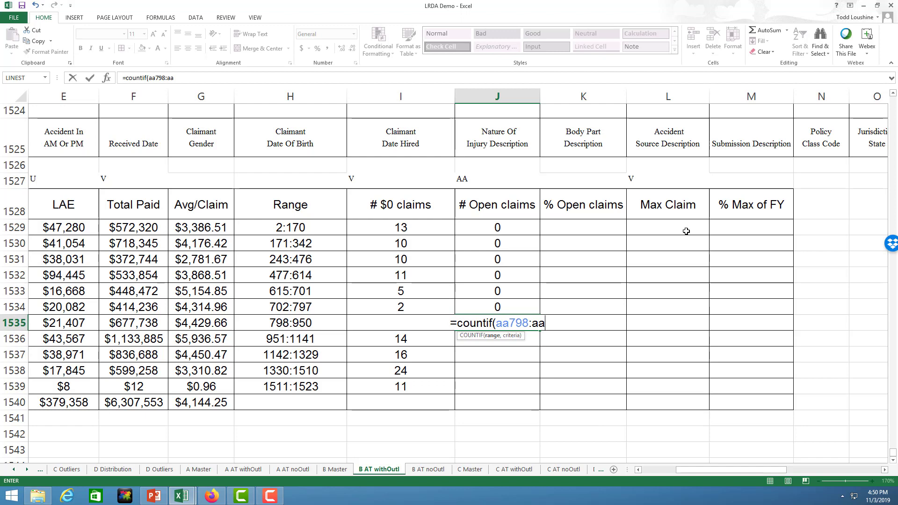
type("9")
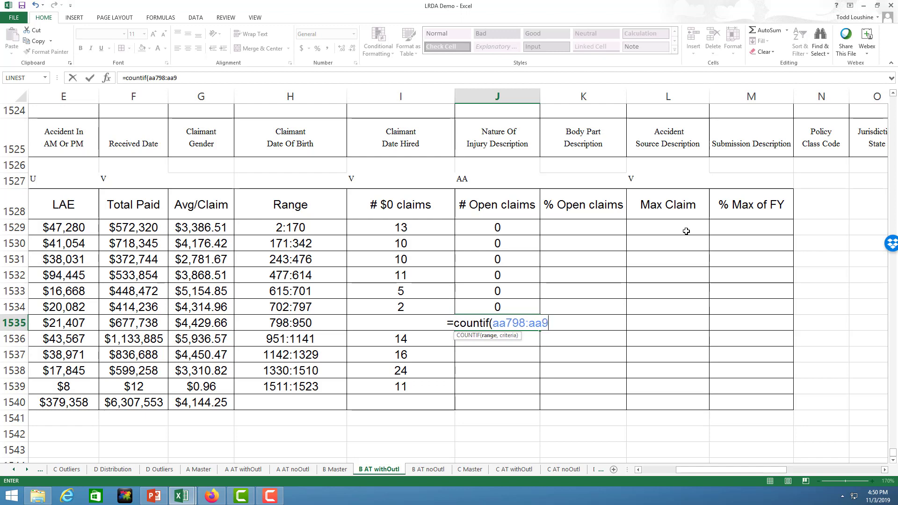
type("50,\"open\")")
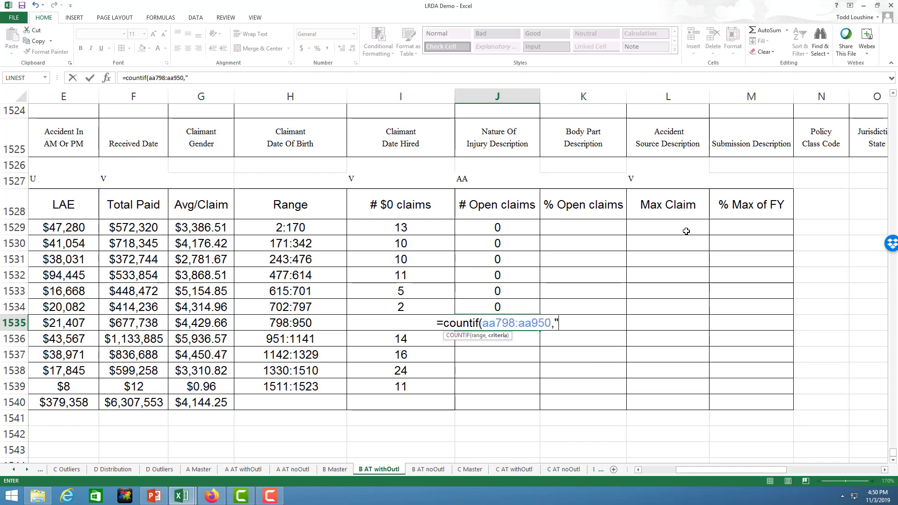
key("Return")
Step: Enter =COUNTIF(AA951:AA1141,"open") in J1536 to count the open claims for range 951:1141
type("=c")
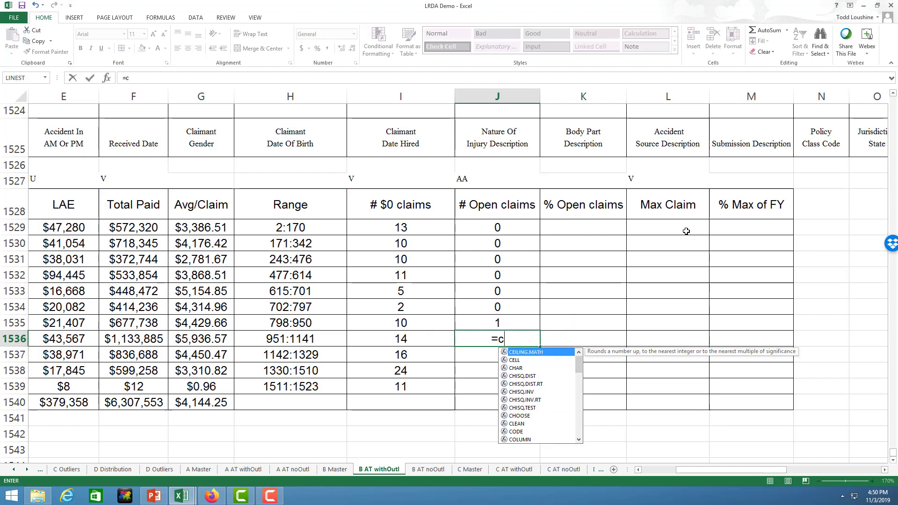
type("ountif(")
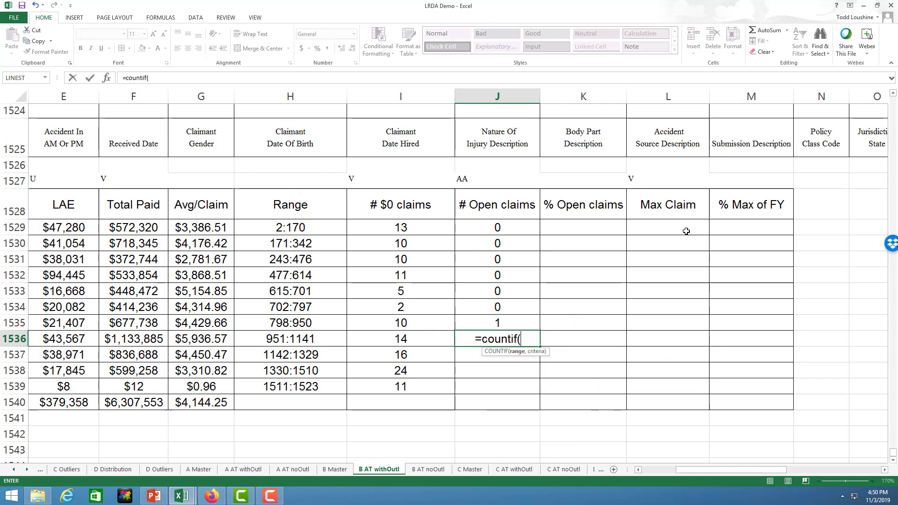
type("zz95")
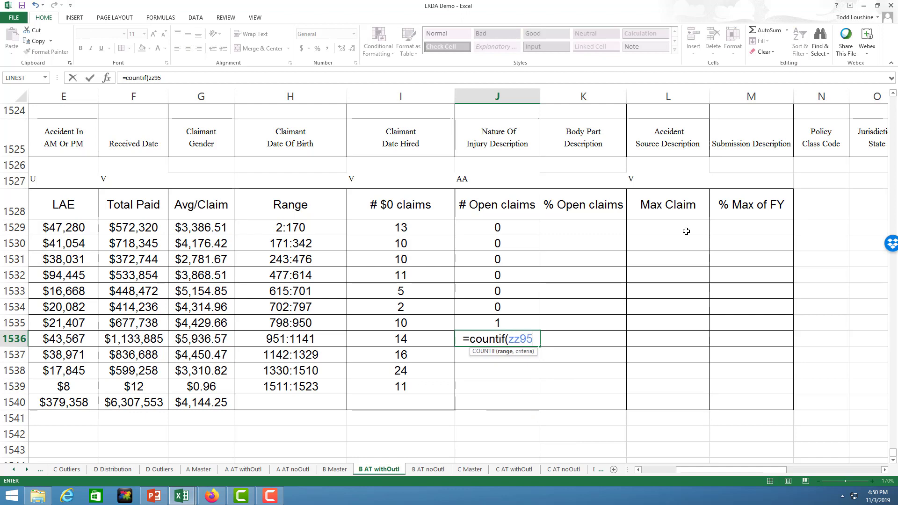
type("1:")
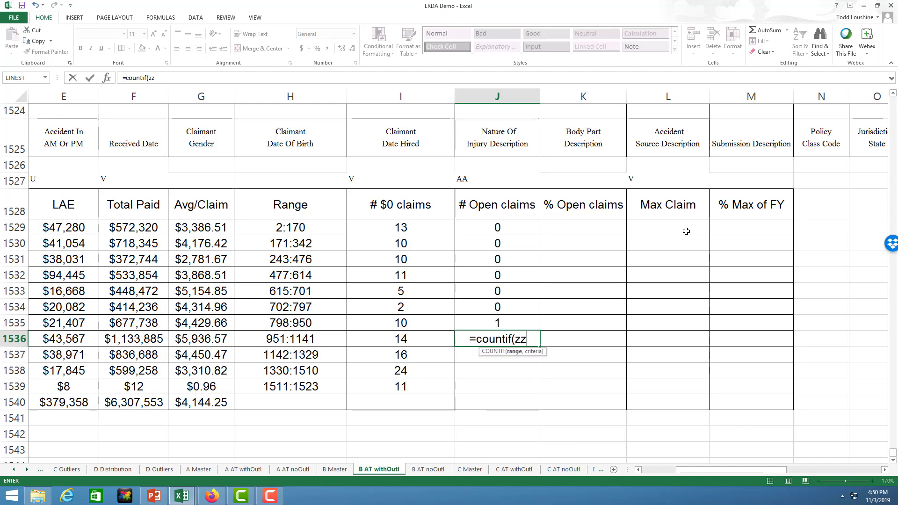
key("BackSpace")
key("BackSpace")
key("BackSpace")
type("(")
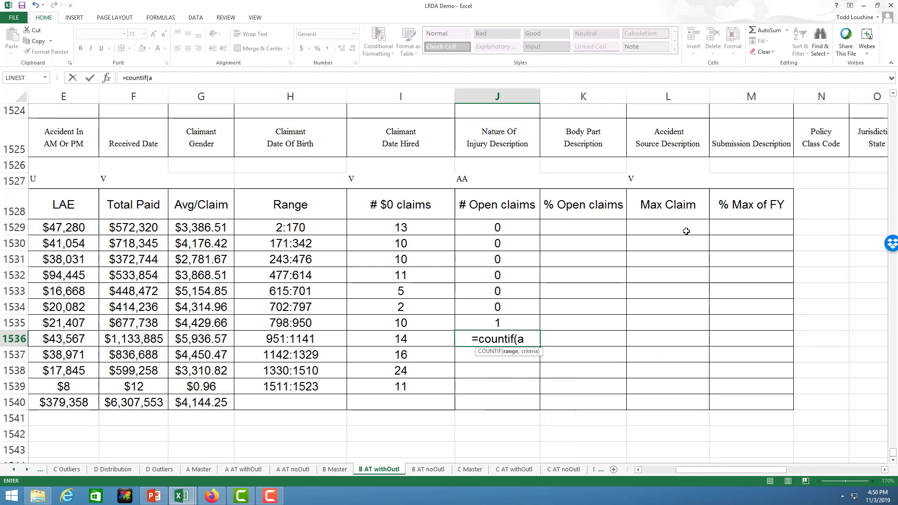
type("aa95")
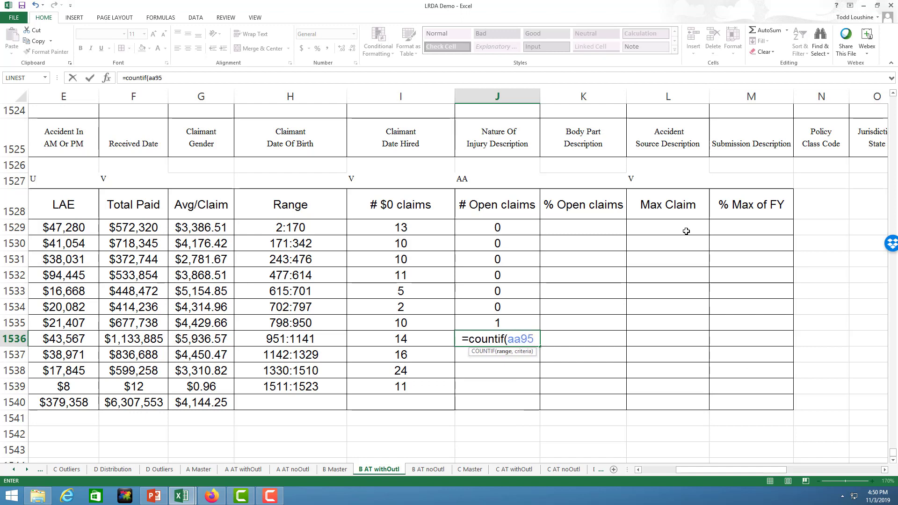
type("1:aa")
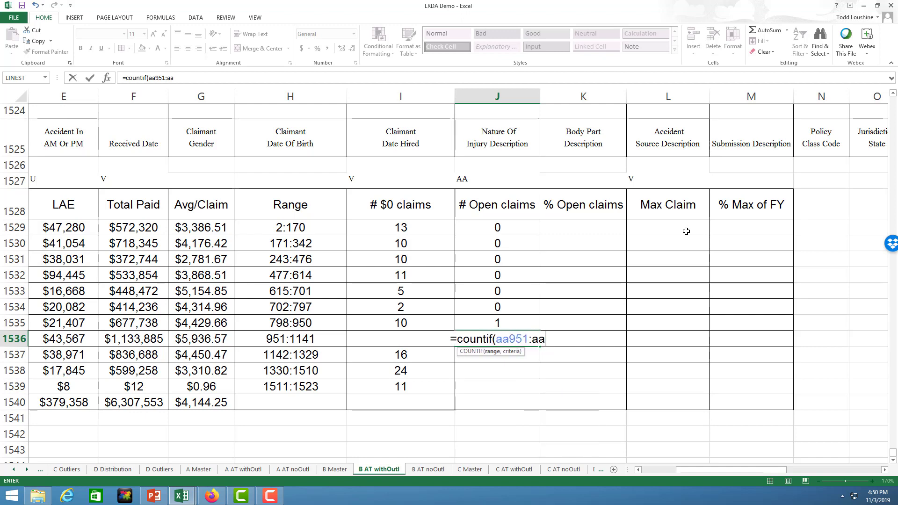
type("1141,\"open\"")
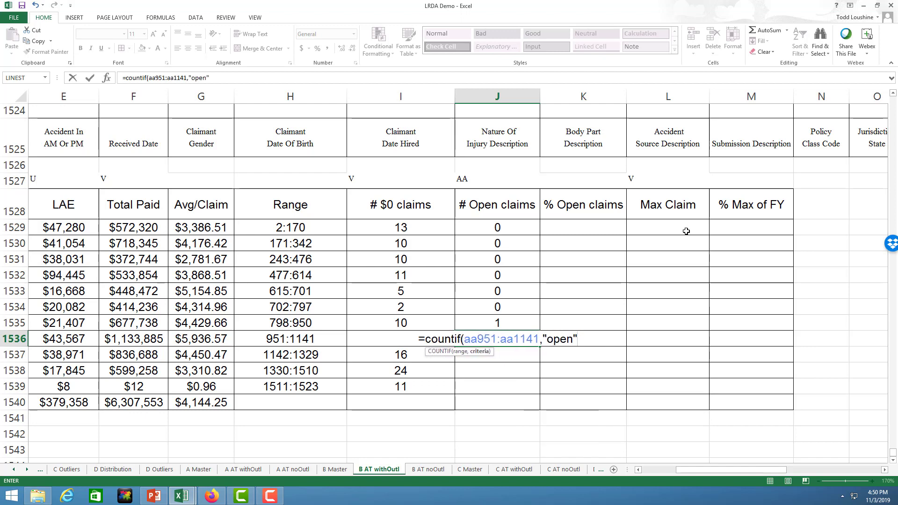
key("Return")
Step: Enter =COUNTIF(AA1142:AA1329,"open") in J1537 to count the open claims for range 1142:1329
type("=cou")
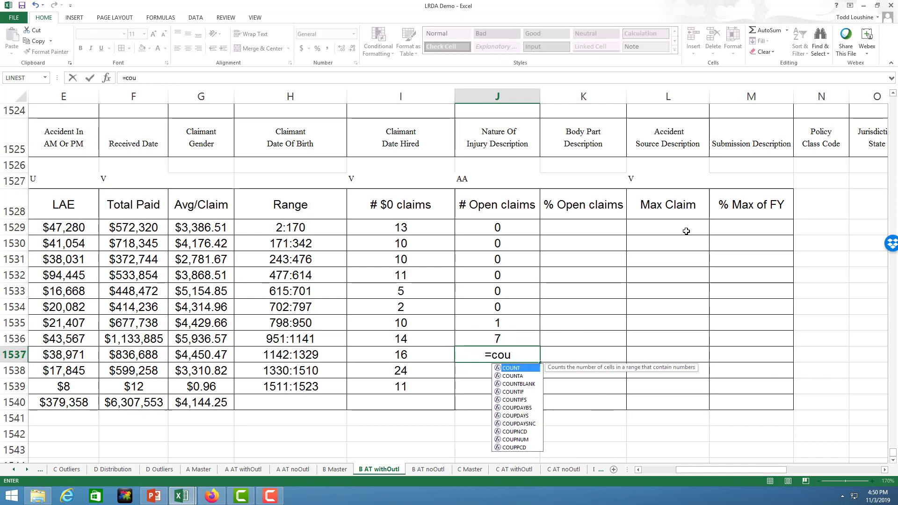
type("ntif(aa")
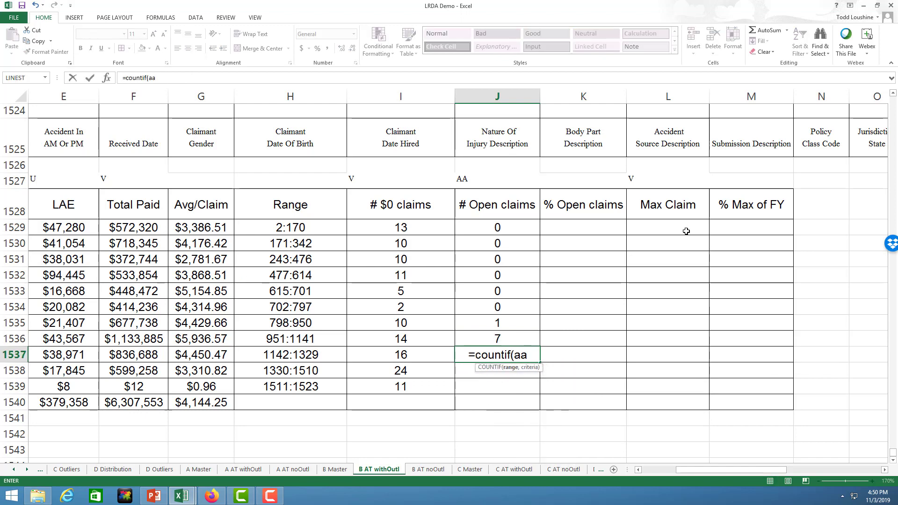
type("1142:")
type("aa")
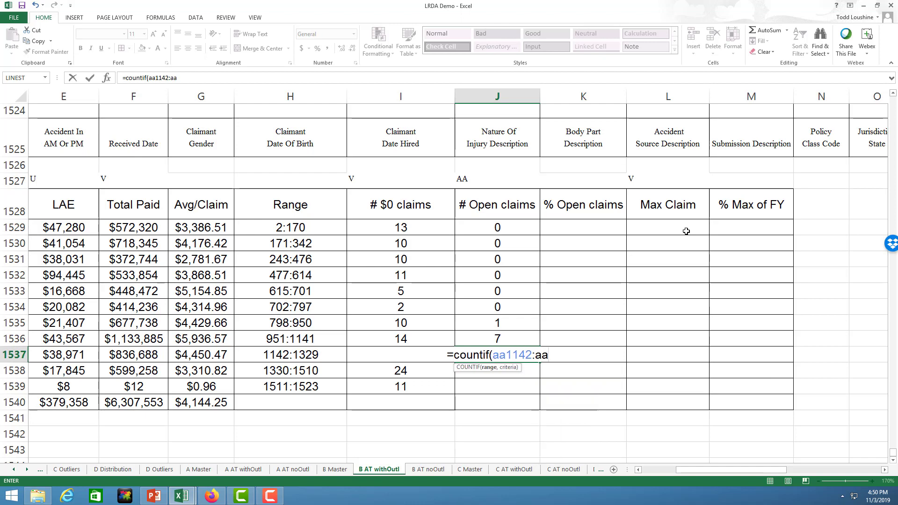
type("13")
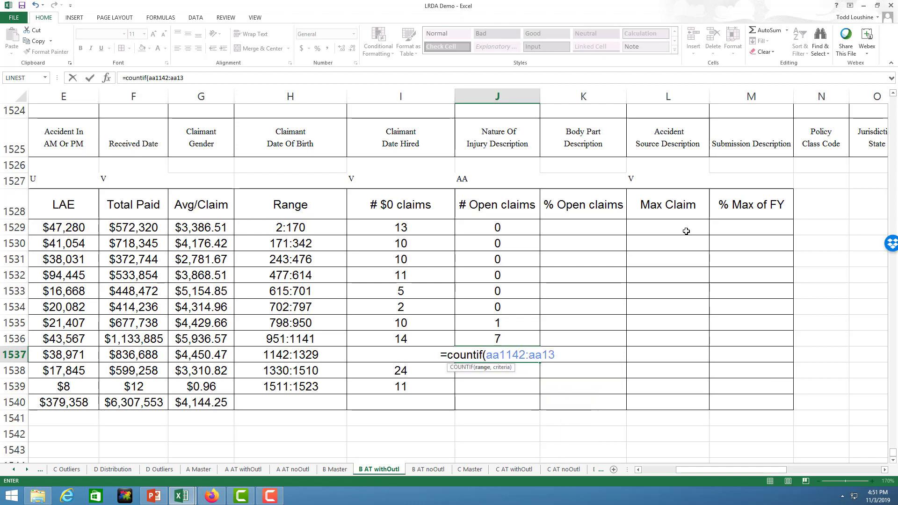
type("29,\"open\"")
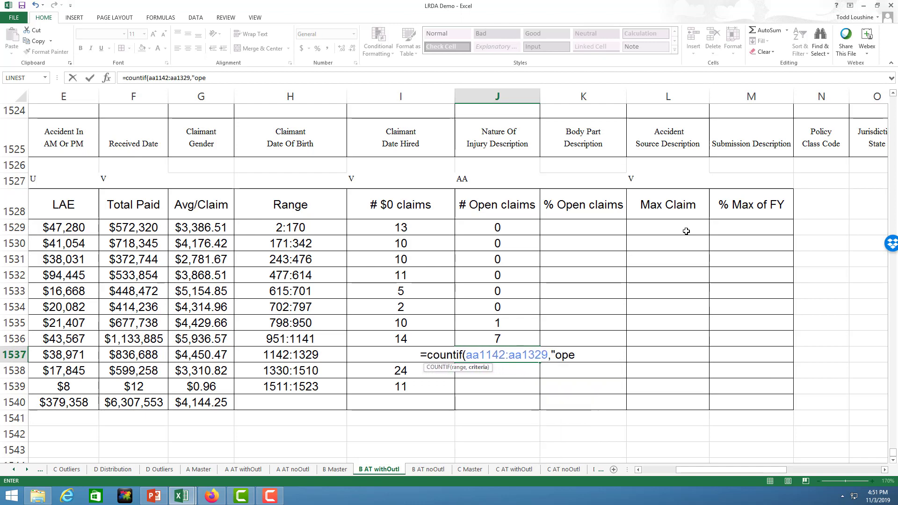
key("Return")
Step: Enter =COUNTIF(AA1330:AA1510,"open") in J1538 to count the open claims for range 1330:1510
type("=countif")
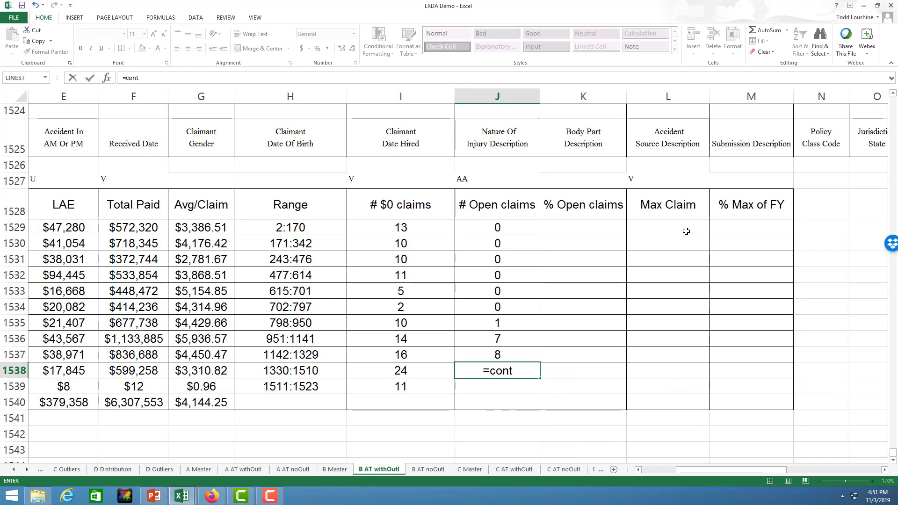
type("(")
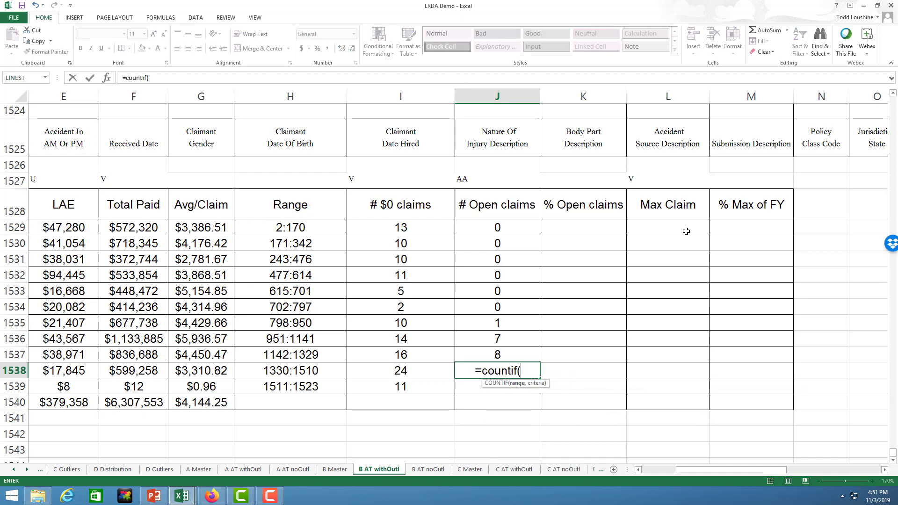
type("aa1")
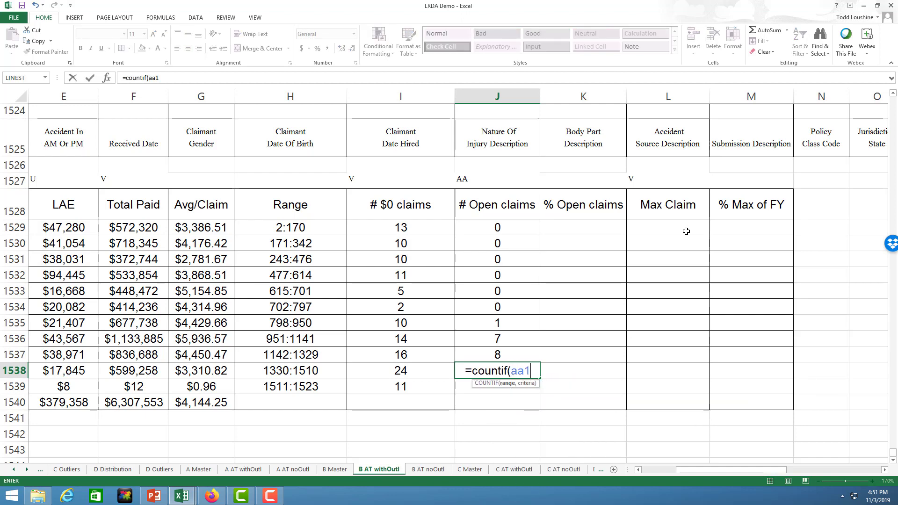
type("330:aa")
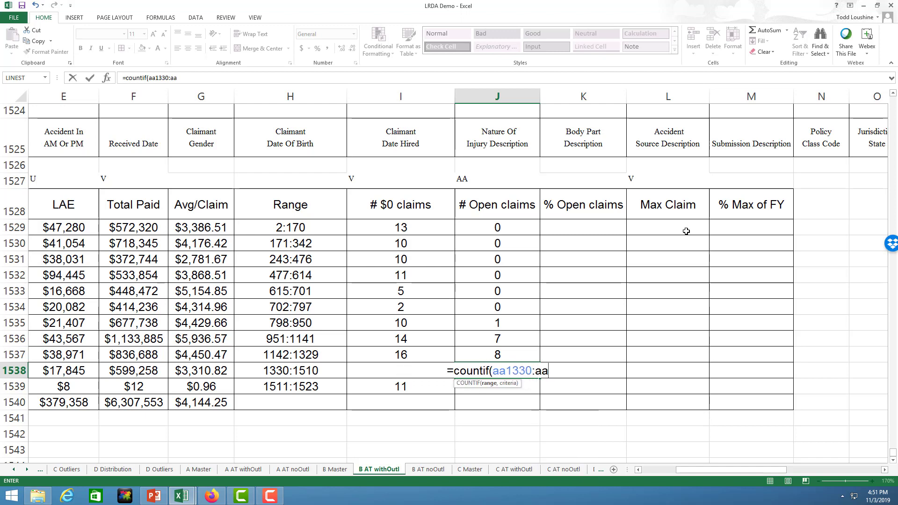
type("1510")
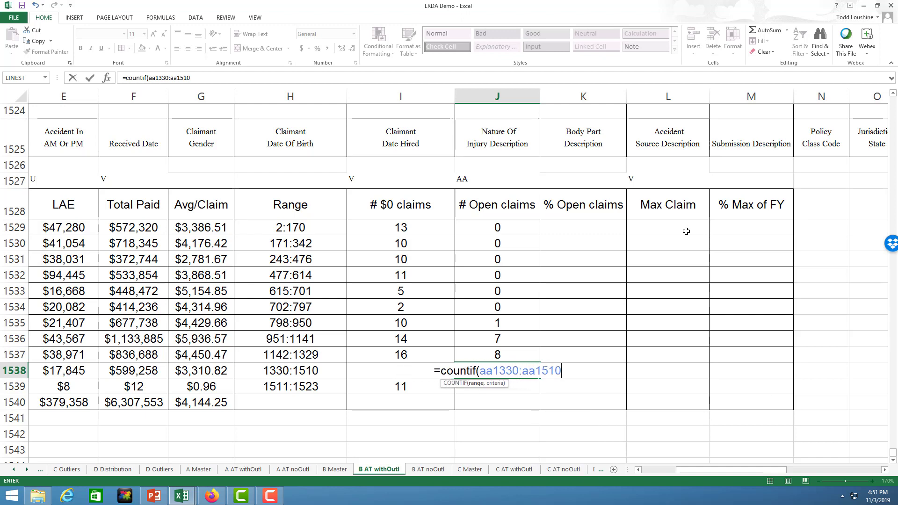
type(",\"open\")")
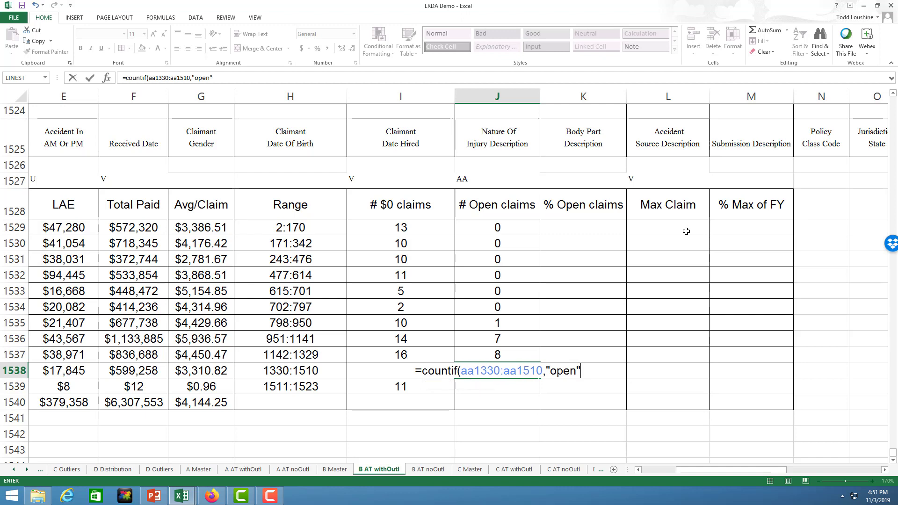
key("Return")
Step: Enter =COUNTIF(AA1511:AA1523,"open") in J1539 to count the open claims for range 1511:1523
type("=counti")
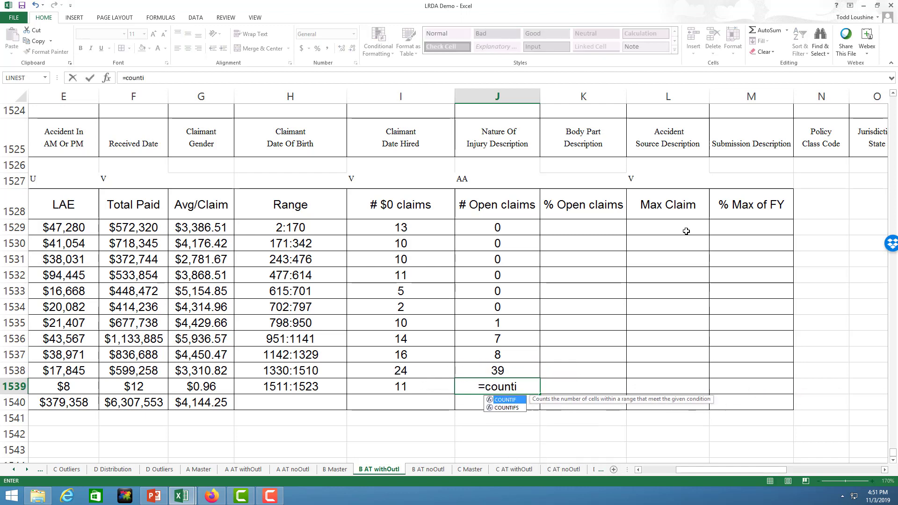
type("f(aa1")
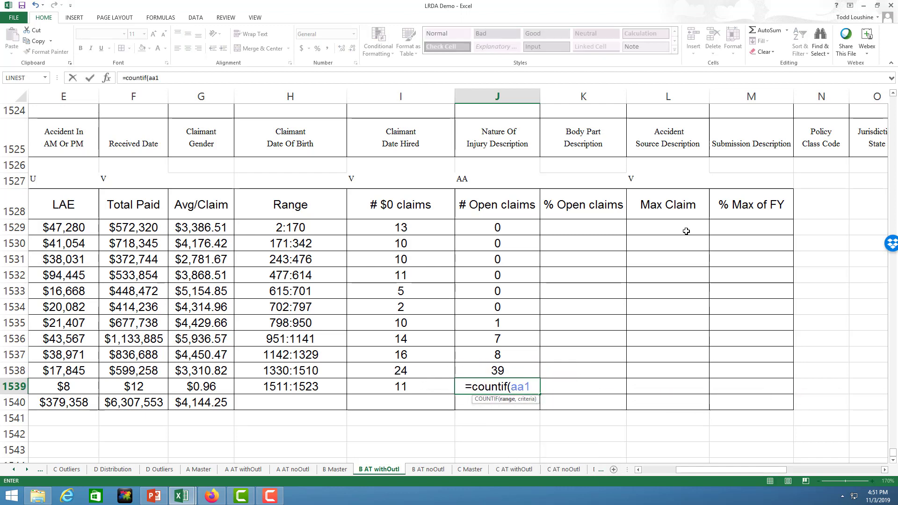
type("511:aa")
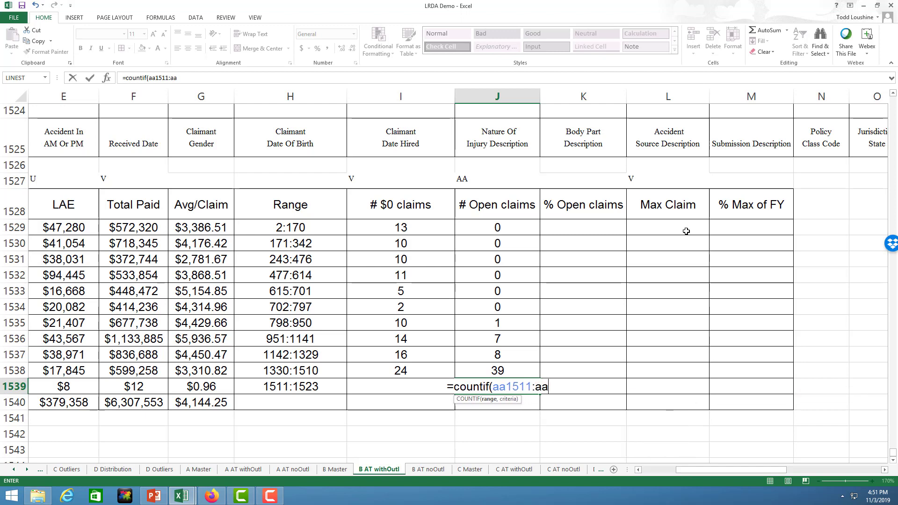
type("1523,\"open\"")
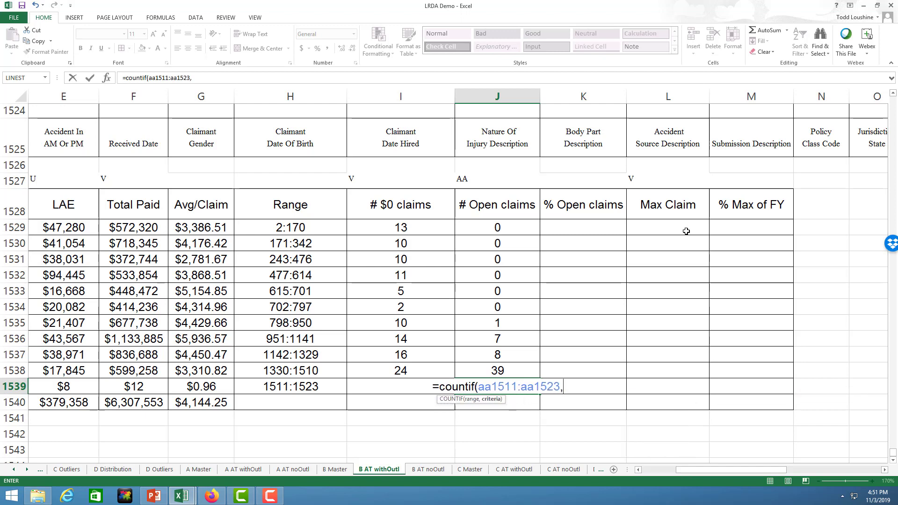
key("Return")
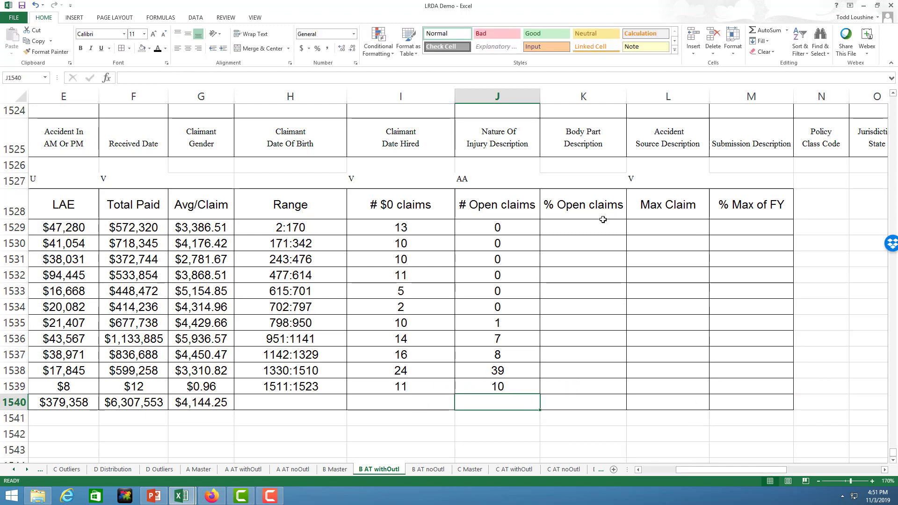
Step: Enter =J1529/B1529 in K1529 to calculate the 2009 percentage of open claims from the claim count
left_click(603, 226)
type("=")
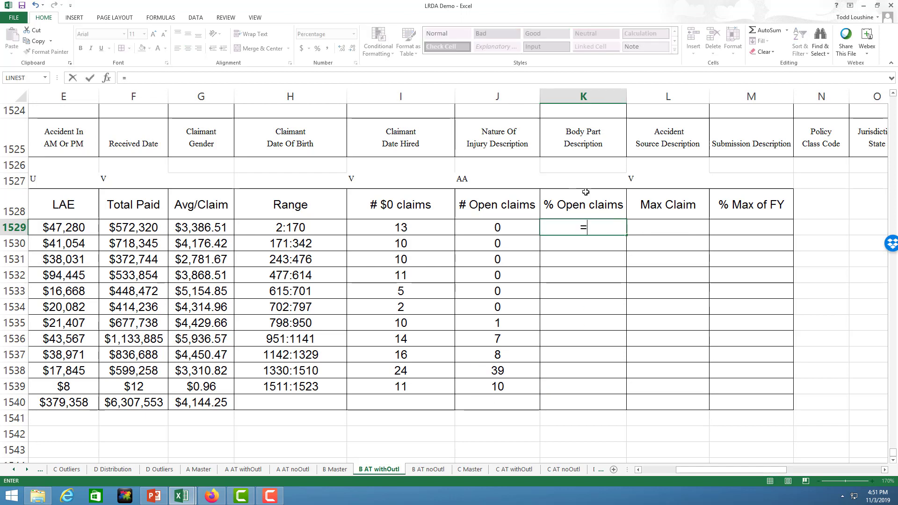
left_click(524, 230)
type("/")
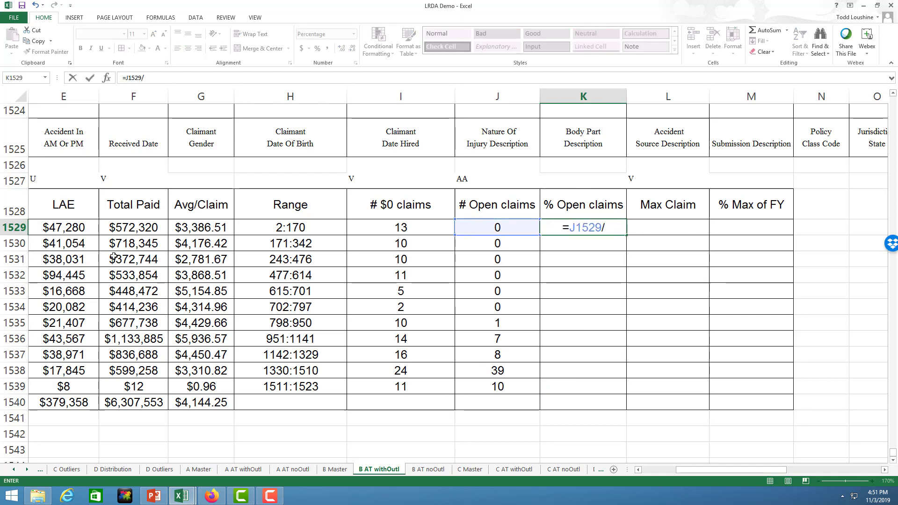
left_click(655, 472)
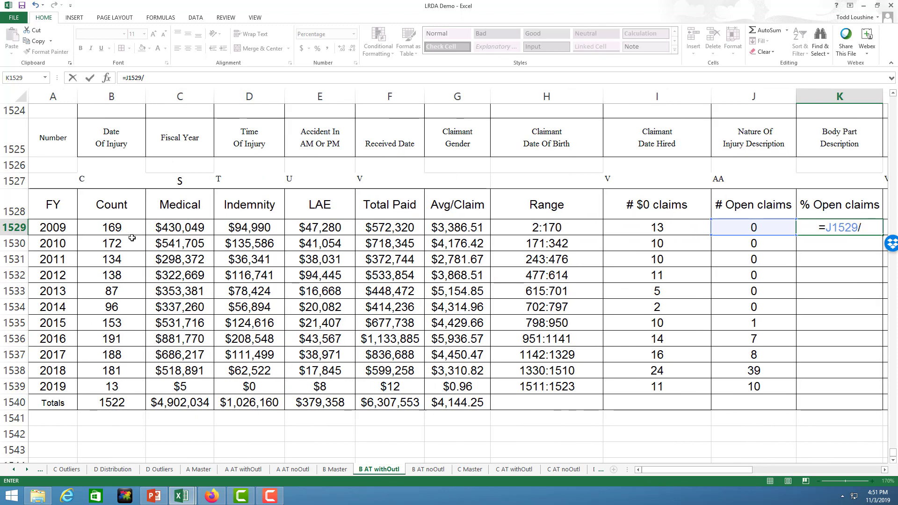
left_click(133, 229)
key("Return")
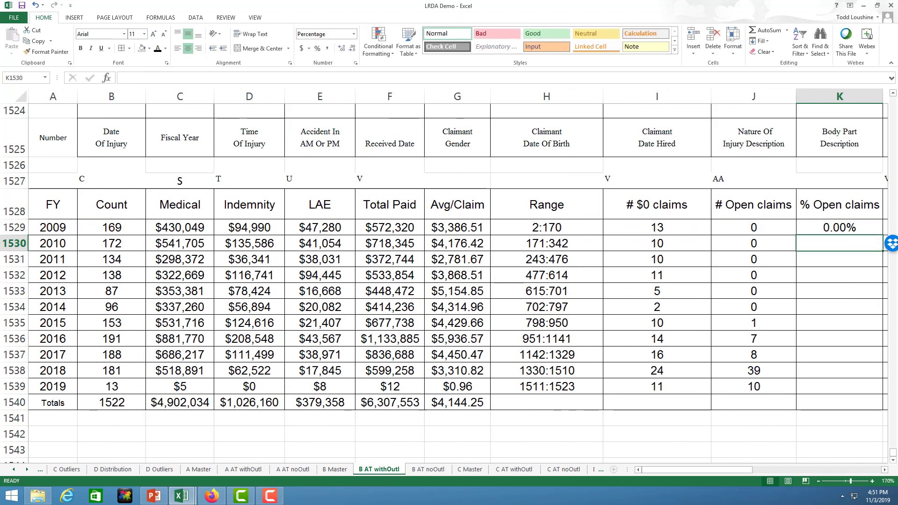
Step: Fill the % Open claims formula from K1529 down through K1539
key("Up")
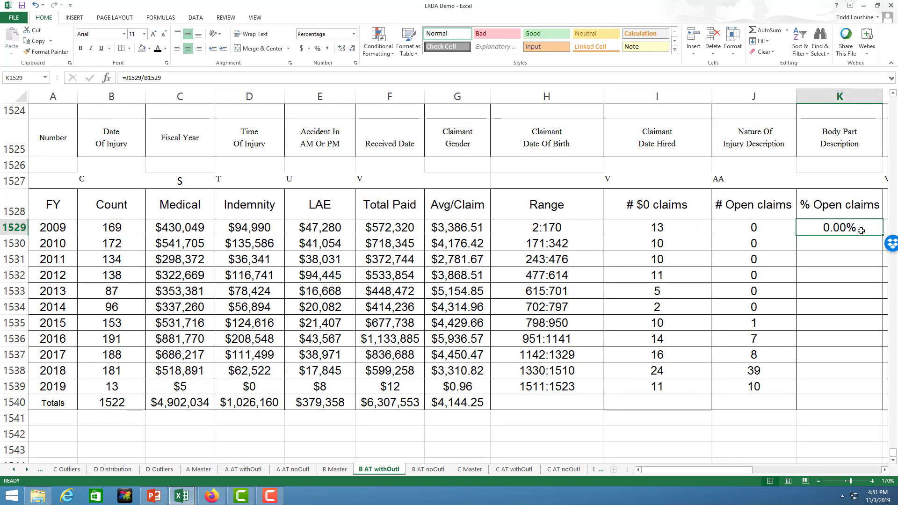
left_click_drag(748, 470, 766, 469)
left_click_drag(765, 236, 764, 396)
Step: Total the # Open claims column in J1540 with =SUM(J1529:J1539)
left_click(651, 407)
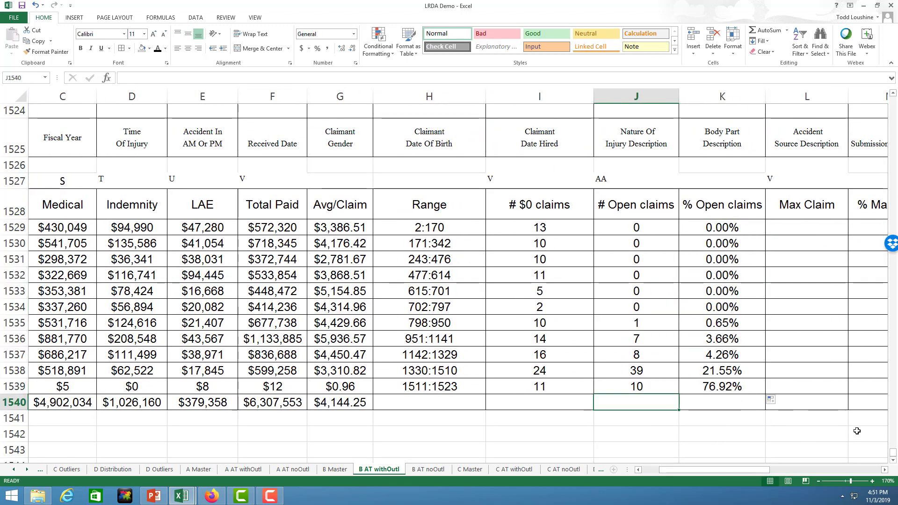
type("=suM(")
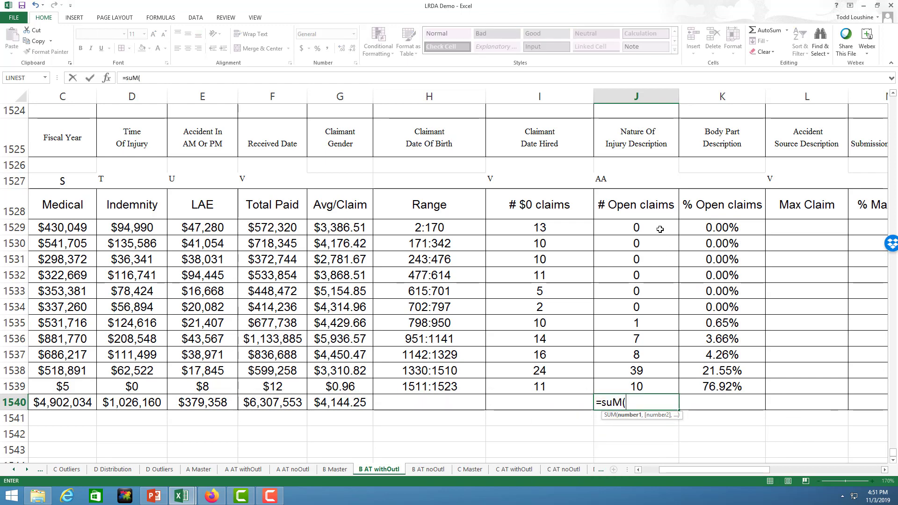
left_click_drag(659, 229, 659, 388)
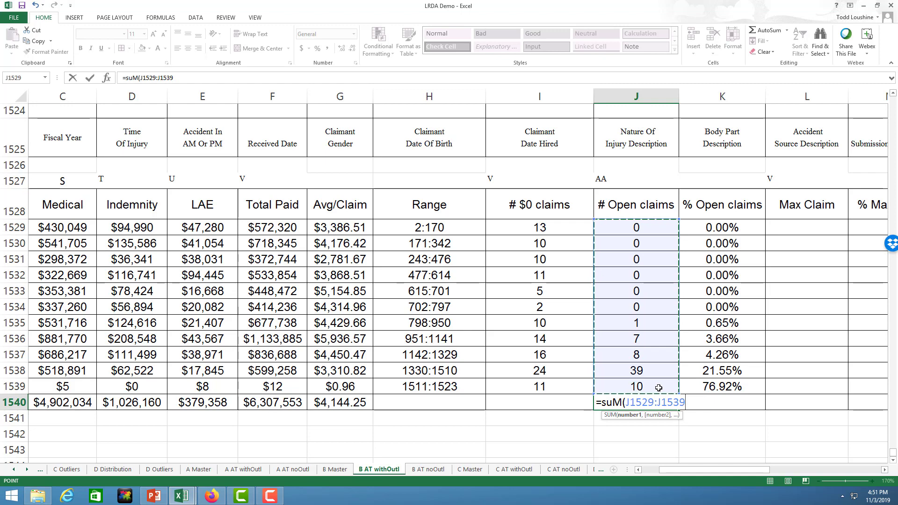
key("Return")
Step: Total the # $0 claims column in I1540 with =SUM(I1529:I1539)
left_click(561, 404)
type("=s")
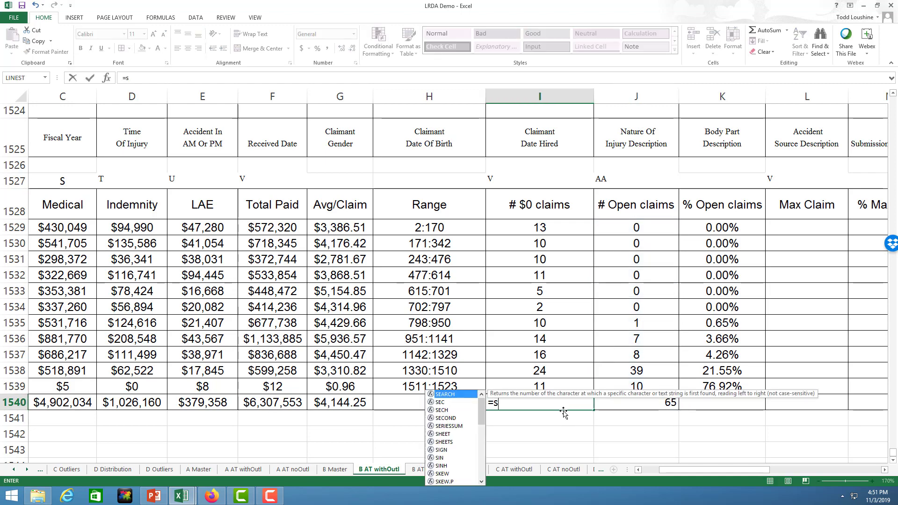
type("um(")
left_click_drag(554, 231, 636, 402)
key("Return")
Step: Center the totals in I1540:J1540 horizontally
left_click(722, 434)
left_click(188, 49)
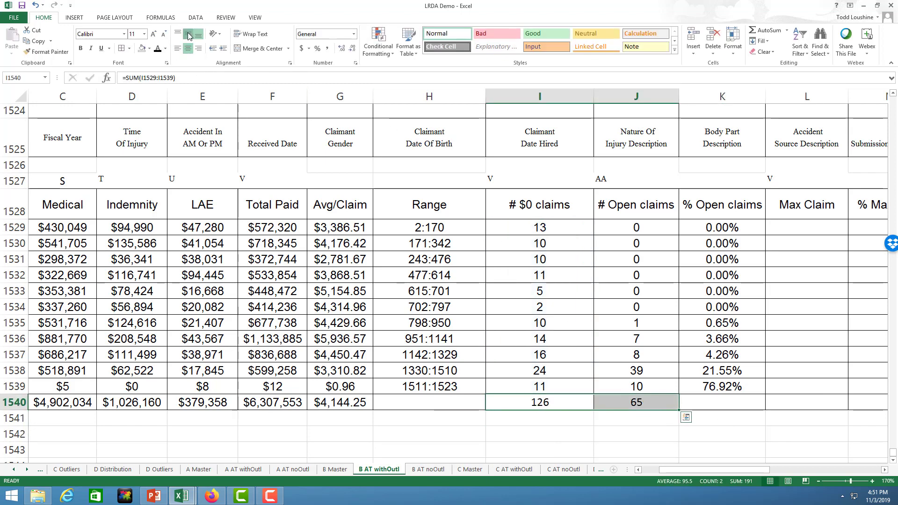
left_click(776, 419)
Step: Compare the # Open claims and # $0 claims totals with the Open count in Y1529 and the Count $0 claim in V1533
left_click(640, 403)
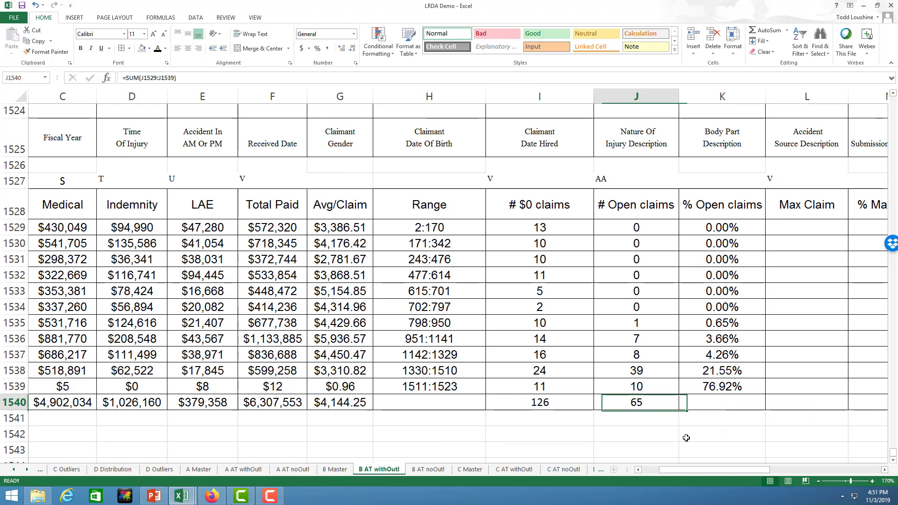
left_click_drag(756, 469, 867, 479)
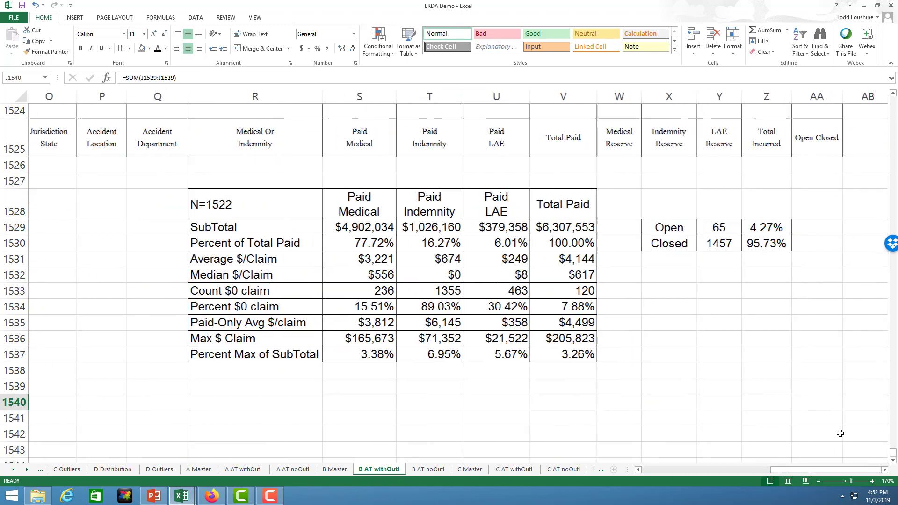
left_click(680, 231)
left_click_drag(786, 469, 630, 481)
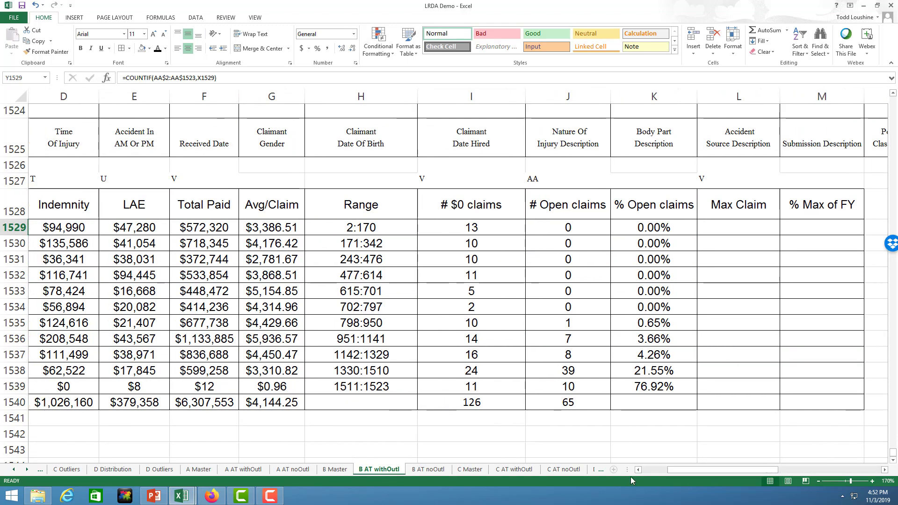
left_click(460, 403)
left_click_drag(723, 469, 827, 486)
left_click(529, 292)
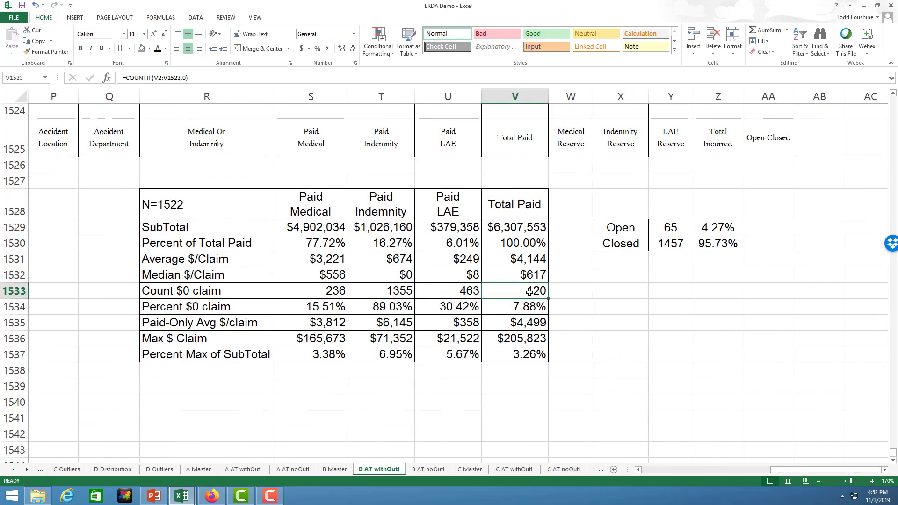
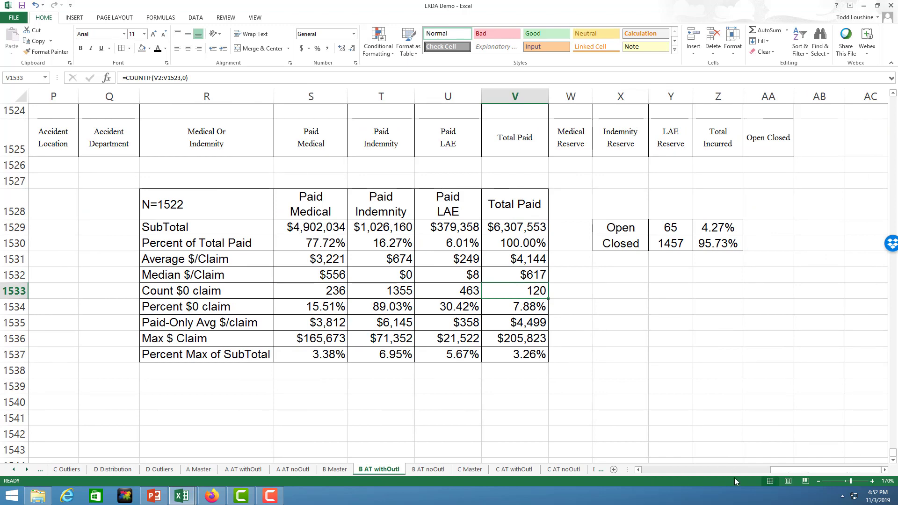
Step: Check the # $0 claims formulas from I1529 down and correct the fiscal year 2011 range in I1531 to V343:V476
left_click_drag(779, 471, 676, 472)
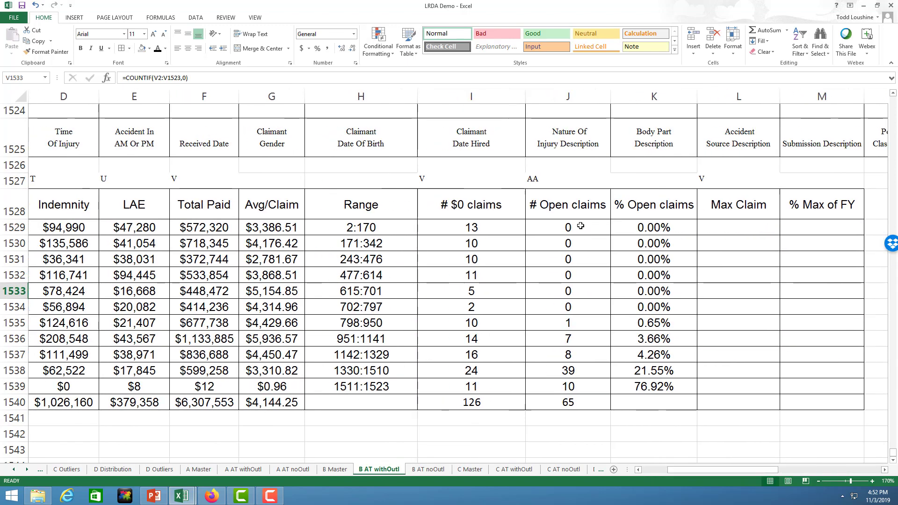
left_click(523, 227)
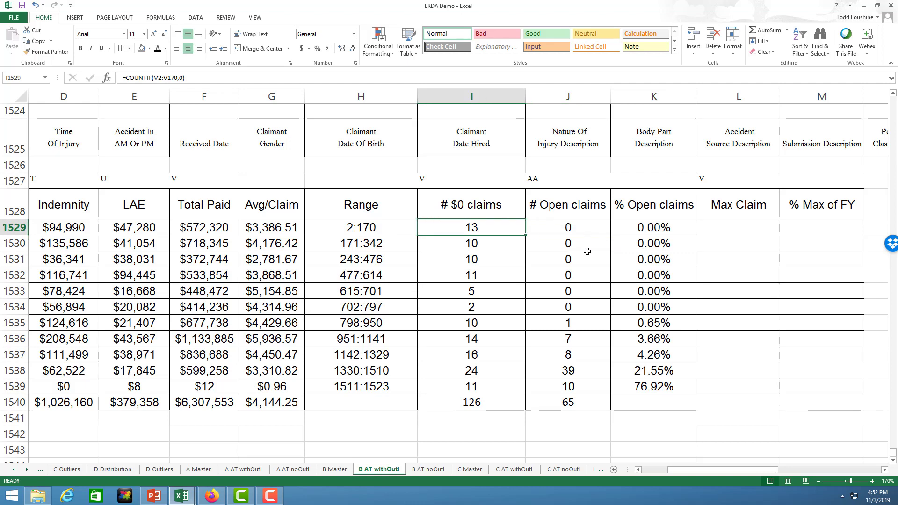
key("Down")
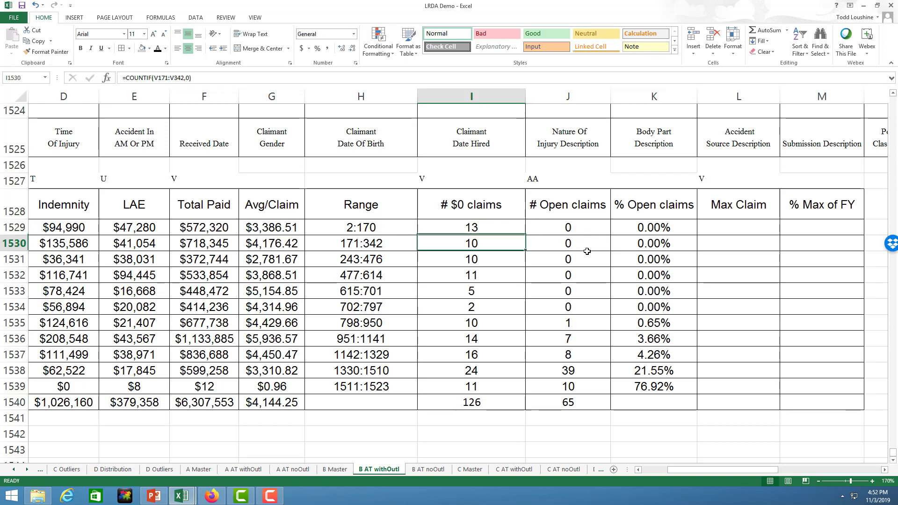
key("Down")
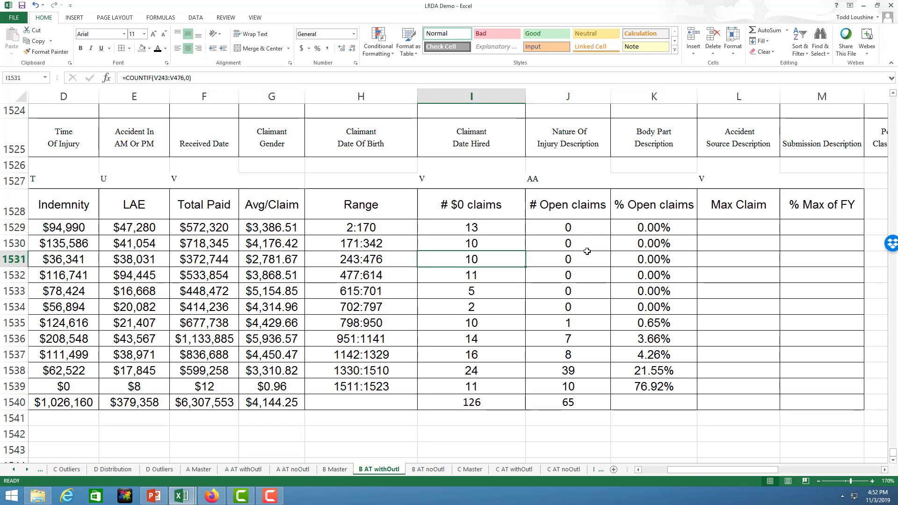
key("Up")
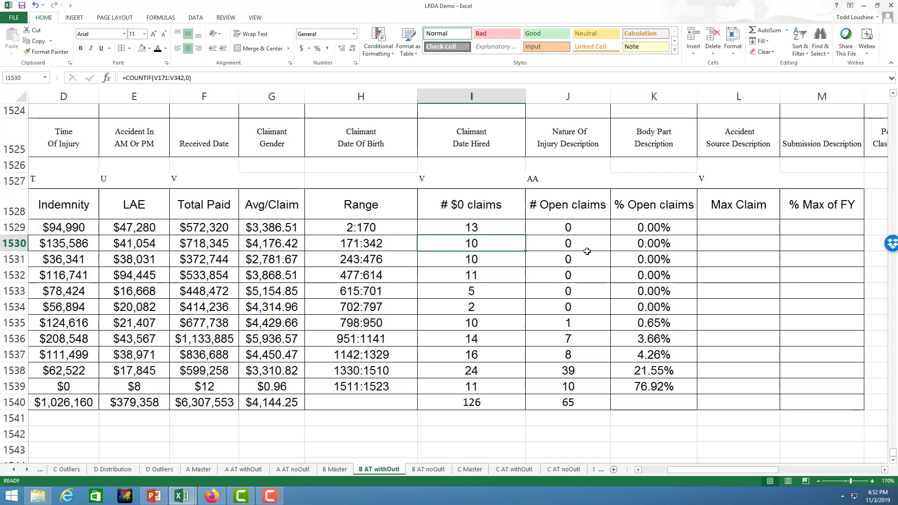
key("Down")
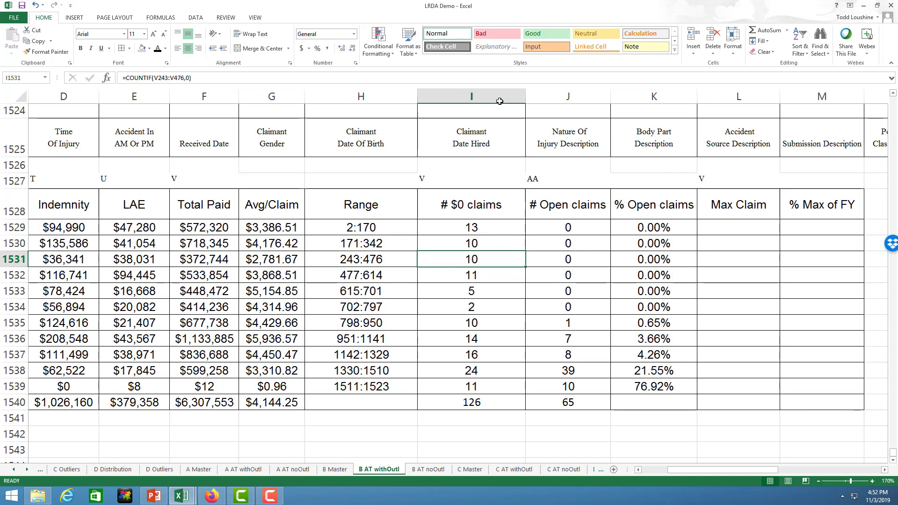
left_click(161, 77)
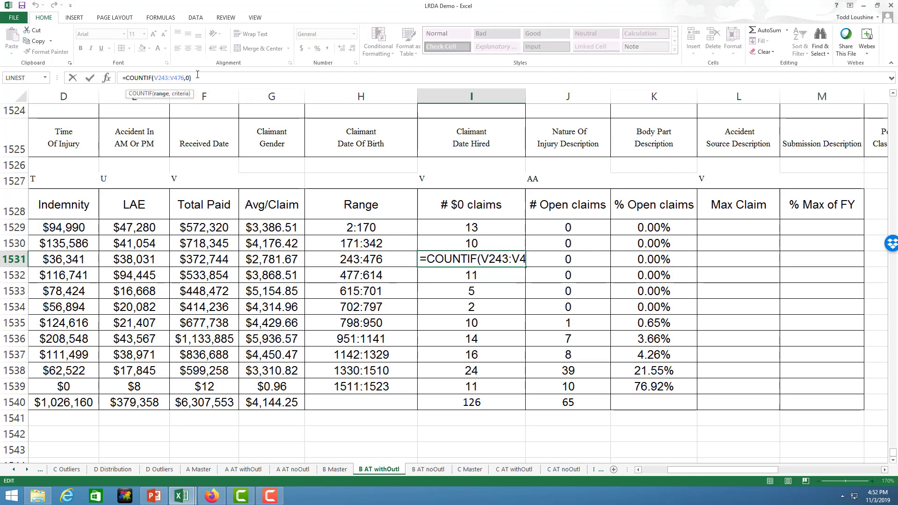
key("BackSpace")
type("3")
key("Return")
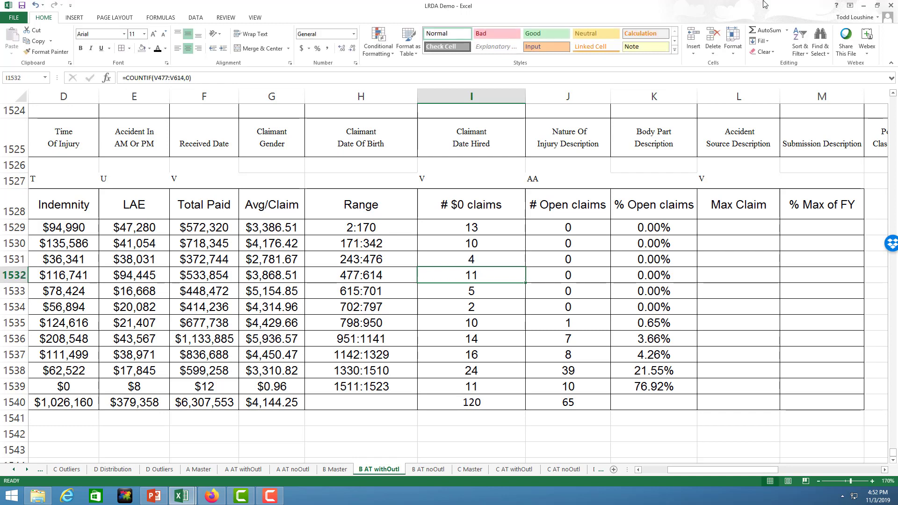
Step: Examine the % Open claims values by fiscal year, focusing on the 2017 and 2018 rows
left_click(731, 323)
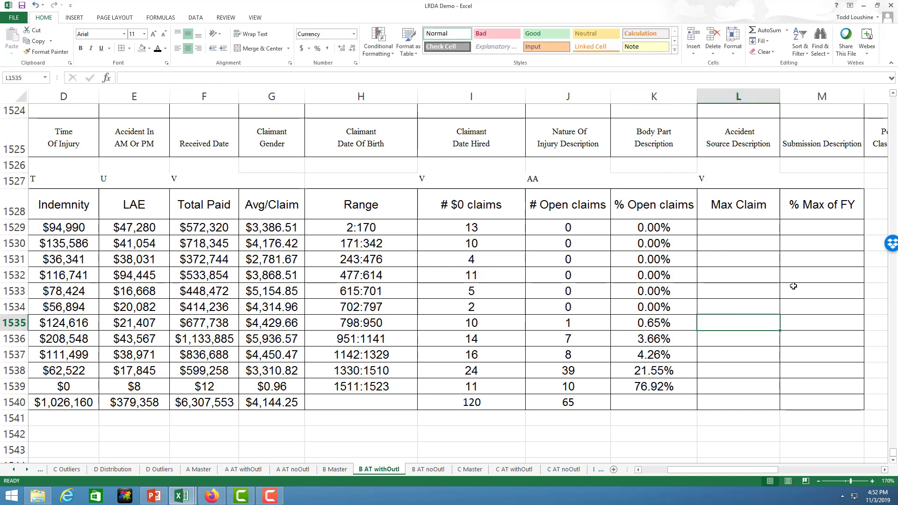
mouse_move(695, 471)
left_mouse_down()
mouse_move(777, 470)
mouse_move(710, 470)
left_mouse_up()
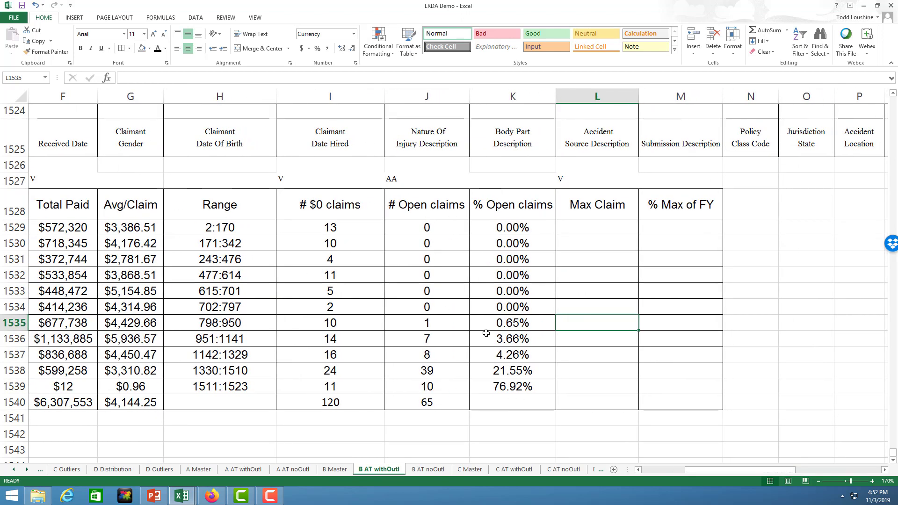
left_click(607, 232)
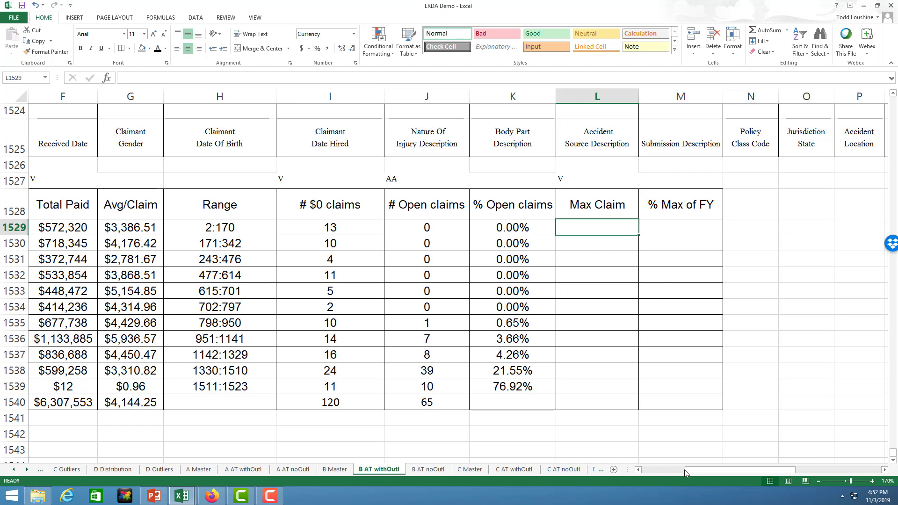
left_click_drag(686, 473, 678, 473)
left_click(622, 373)
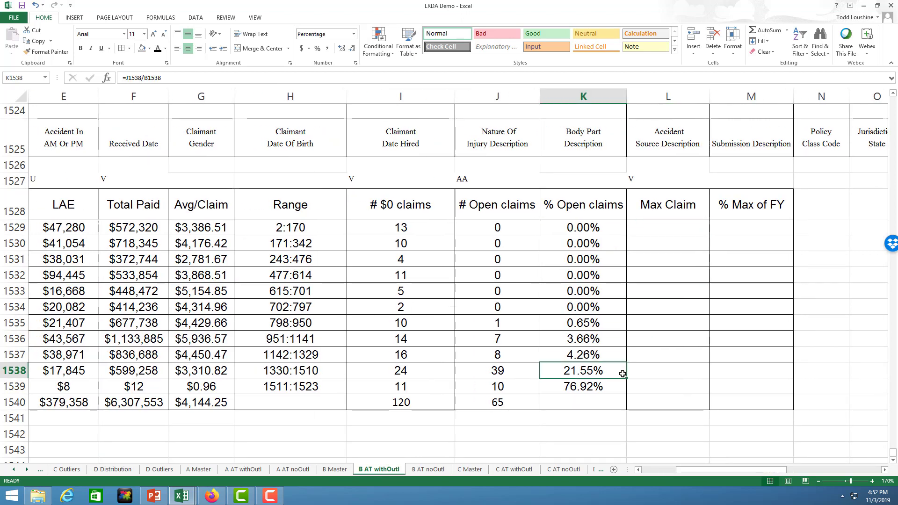
left_click_drag(697, 469, 605, 475)
left_click(55, 372)
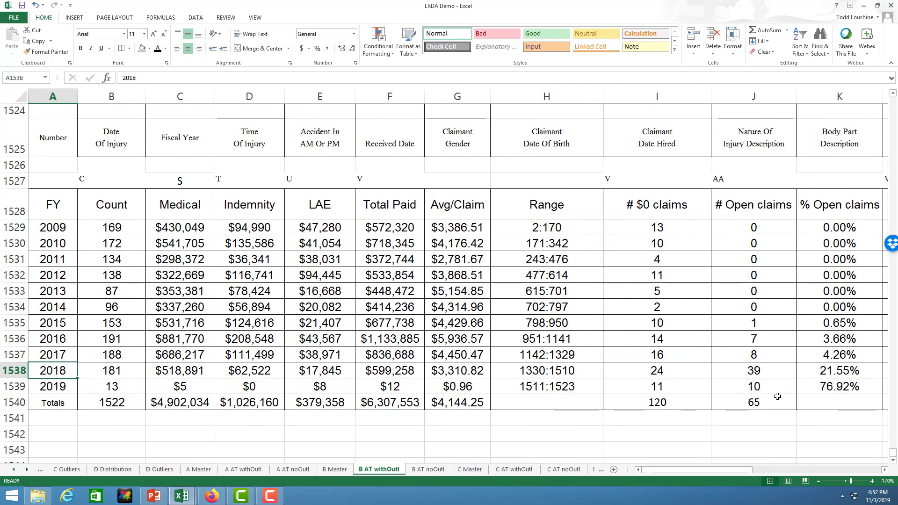
left_click(57, 350)
left_click_drag(664, 471, 699, 468)
Step: Calculate the fiscal year 2009 Max Claim in L1529 with =MAX(V2:V170)
left_click(695, 227)
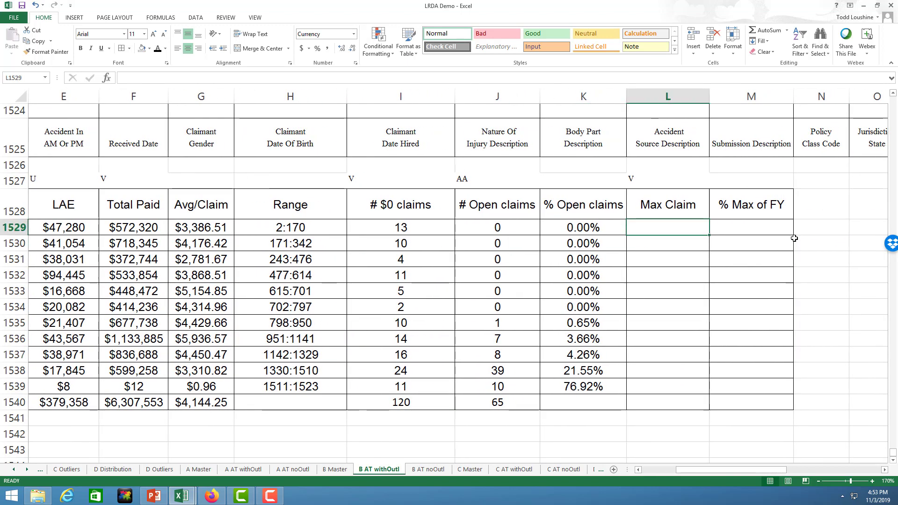
type("=")
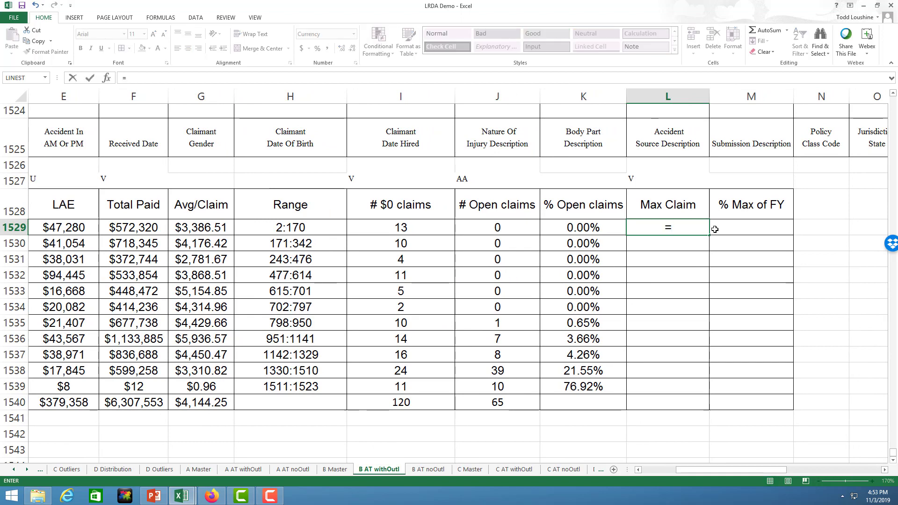
type("max(")
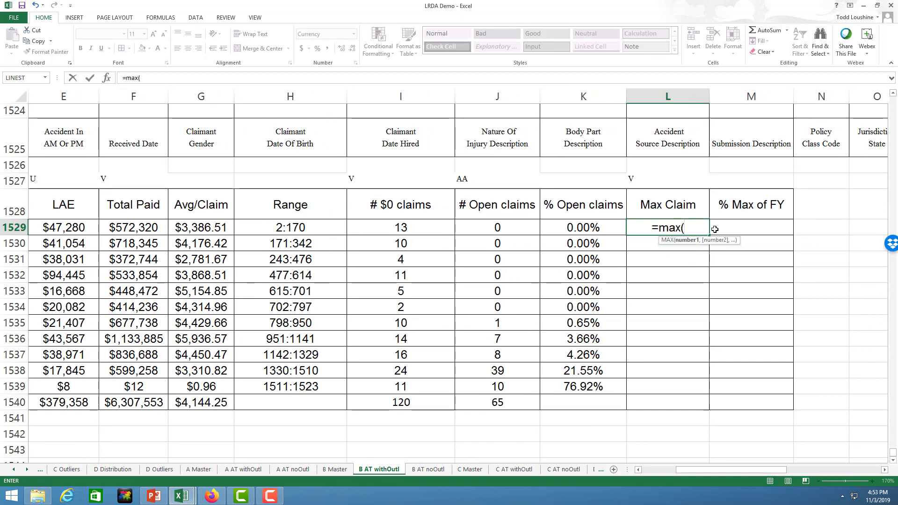
type("z")
key("BackSpace")
type("v")
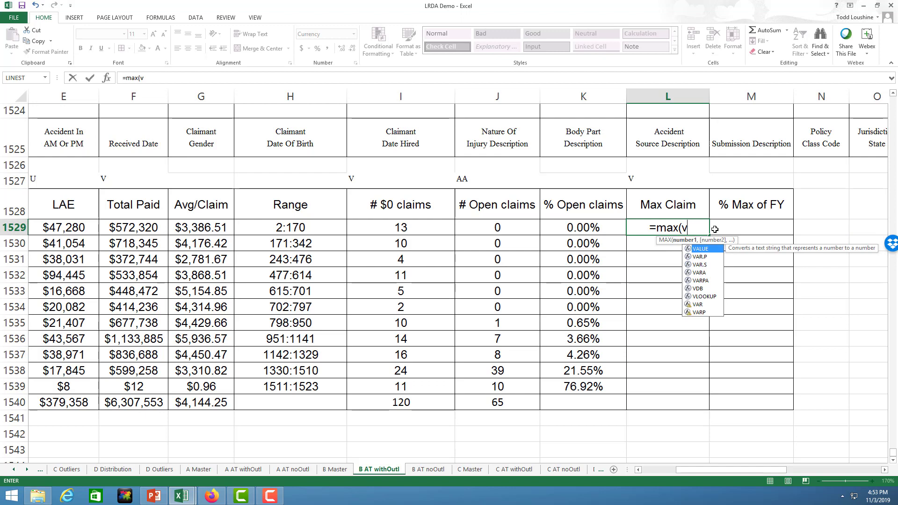
type("2:v170")
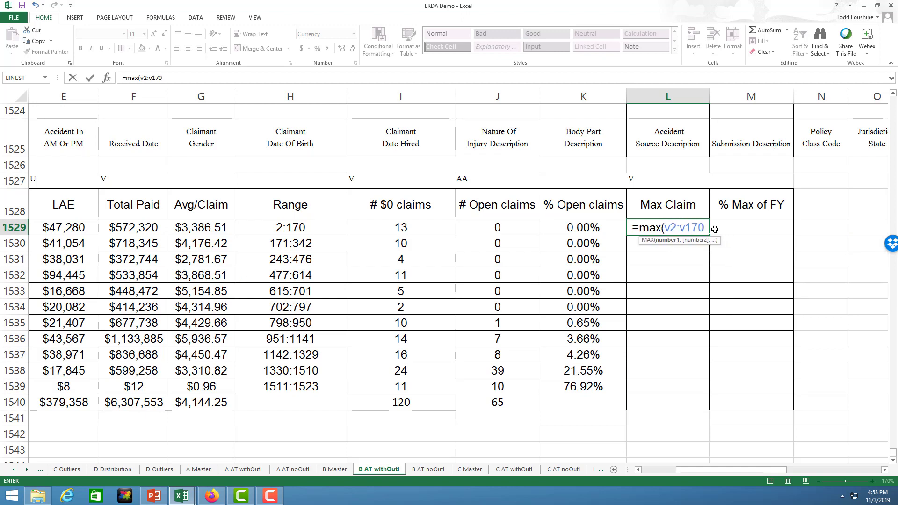
key("Return")
Step: Calculate the fiscal year 2010 Max Claim in L1530 with =MAX(V171:V342)
type("=coun")
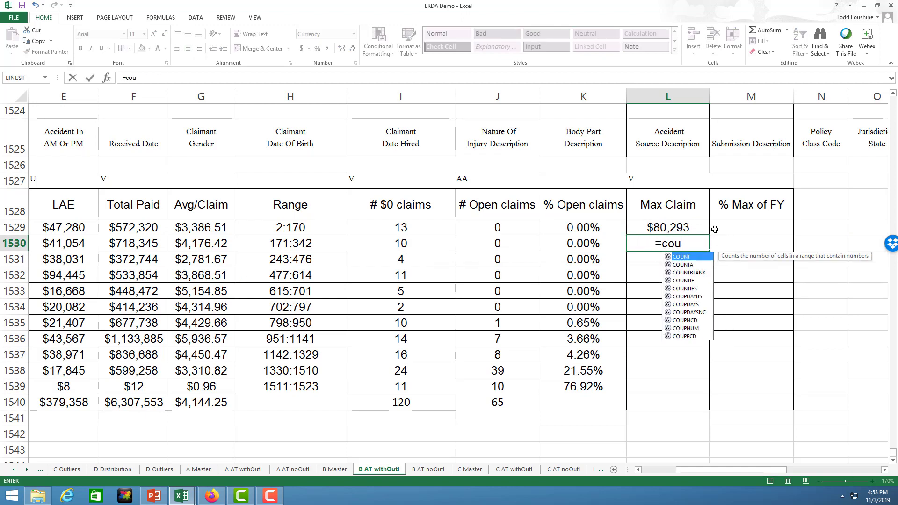
key("BackSpace")
key("BackSpace")
key("BackSpace")
key("BackSpace")
type("max(")
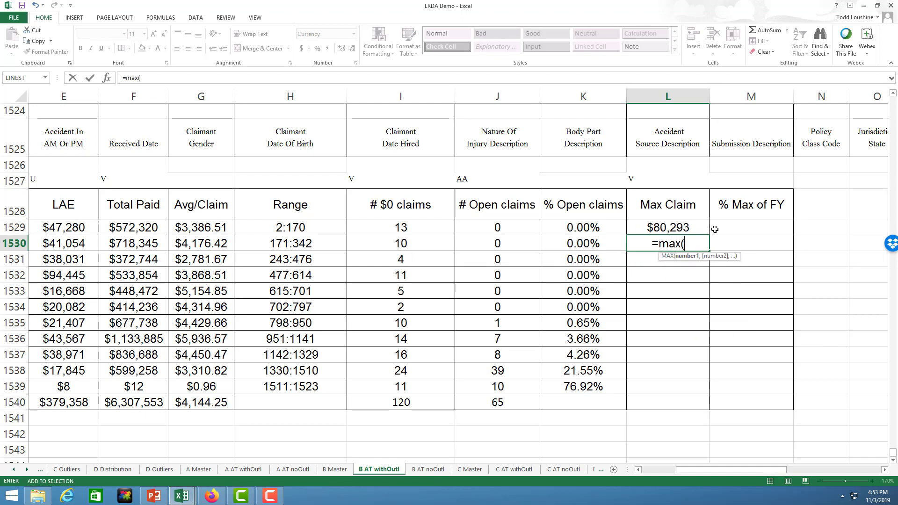
type("v")
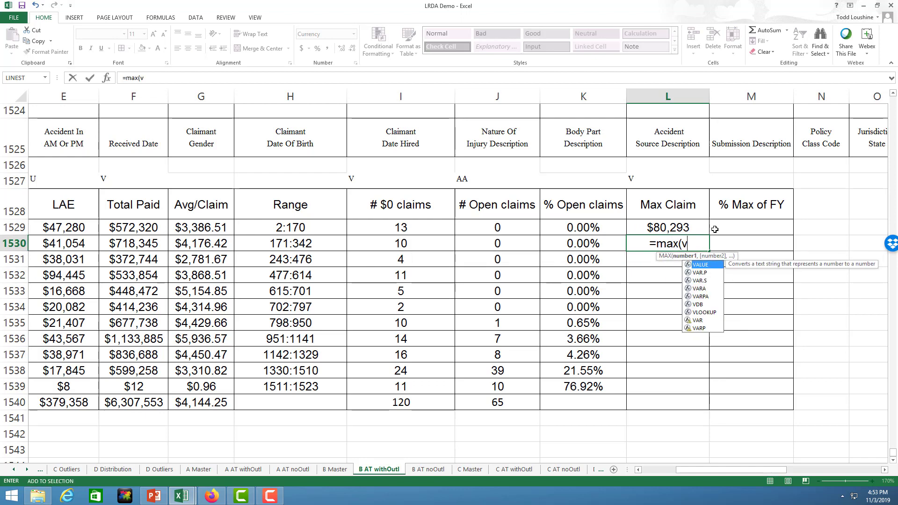
type("171:v")
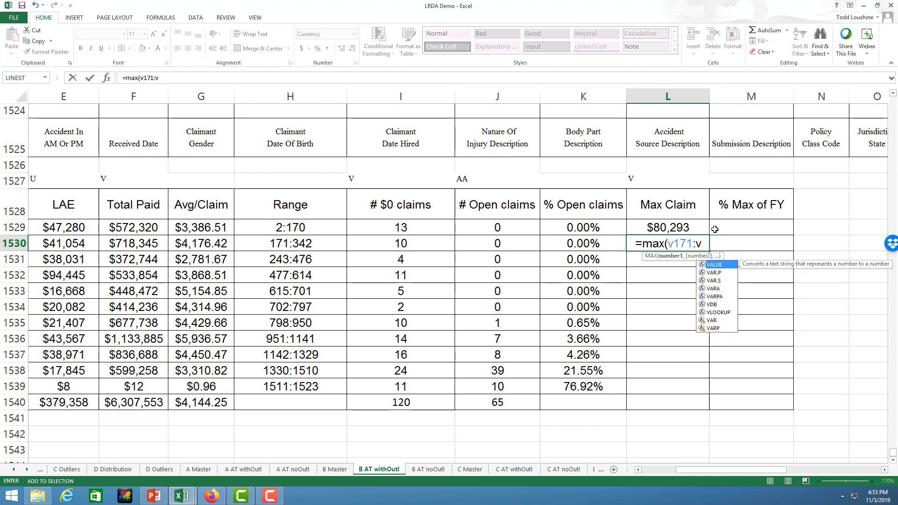
type("342")
key("Return")
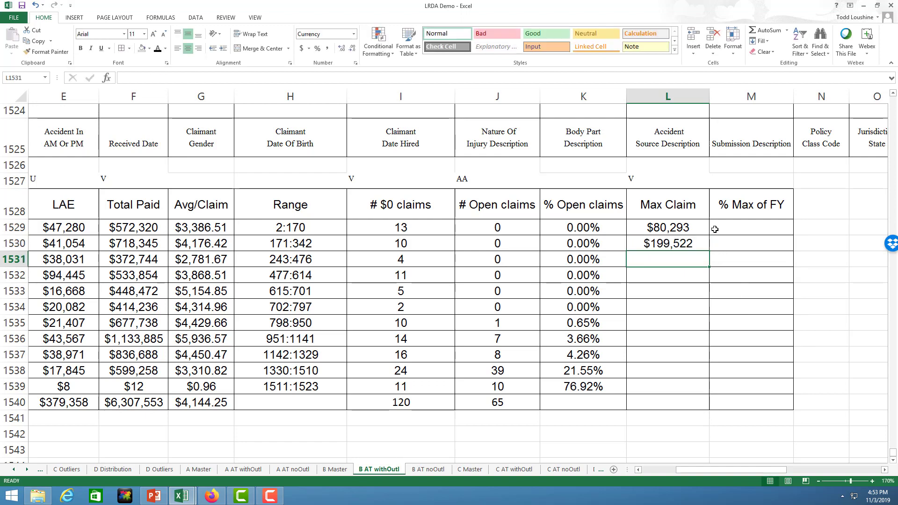
Step: Calculate the fiscal year 2011 Max Claim in L1531 with =MAX(V243:V476)
type("=countif(")
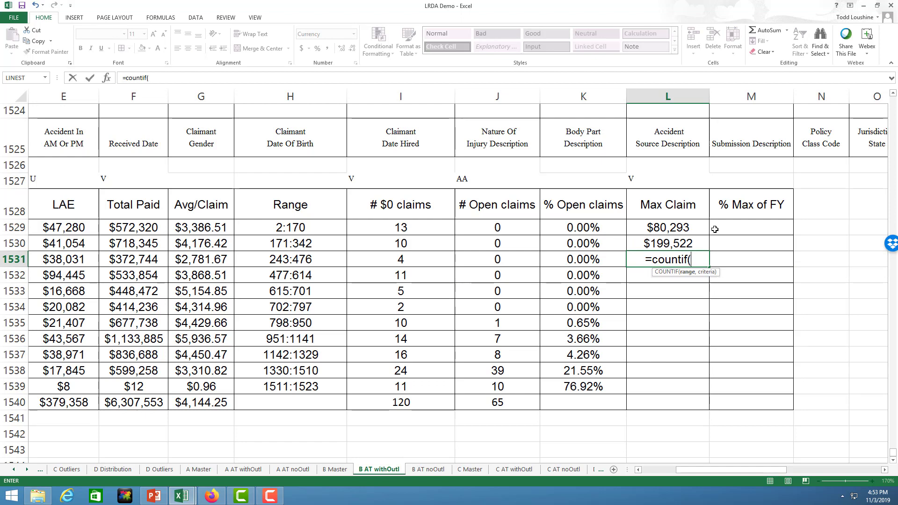
type("v")
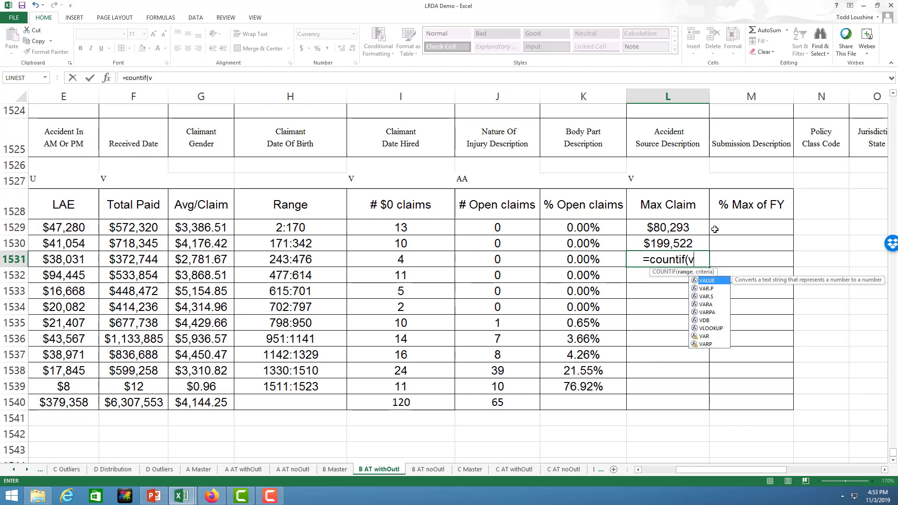
type("243:")
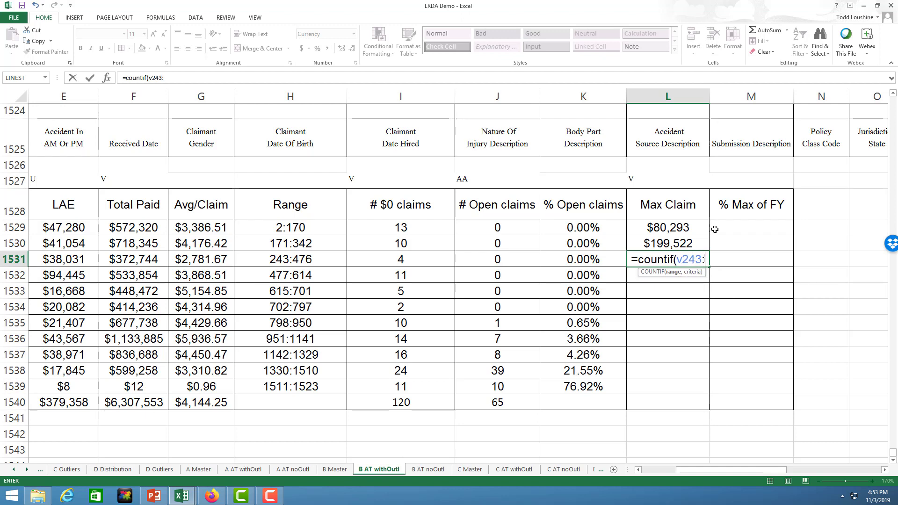
type("v476")
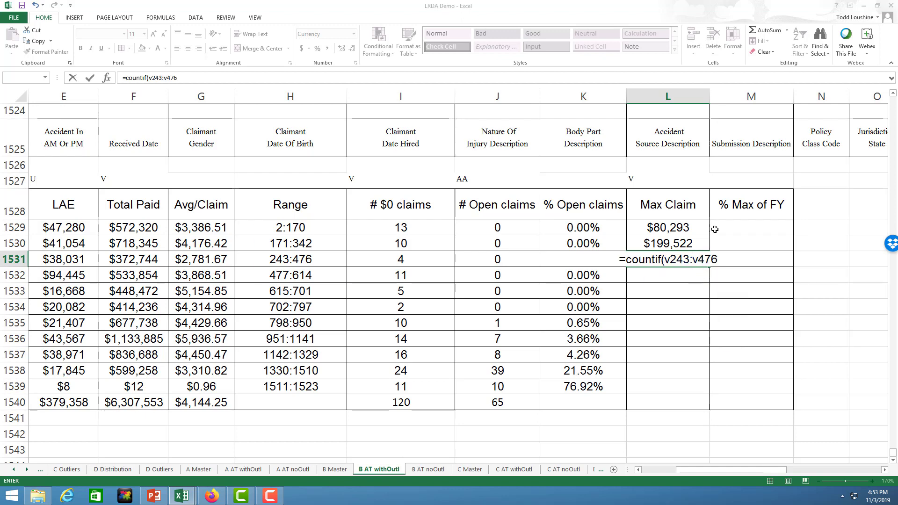
key("Return")
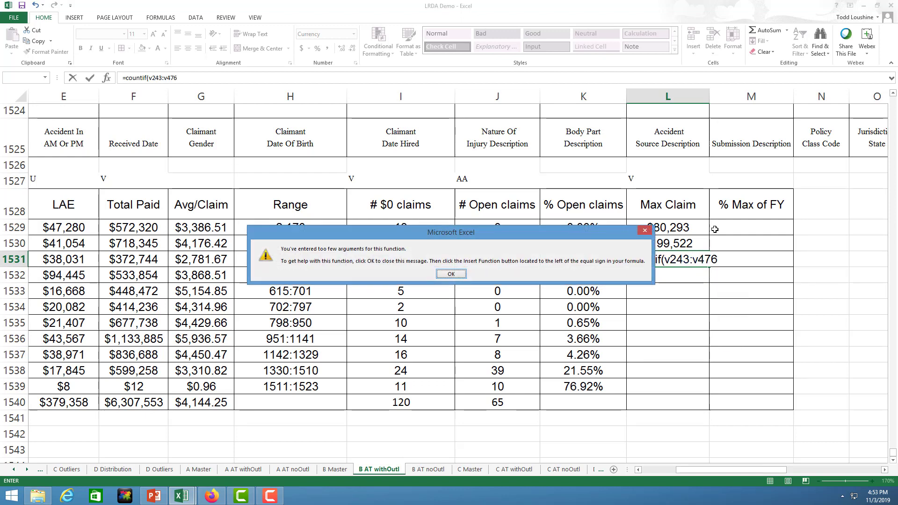
key("Return")
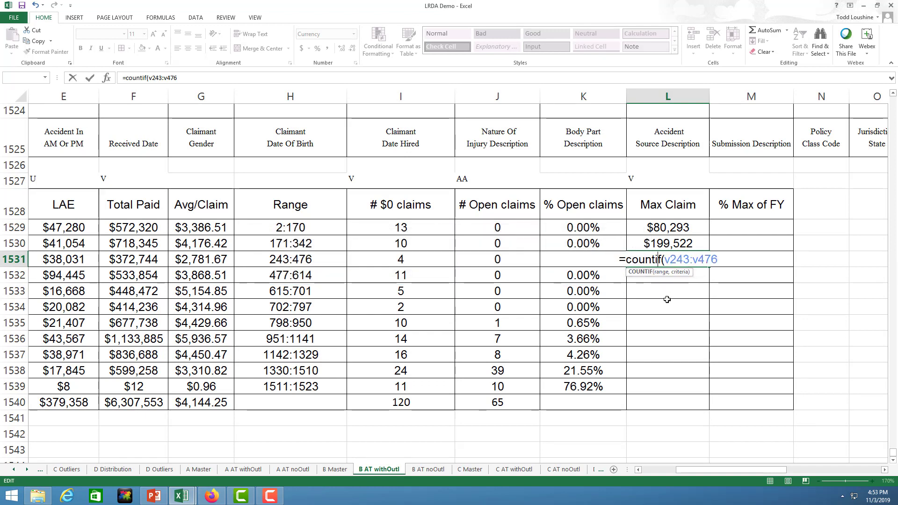
key("BackSpace")
key("BackSpace")
key("BackSpace")
key("BackSpace")
key("BackSpace")
key("BackSpace")
key("BackSpace")
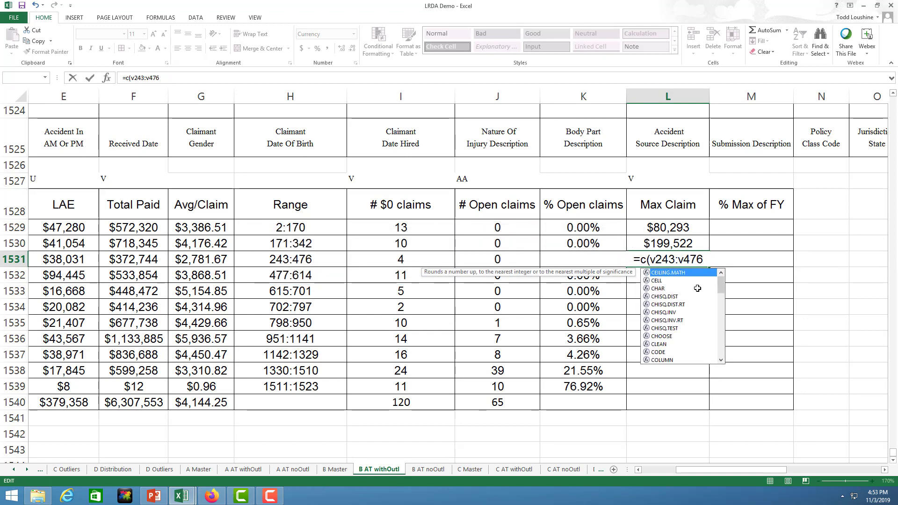
type("max")
key("Return")
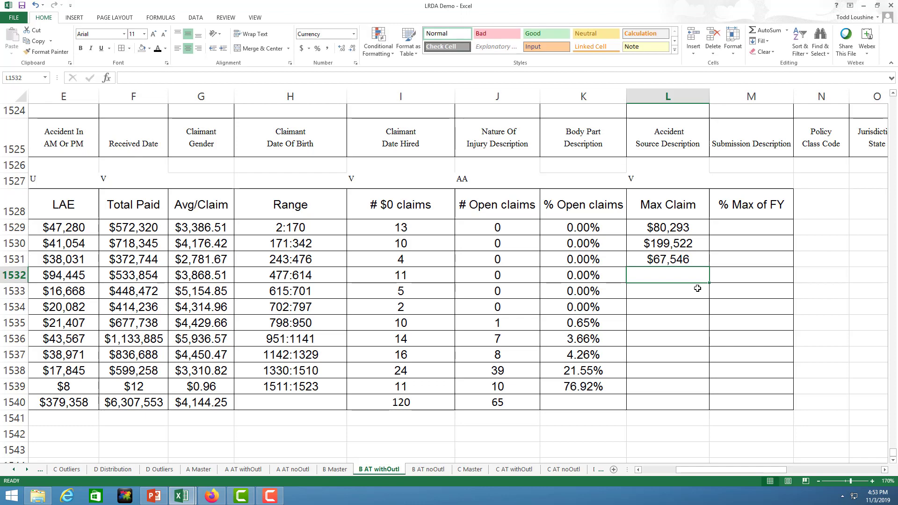
Step: Calculate the fiscal year 2012 Max Claim in L1532 with =MAX(V477:V614)
type("=max")
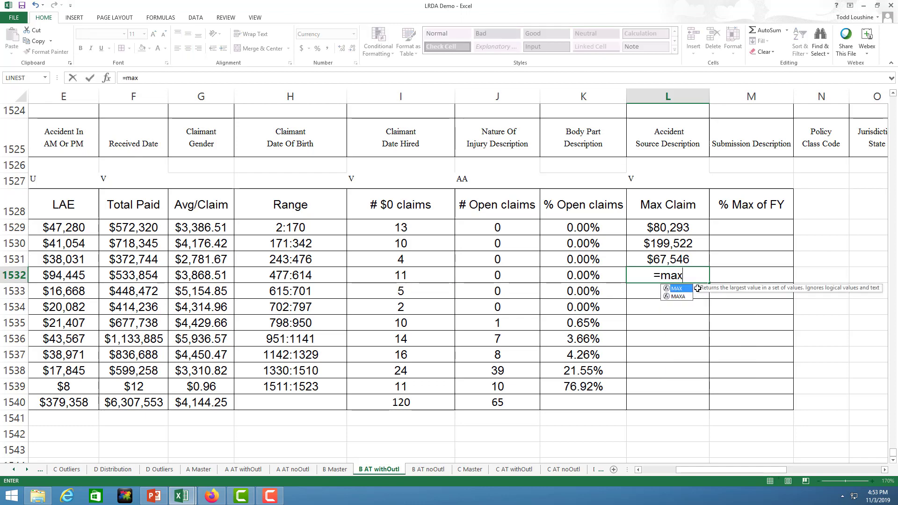
type("(v")
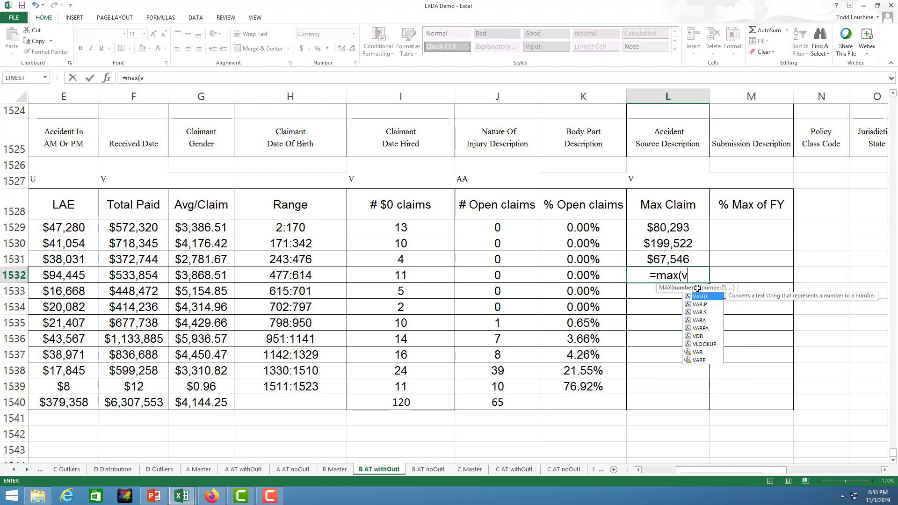
type("477:")
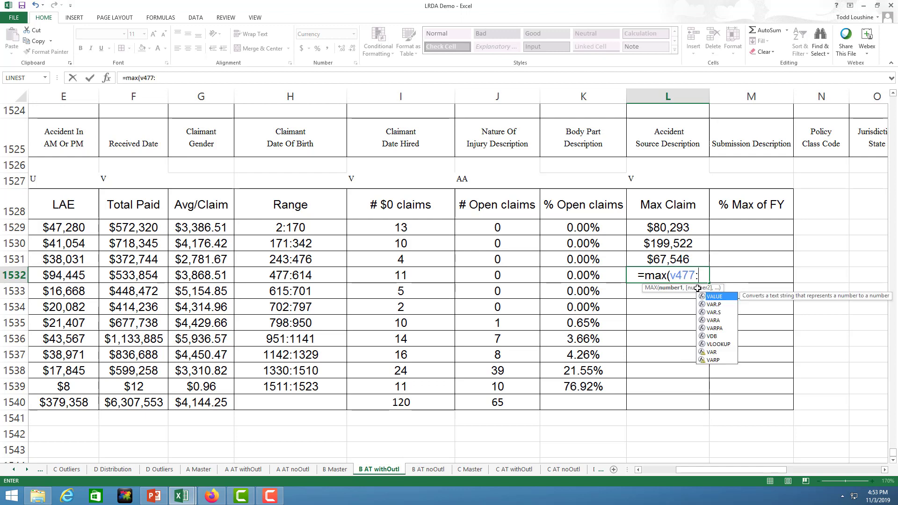
type("v614")
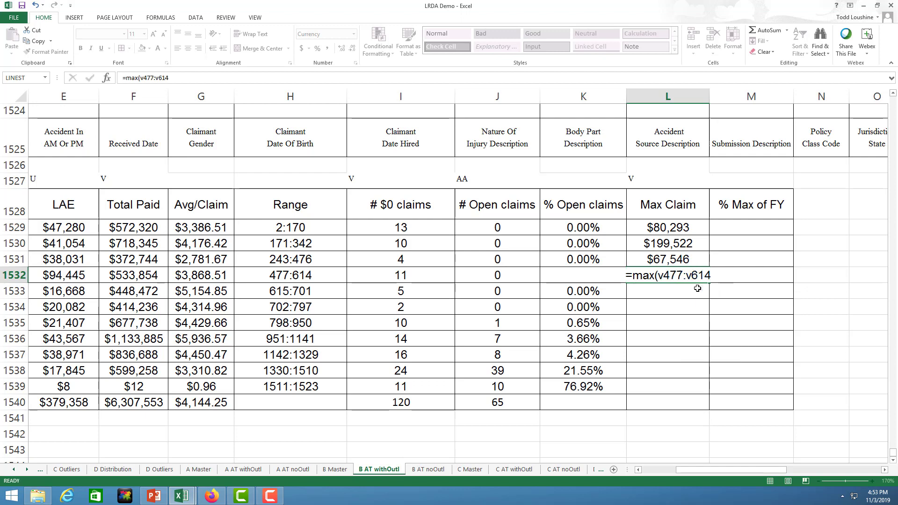
key("Return")
Step: Calculate the fiscal year 2013 Max Claim in L1533 with =MAX(V615:V701)
type("=max(v")
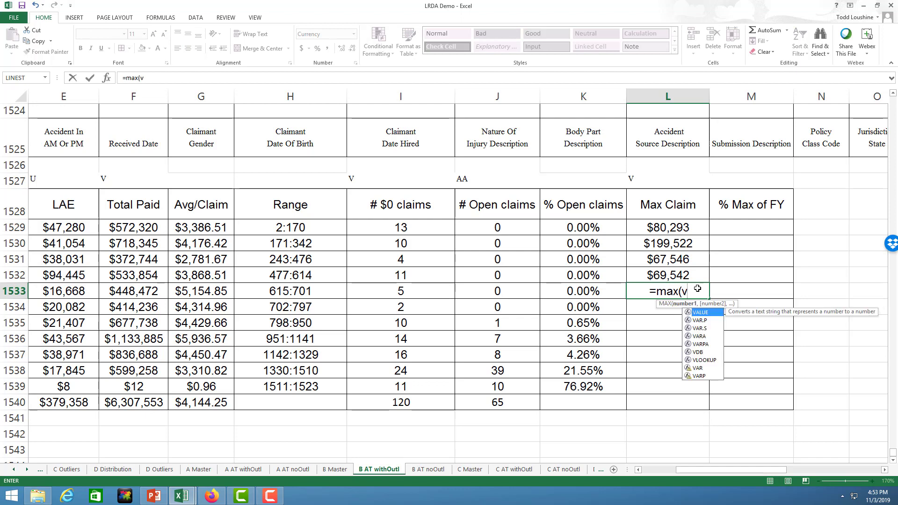
type("615:cv")
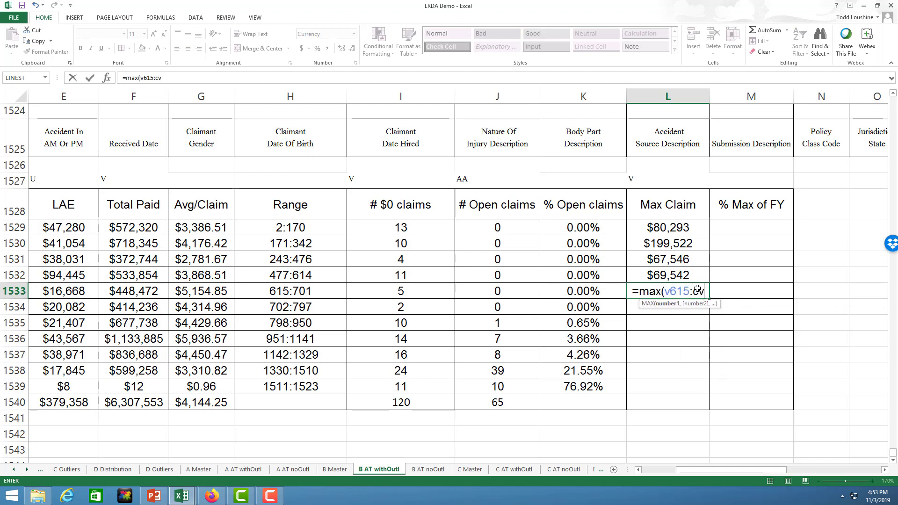
key("BackSpace")
key("BackSpace")
type("v")
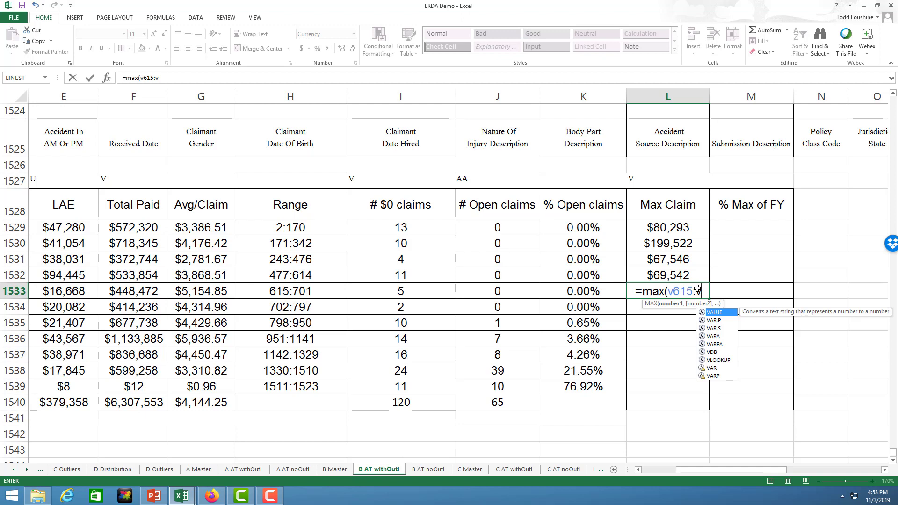
type("701)")
key("Return")
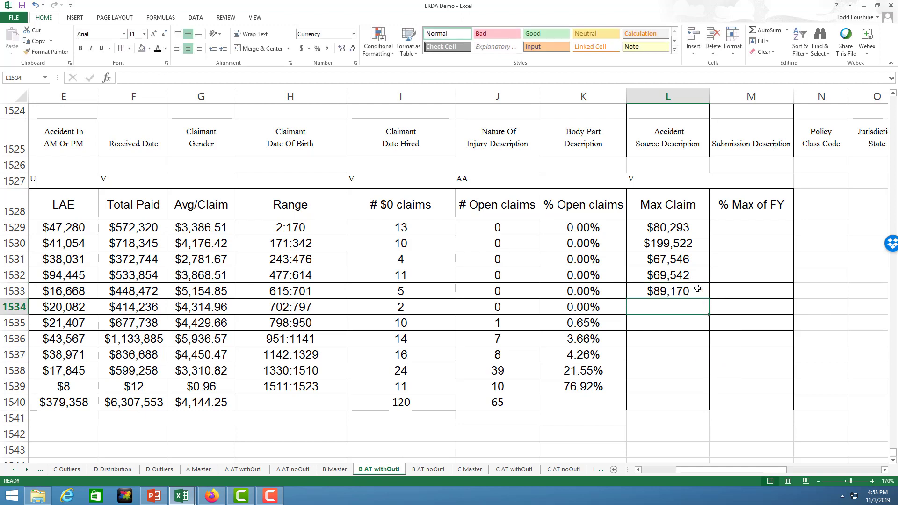
Step: Calculate the 2014 maximum claim in L1534 with a MAX formula over V702:V797
type("=ma")
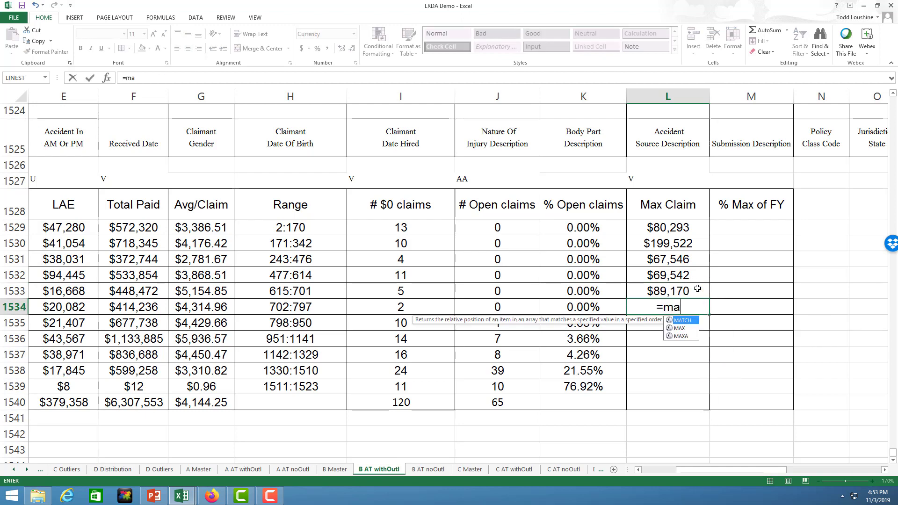
type("x(v")
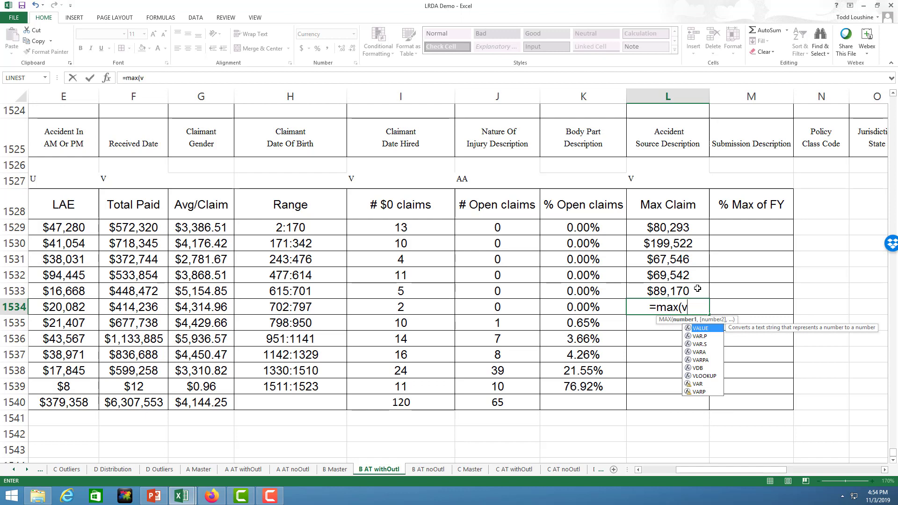
type("702:v")
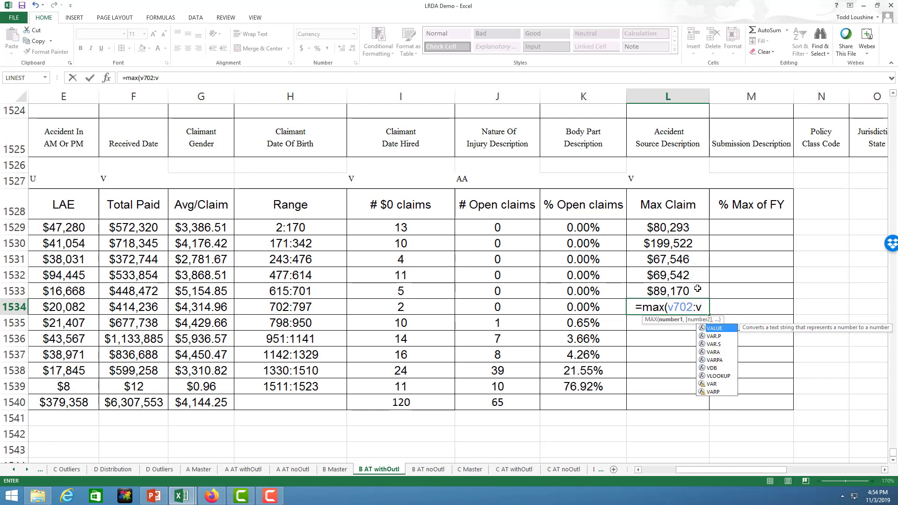
type("797")
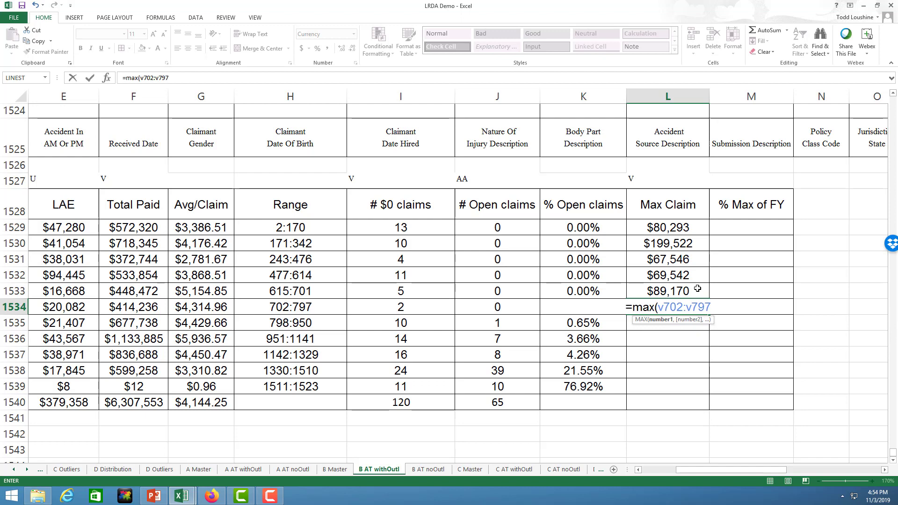
key("Return")
Step: Calculate the 2015 maximum claim in L1535 with a MAX formula over V798:V950
type("=")
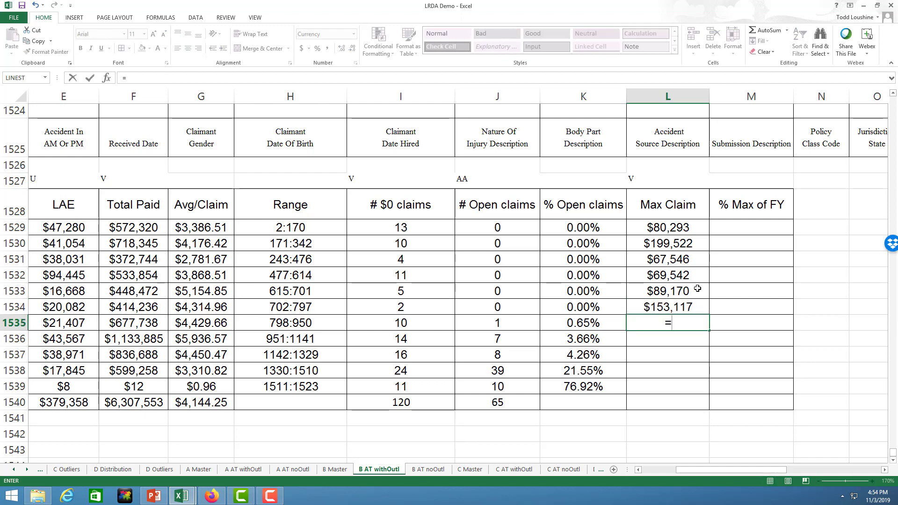
type("max(v")
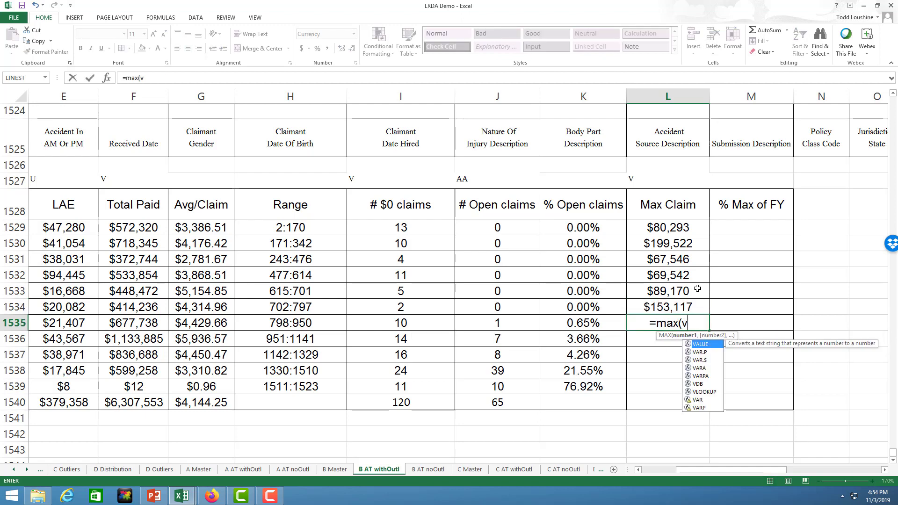
type("798:v")
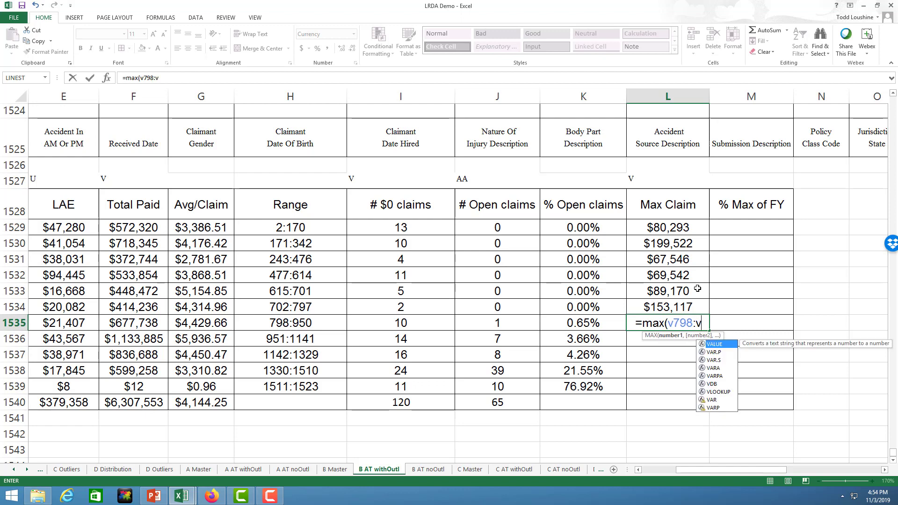
type("95")
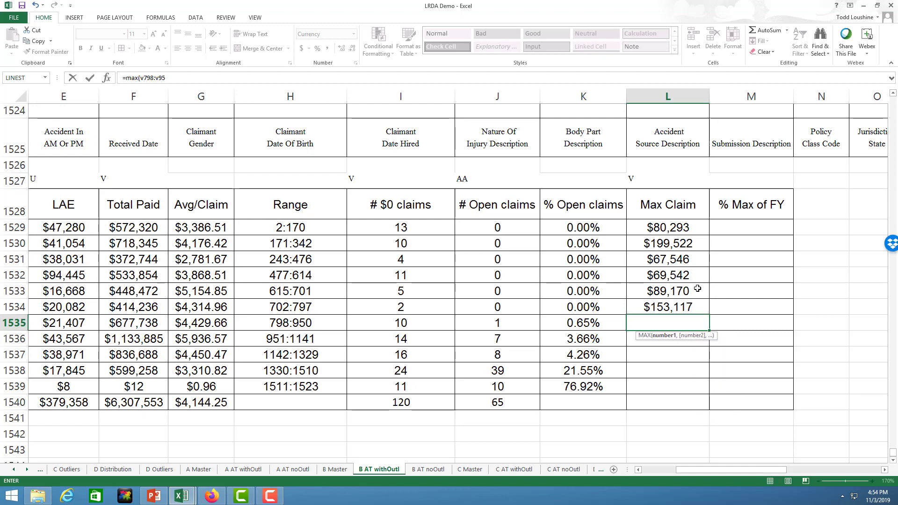
type("0")
key("Return")
Step: Calculate the 2016 maximum claim in L1536 with a MAX formula over V951:V1141
type("=,ma")
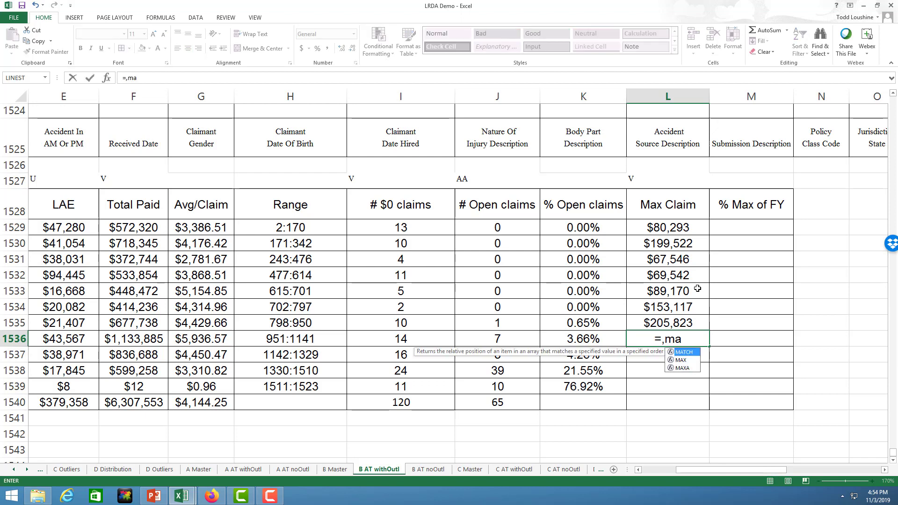
key("BackSpace")
key("BackSpace")
key("BackSpace")
type("v")
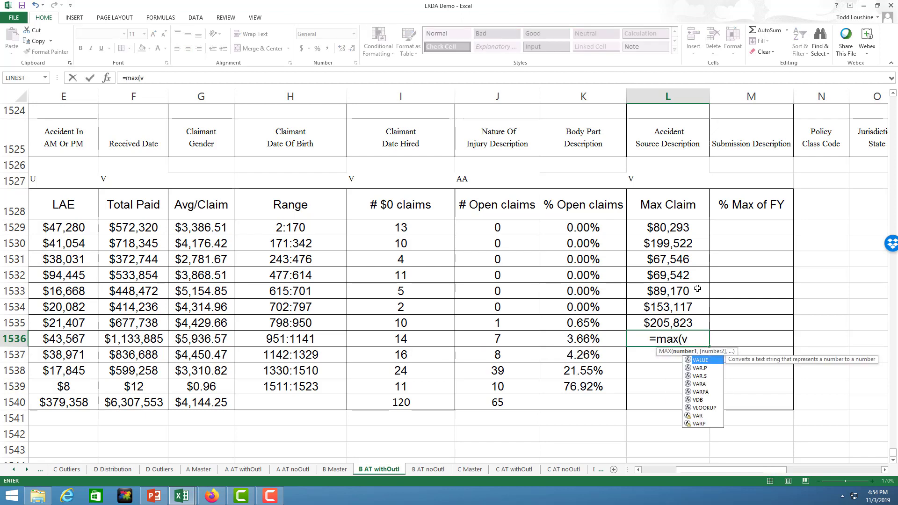
type("951:v")
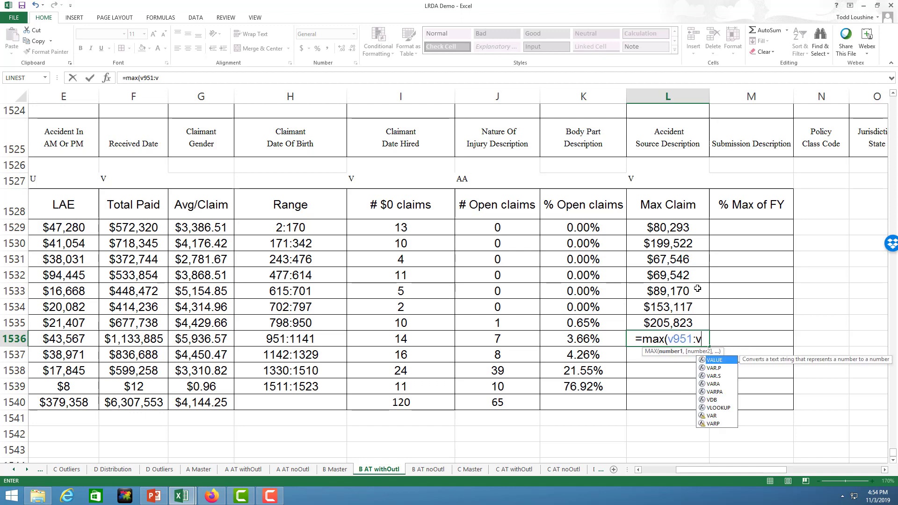
type("1141")
key("Return")
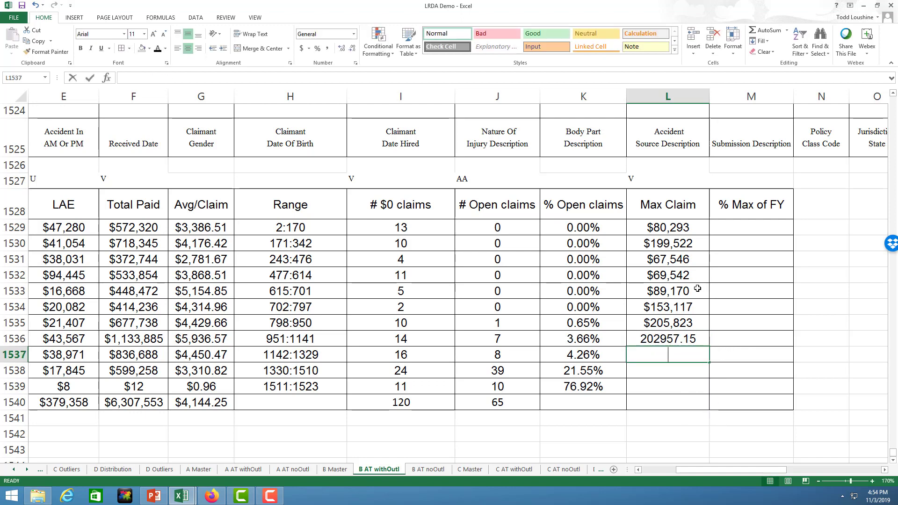
Step: Calculate the 2017 maximum claim in L1537 with a MAX formula over V1142:V1329
type("=max(v")
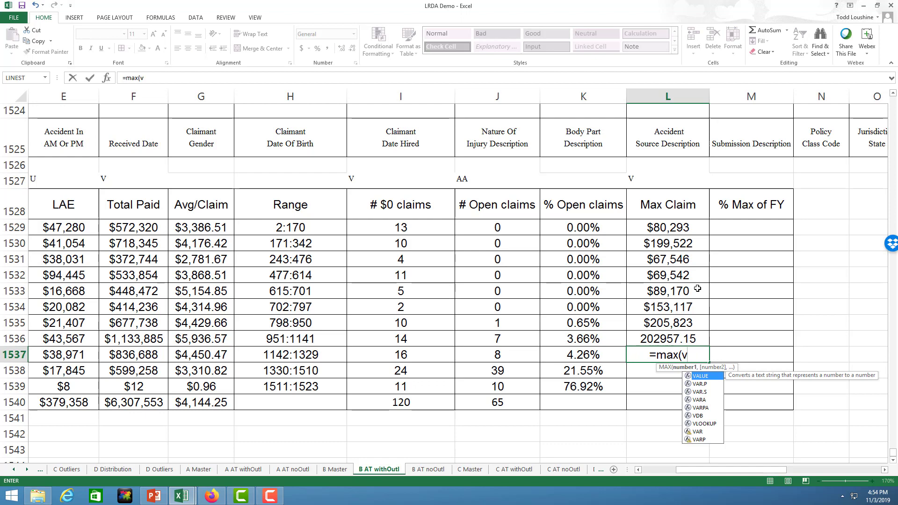
type("114")
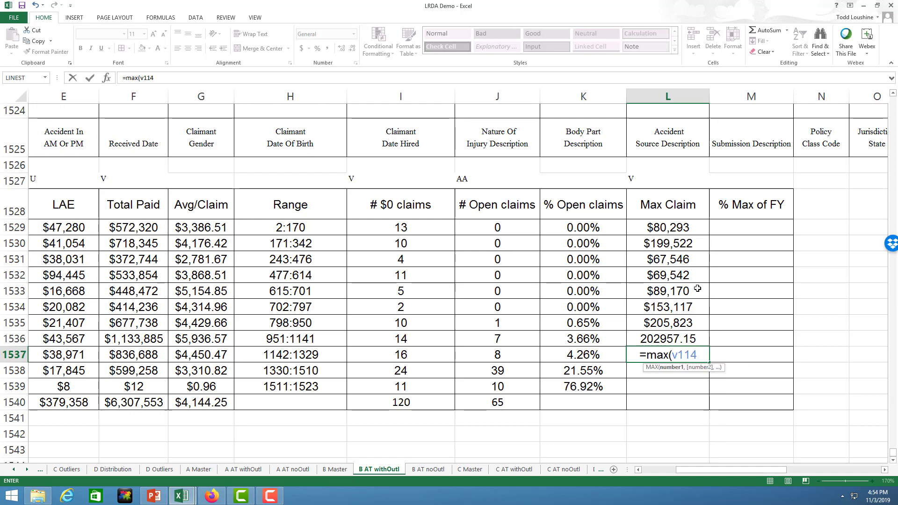
type("2:v1329")
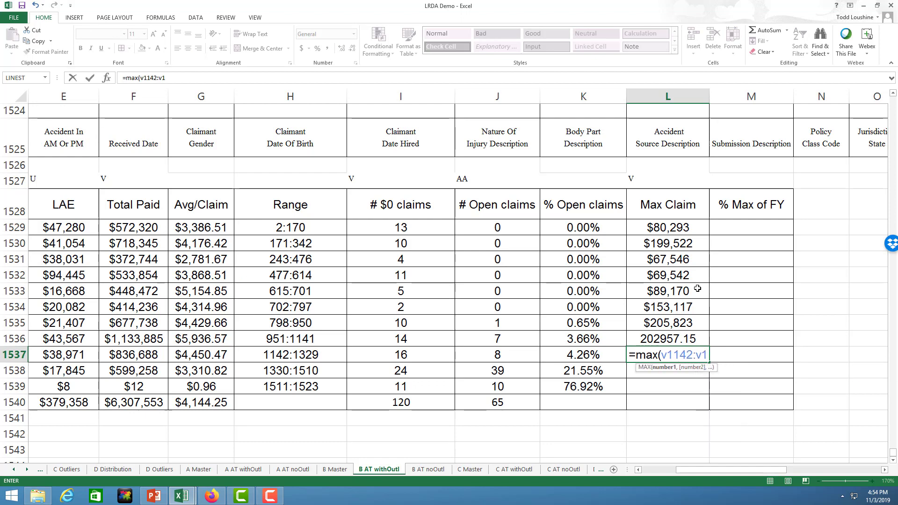
key("Return")
Step: Calculate the 2018 maximum claim in L1538 with a MAX formula over V1330:V1510
type("=max(v")
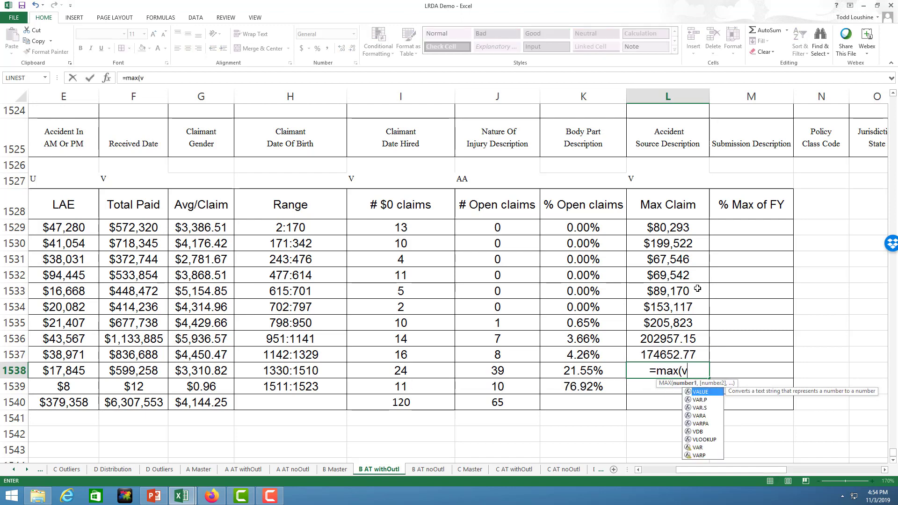
type("1330:v")
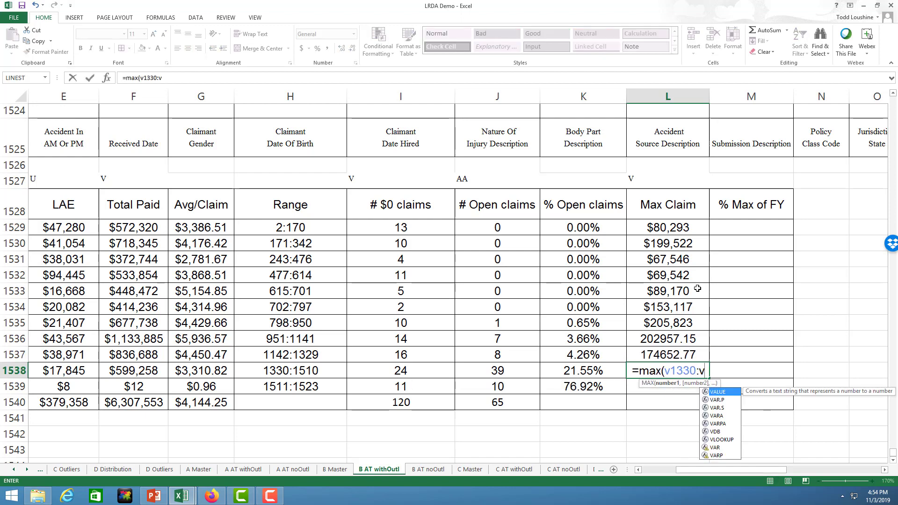
type("1510")
key("Return")
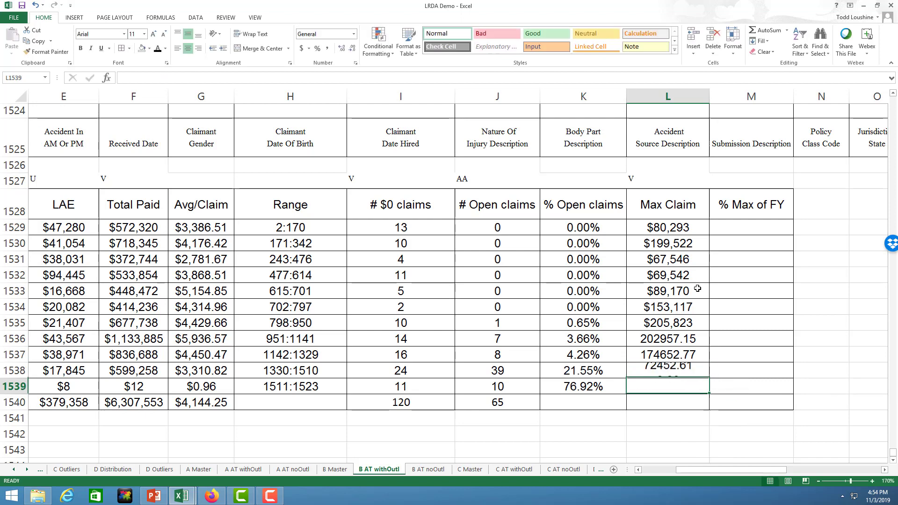
Step: Calculate the 2019 maximum claim in L1539 with a MAX formula over V1511:V1523
type("=a")
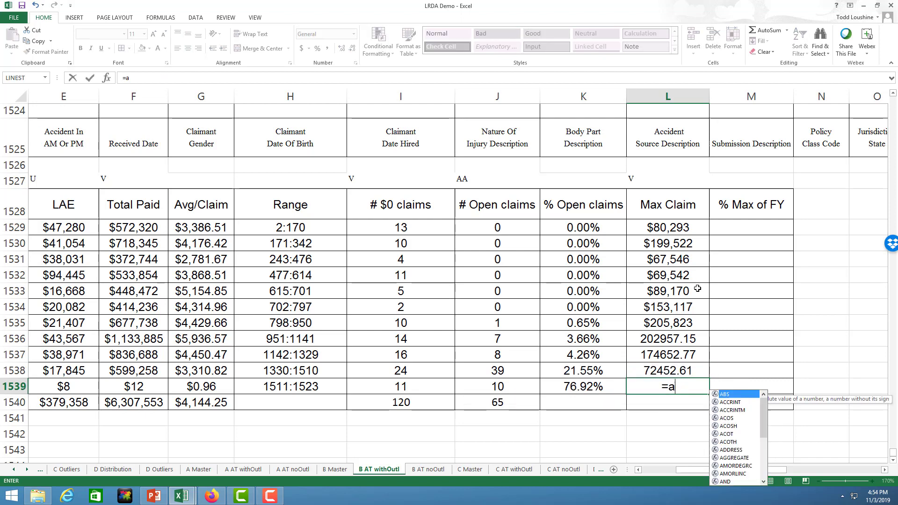
key("BackSpace")
type("max(v1")
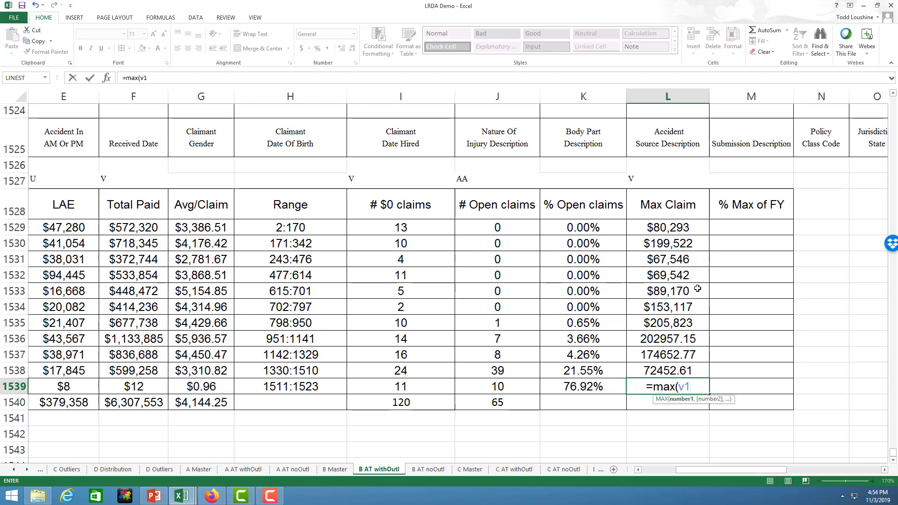
type("511;v")
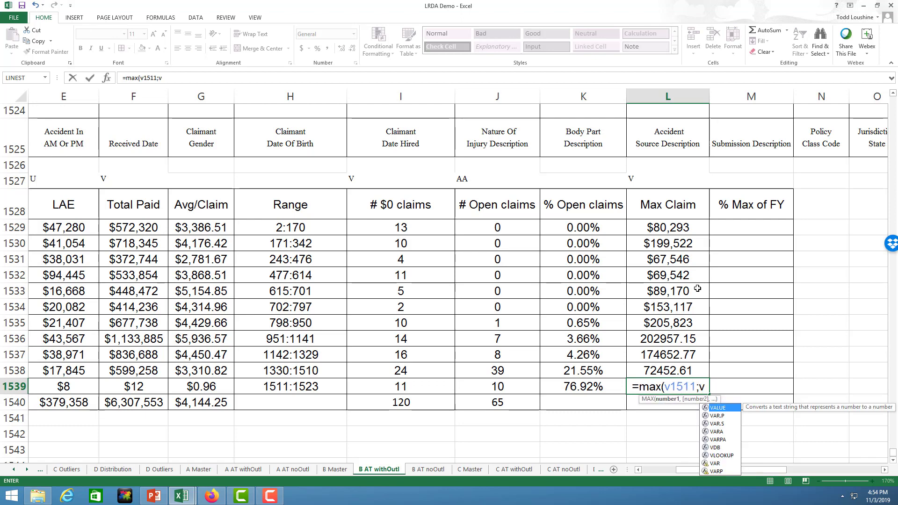
key("BackSpace")
key("BackSpace")
type(":v1523")
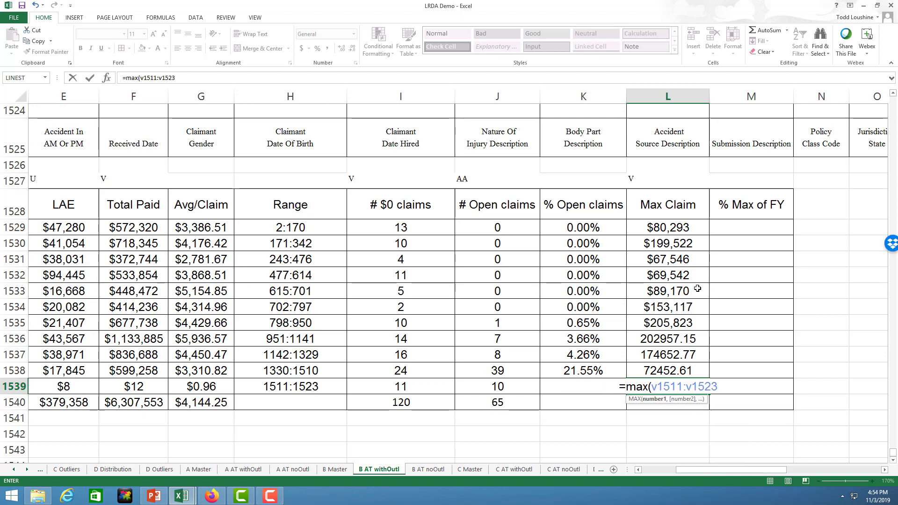
key("Return")
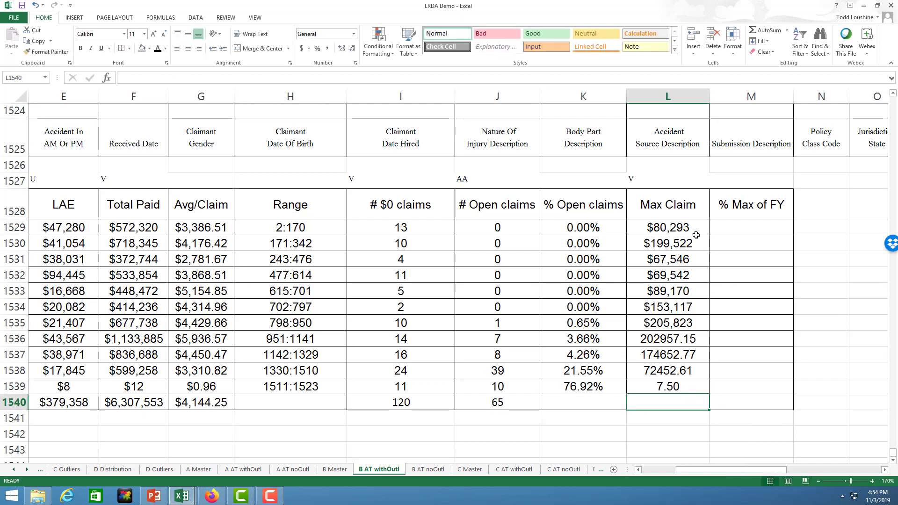
Step: Format the Max Claim values in L1529:L1539 as Currency without decimal places
left_click_drag(695, 235, 692, 386)
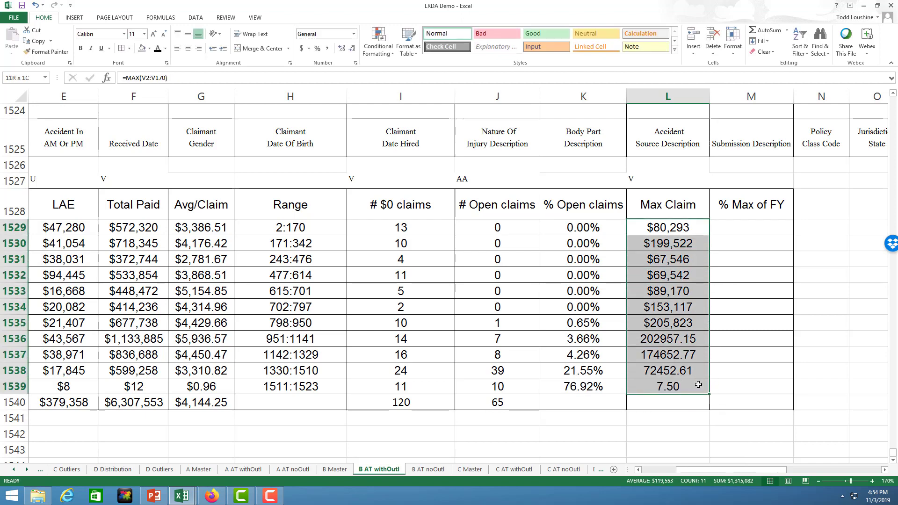
left_click(354, 34)
left_click(332, 91)
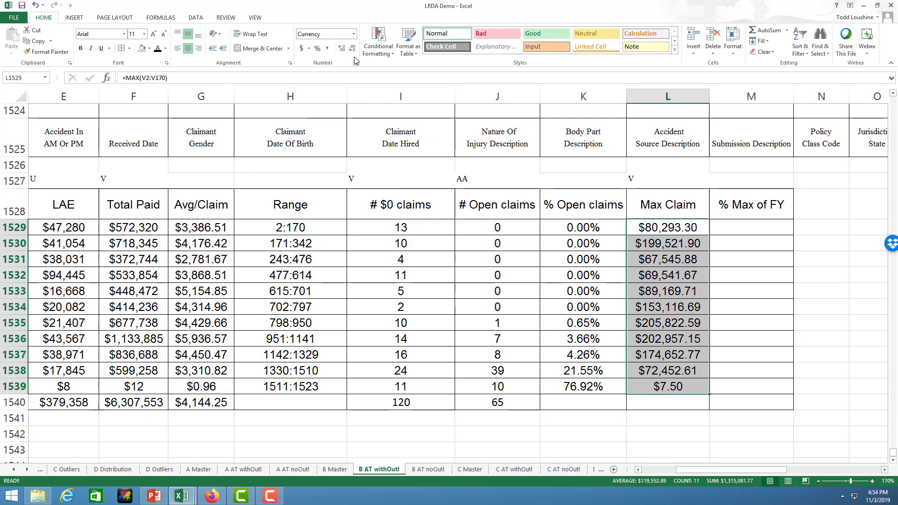
double_click(354, 50)
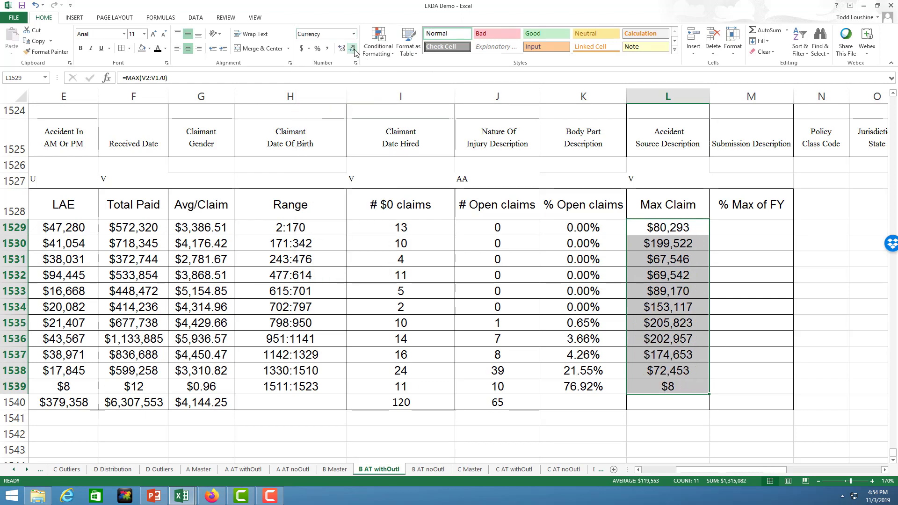
Step: Calculate the first % Max of FY value in M1529 by dividing Max Claim L1529 by Total Paid F1529
left_click(776, 356)
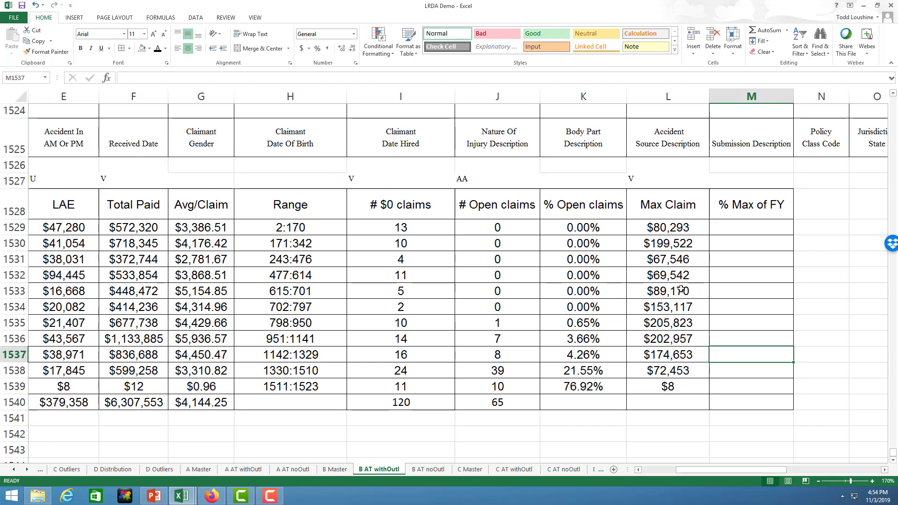
left_click(750, 226)
type("=")
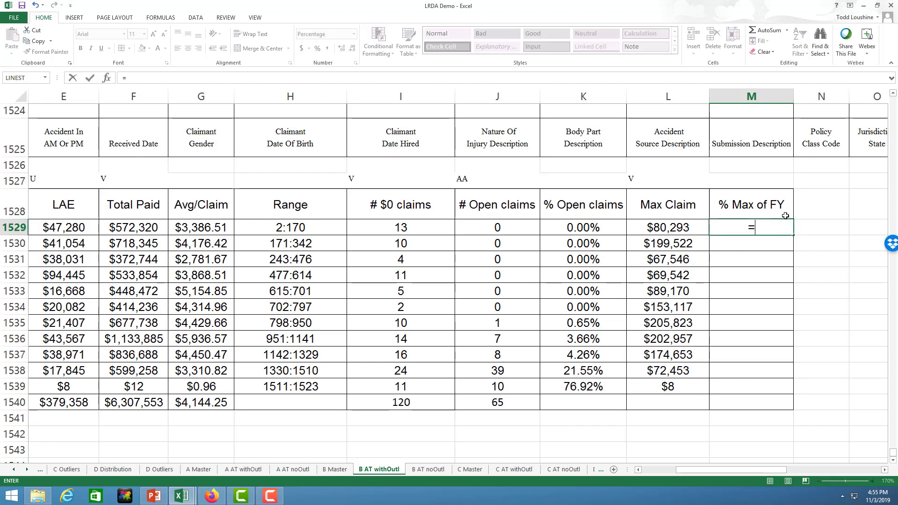
left_click(670, 227)
type("/")
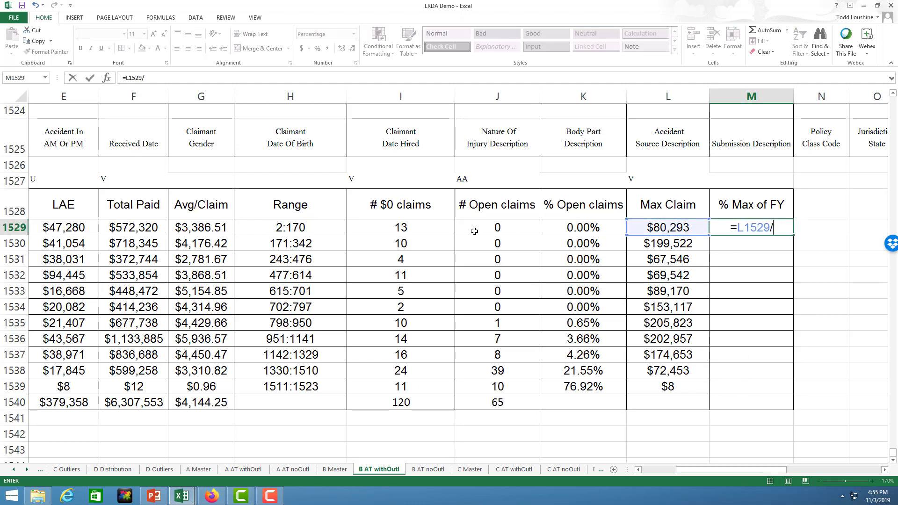
left_click(149, 226)
key("Return")
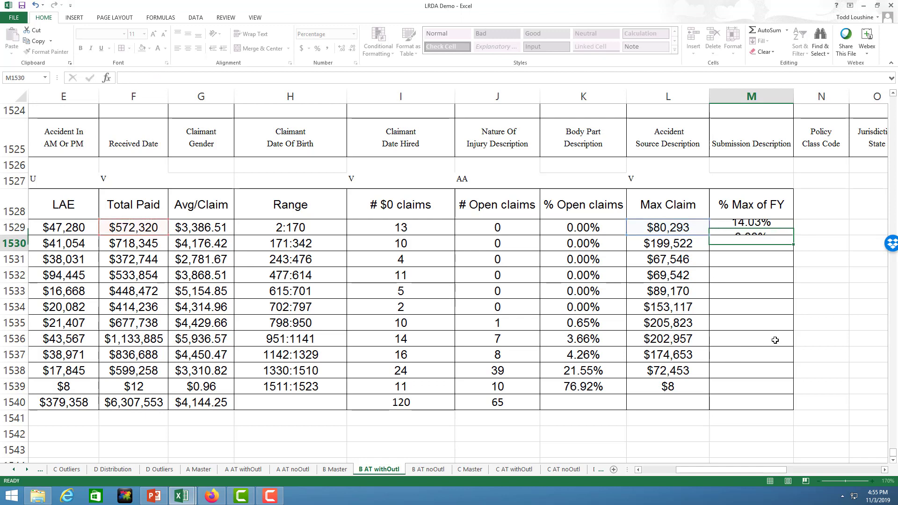
Step: Fill the % Max of FY formula from M1529 down through M1539
left_click(763, 229)
left_click_drag(794, 238, 790, 395)
left_click(780, 406)
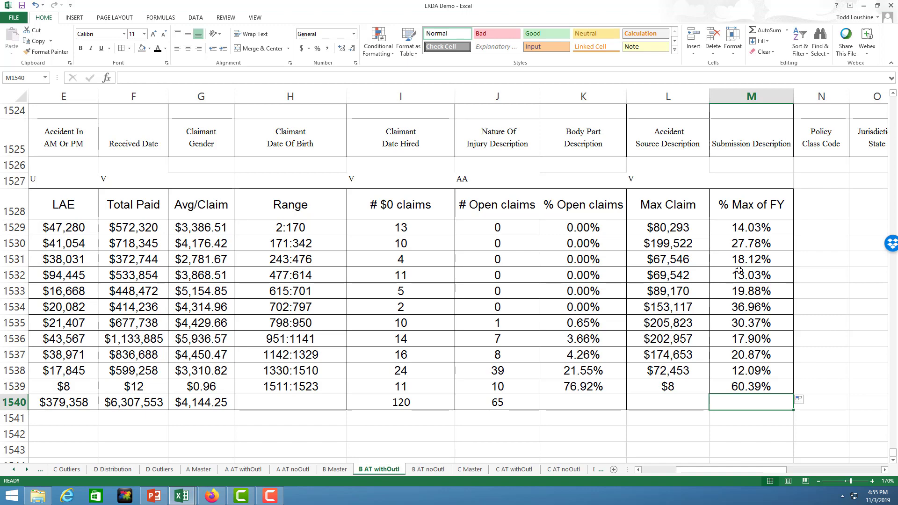
Step: Select the FY and Count headings of the fiscal-year summary table in A1528:B1528
left_click(537, 449)
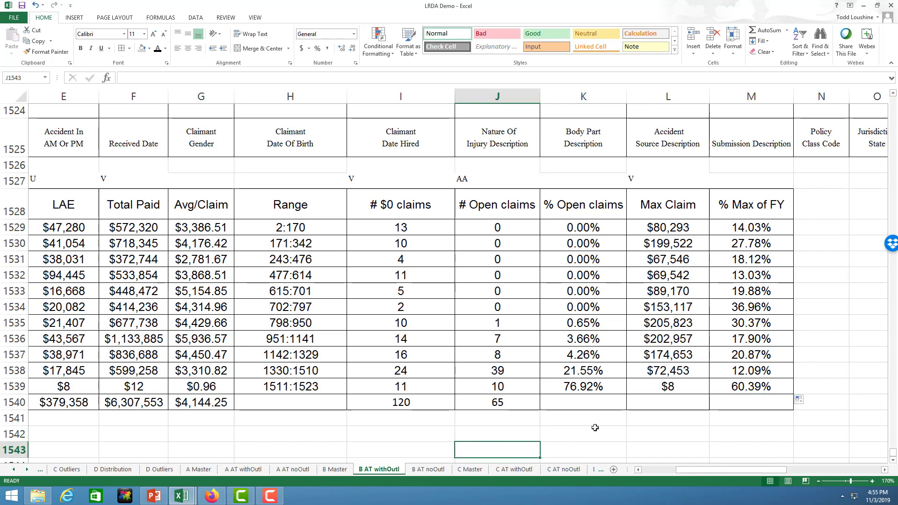
left_click_drag(736, 462, 677, 468)
scroll(507, 419, "down", 1)
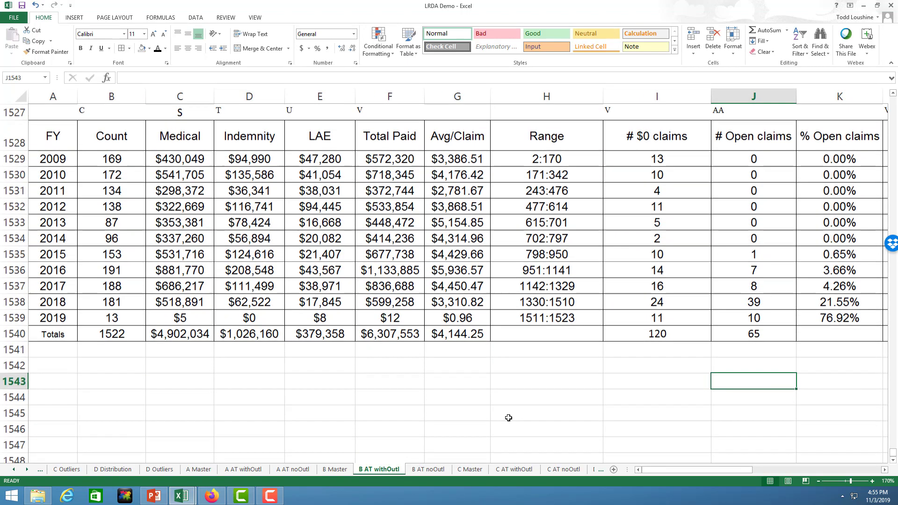
scroll(545, 405, "up", 1)
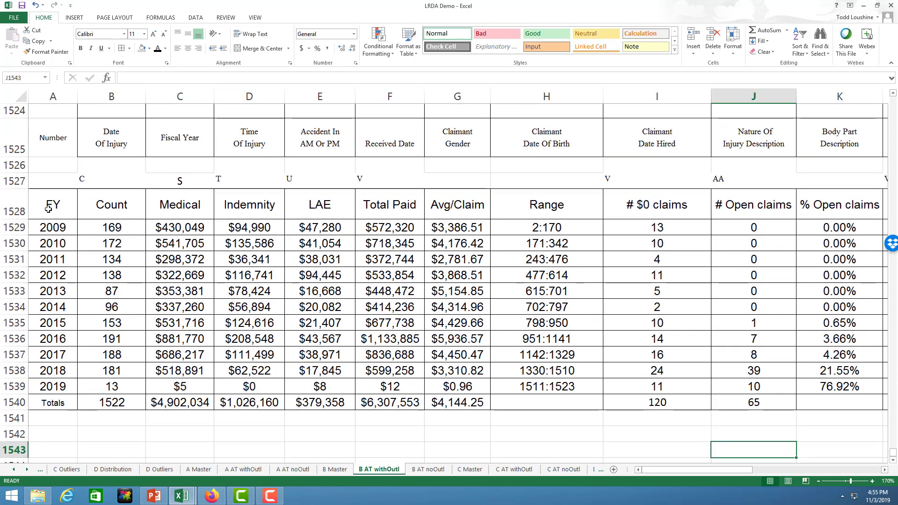
left_click(97, 204)
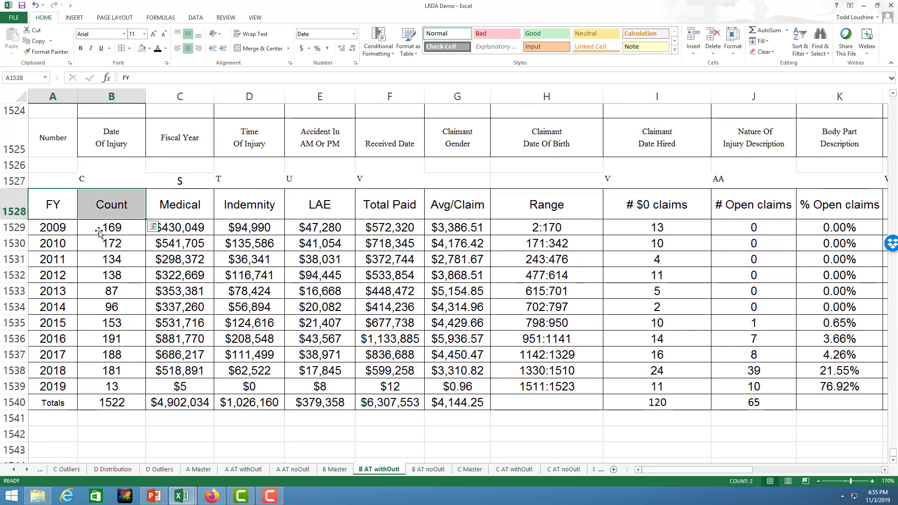
key("Down")
key("Down")
key("Down")
key("Down")
left_click_drag(57, 212, 96, 366)
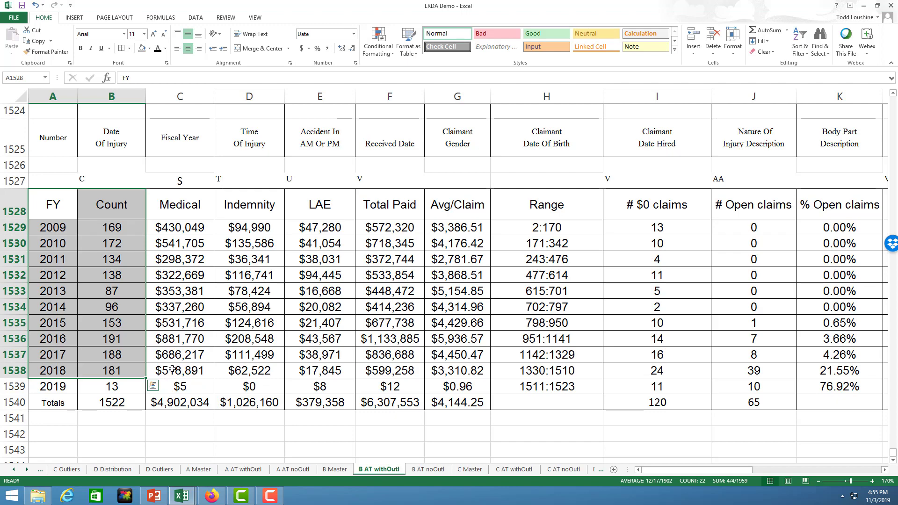
key("ctrl+c")
scroll(145, 376, "down", 3)
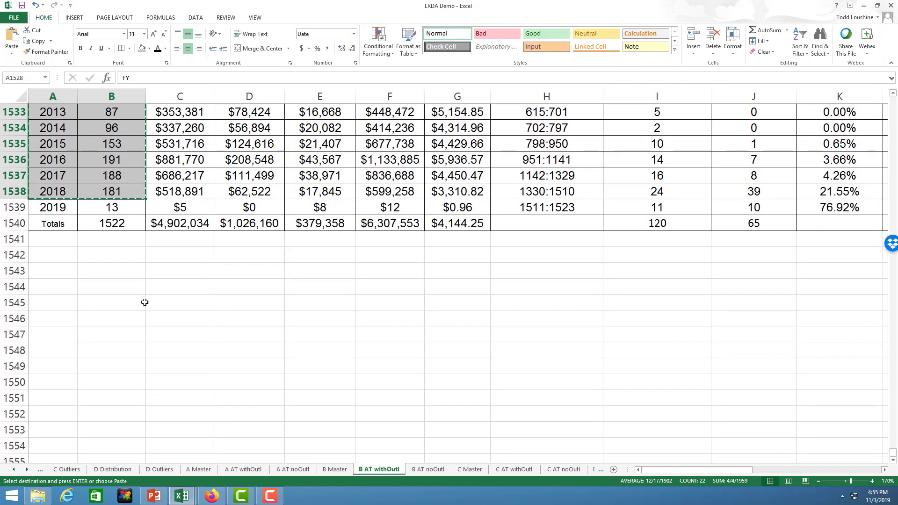
left_click(190, 251)
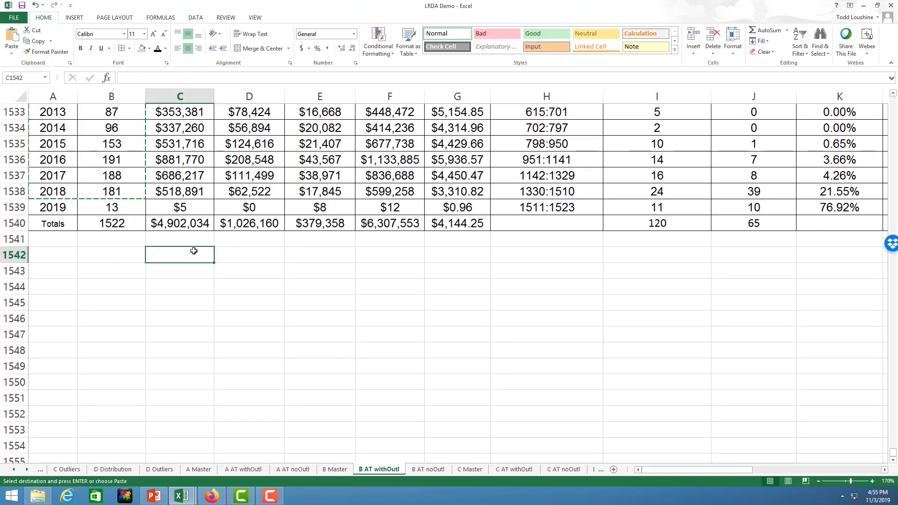
scroll(247, 269, "up", 5)
left_click(256, 271)
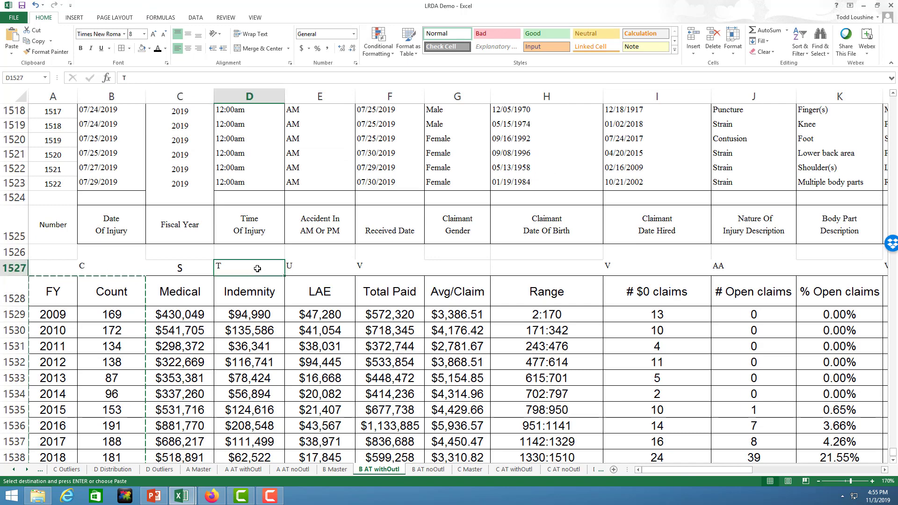
key("Escape")
left_click(335, 280)
Step: Insert a markers-only scatter chart of the FY and Count data in A1528:B1538
left_click_drag(45, 298, 106, 401)
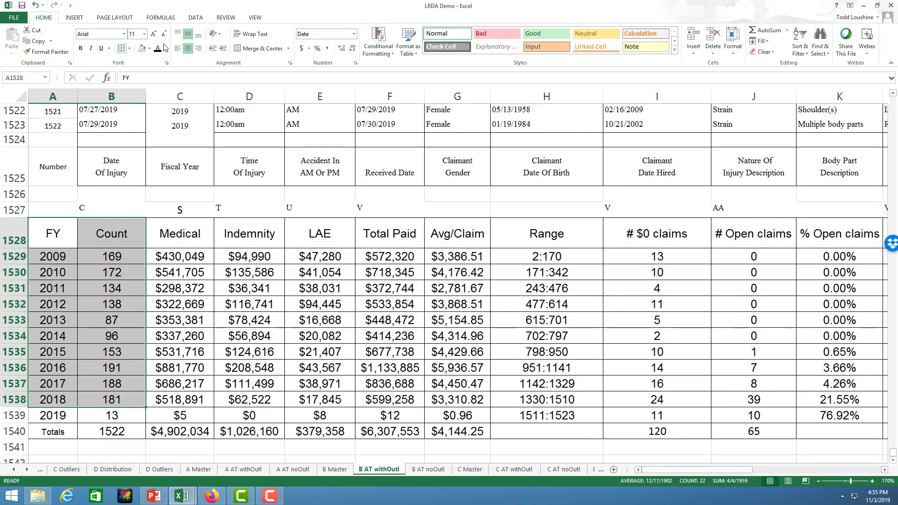
left_click(77, 18)
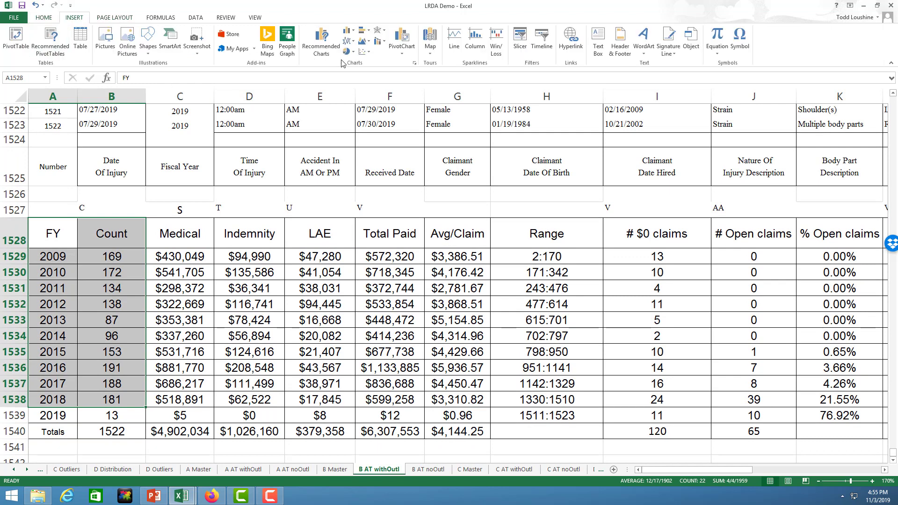
left_click(361, 51)
left_click(371, 82)
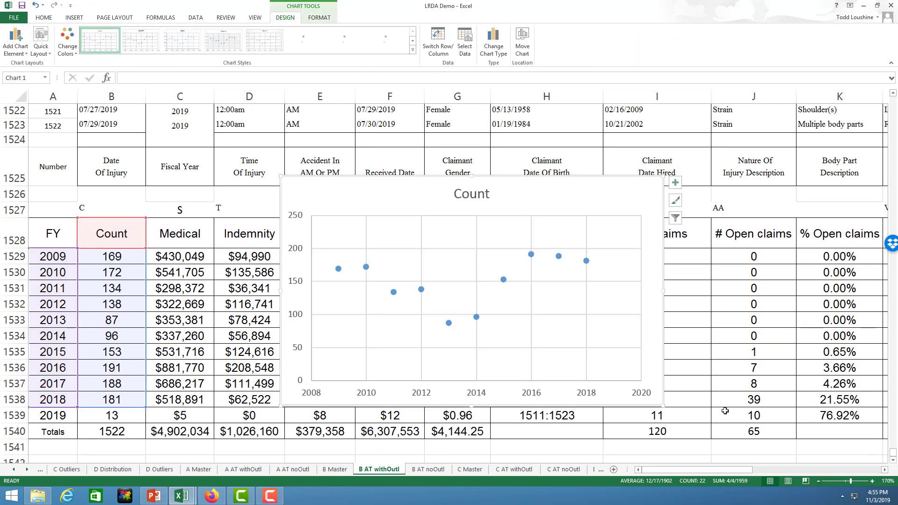
Step: Move the Count scatter chart directly below the summary table's Totals row and reduce its height to end around row 1553
scroll(788, 257, "down", 2)
left_click_drag(645, 166, 400, 431)
scroll(481, 437, "down", 4)
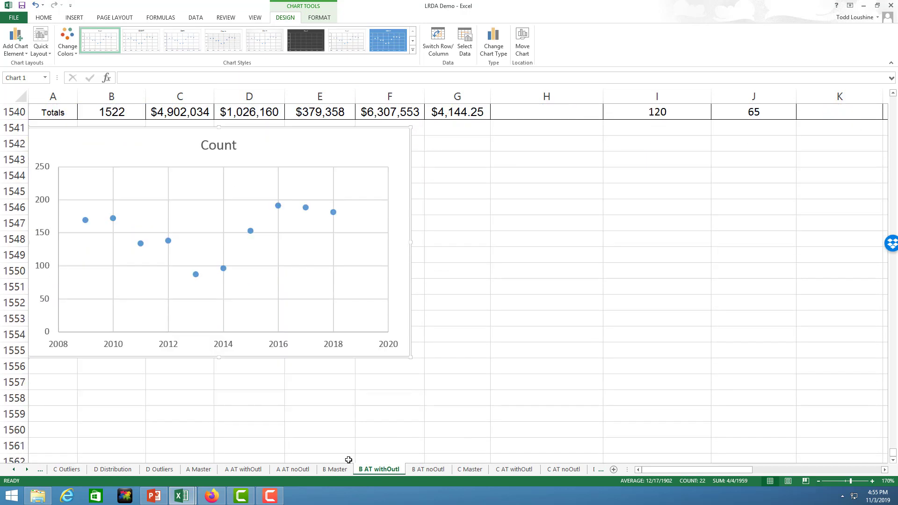
left_click_drag(409, 357, 411, 326)
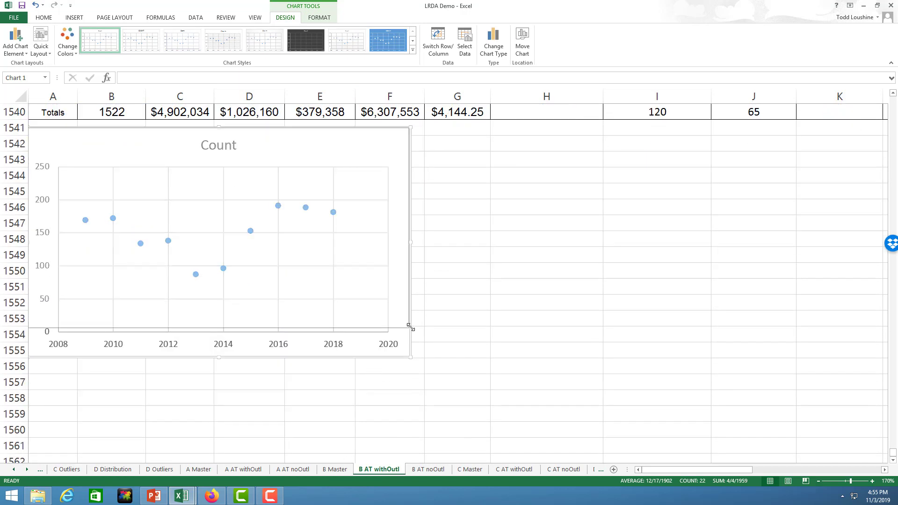
left_click(461, 323)
scroll(205, 345, "up", 2)
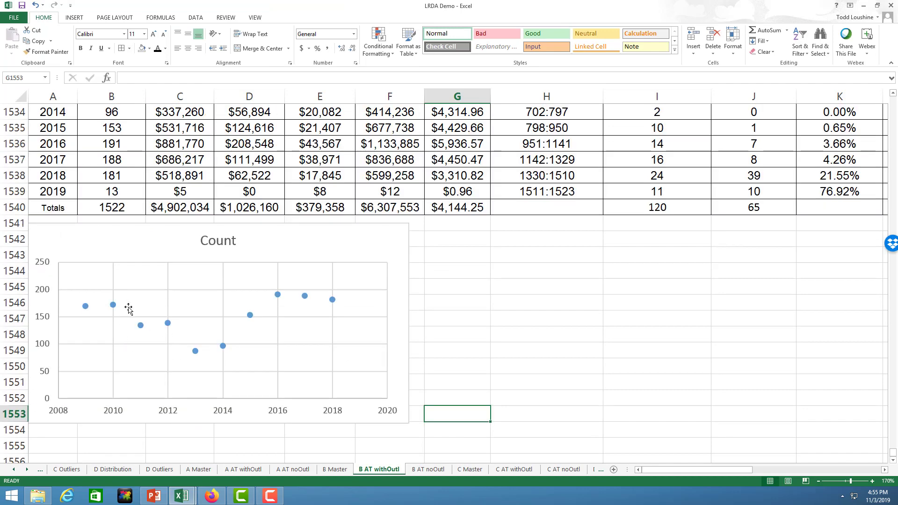
Step: Add a linear trendline with its R-squared value to the Count chart and place the R-squared label above the trendline
right_click(250, 316)
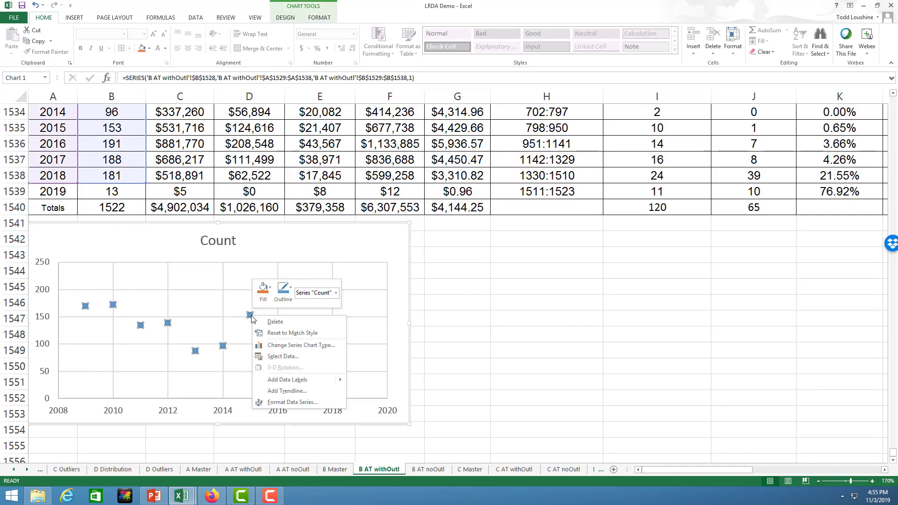
left_click(281, 392)
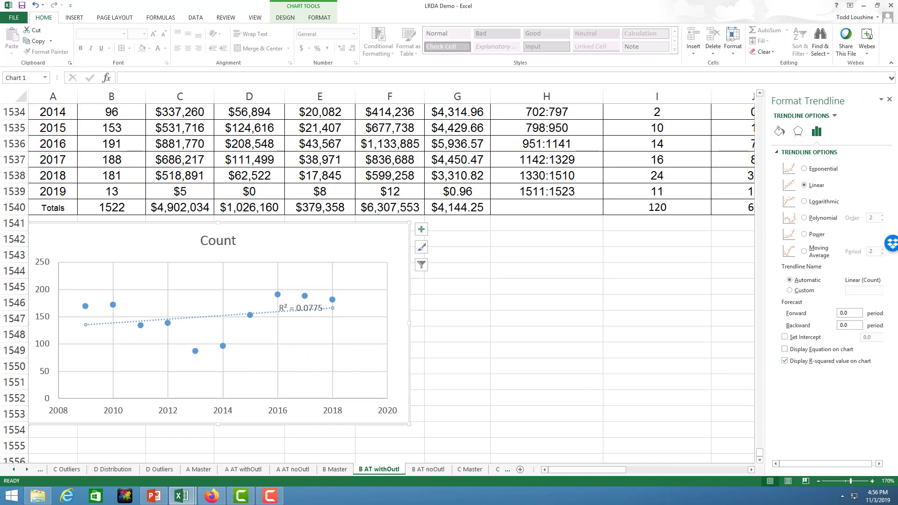
left_click(889, 100)
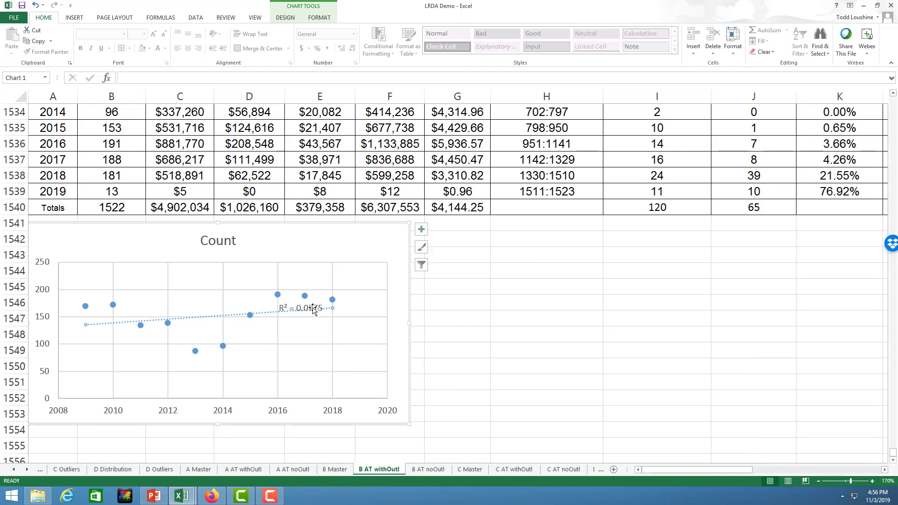
left_click_drag(306, 302, 263, 276)
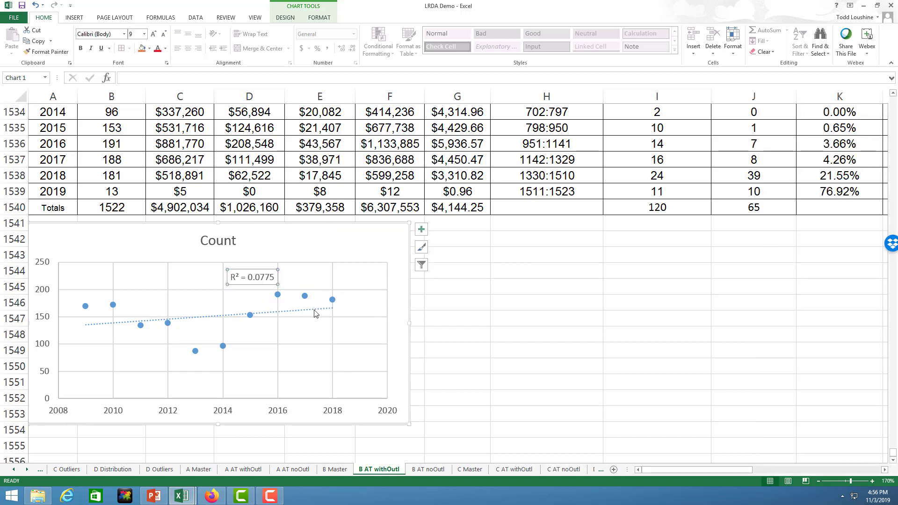
left_click(486, 348)
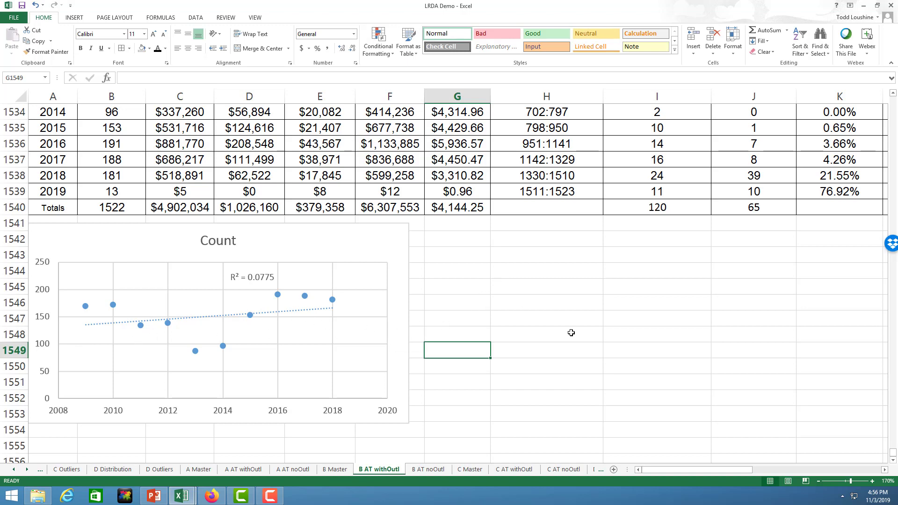
Step: Insert a markers-only scatter chart of Total Paid from F1528:F1537 and place it beside the Count chart below the table
scroll(571, 333, "up", 4)
scroll(487, 304, "down", 1)
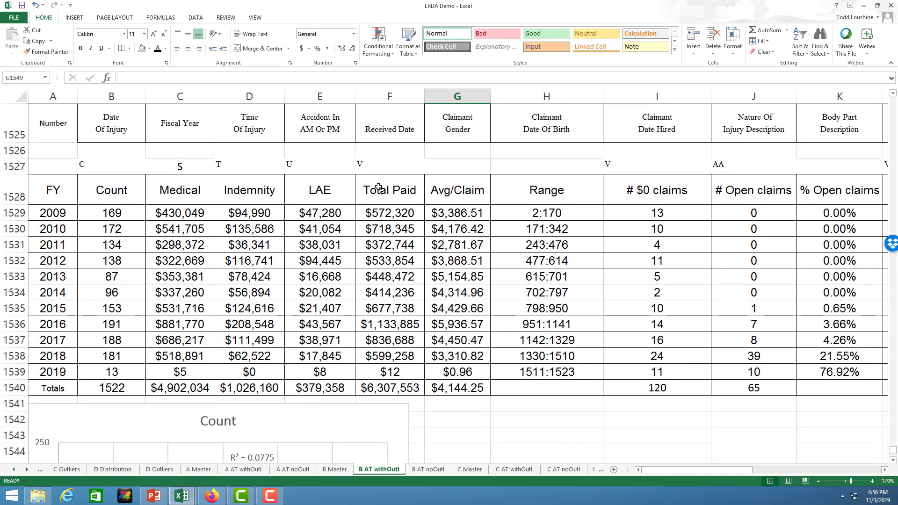
left_click_drag(374, 189, 432, 335)
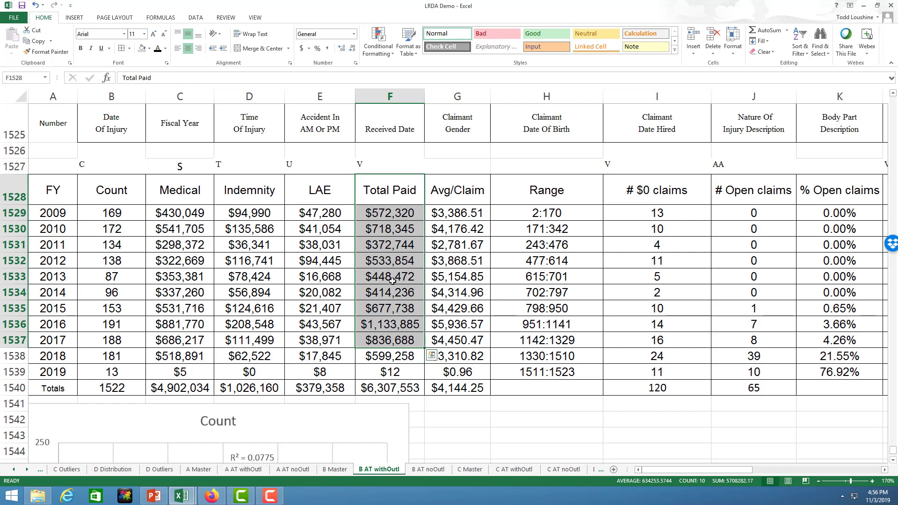
left_click(87, 19)
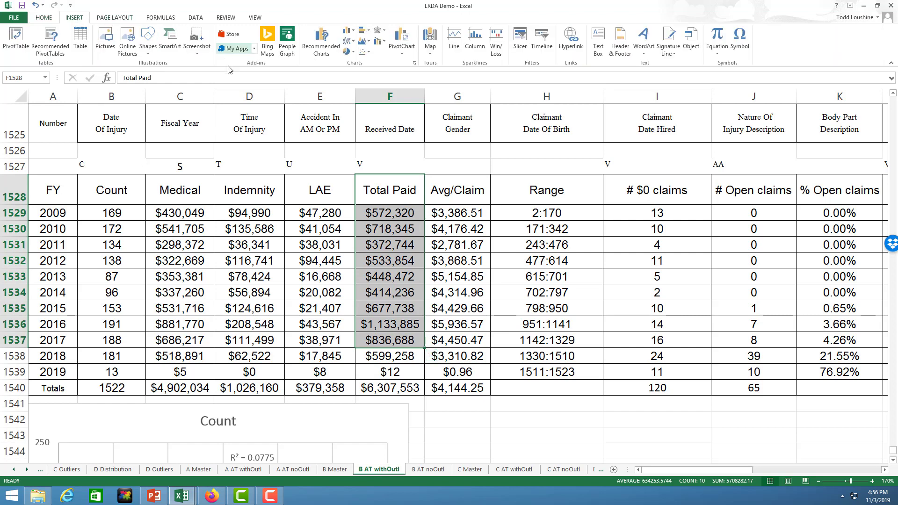
left_click(361, 51)
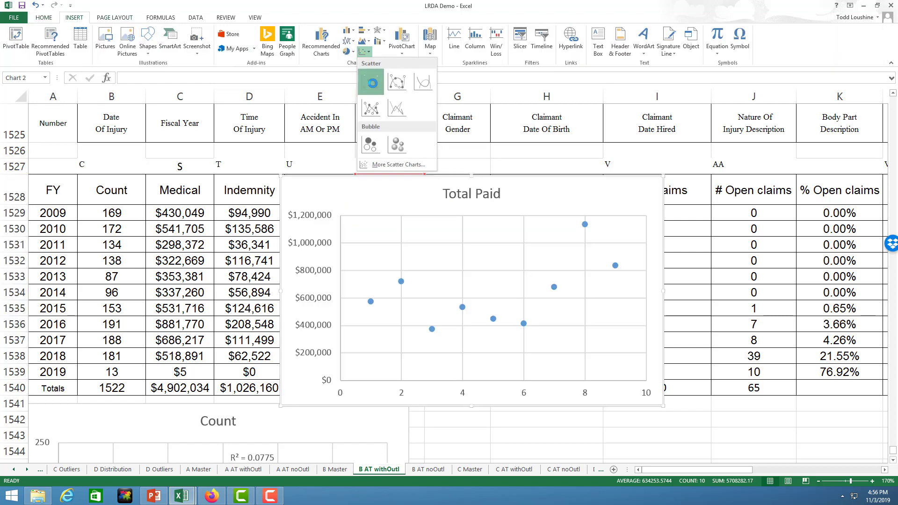
left_click(367, 80)
left_click_drag(577, 260, 711, 453)
scroll(871, 426, "down", 1)
scroll(871, 426, "down", 4)
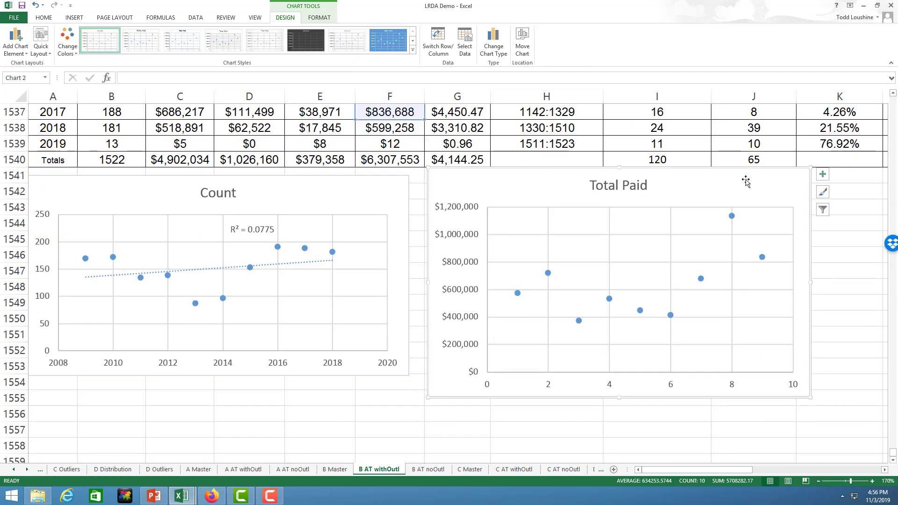
left_click_drag(748, 170, 749, 185)
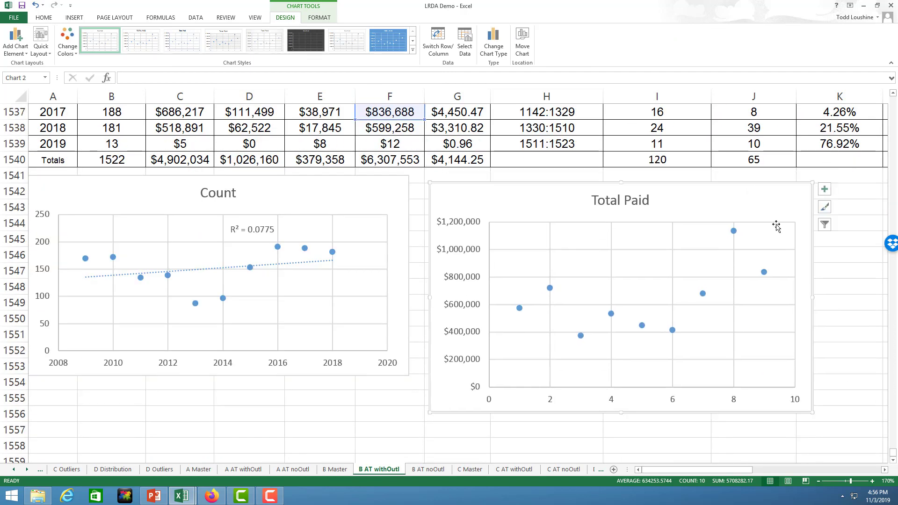
Step: Set the Total Paid series' X values to the fiscal years in A1529:A1537
right_click(611, 314)
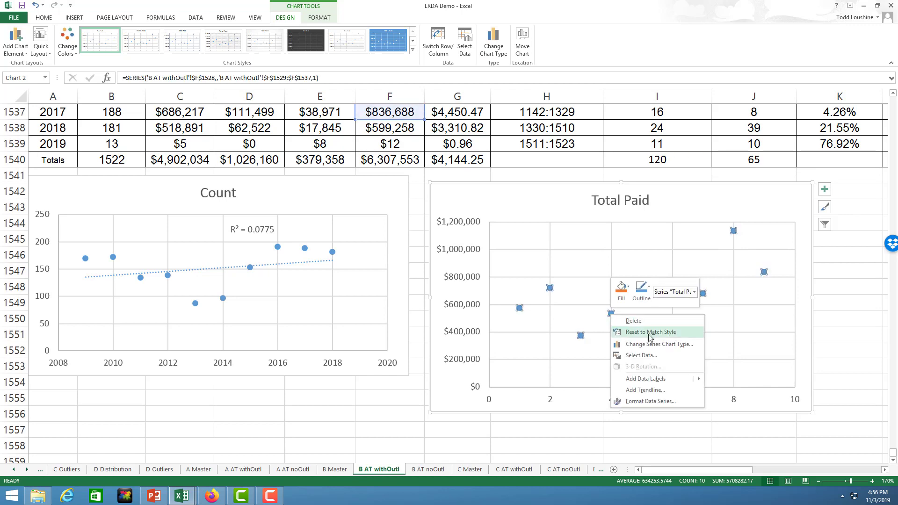
left_click(641, 355)
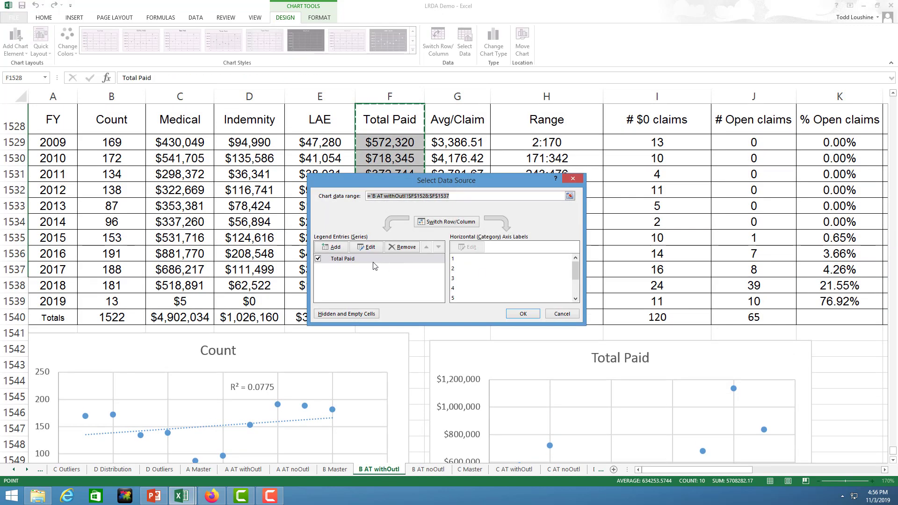
left_click(361, 258)
left_click(366, 247)
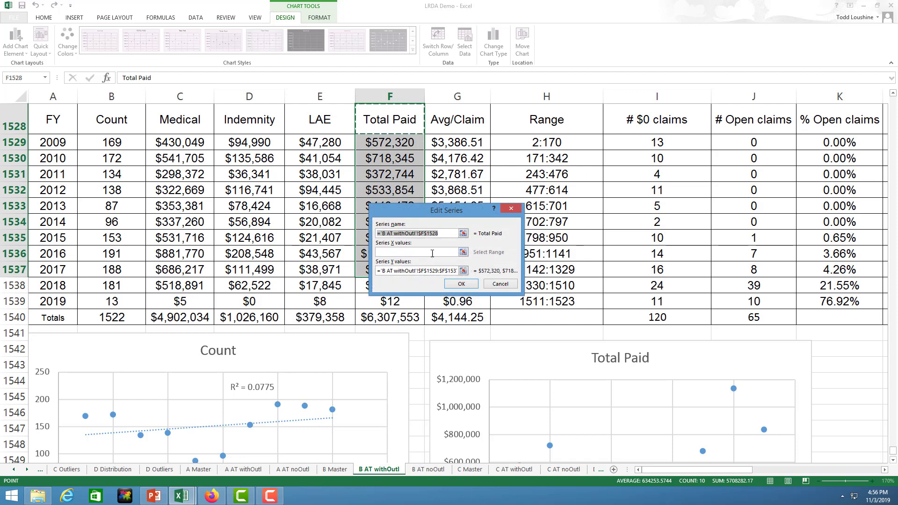
left_click(463, 252)
left_click_drag(64, 140, 57, 267)
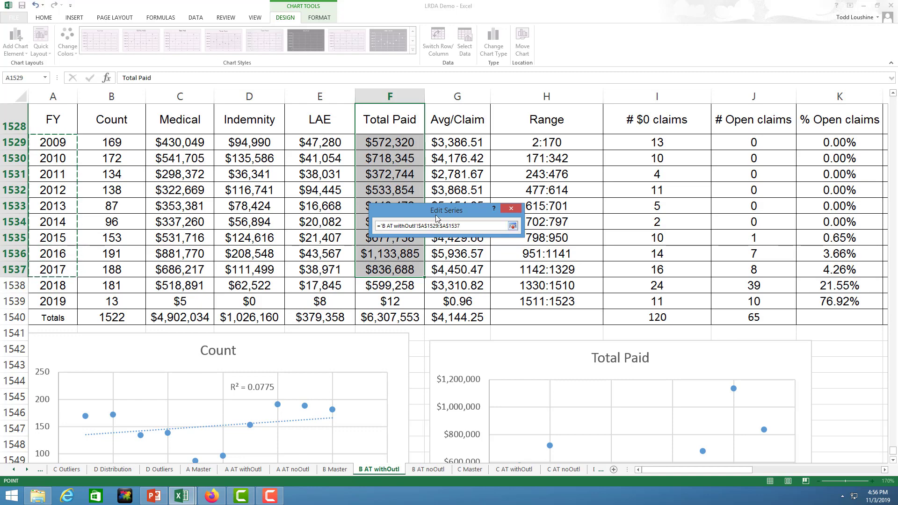
left_click(513, 226)
left_click(461, 284)
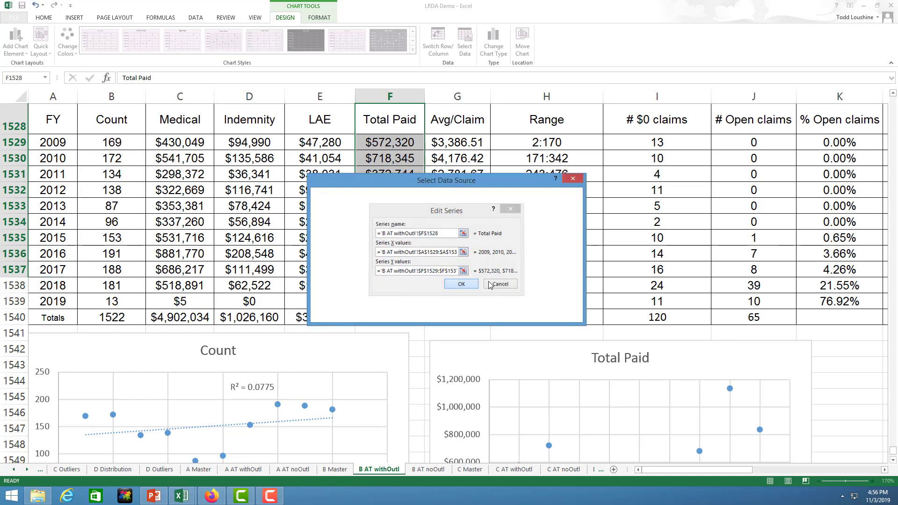
left_click(520, 314)
Step: Move the Total Paid chart directly beneath the Count chart and resize it to span rows 1554 to 1567
scroll(840, 379, "down", 5)
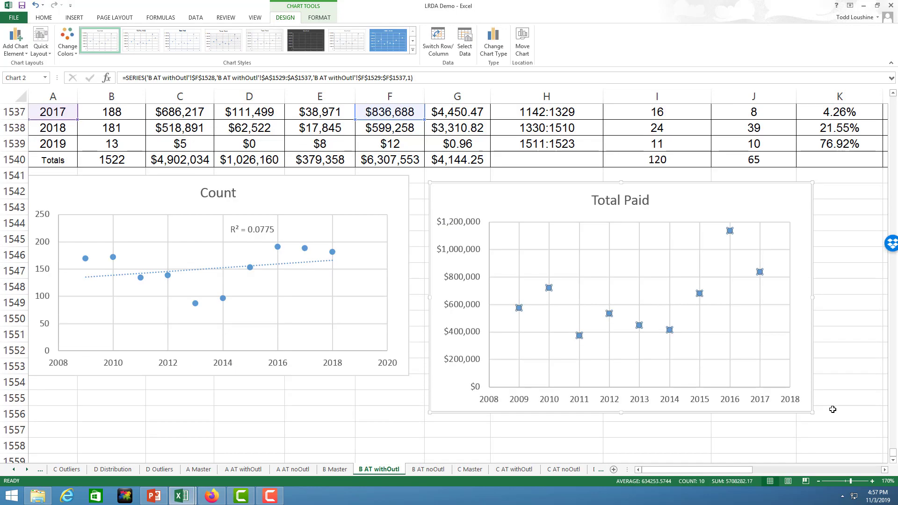
left_click_drag(756, 320, 354, 393)
left_click_drag(409, 392, 442, 311)
scroll(501, 240, "up", 4)
scroll(490, 358, "down", 4)
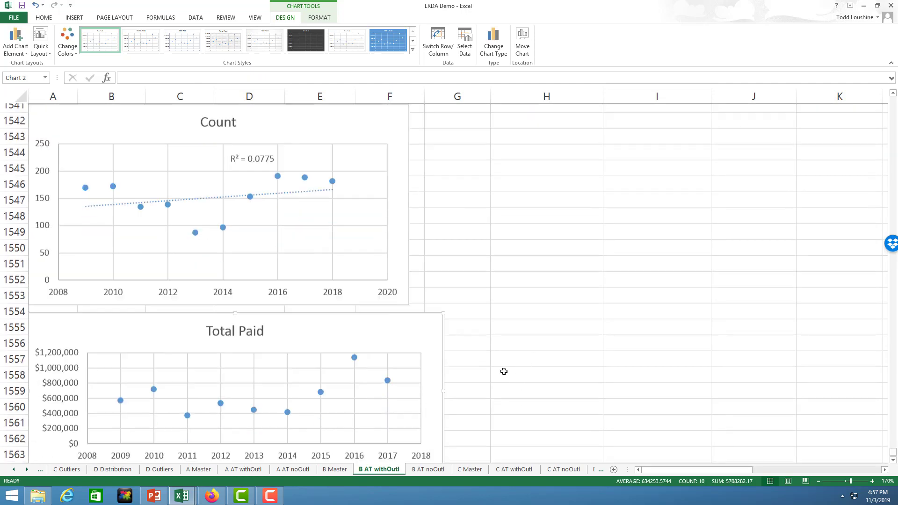
left_click_drag(442, 316, 453, 368)
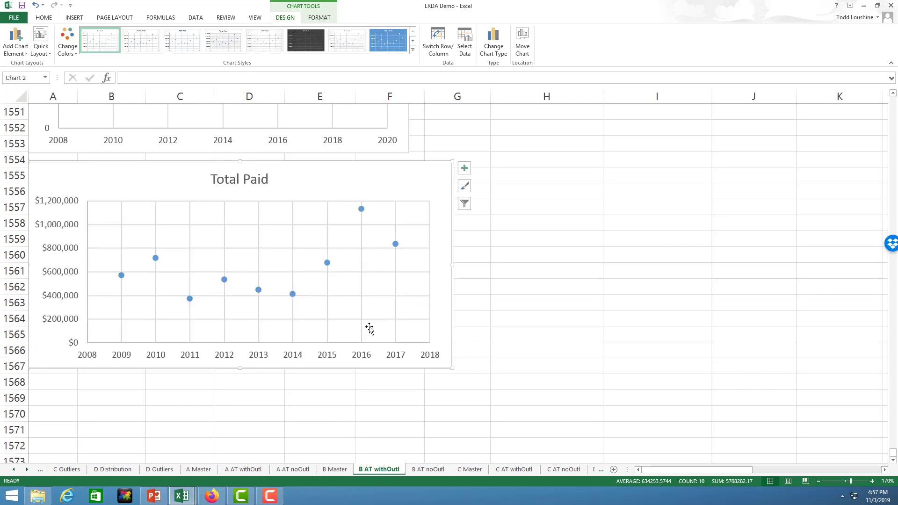
Step: Add a linear trendline with its R-squared value to the Total Paid chart and place the R-squared label above the trendline
right_click(291, 293)
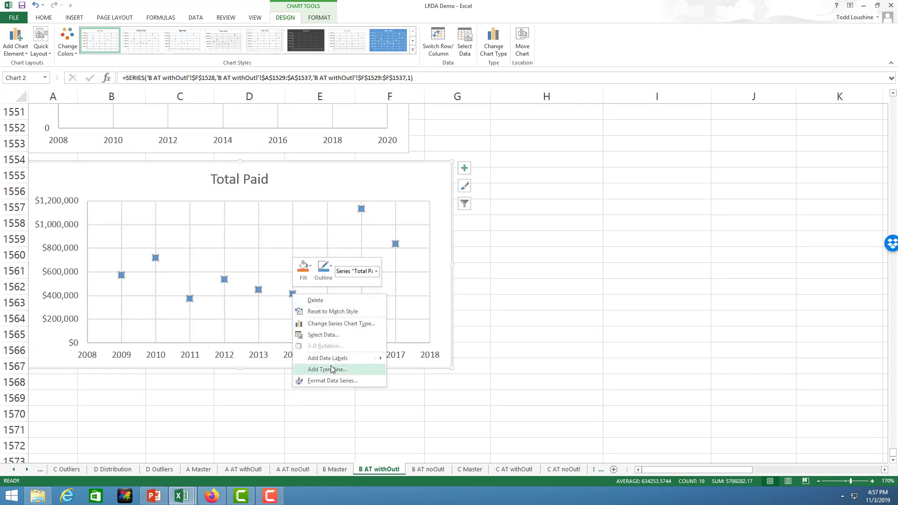
key("Escape")
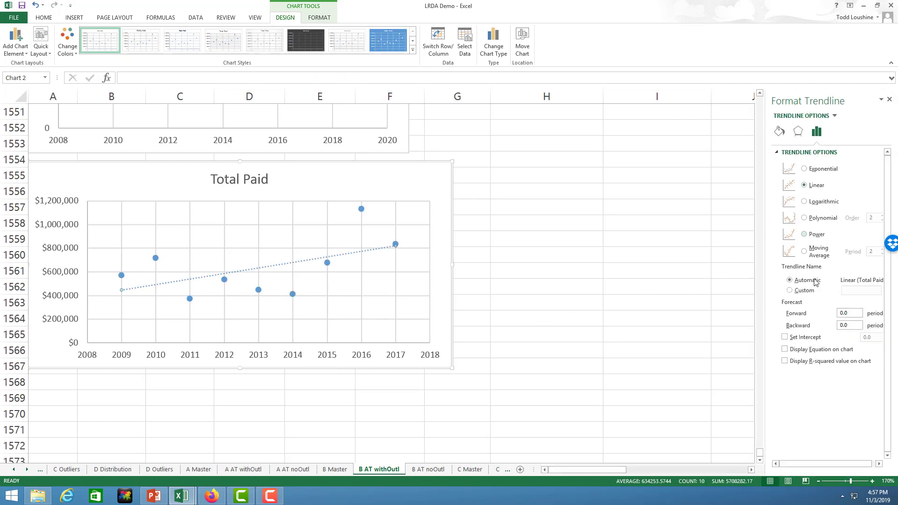
left_click(785, 361)
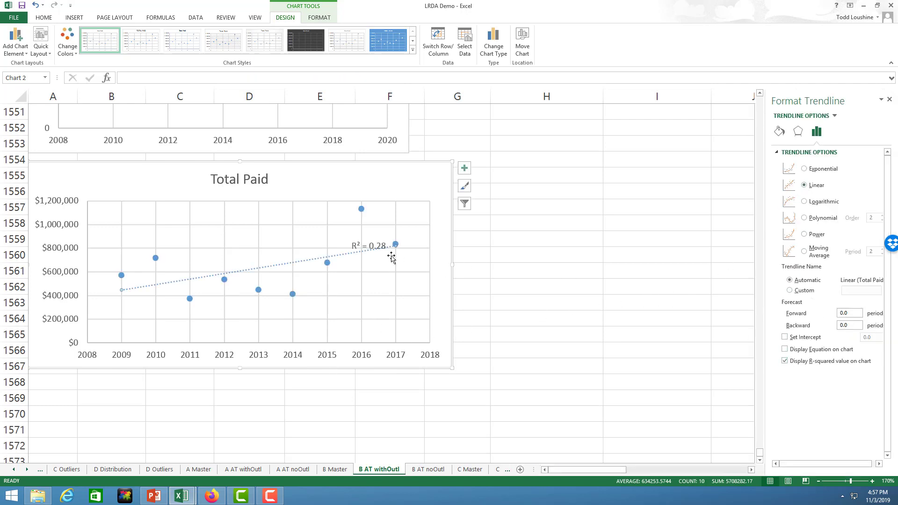
left_click_drag(379, 248, 306, 216)
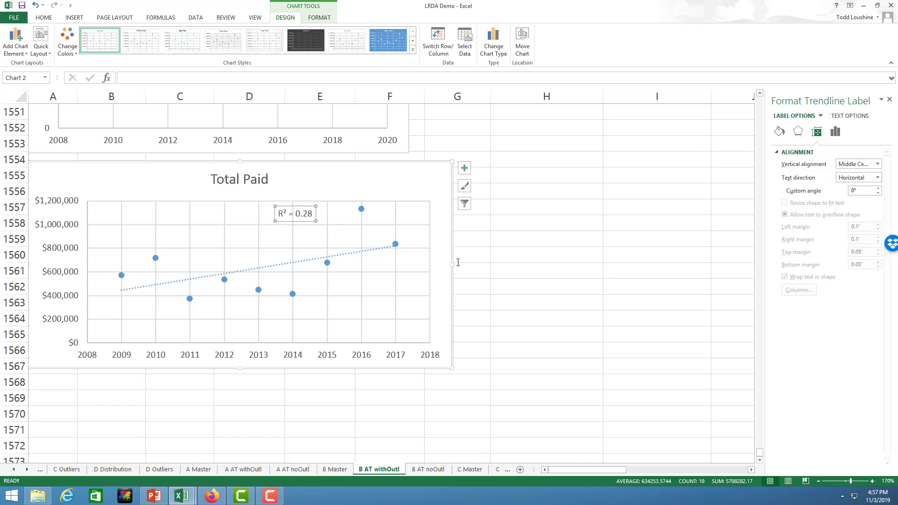
left_click(500, 270)
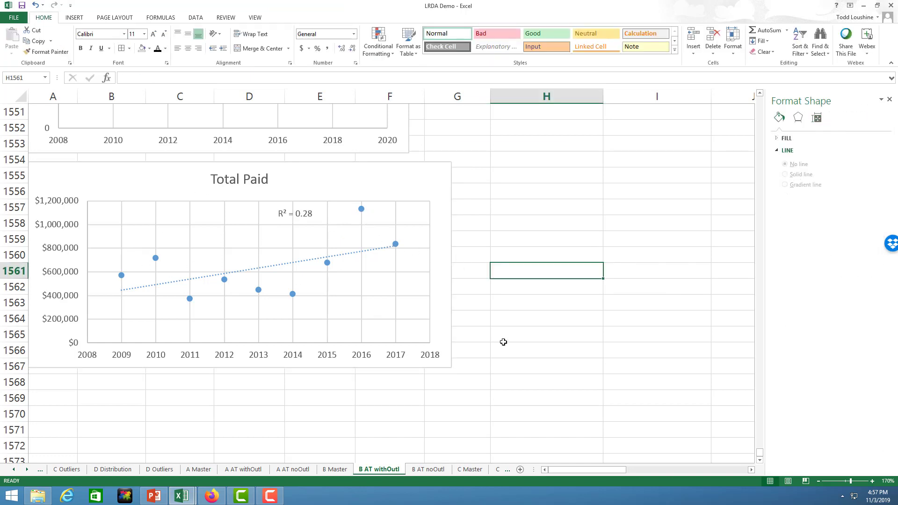
Step: Widen the Count chart so its outer edge lines up with the Total Paid chart beneath it
scroll(503, 342, "up", 3)
left_click(390, 263)
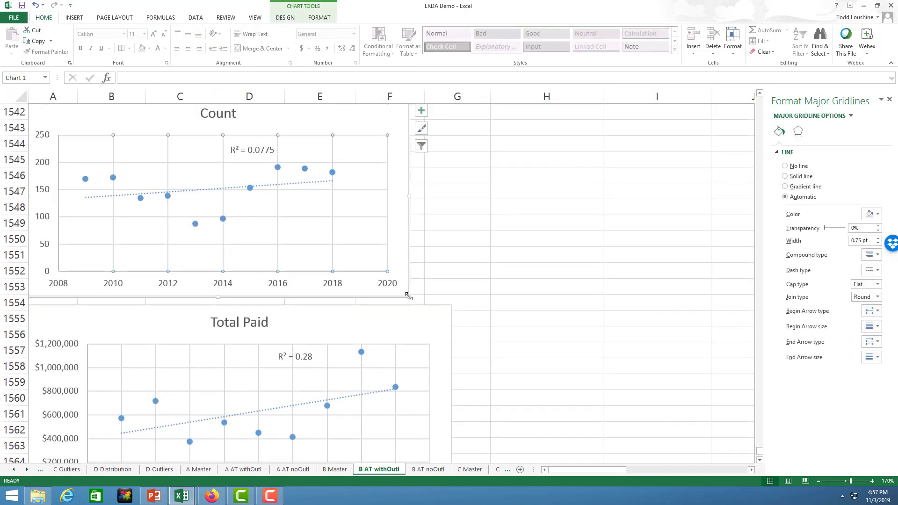
left_click_drag(407, 296, 448, 299)
left_click(527, 304)
scroll(527, 304, "down", 3)
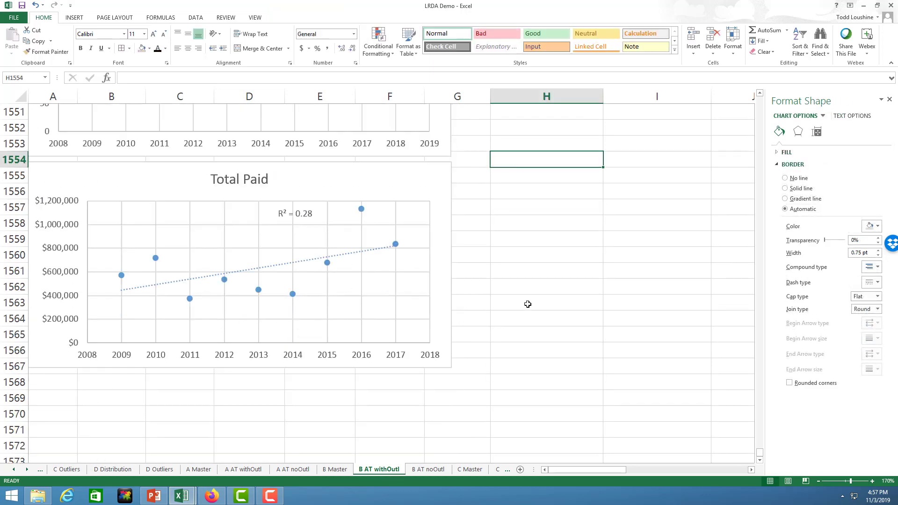
scroll(528, 304, "up", 2)
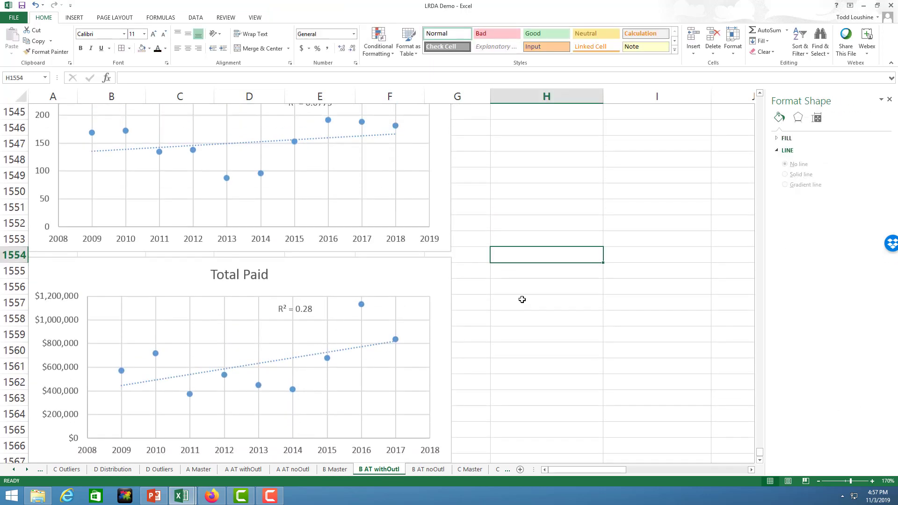
scroll(522, 297, "down", 6)
Step: Insert a markers-only scatter chart of Avg/Claim from G1528:G1537
scroll(521, 283, "up", 9)
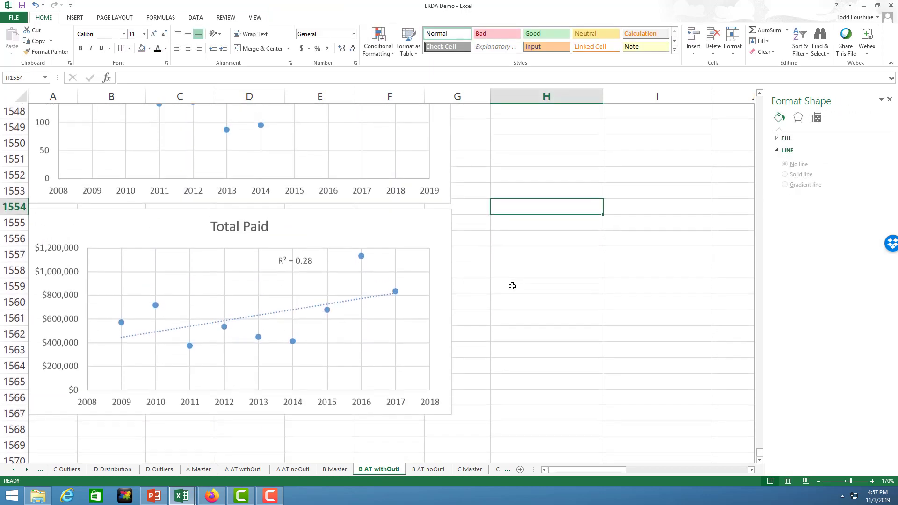
scroll(509, 287, "up", 4)
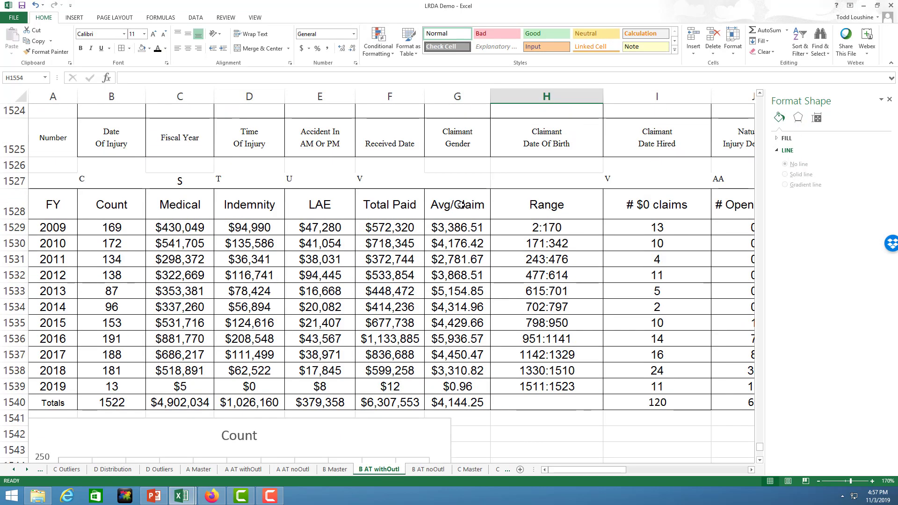
left_click_drag(460, 205, 462, 357)
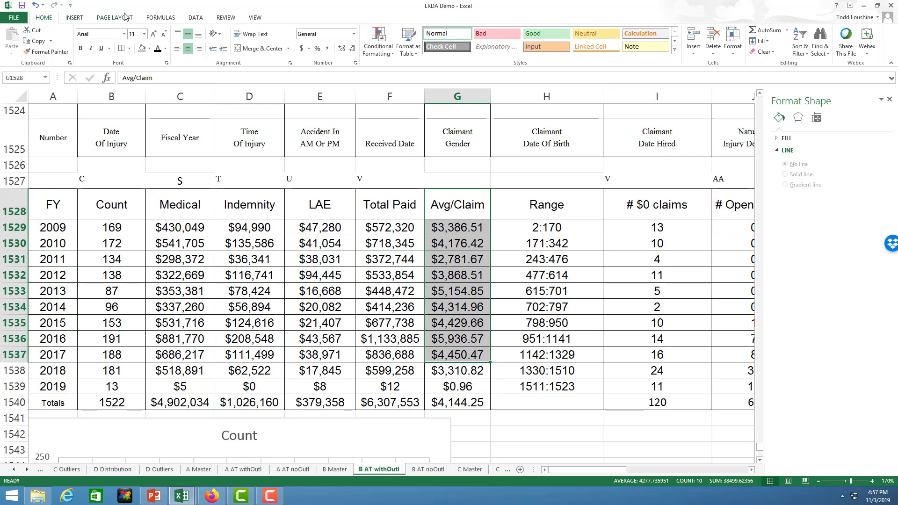
left_click(75, 18)
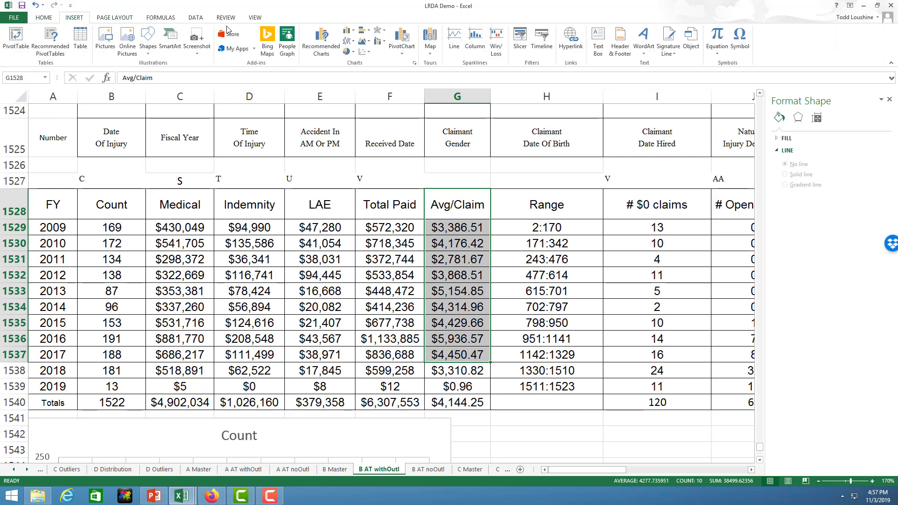
left_click(364, 52)
left_click(370, 82)
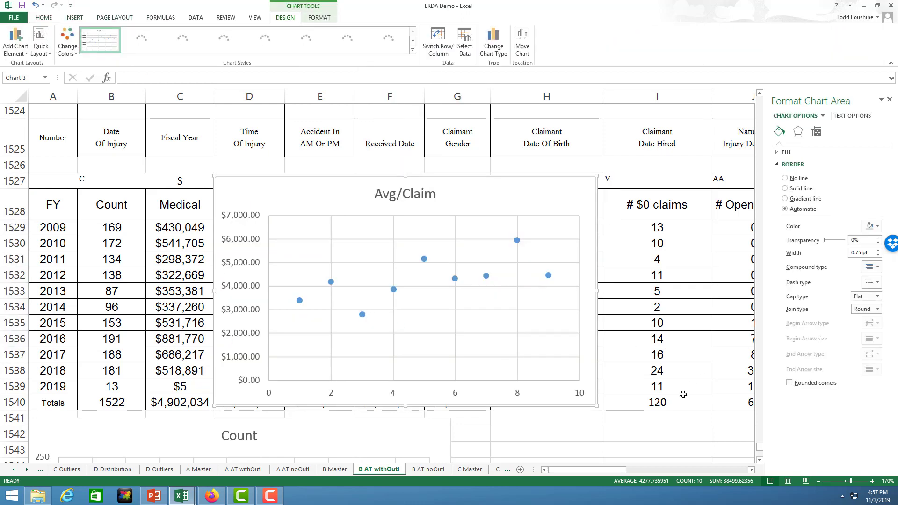
Step: Move the Avg/Claim chart directly beneath the Total Paid chart and resize it to a similar width, spanning rows 1568 to 1581
scroll(542, 279, "down", 2)
left_click_drag(565, 275, 532, 461)
left_click_drag(654, 458, 730, 472)
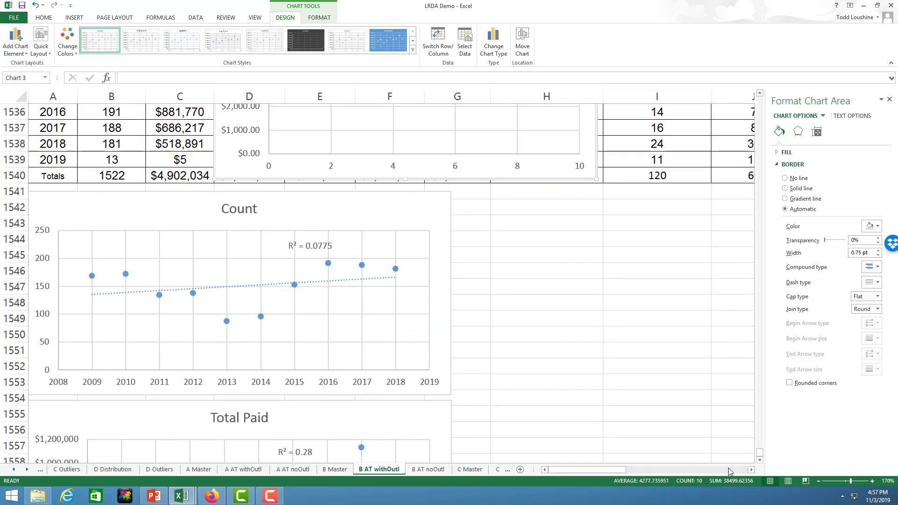
left_click(890, 99)
scroll(551, 256, "down", 2)
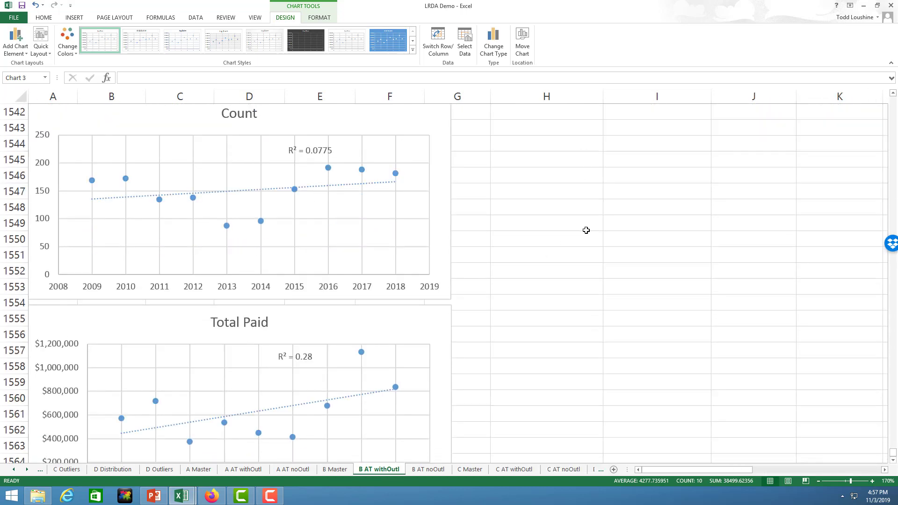
scroll(592, 180, "up", 1)
left_click_drag(584, 123, 639, 406)
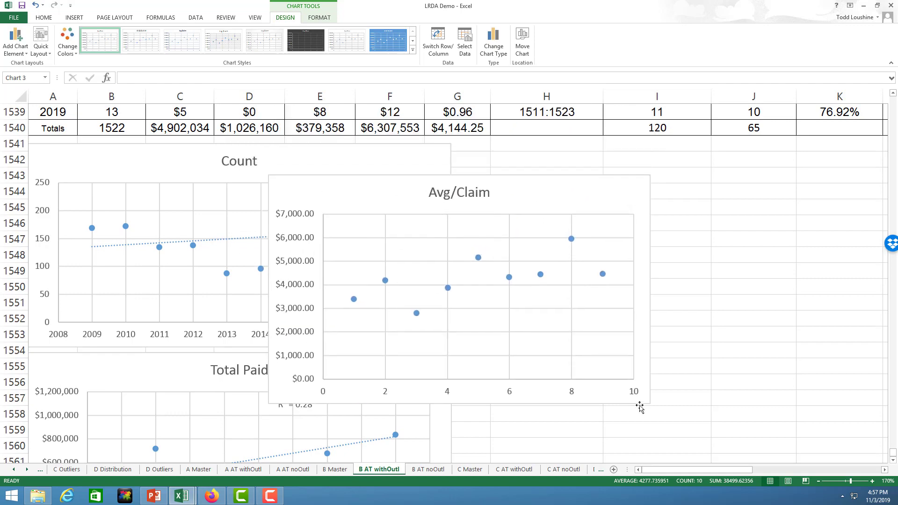
scroll(692, 349, "down", 5)
left_click_drag(605, 169, 434, 452)
scroll(647, 366, "down", 3)
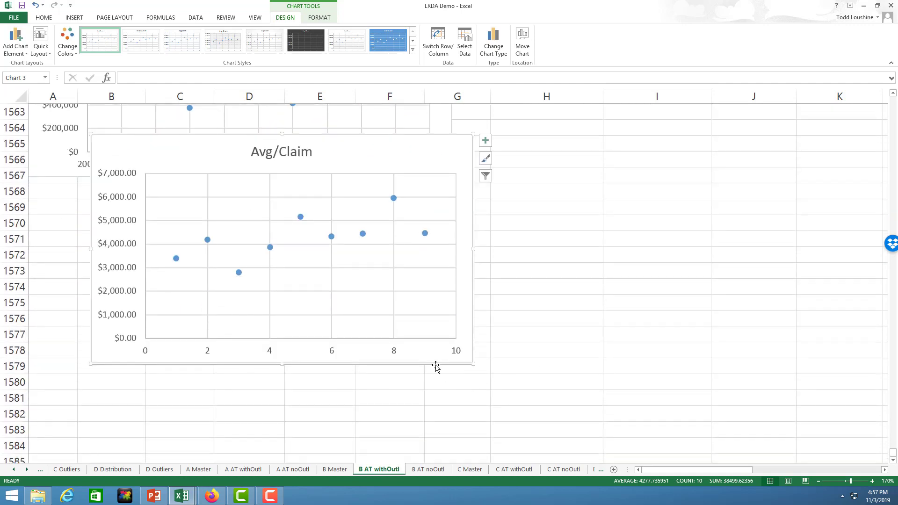
left_click_drag(435, 367, 365, 413)
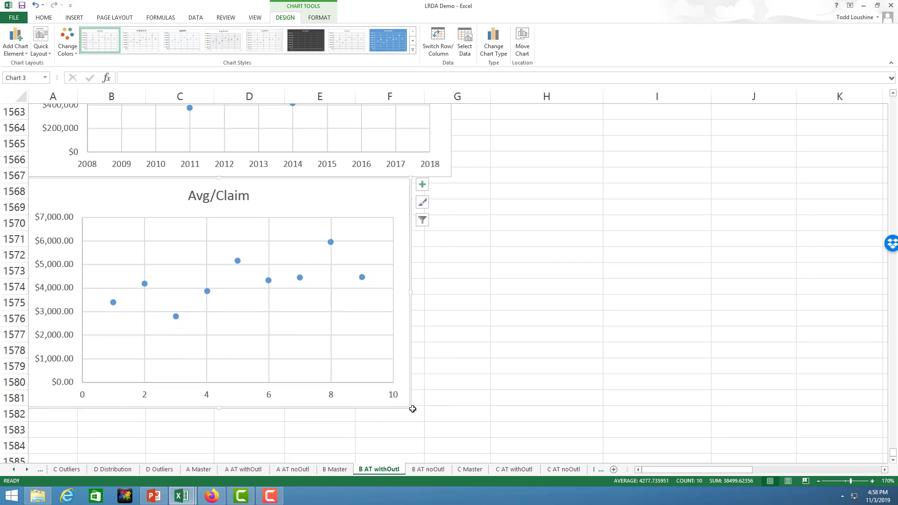
left_click_drag(426, 398, 455, 401)
left_click(546, 350)
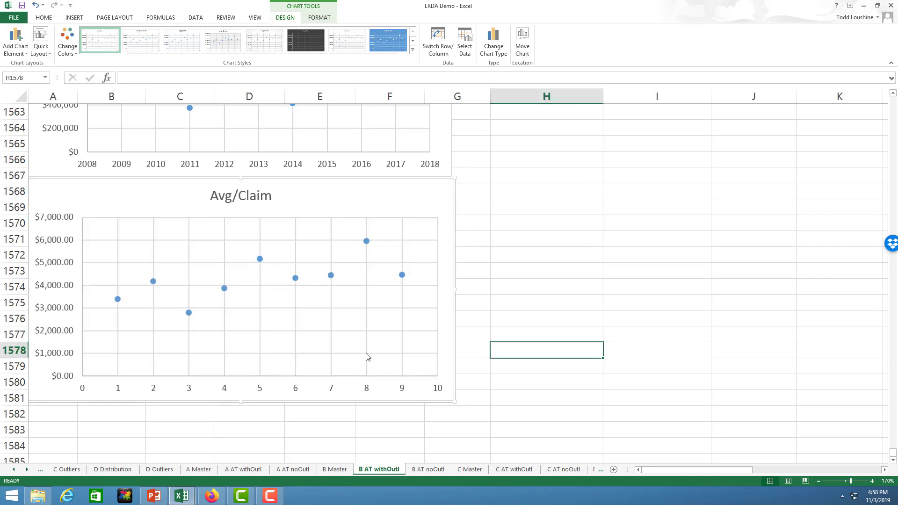
Step: Set the Avg/Claim series' X values to the fiscal years in A1529:A1537
right_click(261, 263)
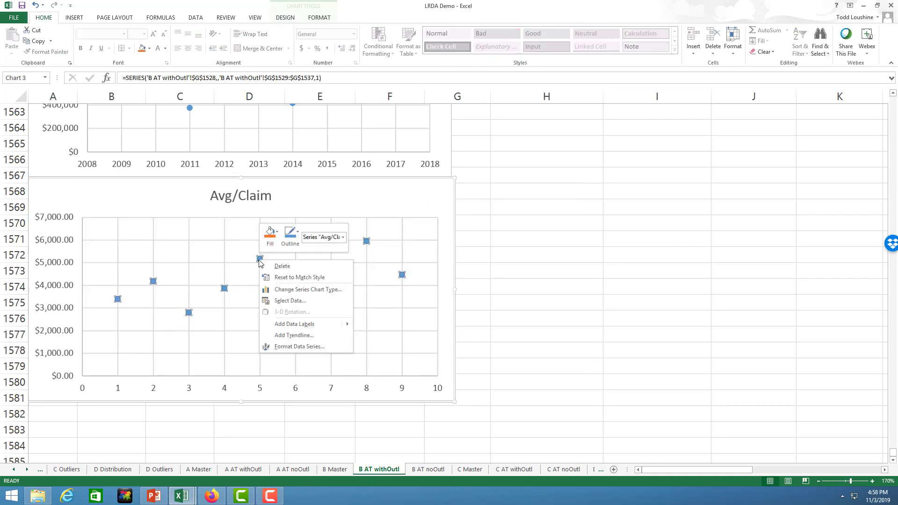
left_click(288, 301)
left_click(346, 257)
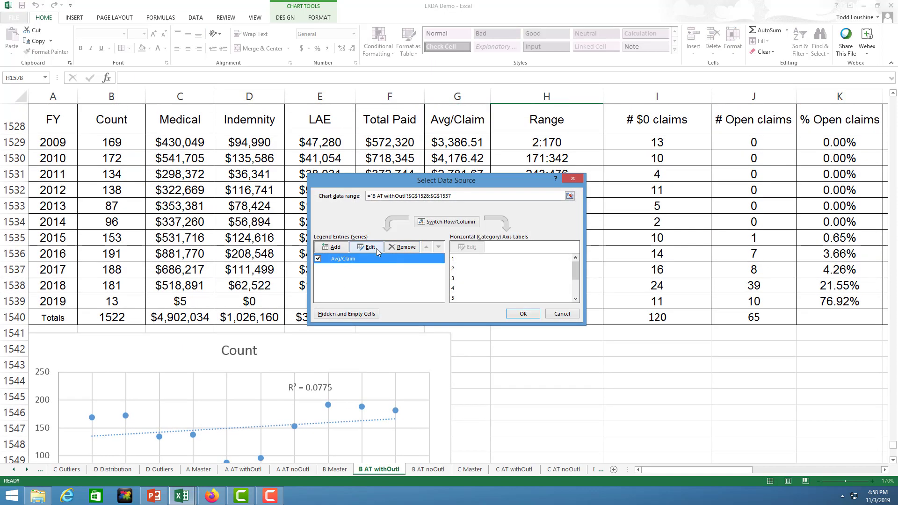
left_click(365, 245)
left_click(464, 252)
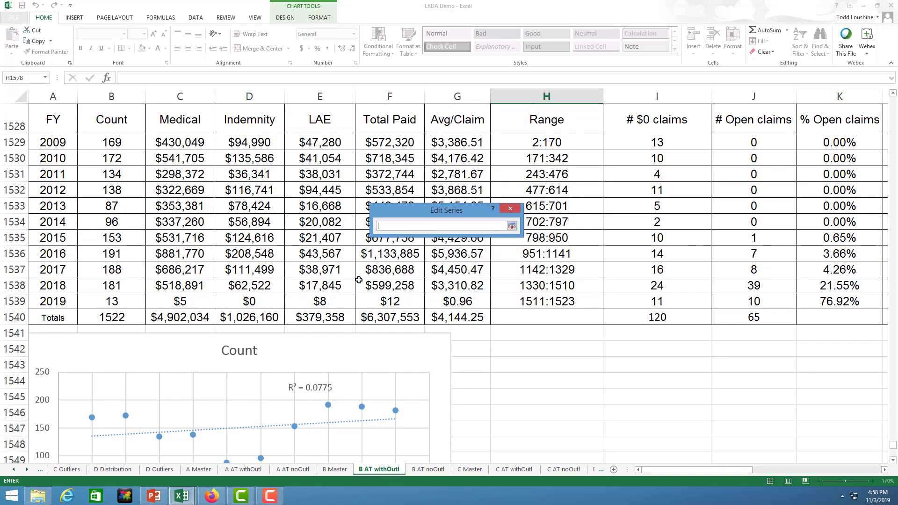
scroll(343, 273, "up", 5)
scroll(253, 265, "down", 3)
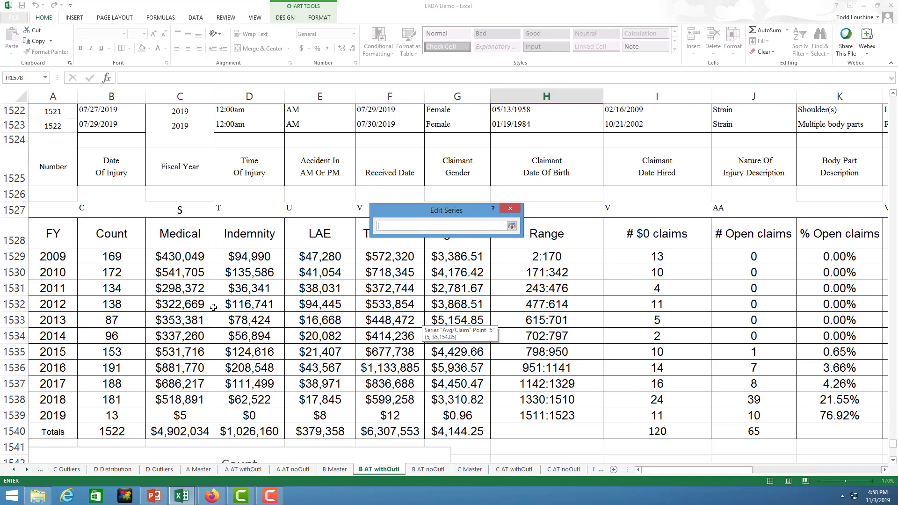
left_click_drag(57, 257, 52, 384)
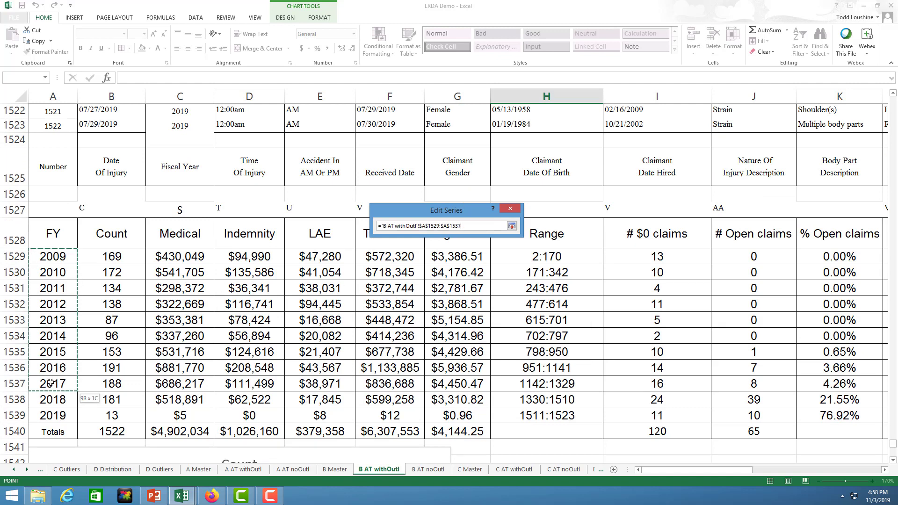
left_click(512, 227)
left_click(464, 286)
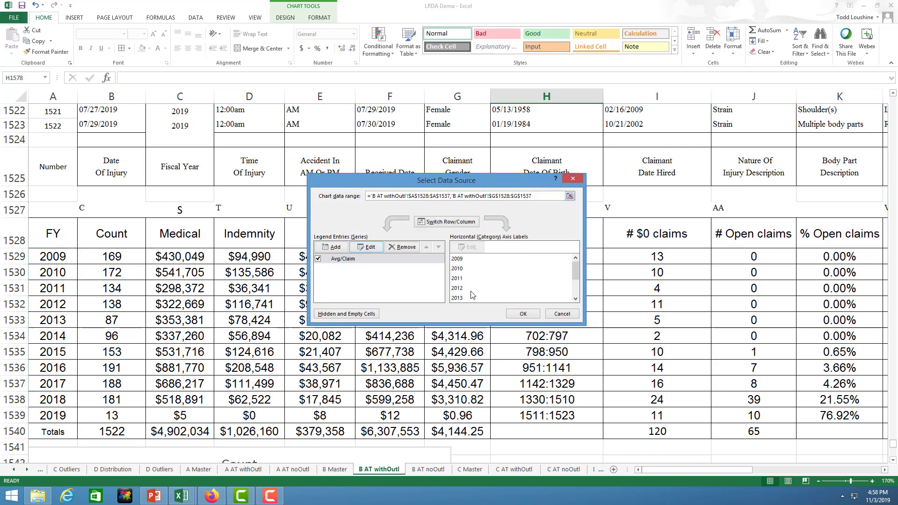
left_click(522, 313)
Step: Add a linear trendline with its R-squared value to the Avg/Claim chart and place the R-squared label above the trendline
scroll(477, 331, "down", 20)
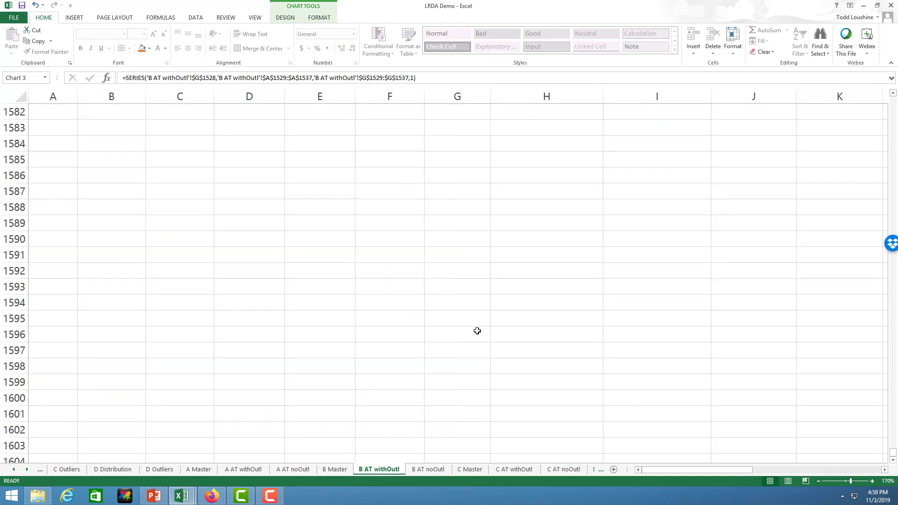
scroll(477, 327, "up", 5)
right_click(295, 220)
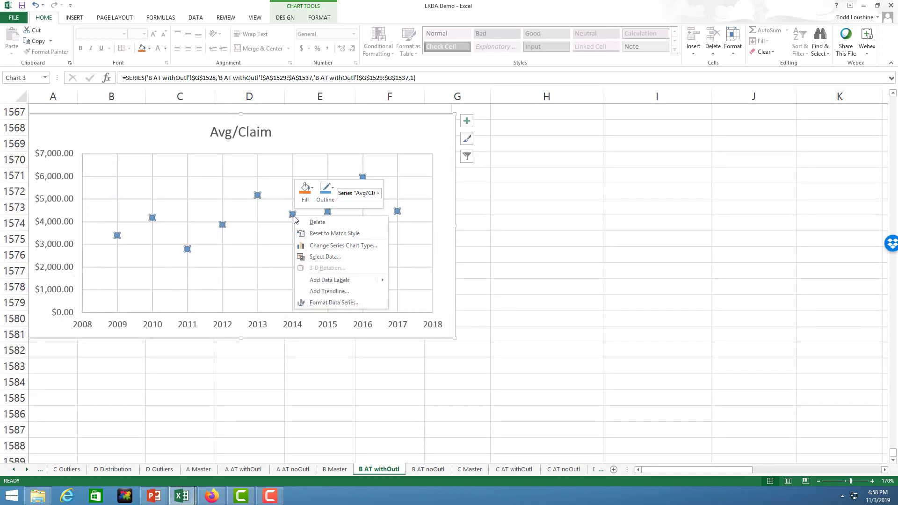
left_click(342, 290)
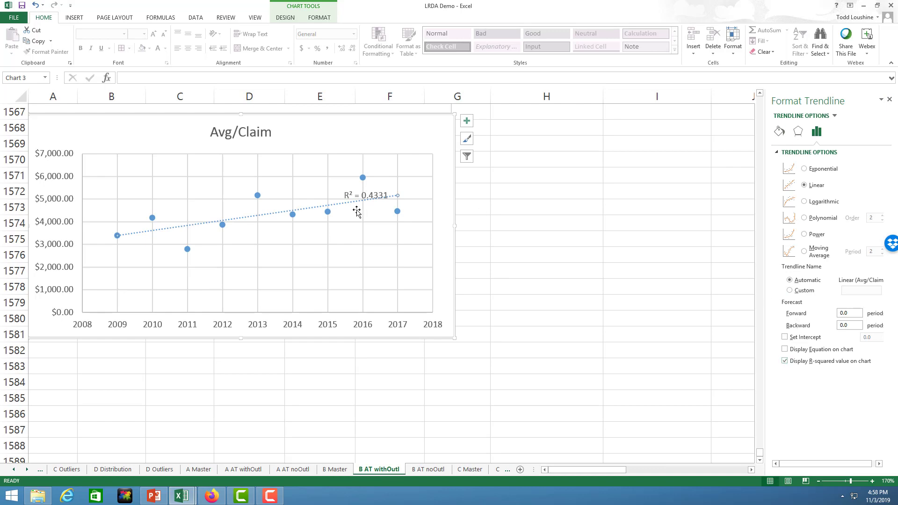
left_click(349, 195)
left_click_drag(327, 185, 327, 185)
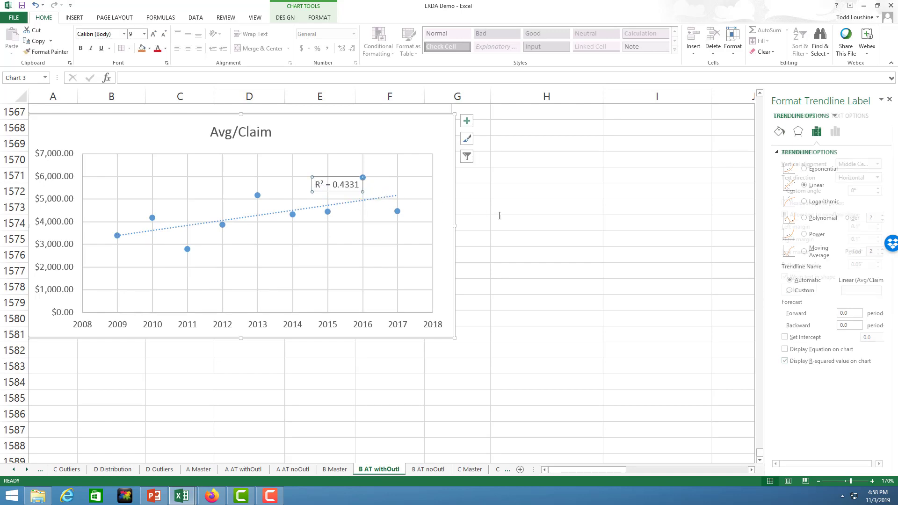
left_click(515, 222)
Step: Review the three charts, save the workbook and close the shape formatting pane
scroll(548, 184, "up", 3)
scroll(548, 184, "up", 1)
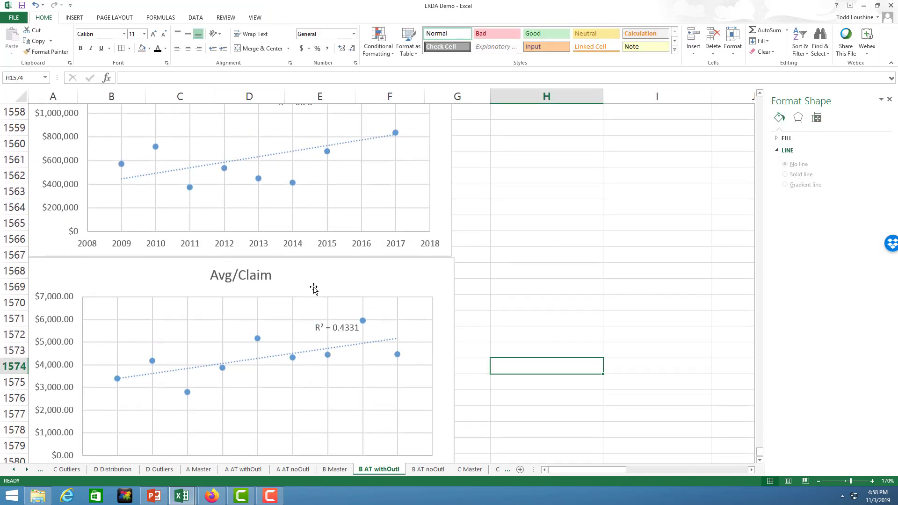
scroll(501, 318, "up", 6)
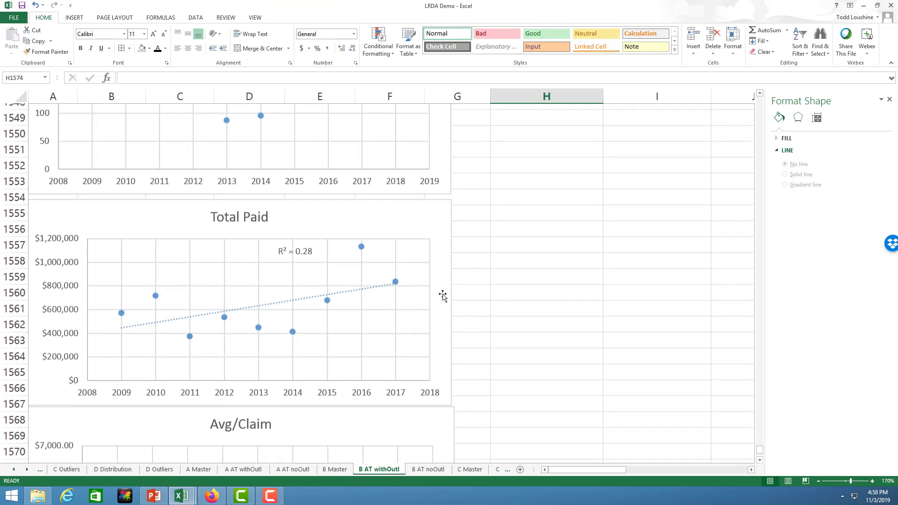
left_click(550, 211)
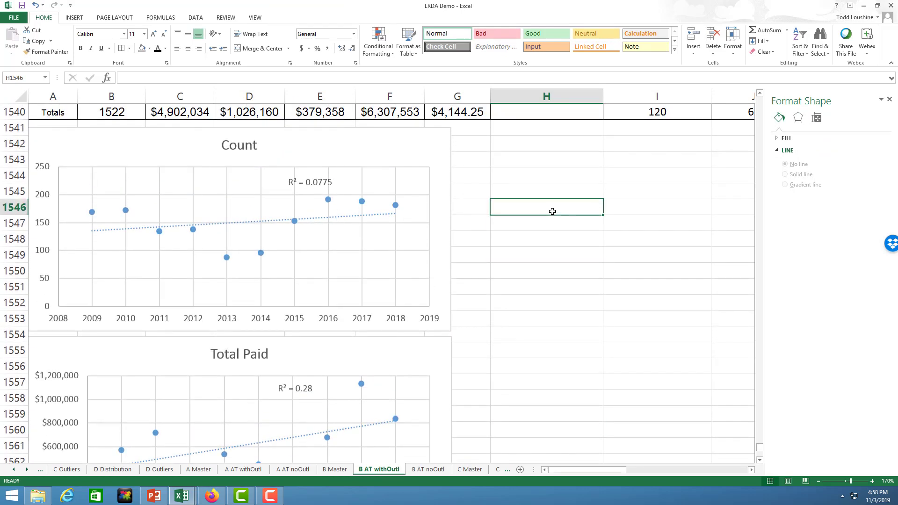
left_click(22, 5)
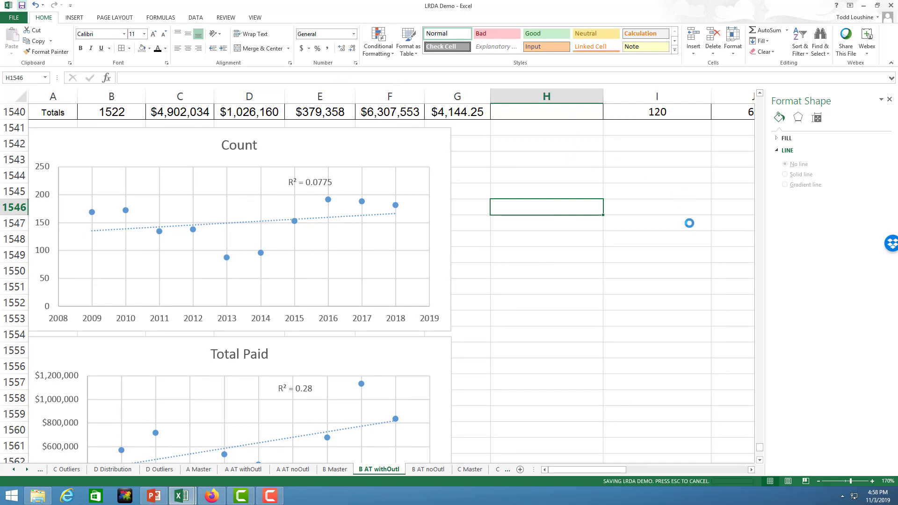
left_click(610, 267)
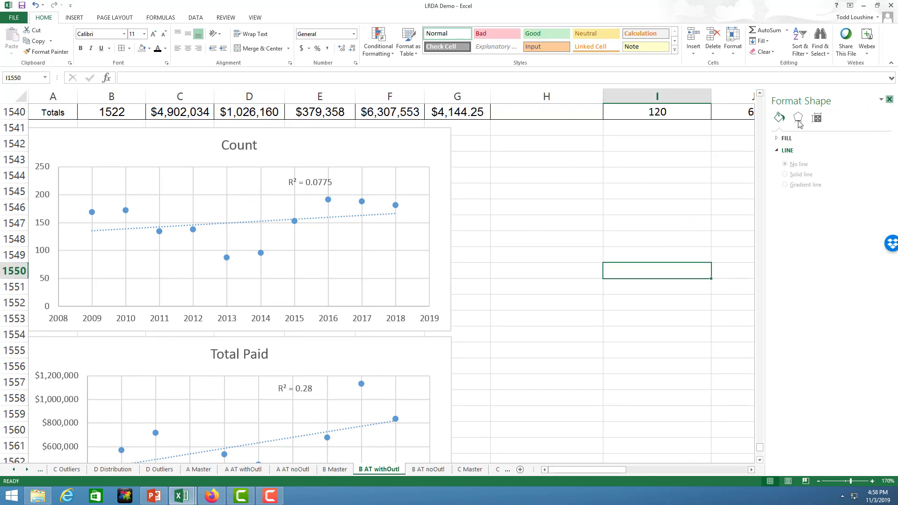
left_click(889, 100)
left_click(704, 207)
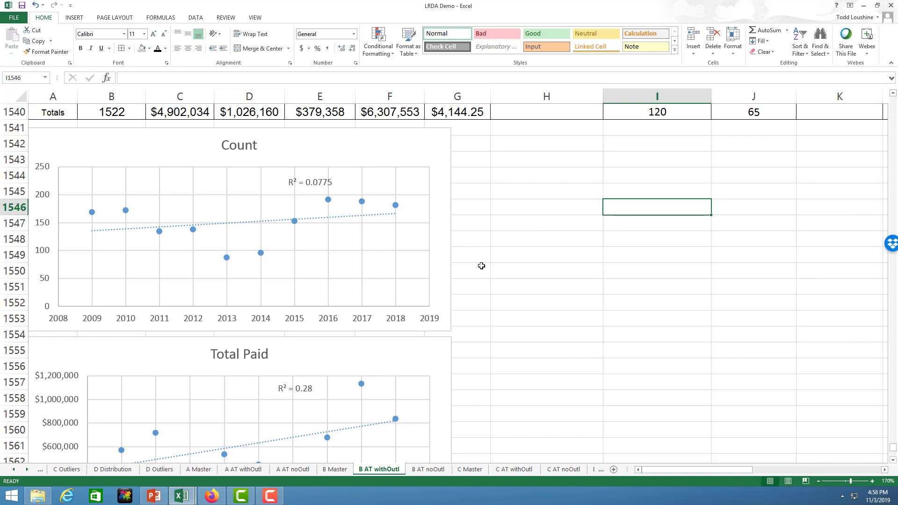
Step: Copy the entire B AT withOutl sheet, including its charts, into the empty B AT noOutl sheet starting at A1
left_click(434, 469)
left_click(392, 469)
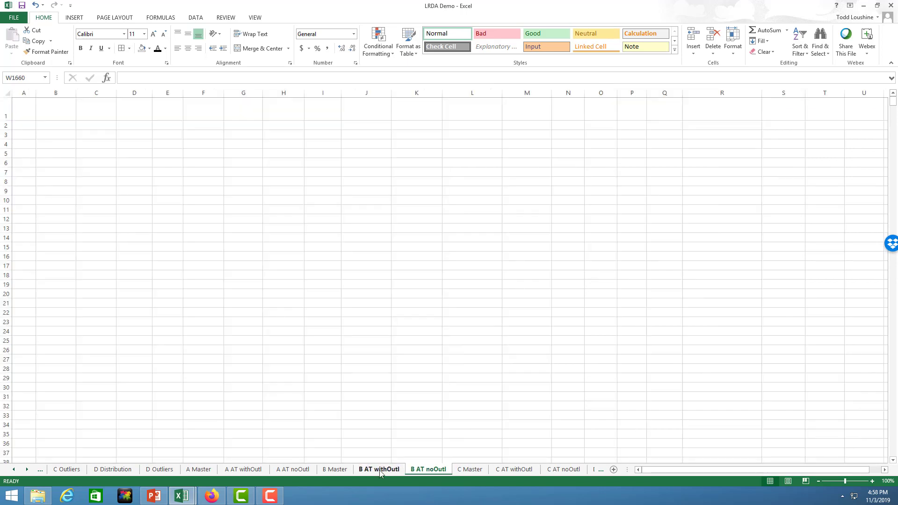
left_click(16, 98)
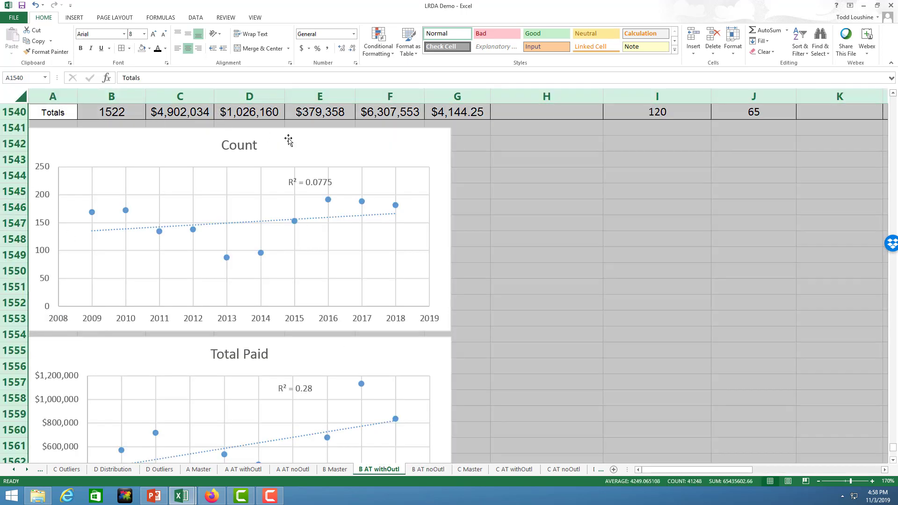
key("ctrl+c")
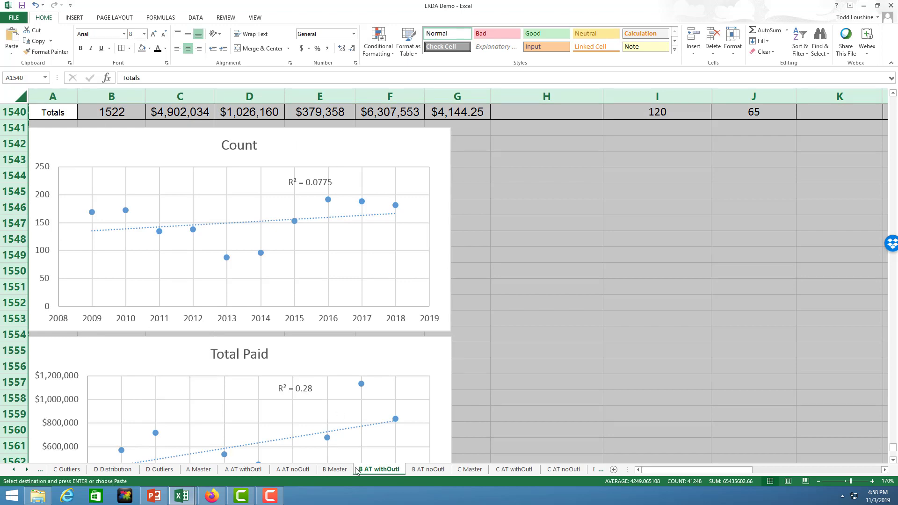
left_click(428, 469)
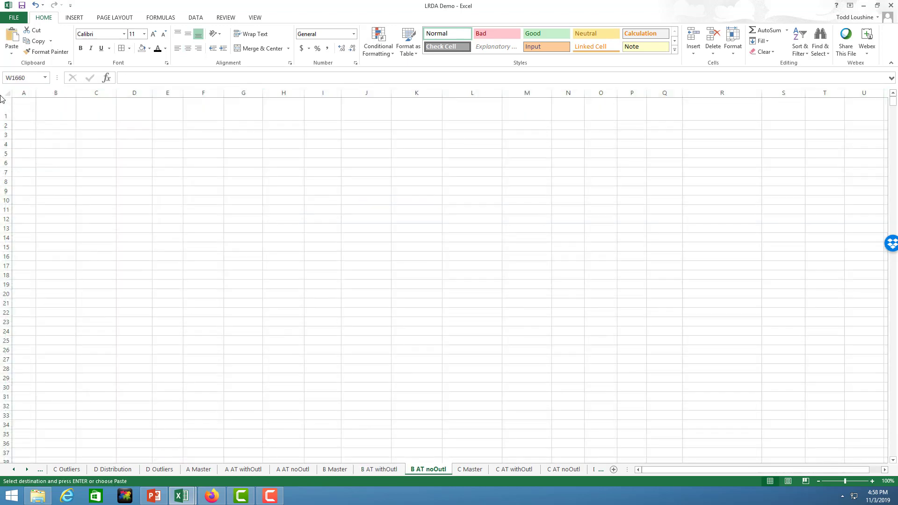
left_click(25, 104)
key("ctrl+v")
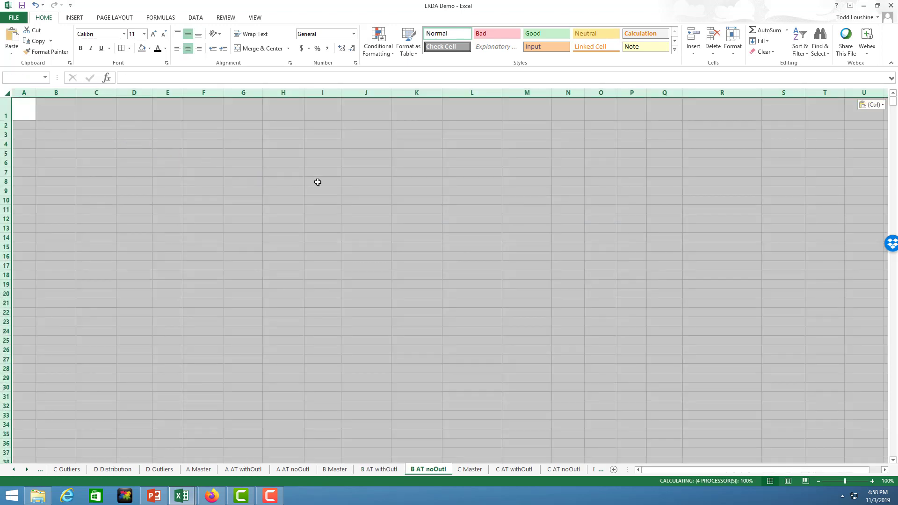
Step: Review the copied charts, fiscal-year summary and totals tables below the data, enlarging the view to 150%
left_click(468, 226)
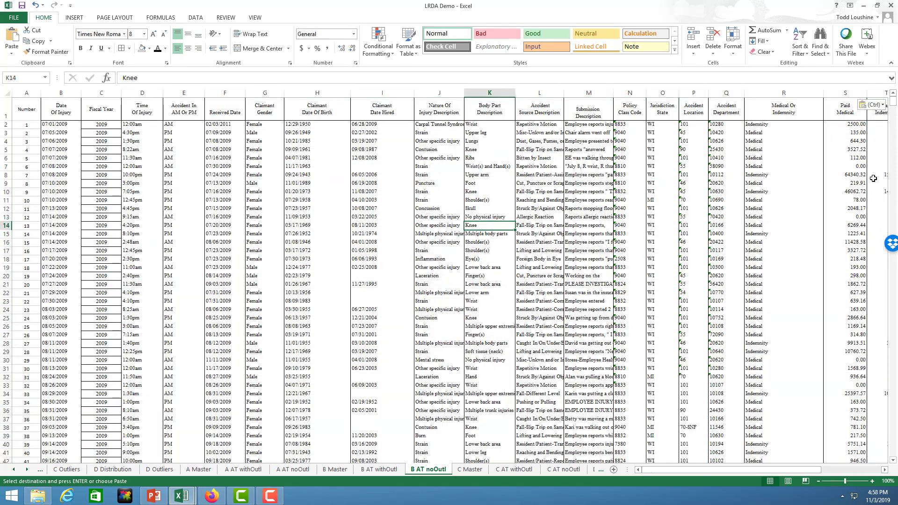
left_click_drag(893, 104, 884, 457)
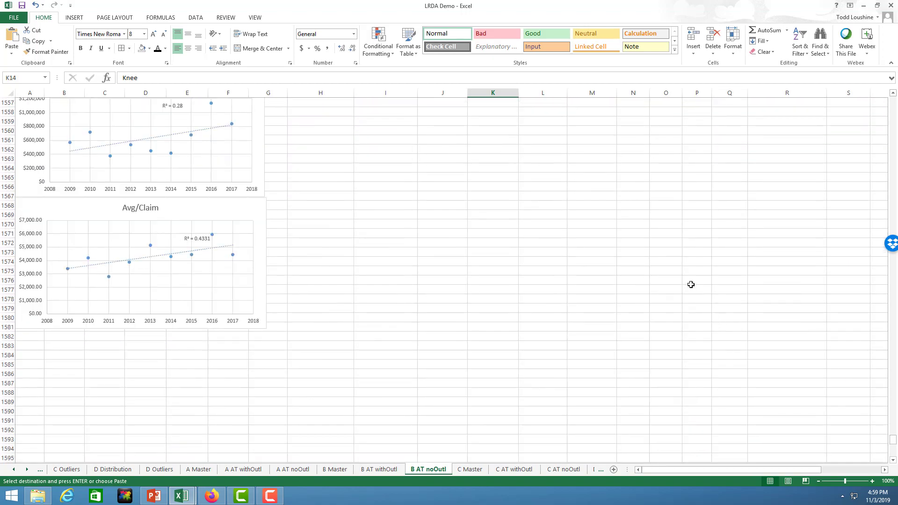
scroll(692, 286, "up", 8)
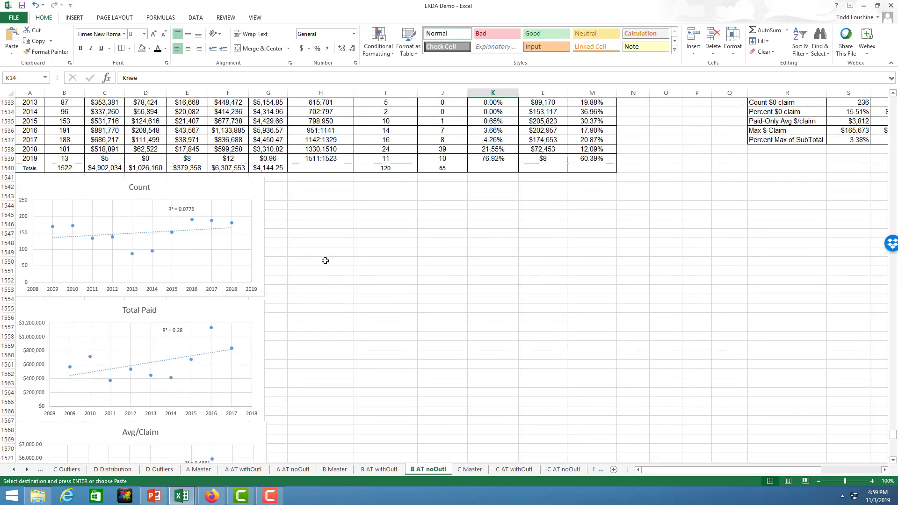
scroll(324, 260, "up", 5)
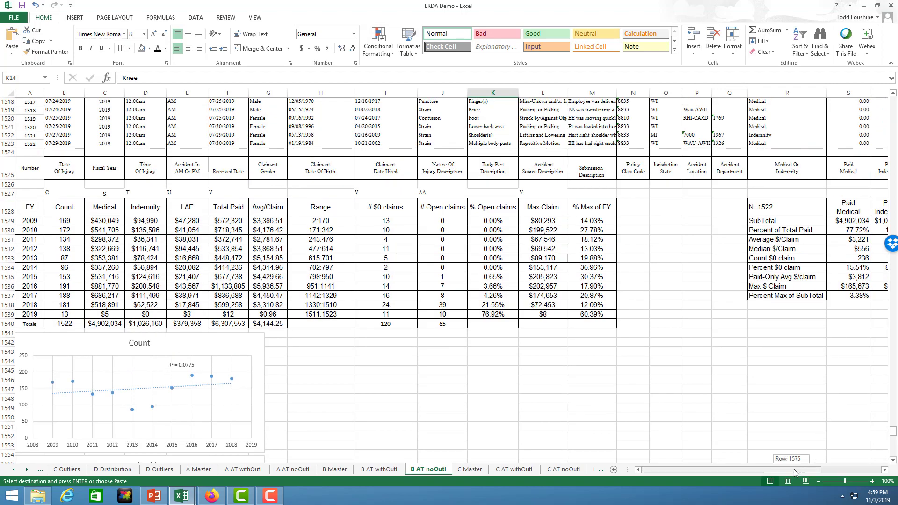
left_click_drag(793, 469, 851, 468)
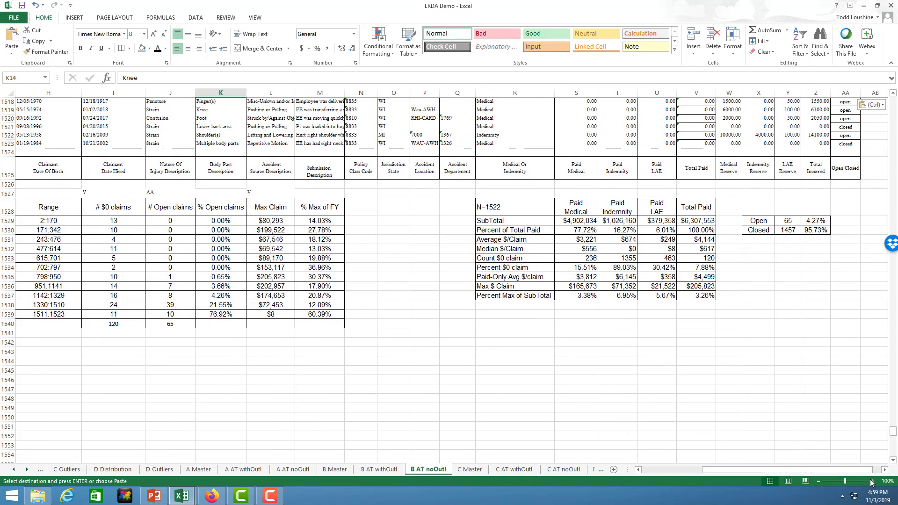
left_click(872, 481)
left_click(872, 481)
left_click(873, 481)
left_click(872, 481)
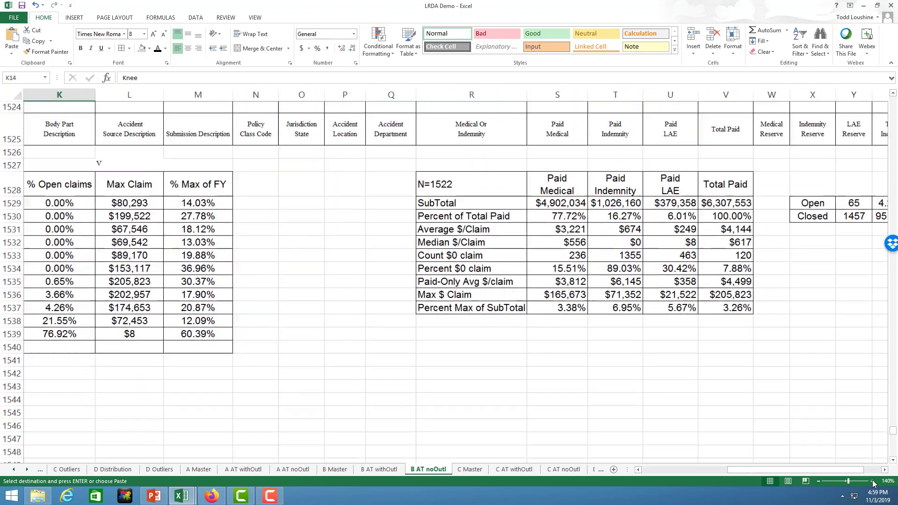
left_click(872, 481)
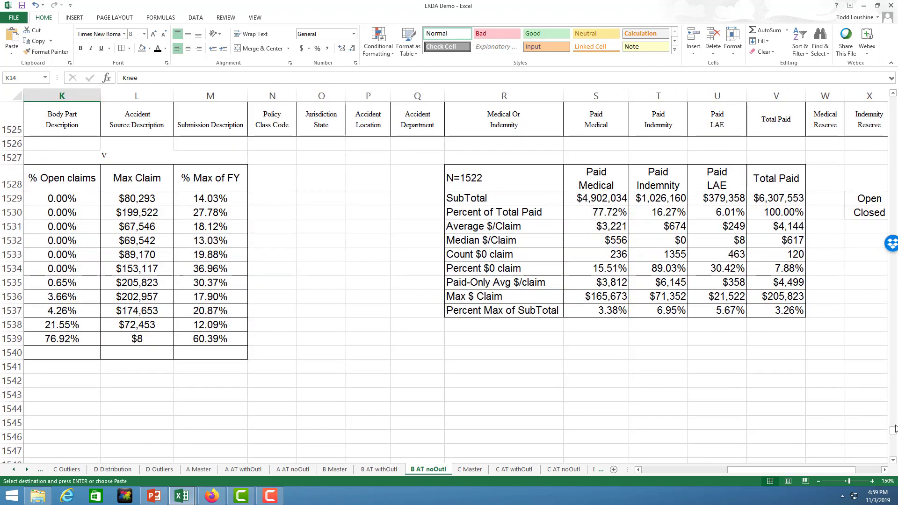
Step: Add filters to header row 1 and sort the claims by Total Paid from largest to smallest
left_click_drag(893, 428, 889, 95)
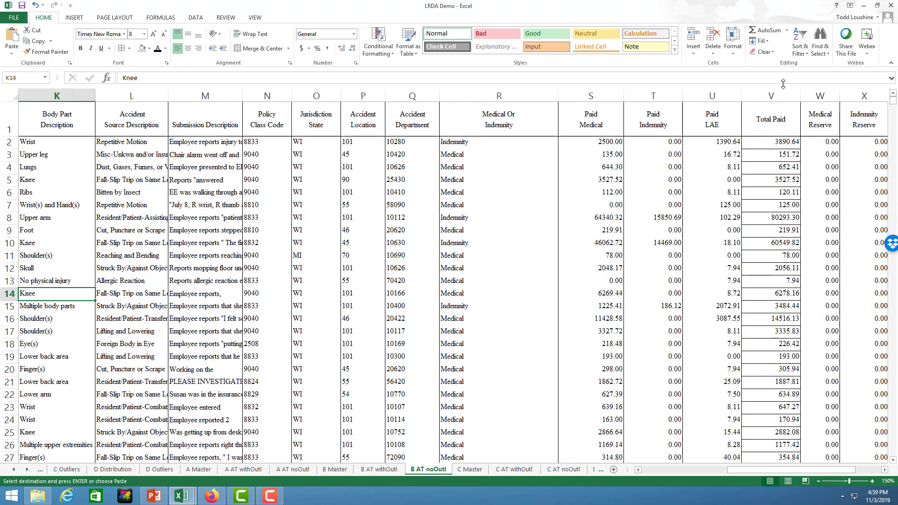
mouse_move(893, 97)
left_mouse_down()
mouse_move(888, 444)
mouse_move(892, 95)
left_mouse_up()
left_click(10, 120)
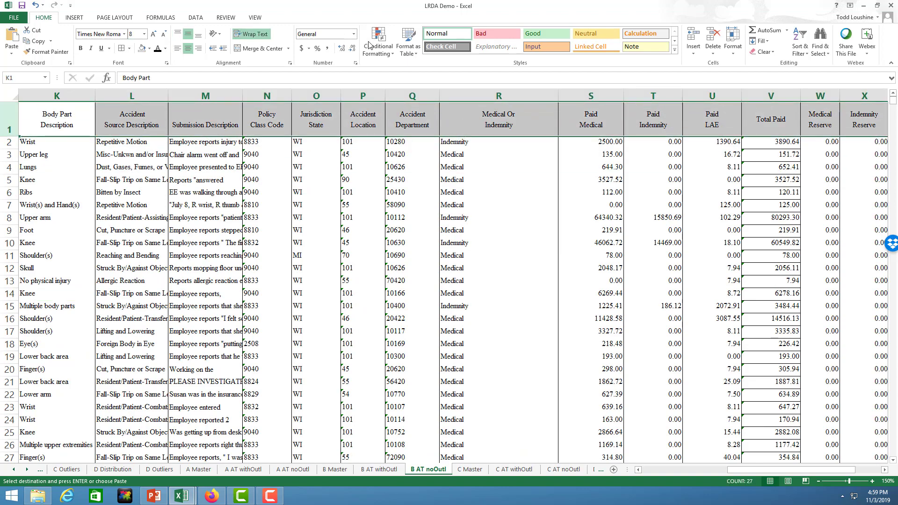
left_click(195, 17)
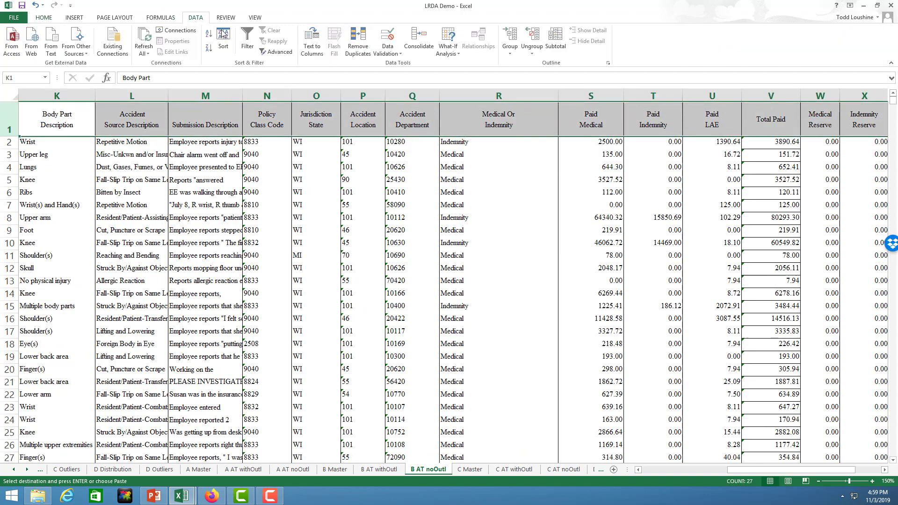
left_click(247, 40)
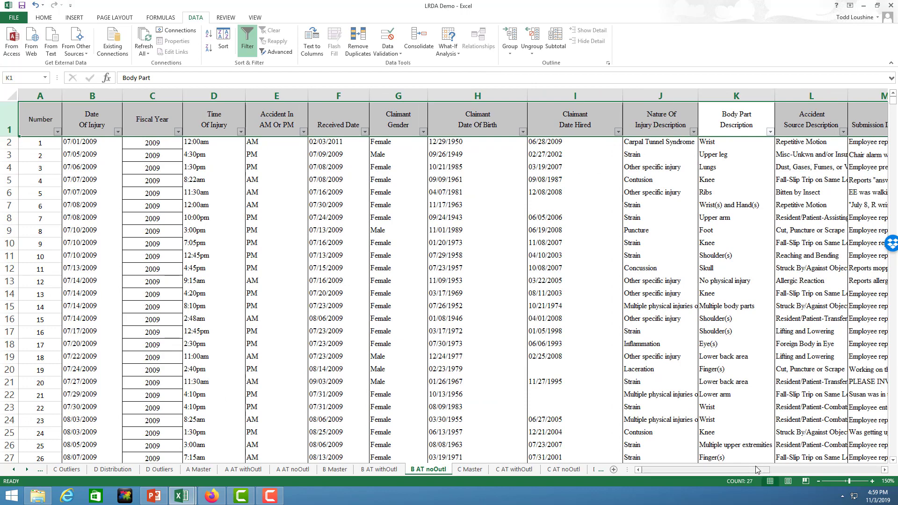
left_click_drag(756, 469, 843, 470)
left_click(796, 132)
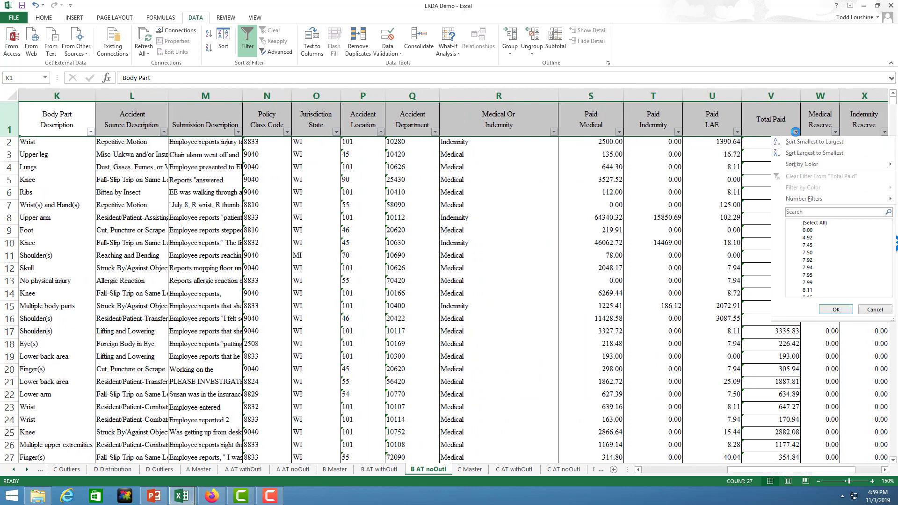
left_click(798, 153)
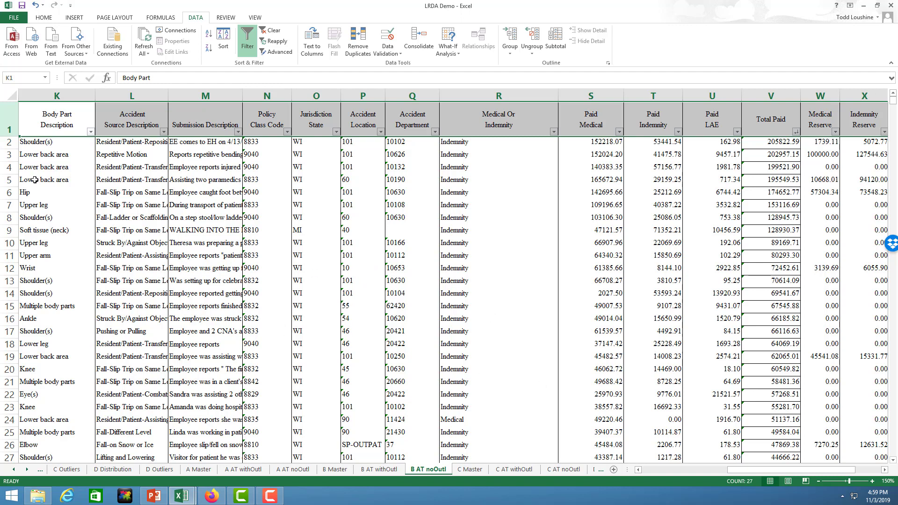
Step: Cut the highest-paid outlier claims in rows 2 through 52
left_click_drag(9, 142, 2, 309)
left_click_drag(738, 470, 595, 475)
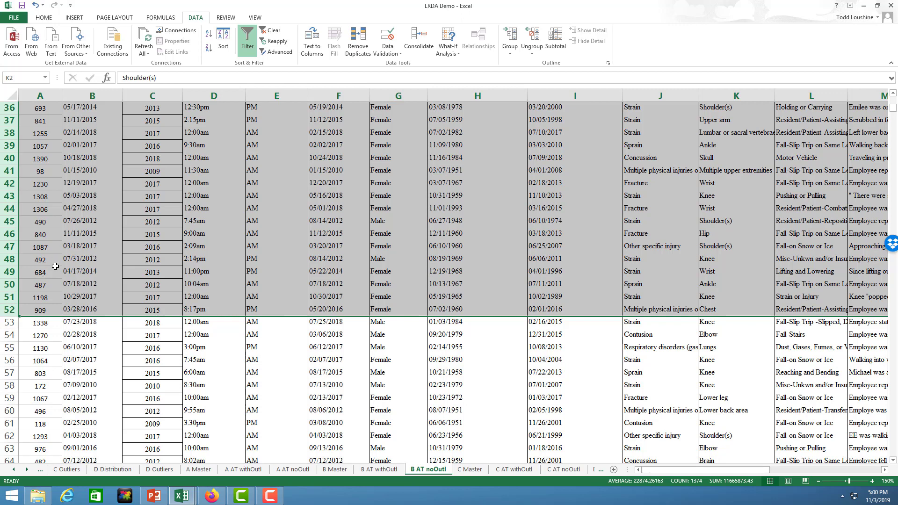
right_click(10, 232)
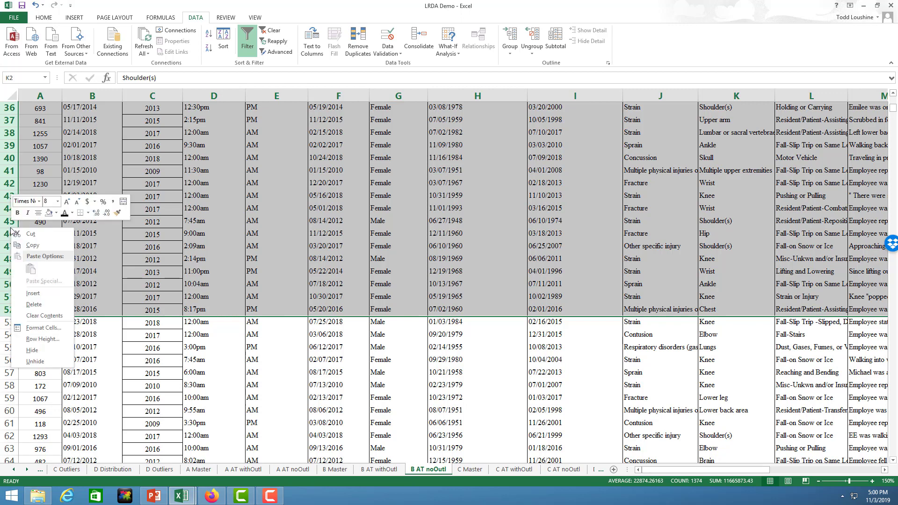
key("Escape")
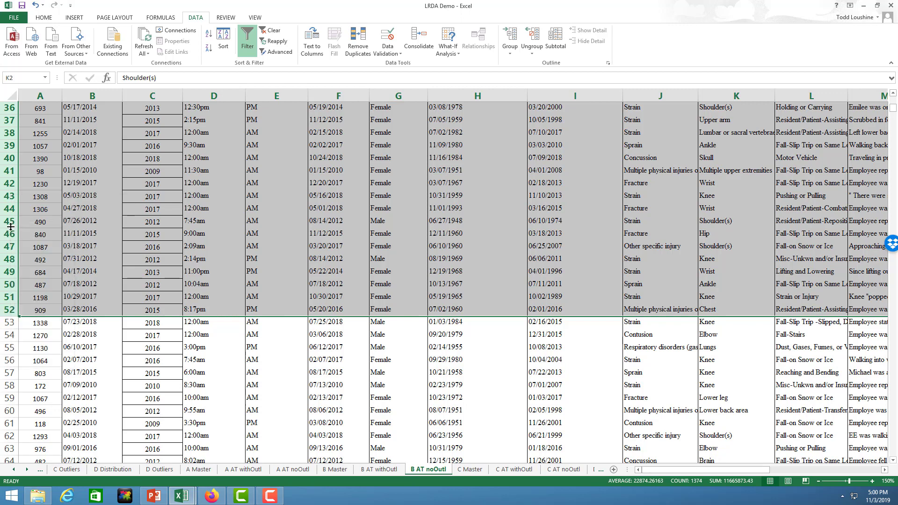
scroll(608, 209, "up", 12)
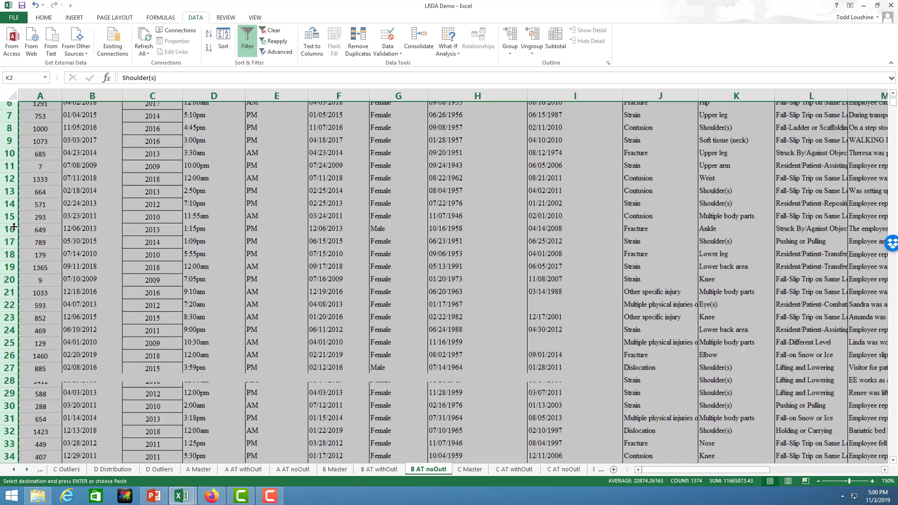
key("ctrl+c")
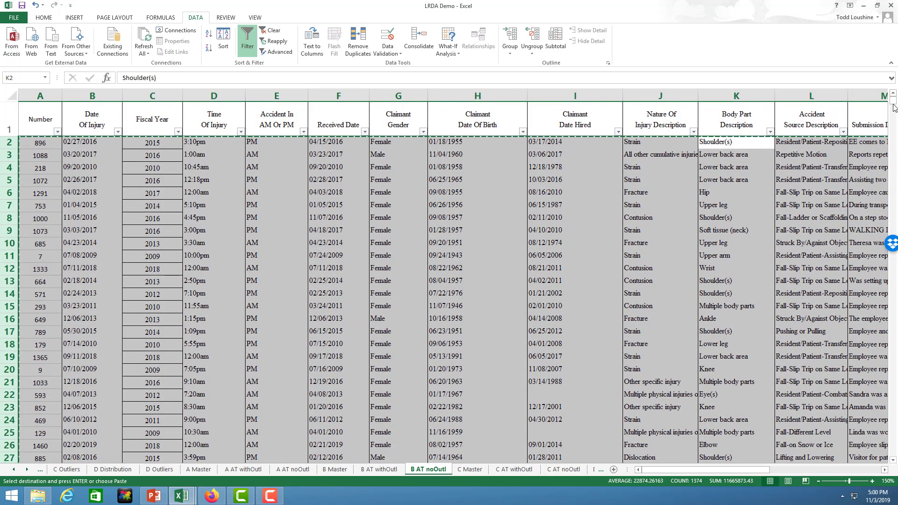
Step: Paste the cut outlier rows below the charts, starting at row 1600
left_click_drag(893, 101, 893, 453)
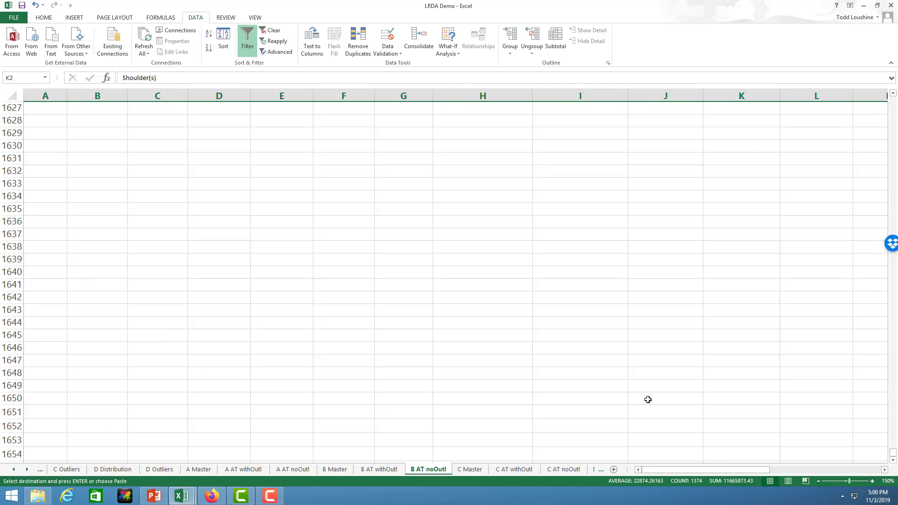
scroll(571, 351, "up", 20)
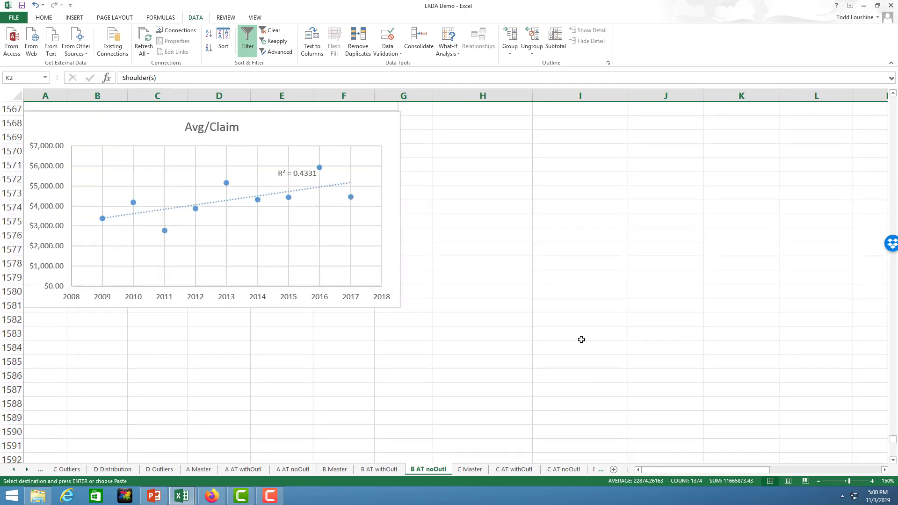
scroll(581, 340, "down", 2)
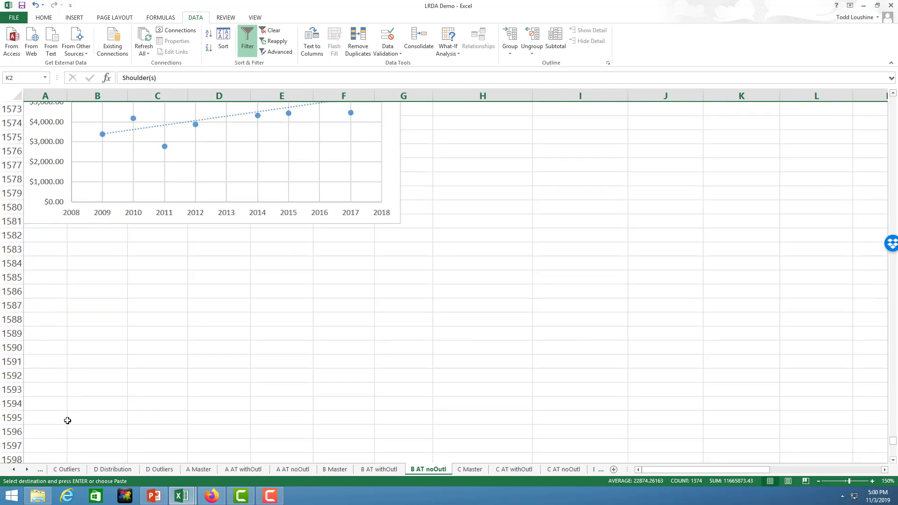
scroll(68, 421, "down", 2)
left_click(13, 402)
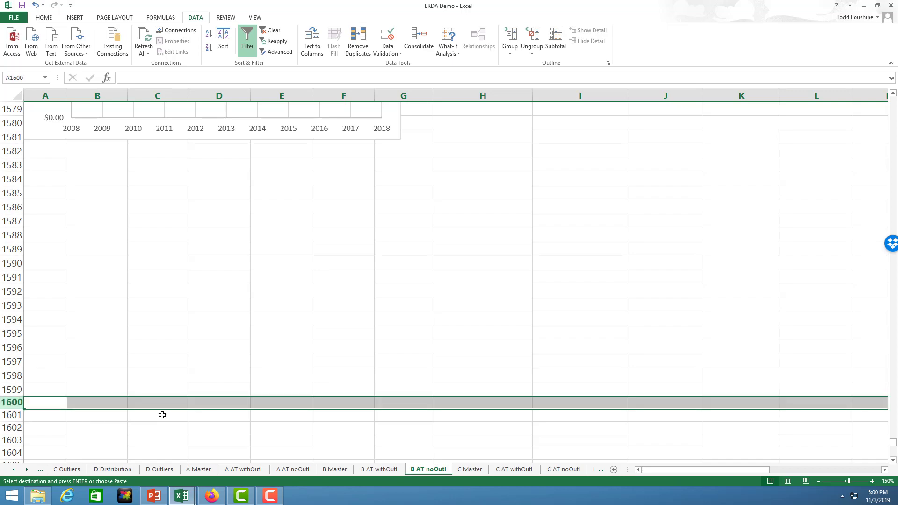
key("Return")
Step: Clear the Range, # $0 claims and # Open claims values in H1529:J1540 of the fiscal-year summary
left_click(514, 307)
scroll(527, 291, "up", 18)
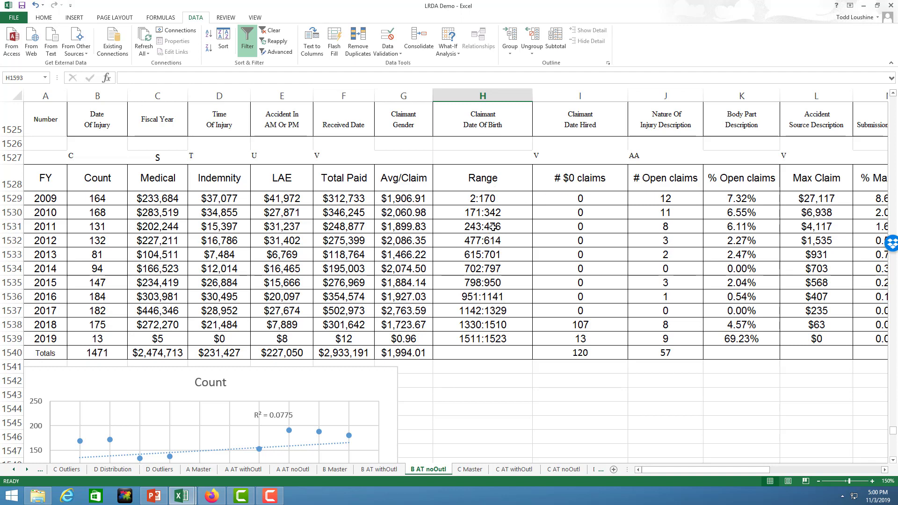
left_click_drag(486, 199, 654, 352)
right_click(638, 271)
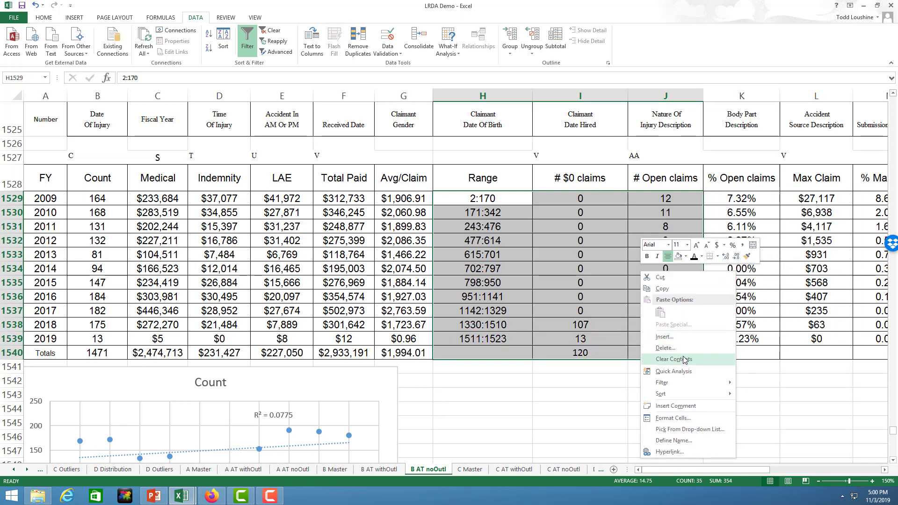
key("Escape")
key("Delete")
Step: Clear the Max Claim formulas in L1529:L1539
left_click_drag(823, 198, 823, 338)
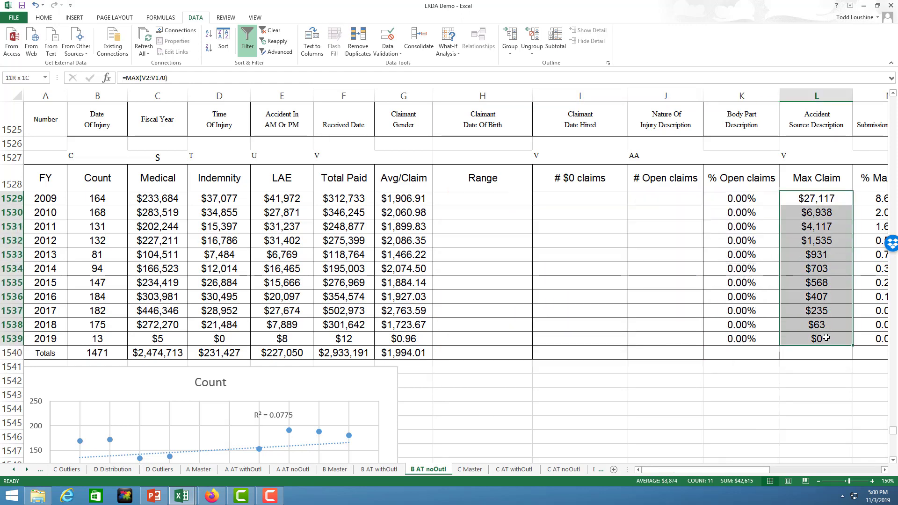
right_click(811, 312)
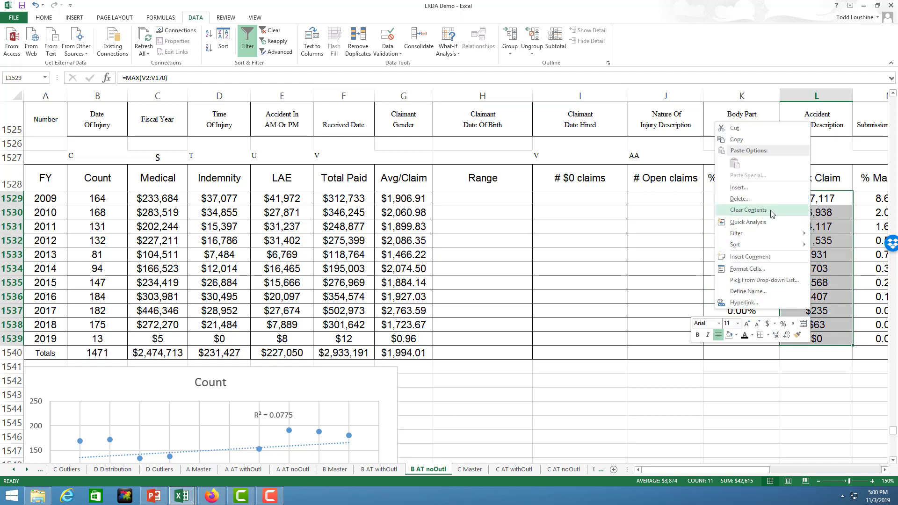
left_click(749, 210)
left_click(566, 254)
Step: Examine which sheet the Count chart's series references and review the fiscal-year summary table without outliers
scroll(418, 272, "down", 3)
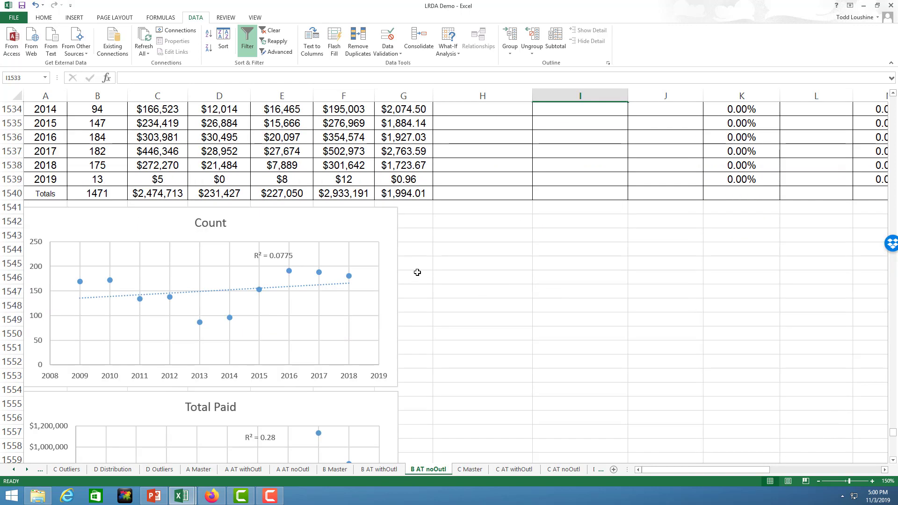
left_click(289, 272)
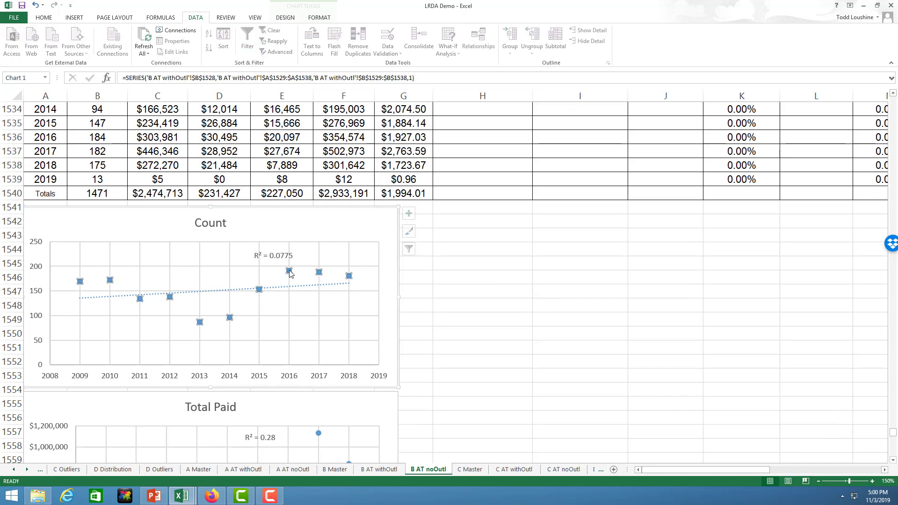
left_click(379, 469)
left_click(429, 469)
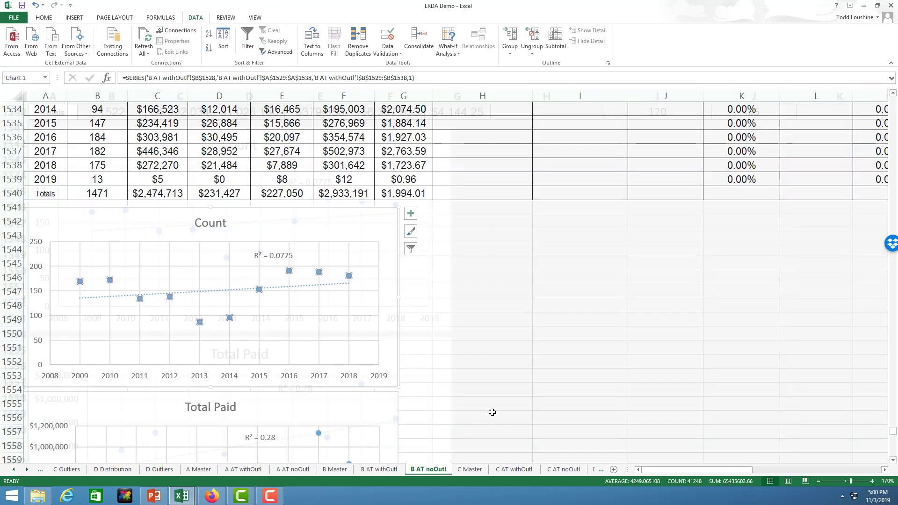
left_click(491, 389)
scroll(549, 375, "up", 4)
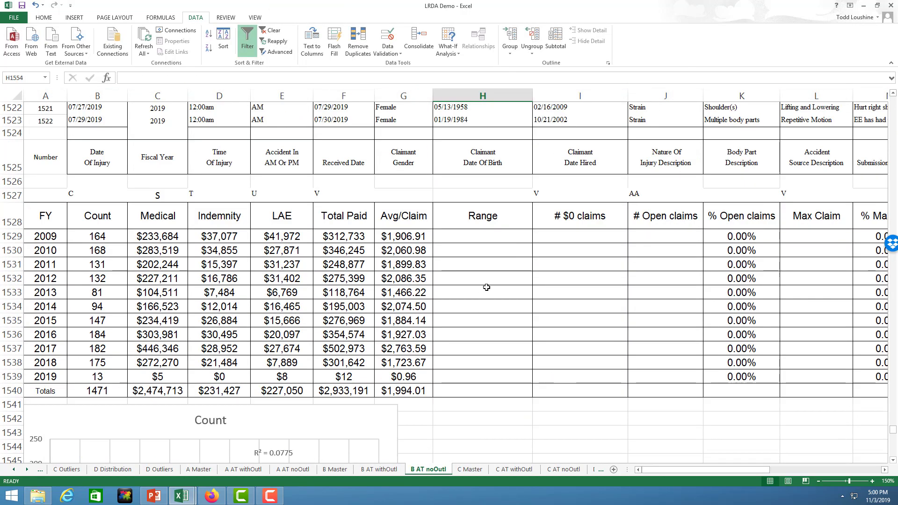
left_click(399, 308)
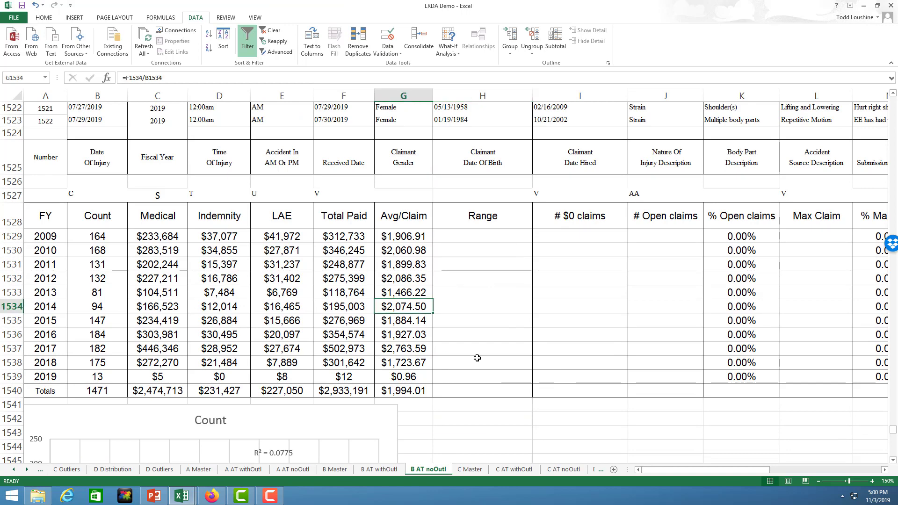
left_click(544, 376)
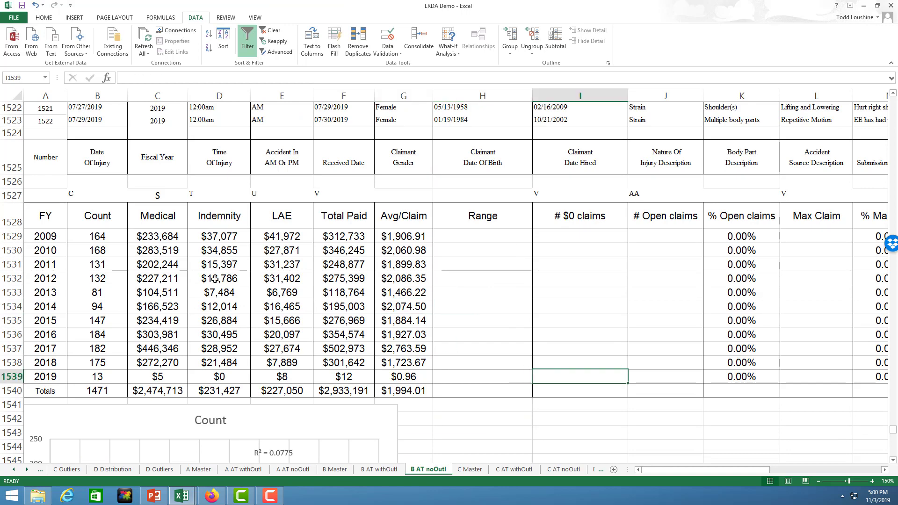
left_click(609, 333)
Step: Remove the filters from header row 1
scroll(610, 339, "up", 3)
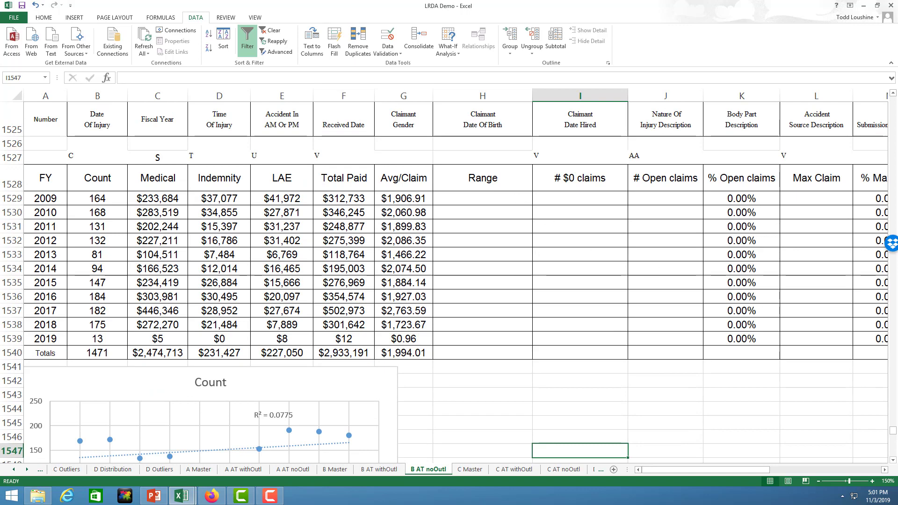
left_click_drag(893, 431, 883, 96)
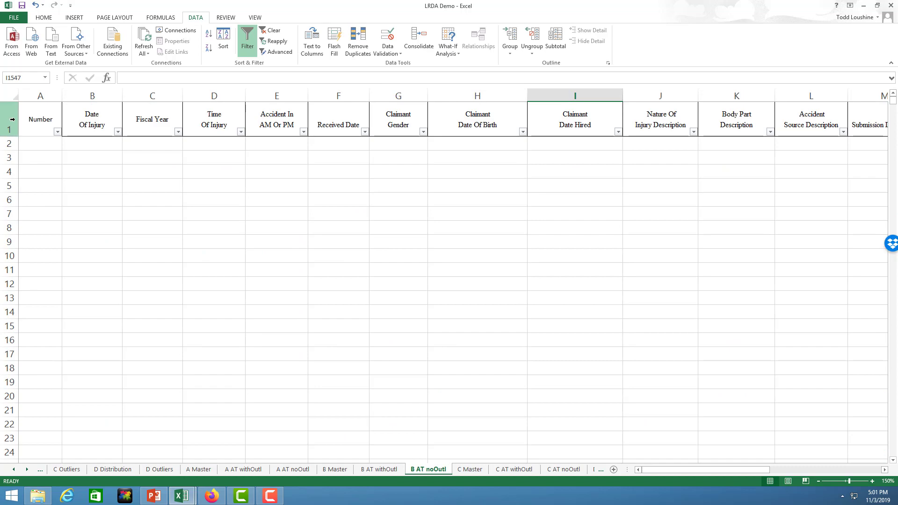
left_click(247, 40)
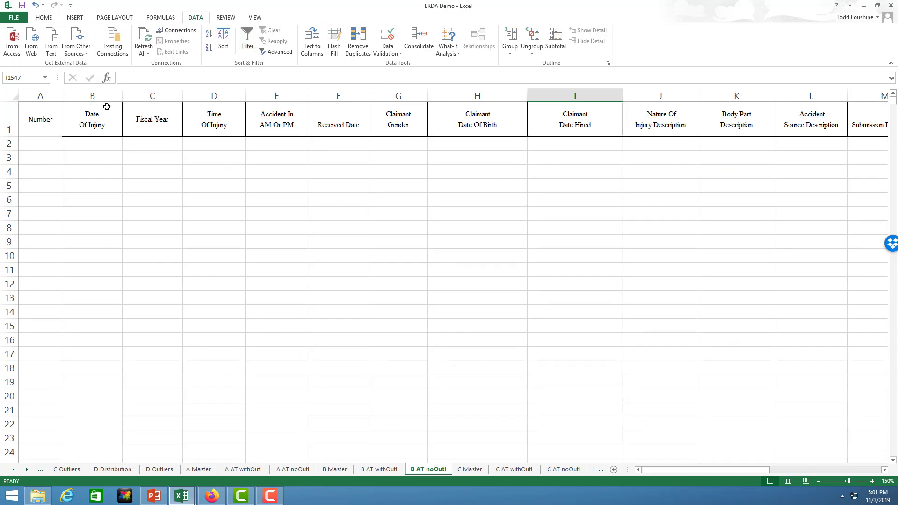
Step: Copy the column headers from row 1 into row 52, directly above the first claim row
left_click(18, 122)
key("ctrl+c")
scroll(193, 337, "down", 3)
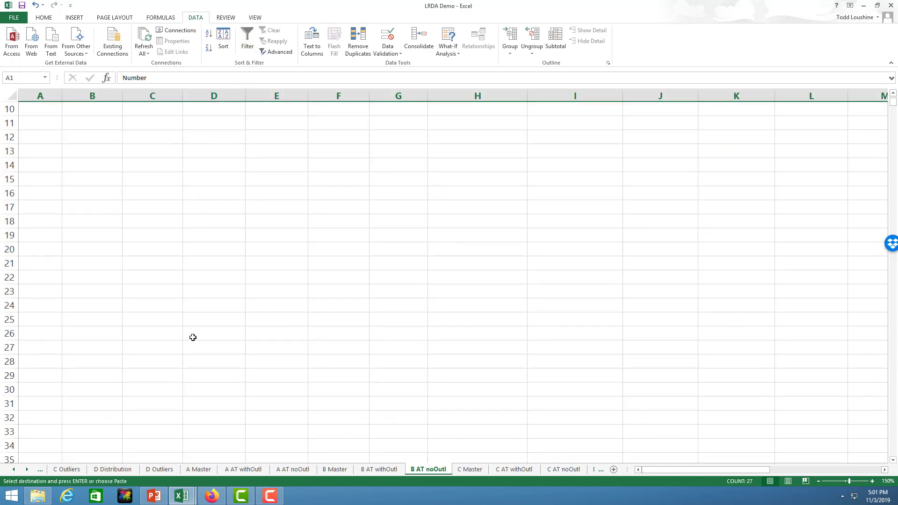
scroll(192, 336, "down", 8)
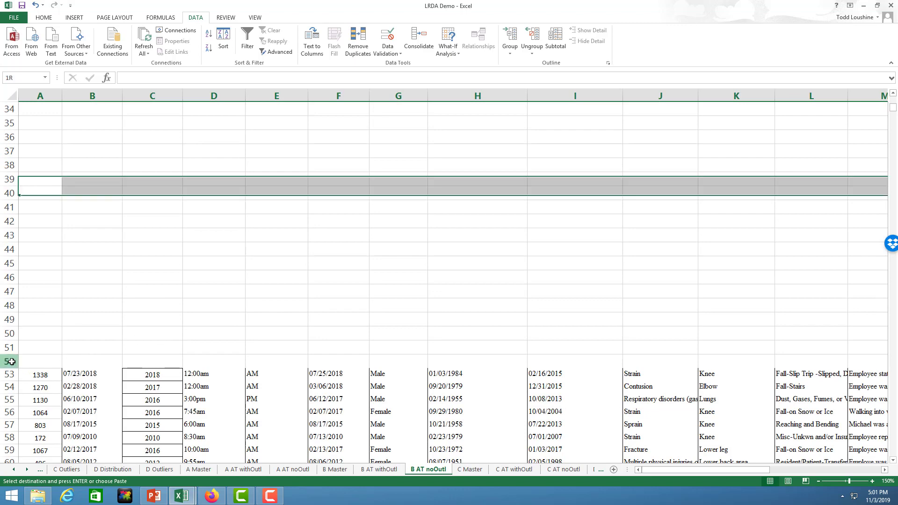
left_click(10, 361)
key("ctrl+v")
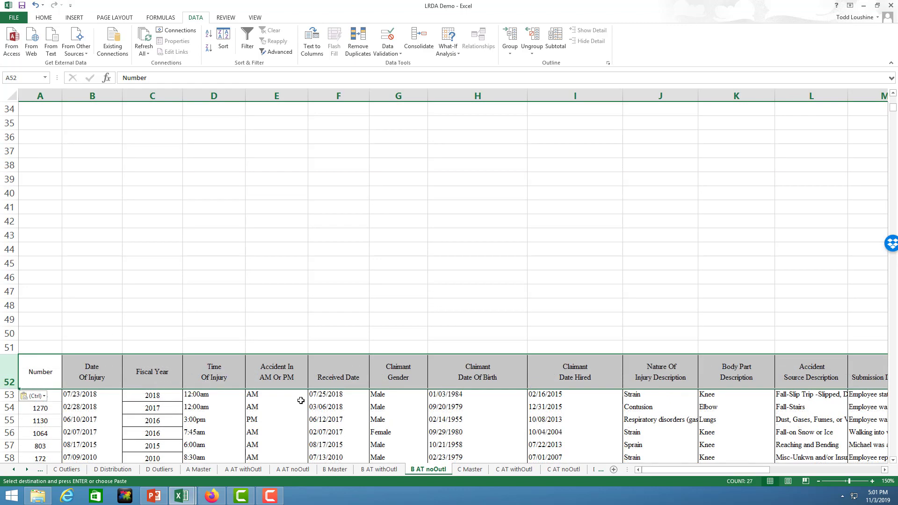
Step: Add filters to header row 52 and sort the claims by Fiscal Year from smallest to largest
left_click(247, 37)
scroll(243, 337, "down", 2)
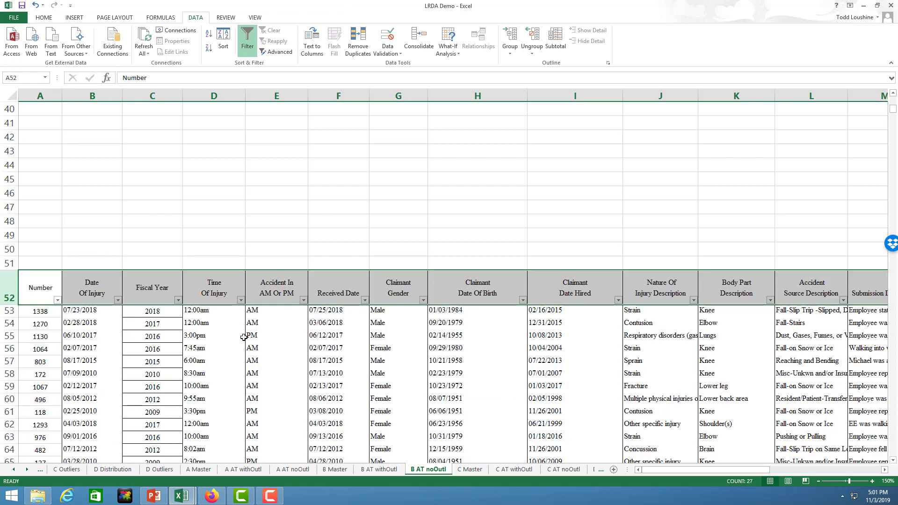
scroll(244, 337, "down", 2)
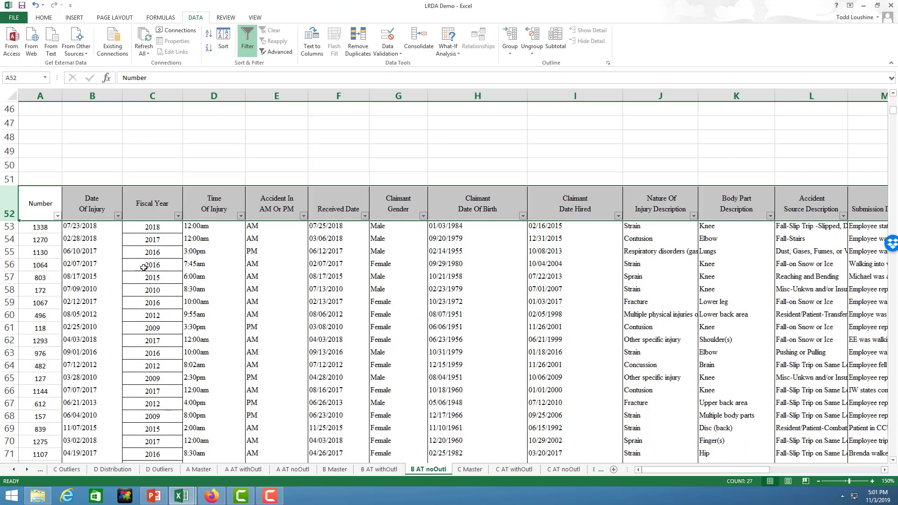
left_click(179, 216)
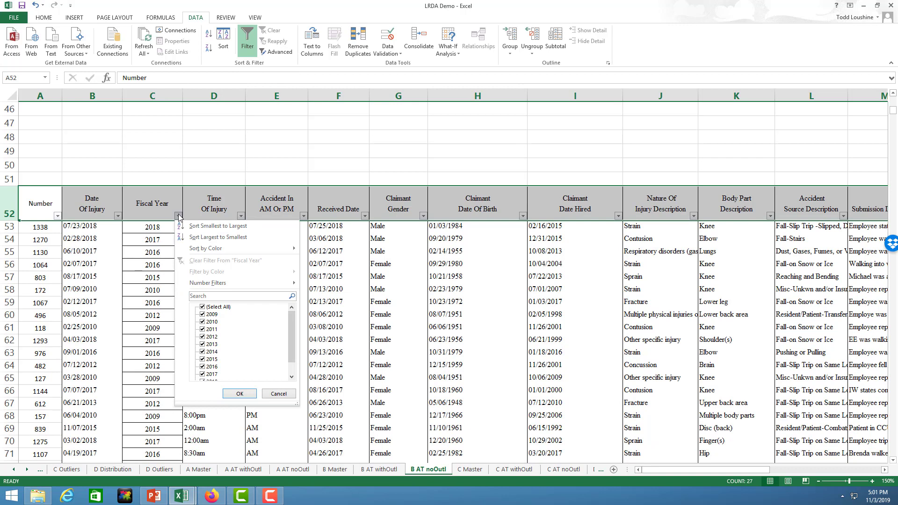
left_click(218, 226)
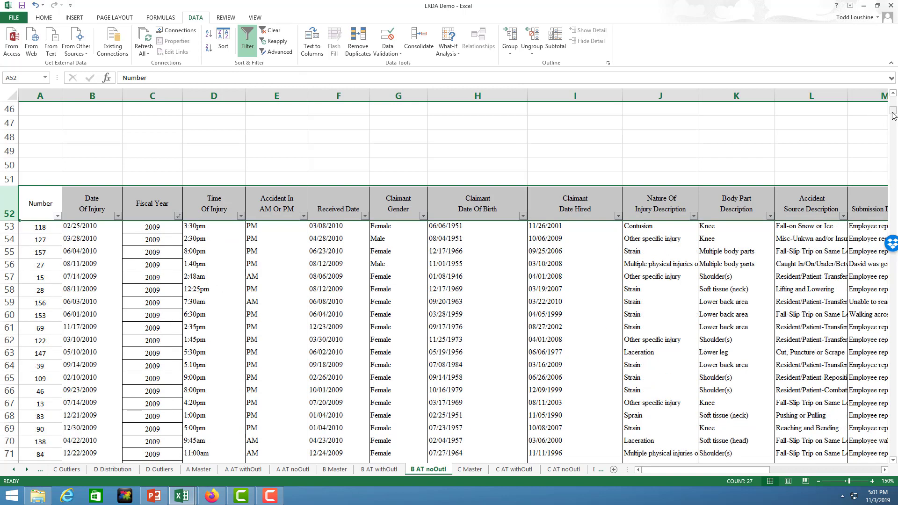
left_click_drag(893, 116, 892, 112)
left_click(477, 325)
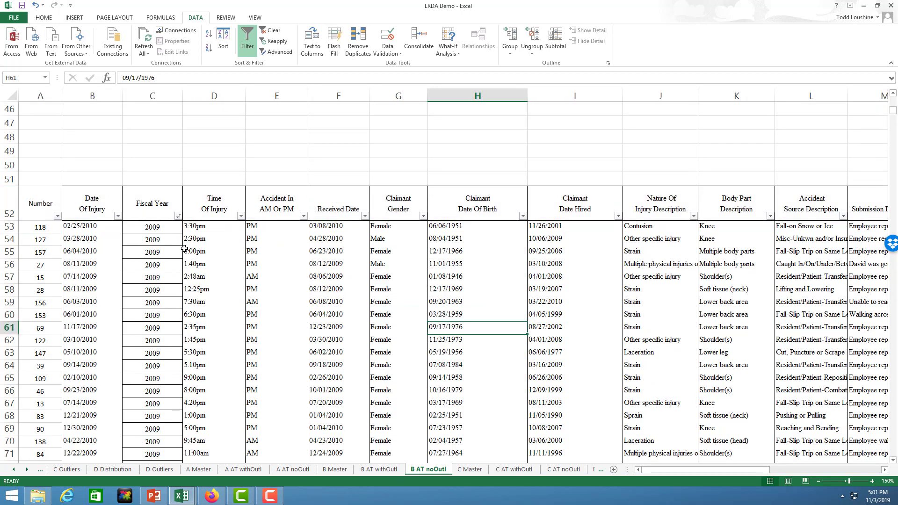
Step: Examine the sorted Fiscal Year column for the first and last rows of 2009 and 2010
left_click(156, 226)
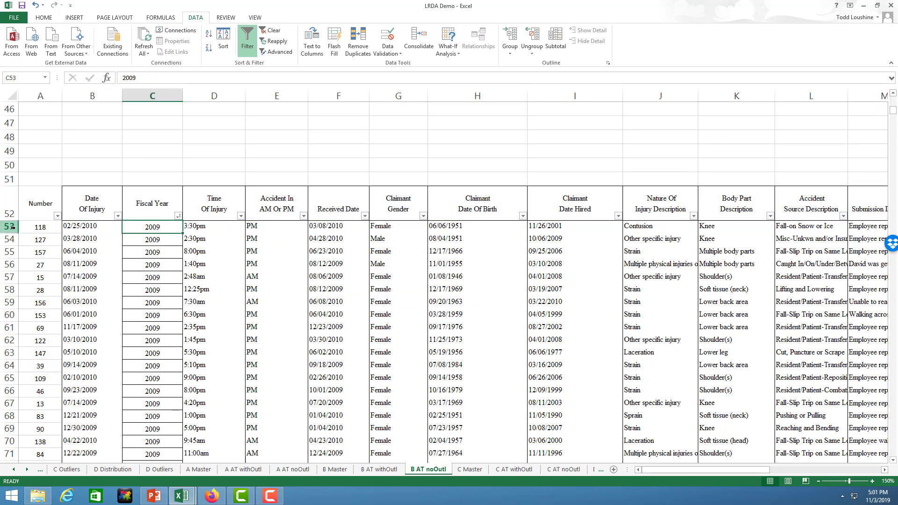
scroll(150, 311, "down", 20)
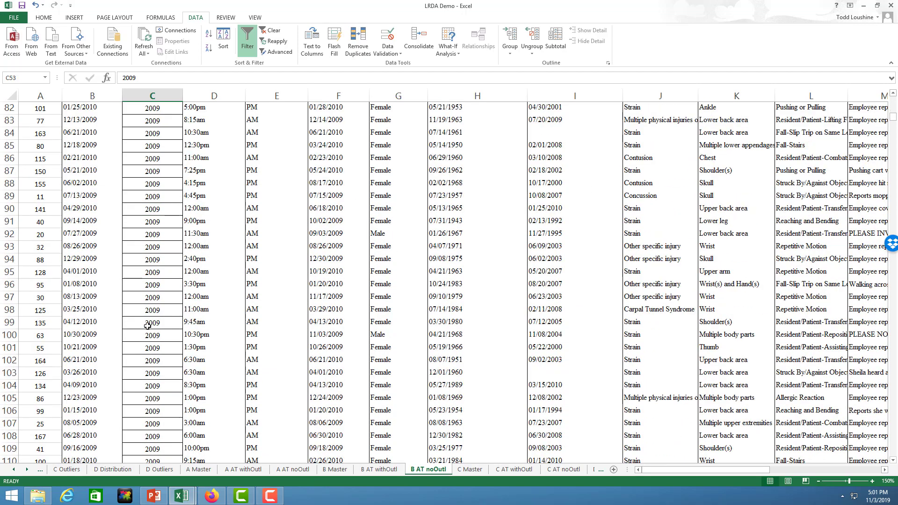
scroll(146, 333, "down", 20)
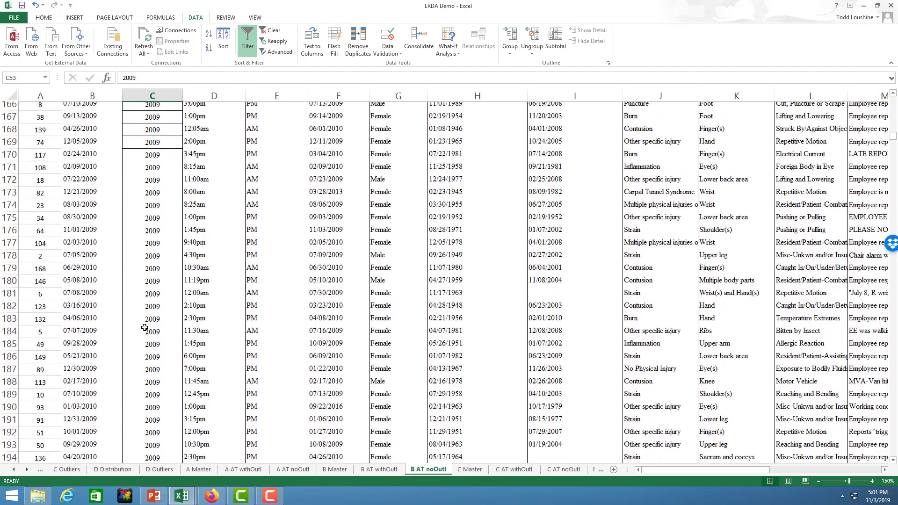
scroll(146, 327, "up", 5)
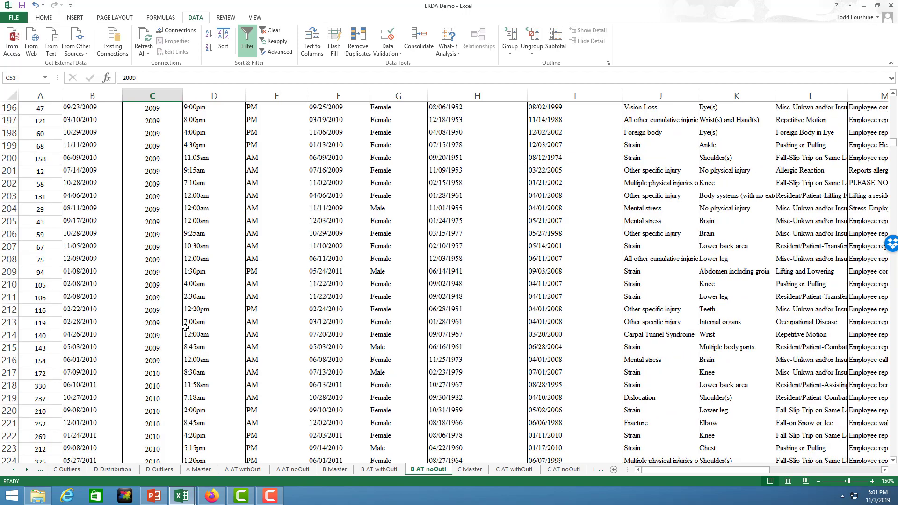
left_click(166, 361)
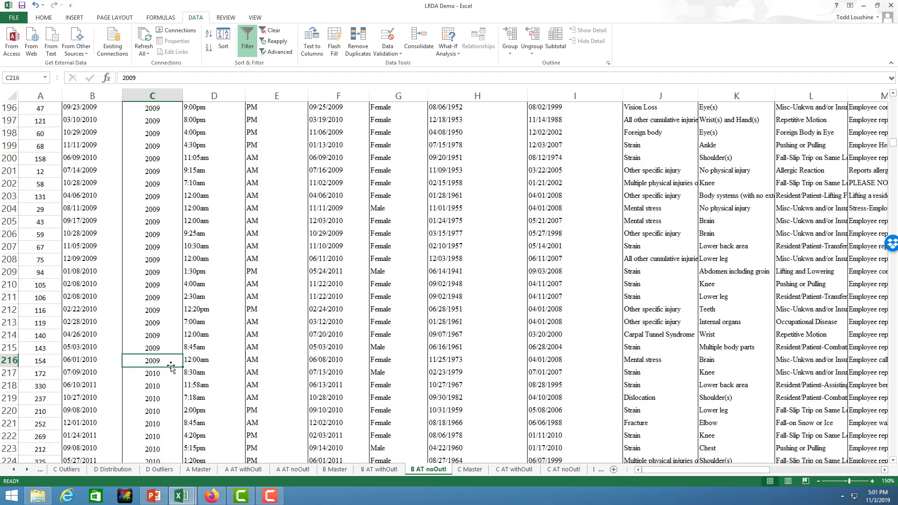
left_click(148, 374)
scroll(149, 375, "down", 20)
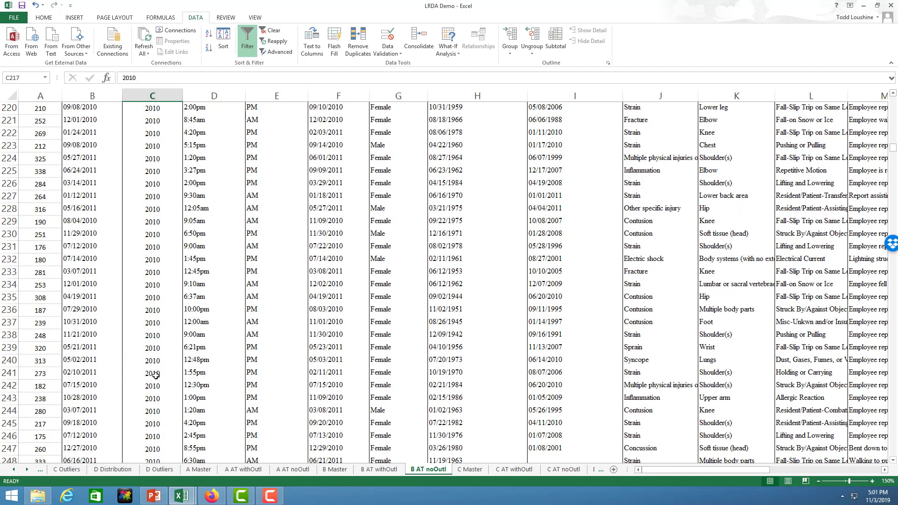
scroll(155, 371, "down", 20)
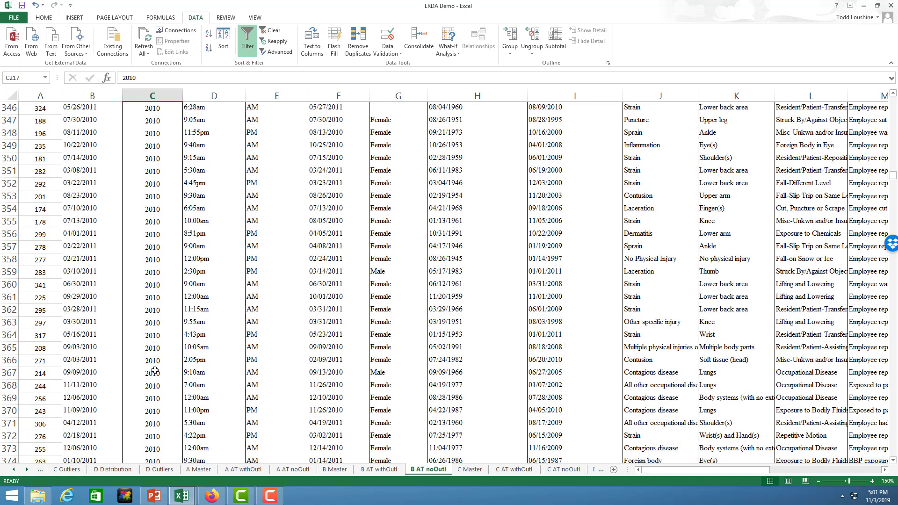
left_click(164, 287)
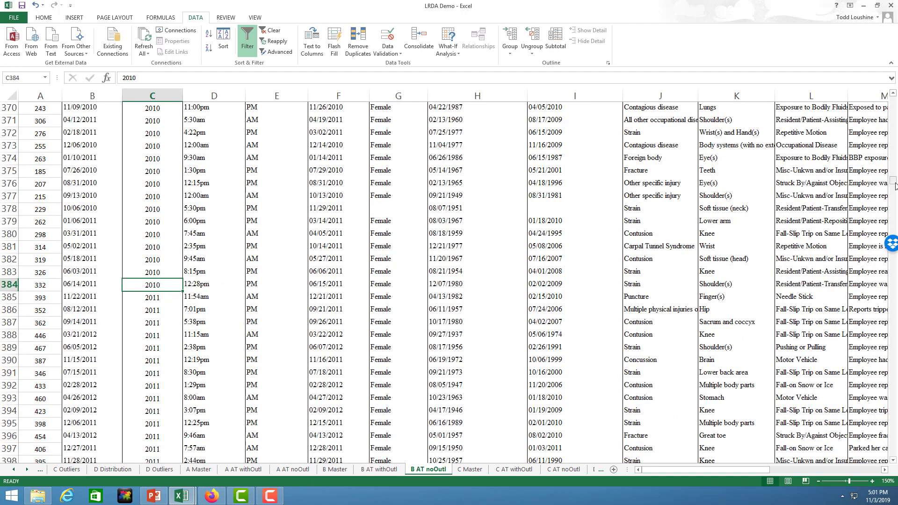
Step: Enter the Range values 53:216 for 2009 and 217:384 for 2010 in H1529:H1530 of the fiscal-year summary
left_click_drag(892, 180, 888, 428)
left_click(484, 253)
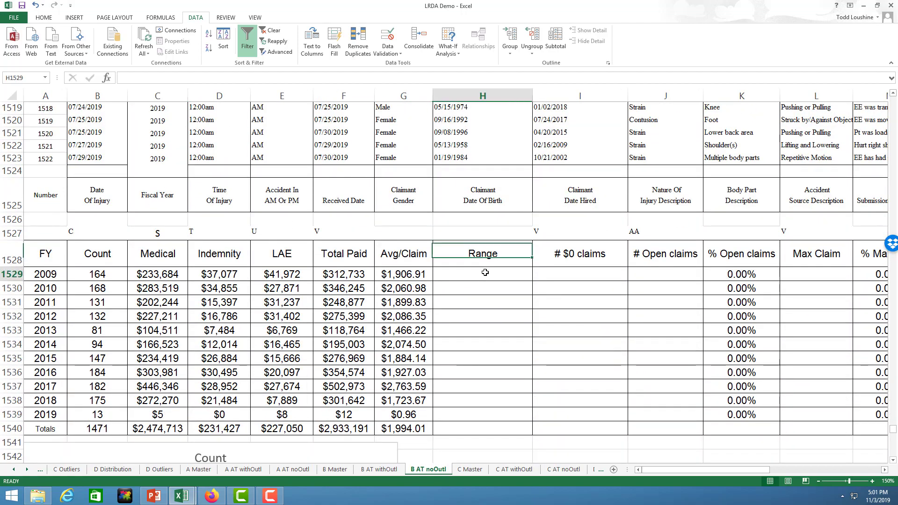
left_click(484, 274)
left_click(43, 17)
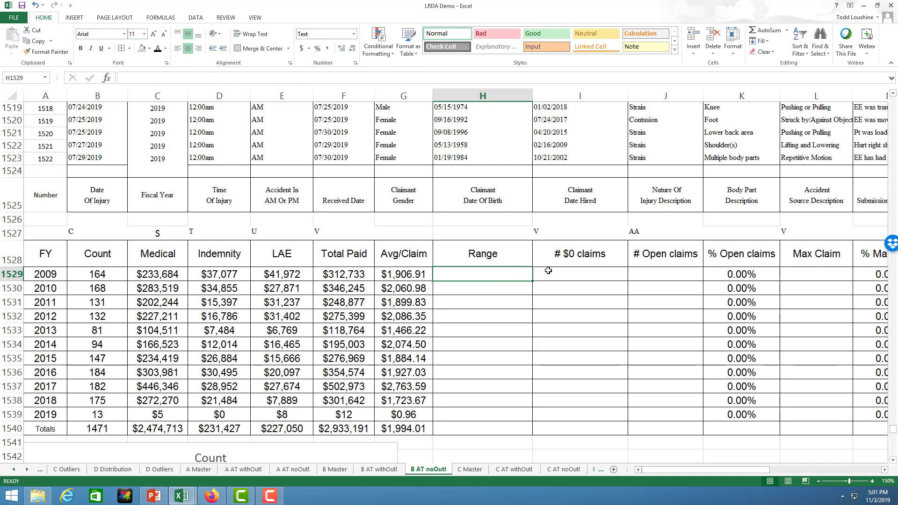
type("53")
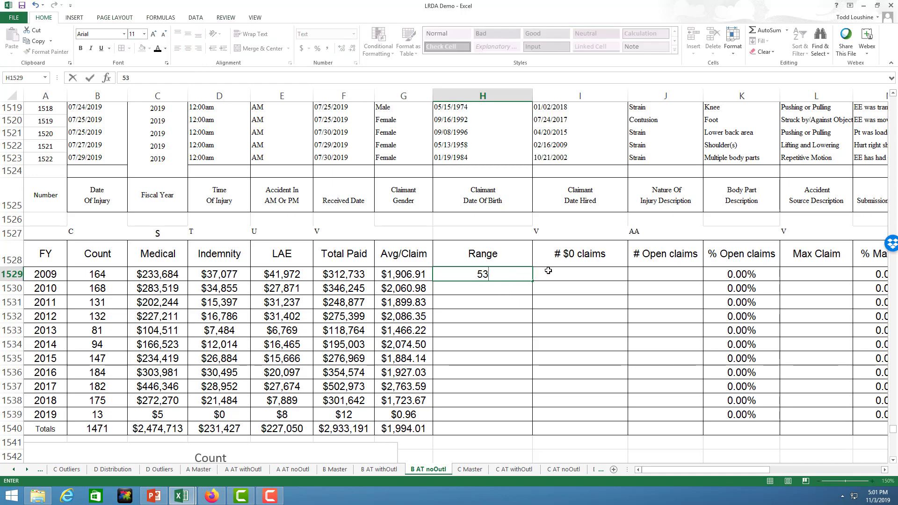
type(":216")
key("Return")
type("217:")
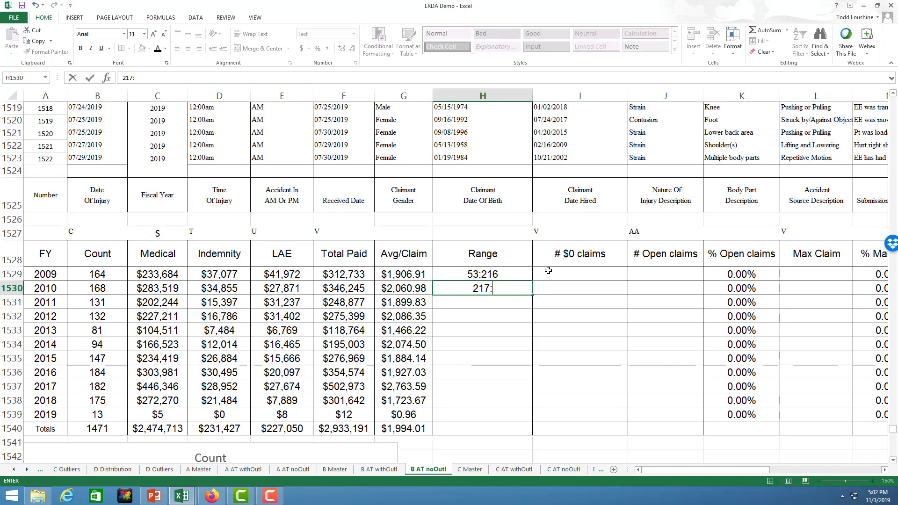
type("384")
key("Return")
Step: Enter the Range values 385:515 for 2011 and 516:647 for 2012 in H1531:H1532
type("3")
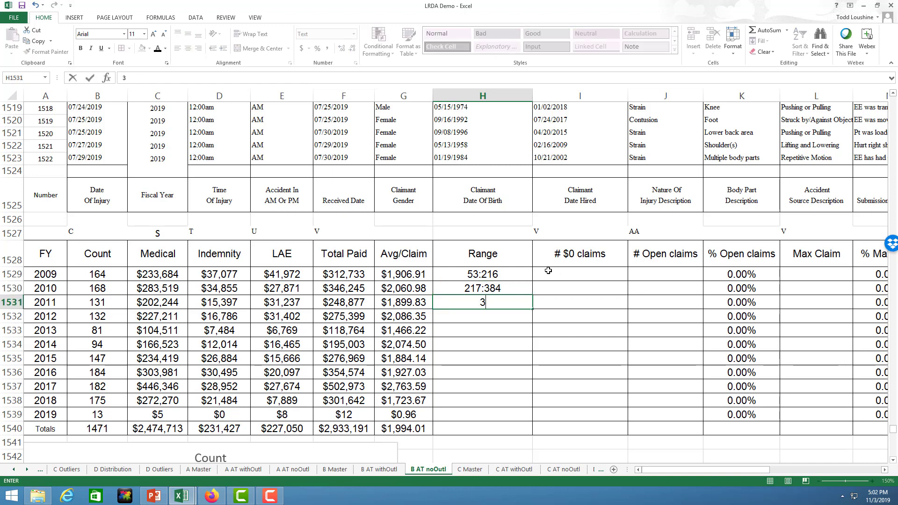
type("85:515")
key("Return")
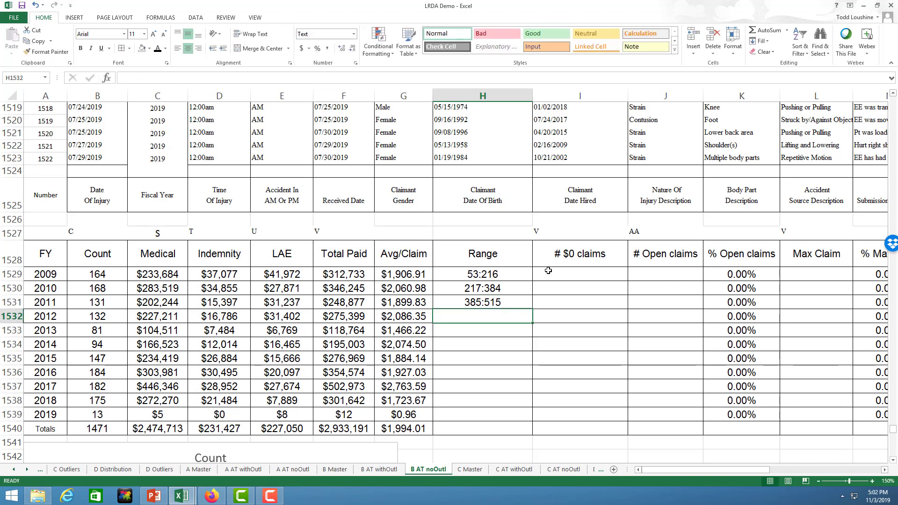
type("516:")
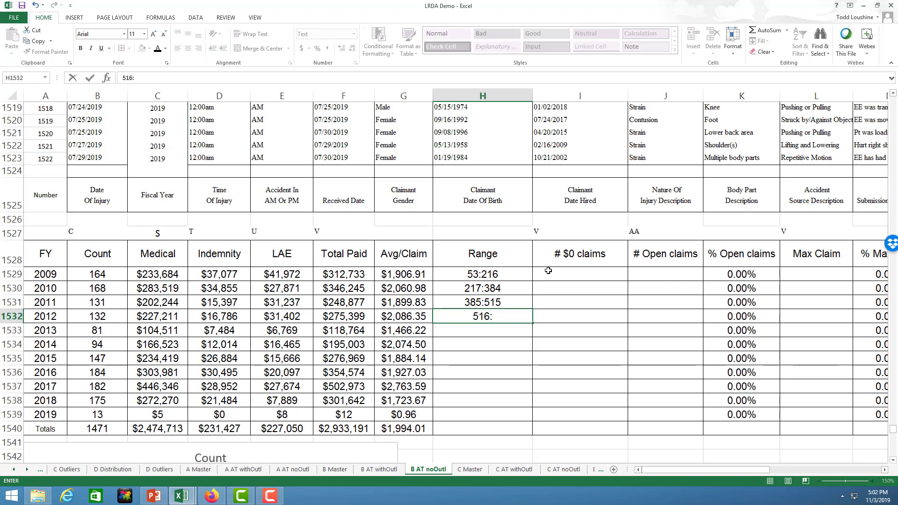
type("647:648")
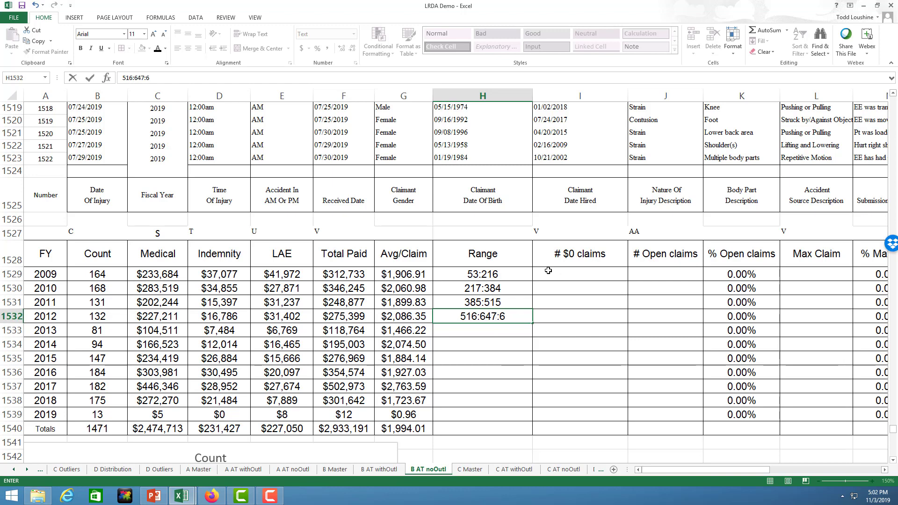
key("BackSpace")
key("BackSpace")
key("BackSpace")
key("BackSpace")
key("Return")
Step: Enter the Range values 648:728, 729:822 and 823:969 for fiscal years 2013 to 2015 in H1533:H1535
type("64")
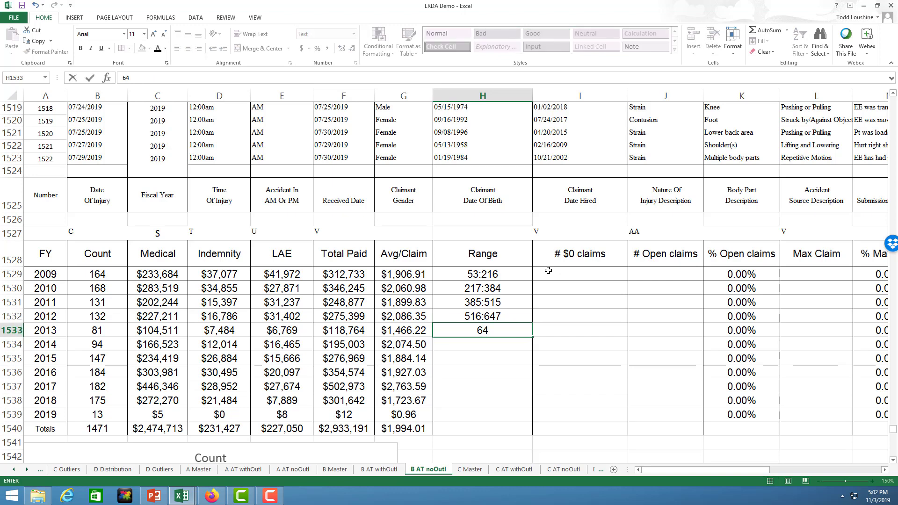
type("8:728")
key("Return")
type("729:")
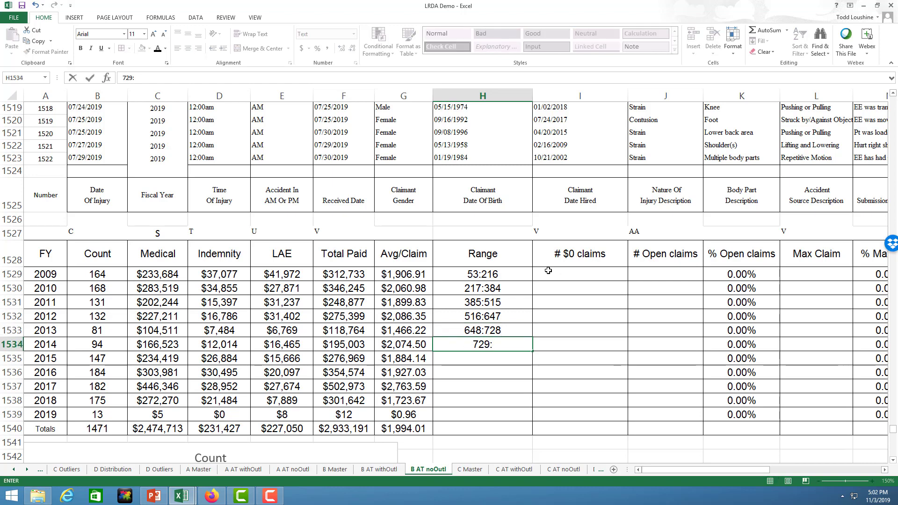
type("822")
key("Return")
type("823:")
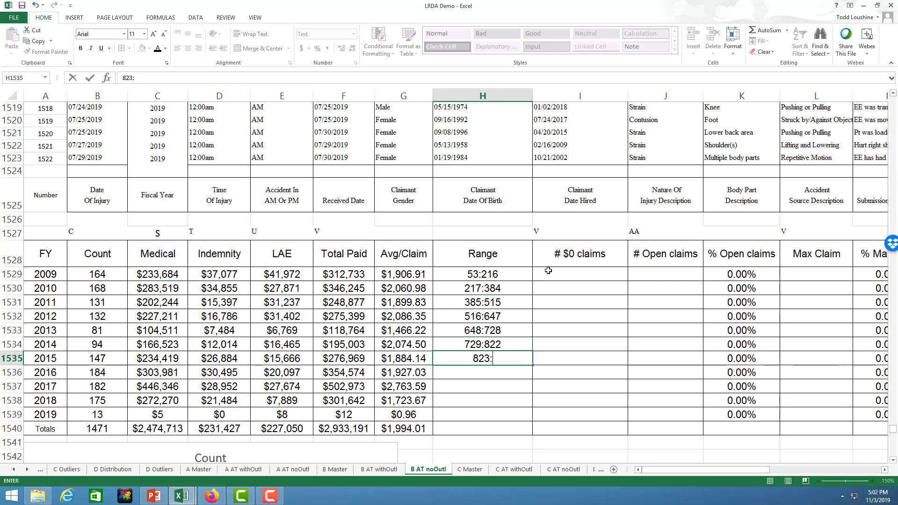
type("969")
key("Return")
Step: Enter the Range values 970:1153 for 2016 and 1154:1335 for 2017 in H1536:H1537
type("9")
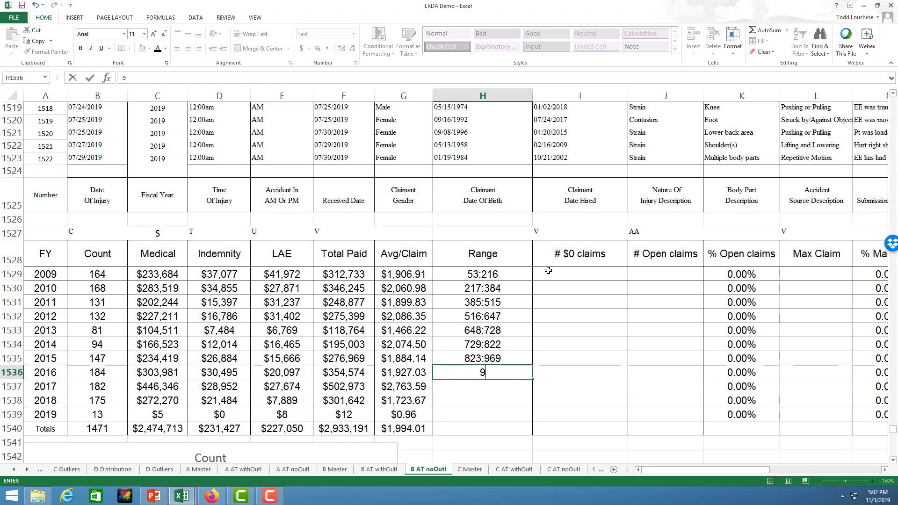
type("70:1153")
key("Return")
type("11")
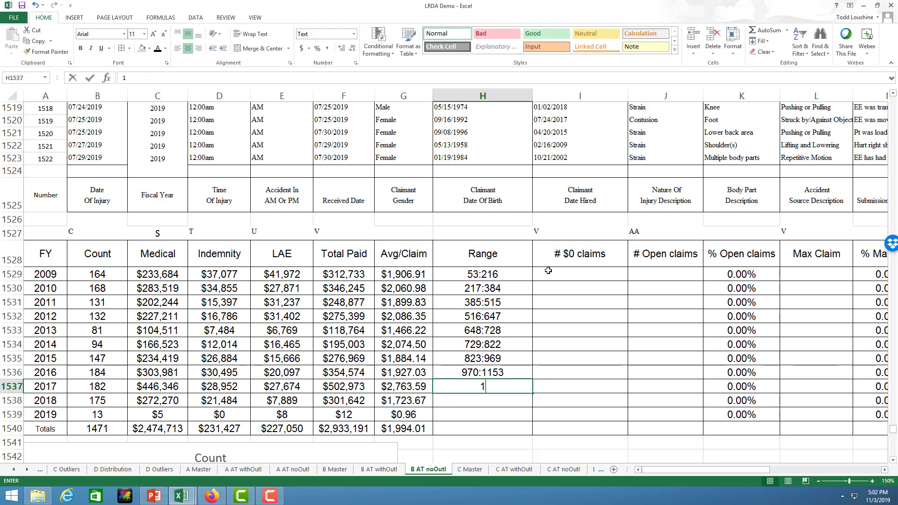
type("54:")
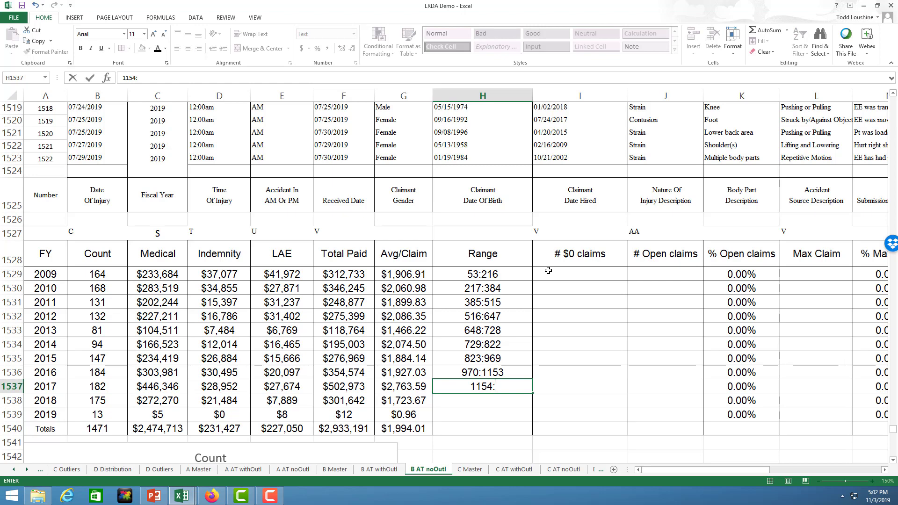
type("1335")
key("Return")
Step: Enter the Range values 1336:1510 for 2018 and 1511:1523 for 2019 in H1538:H1539
type("1336:")
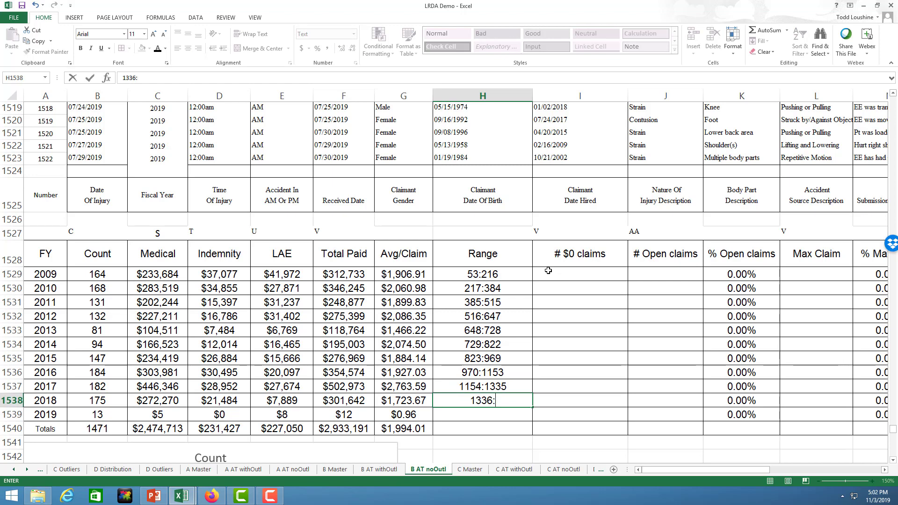
type("1510")
key("Return")
type("1")
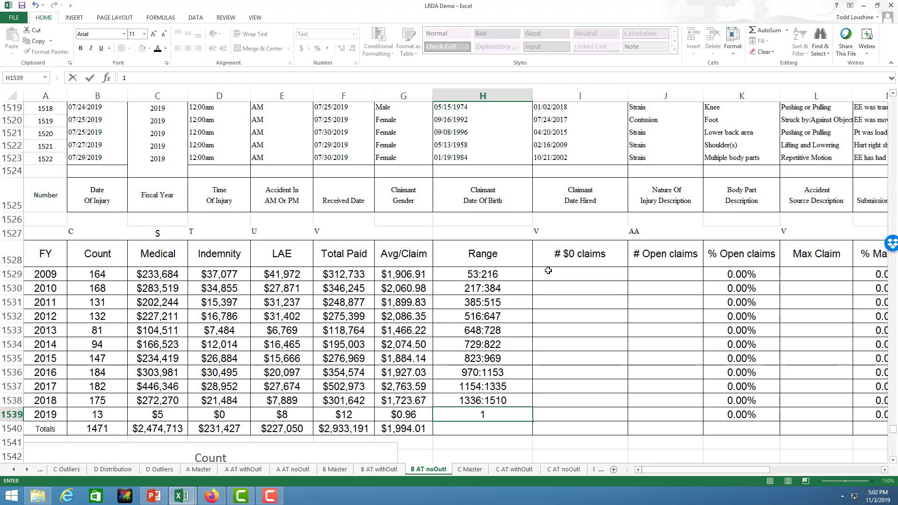
type("511:1523")
key("Return")
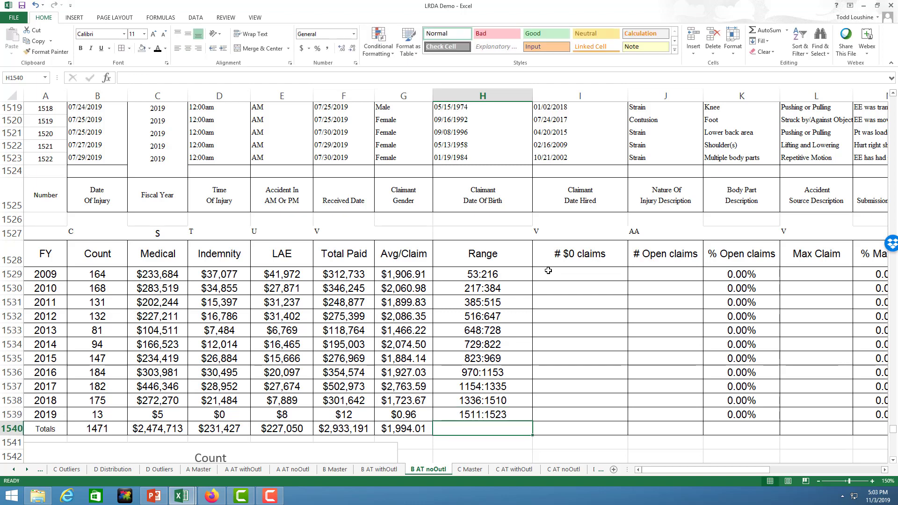
left_click_drag(676, 470, 702, 474)
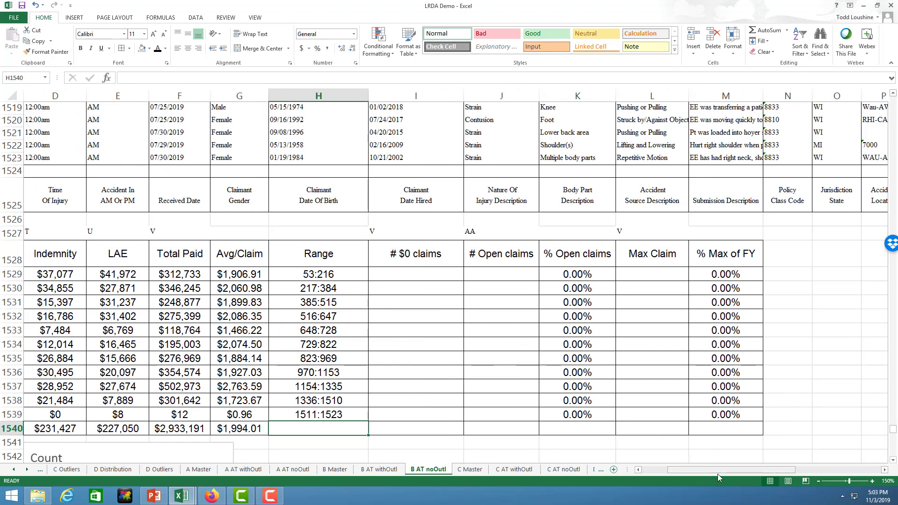
left_click_drag(720, 473, 682, 474)
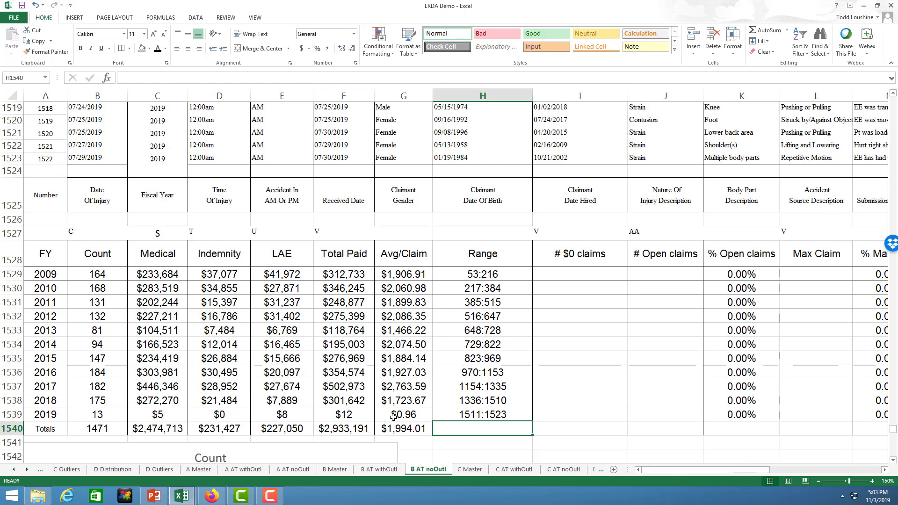
Step: Count the 2018 open claims in J1538 with =countif(aa1336:aa1510,"open")
left_click(653, 401)
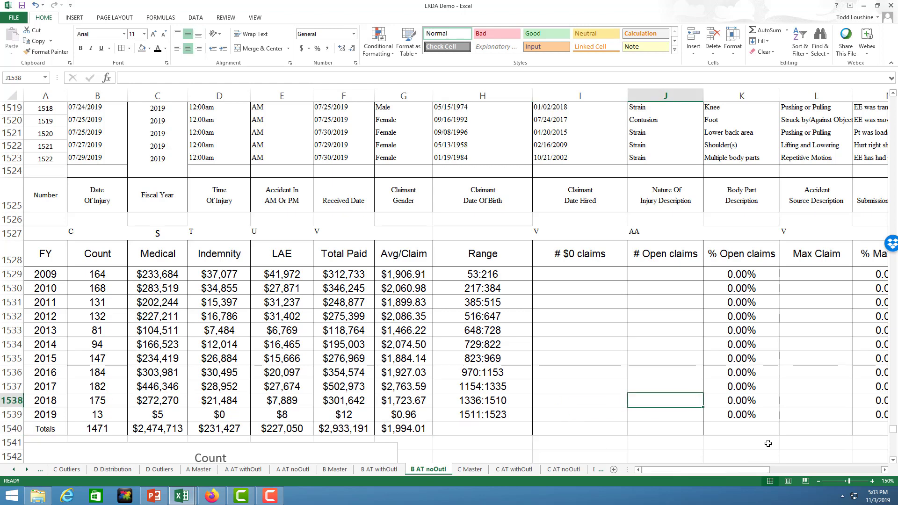
type("=")
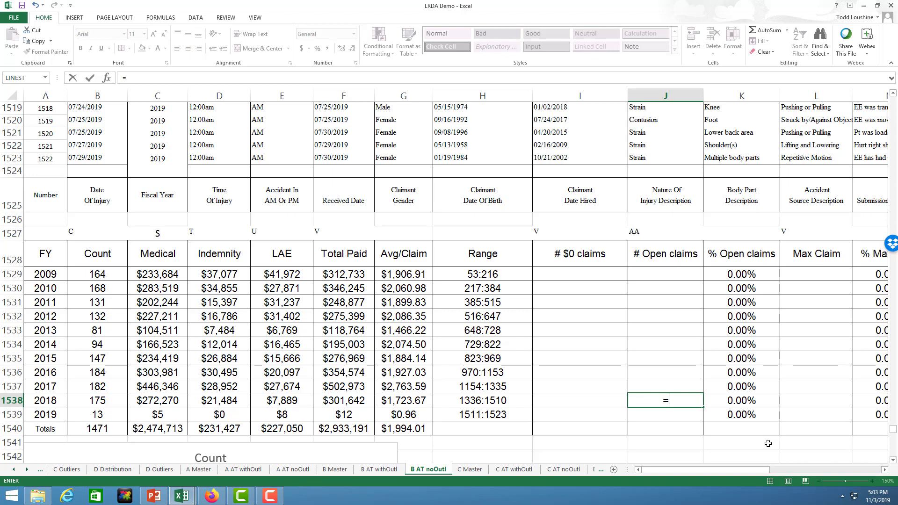
type("coun")
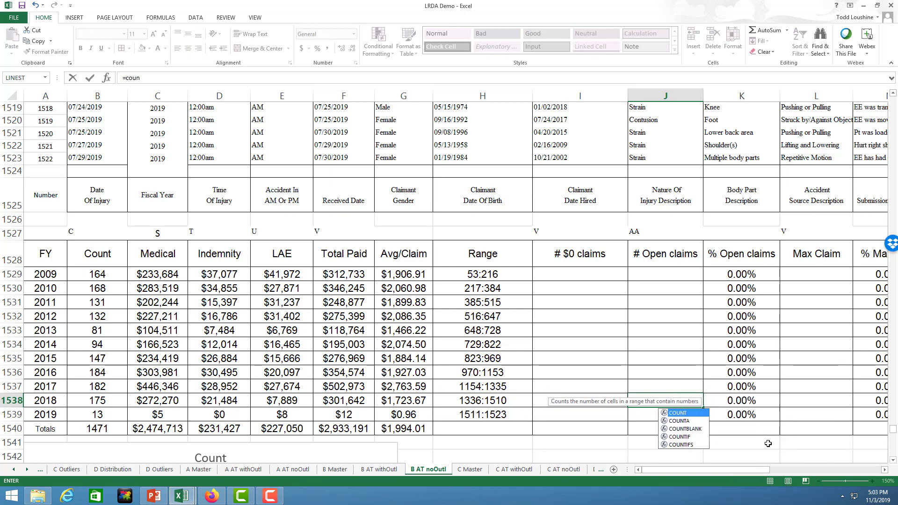
type("tif(aa")
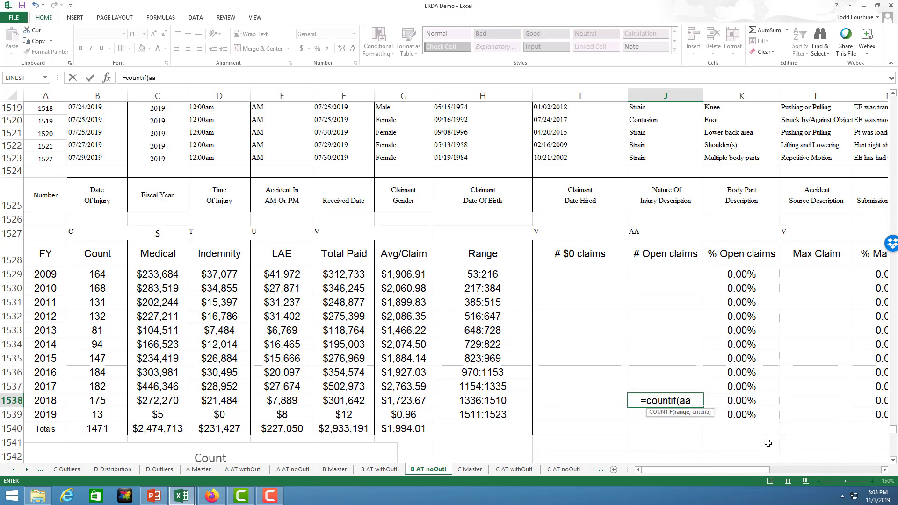
type("1336;")
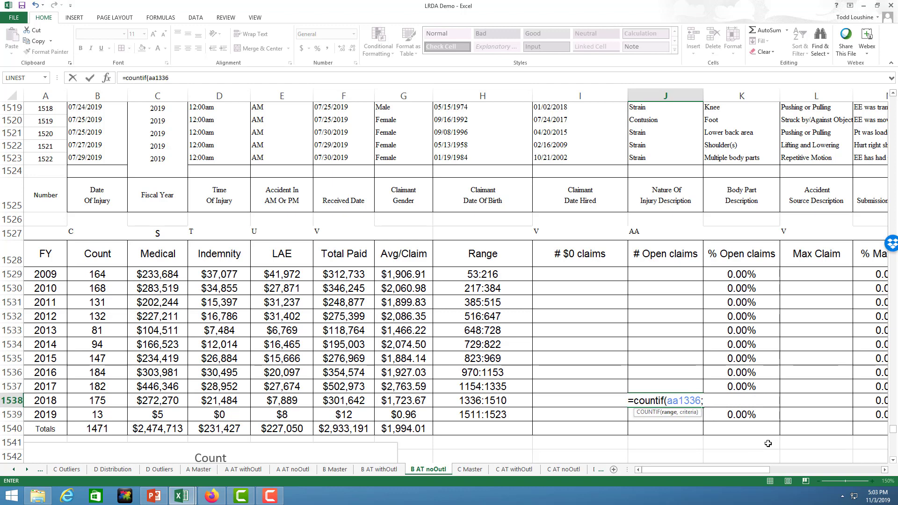
type("a")
key("BackSpace")
key("BackSpace")
type(":a")
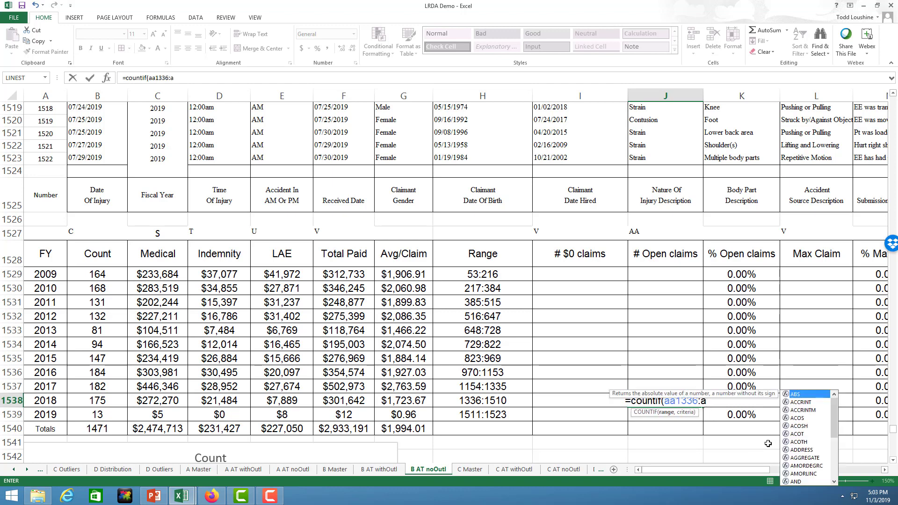
type("a15")
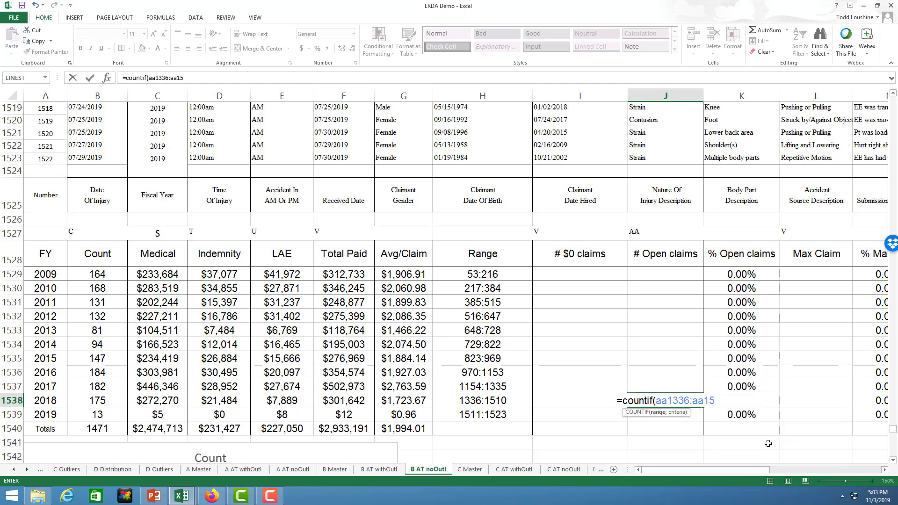
type("10,")
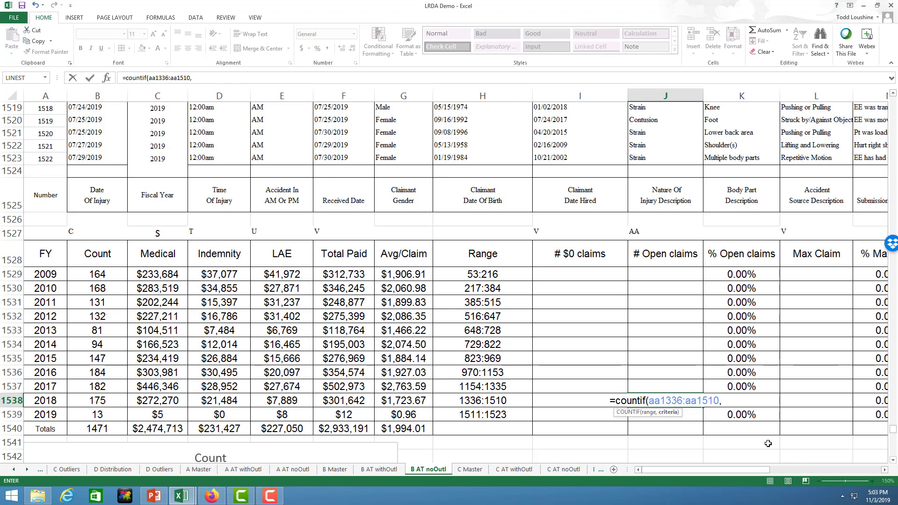
type("\"opeN\")")
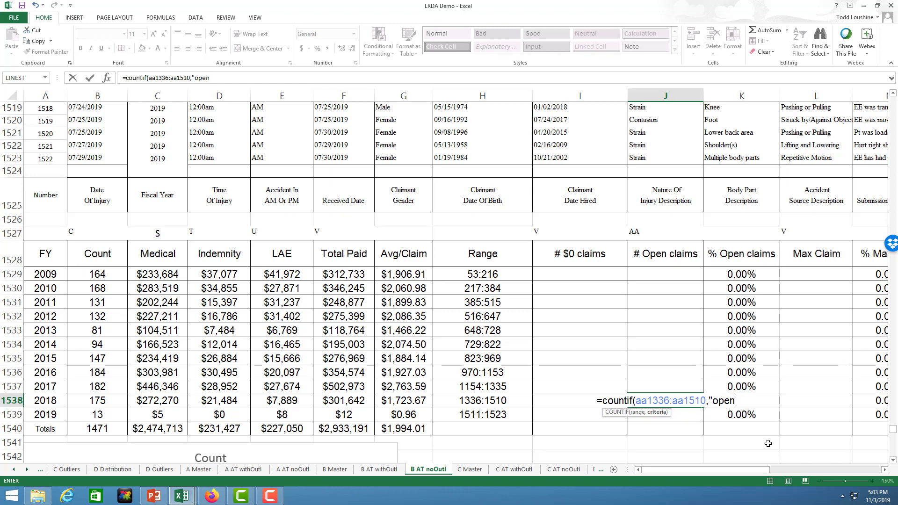
key("Return")
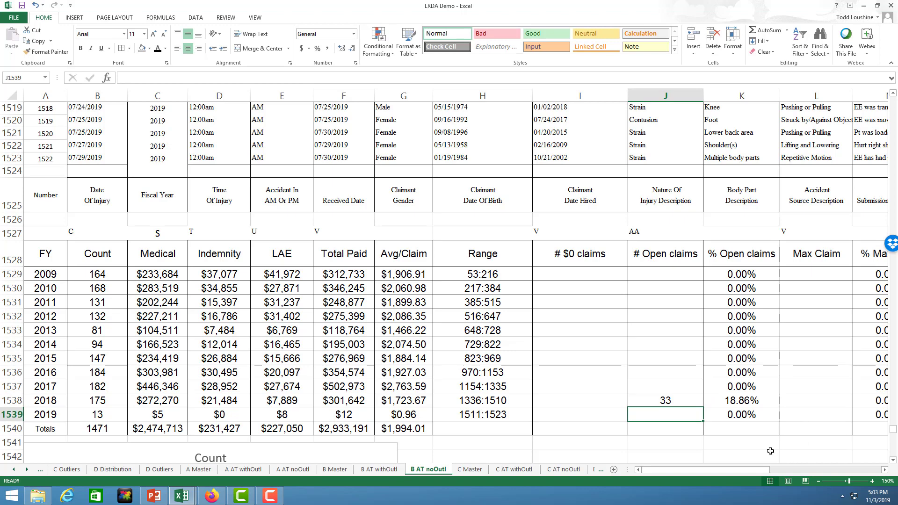
left_click(751, 403)
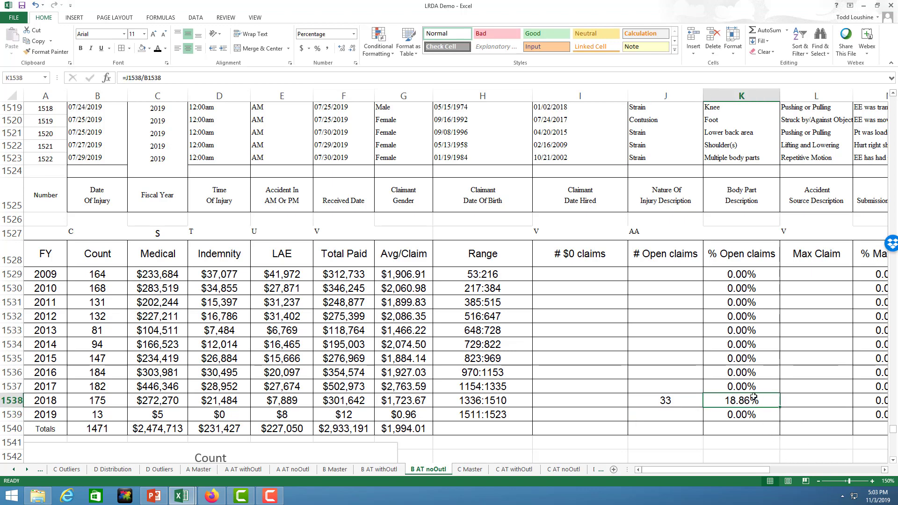
scroll(558, 398, "down", 4)
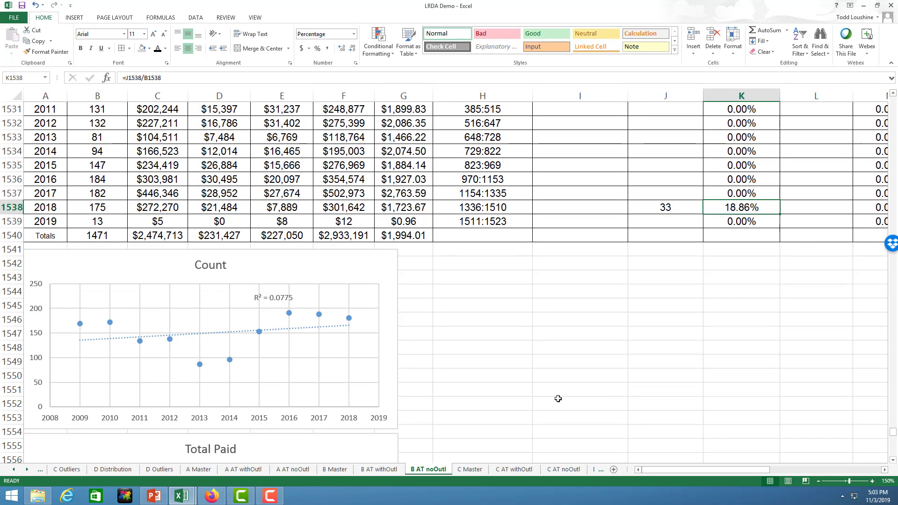
left_click(660, 307)
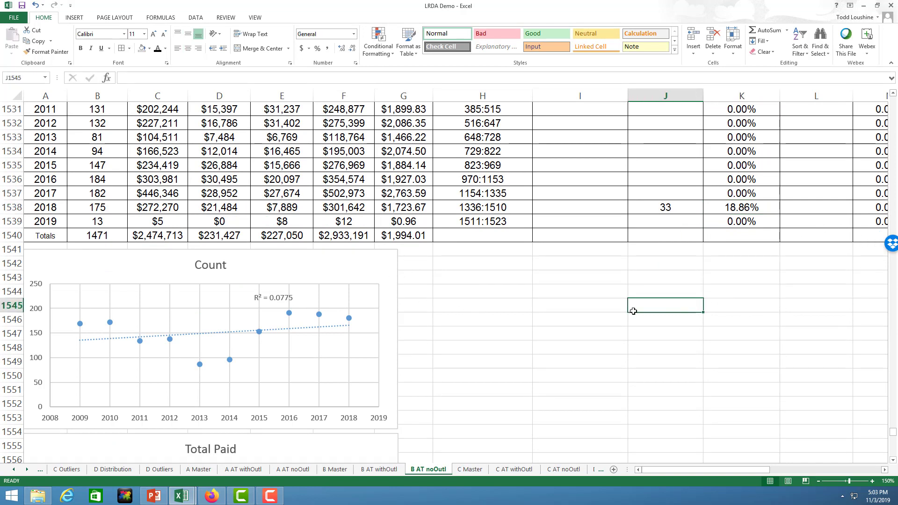
left_click(543, 333)
scroll(172, 253, "up", 4)
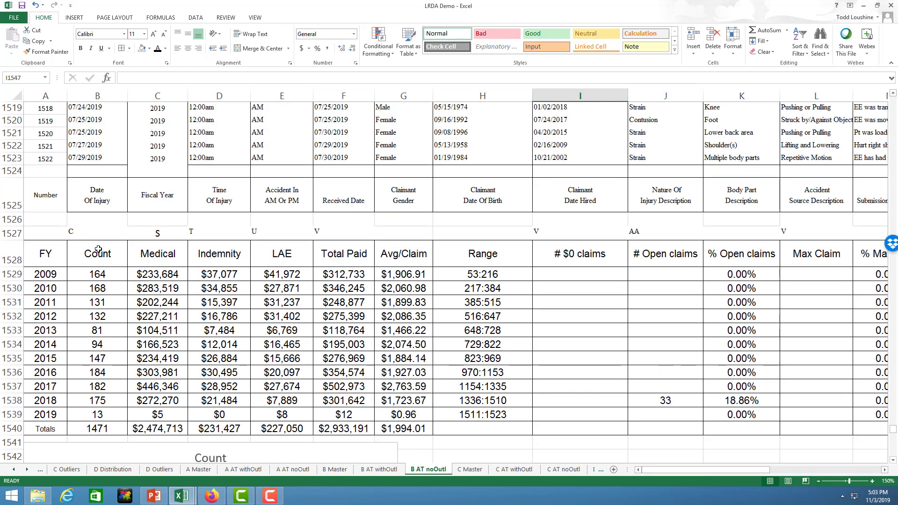
Step: Calculate the Max Claim for 2009 and 2010 in L1529:L1530 with =max(v53:v216) and =max(v217:v384)
left_click(816, 276)
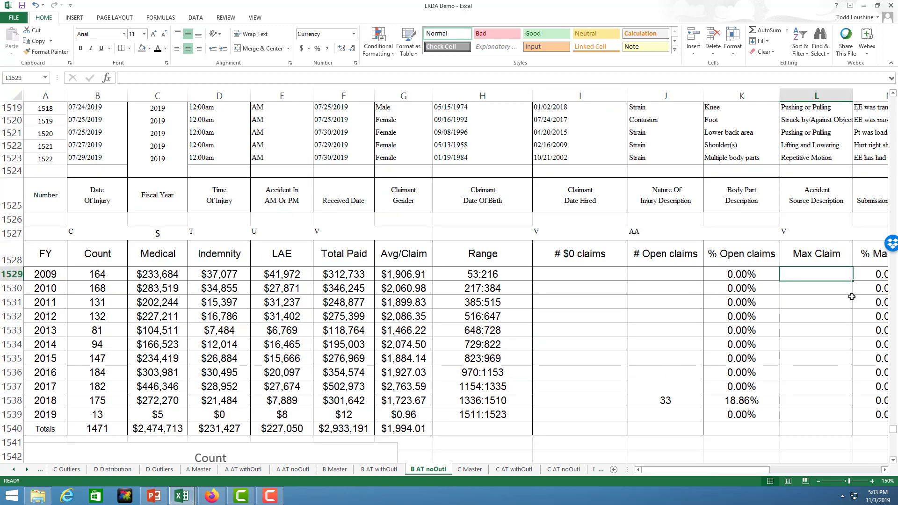
type("=max(")
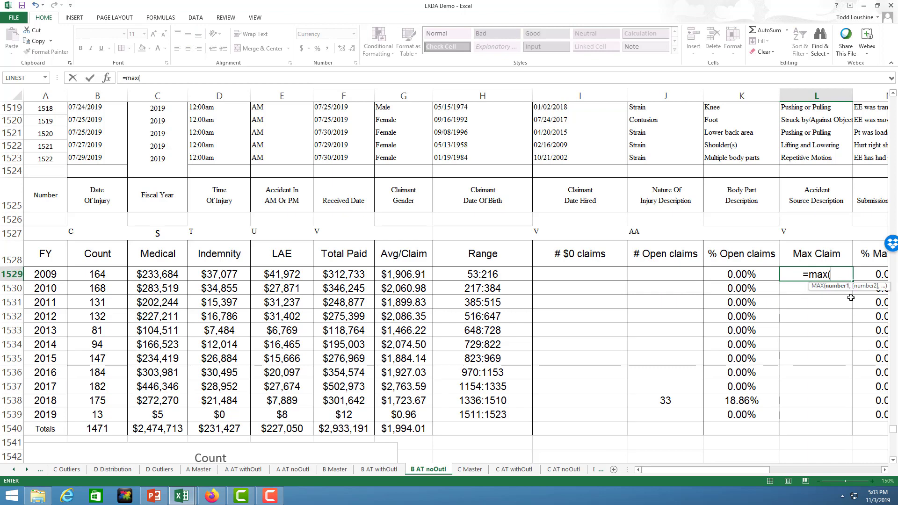
type("v53")
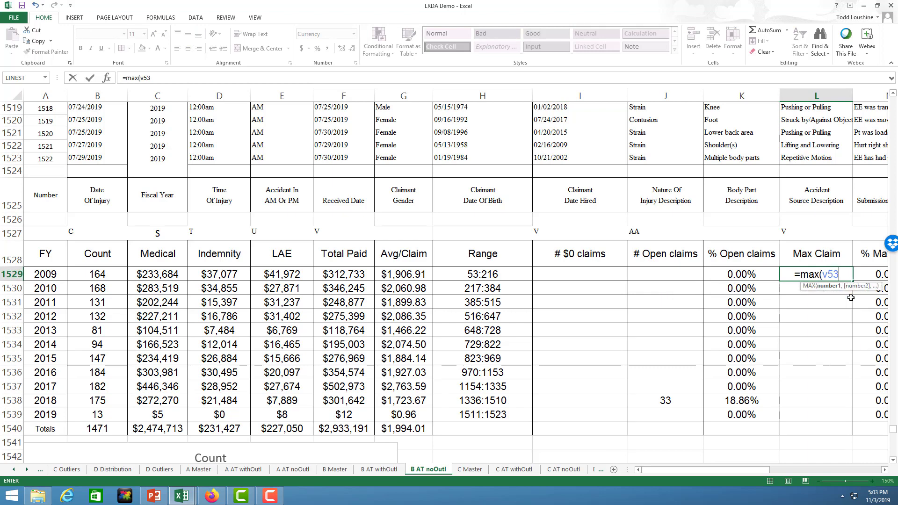
type(":v216)")
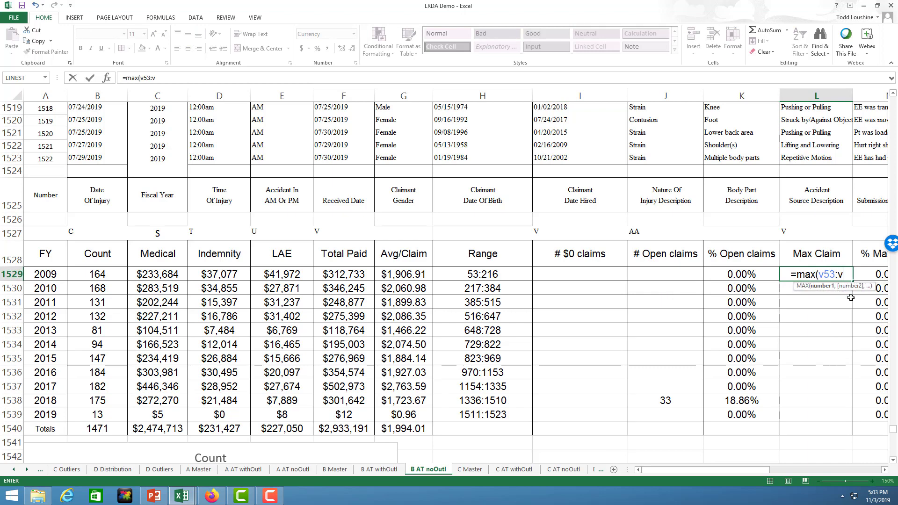
key("Return")
type("=max(v")
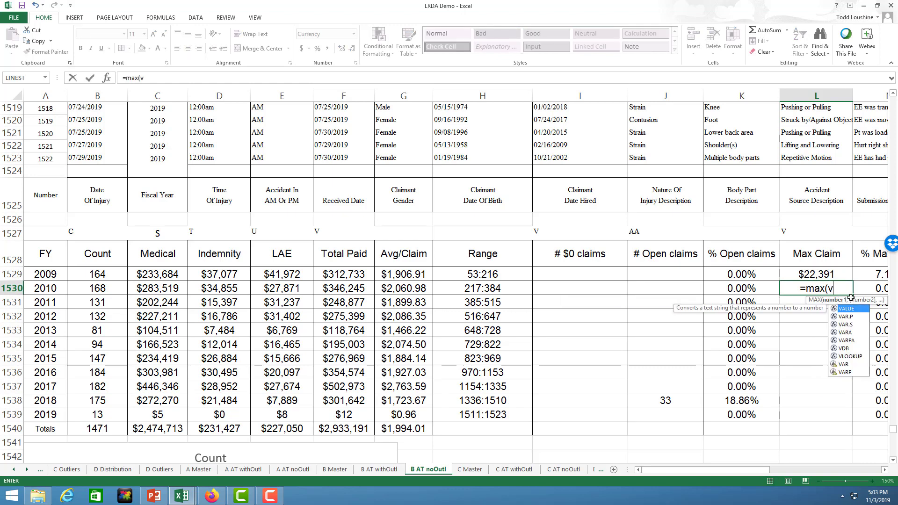
type("217:v")
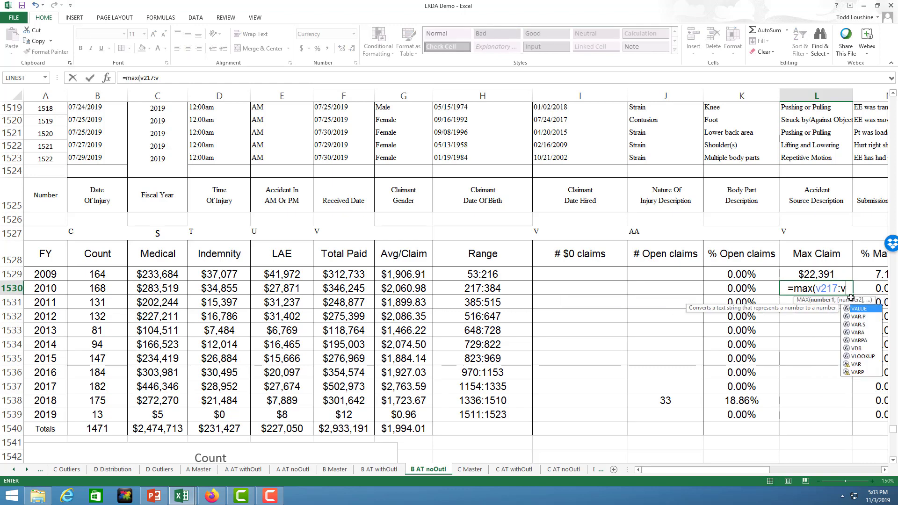
type("384)")
key("Return")
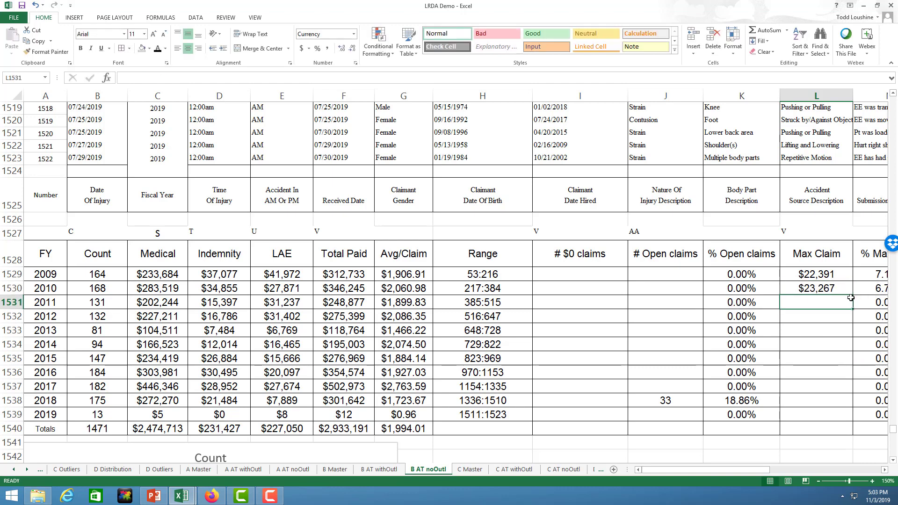
Step: Calculate the 2011 Max Claim in L1531 with =max(v385:v515)
type("=mav")
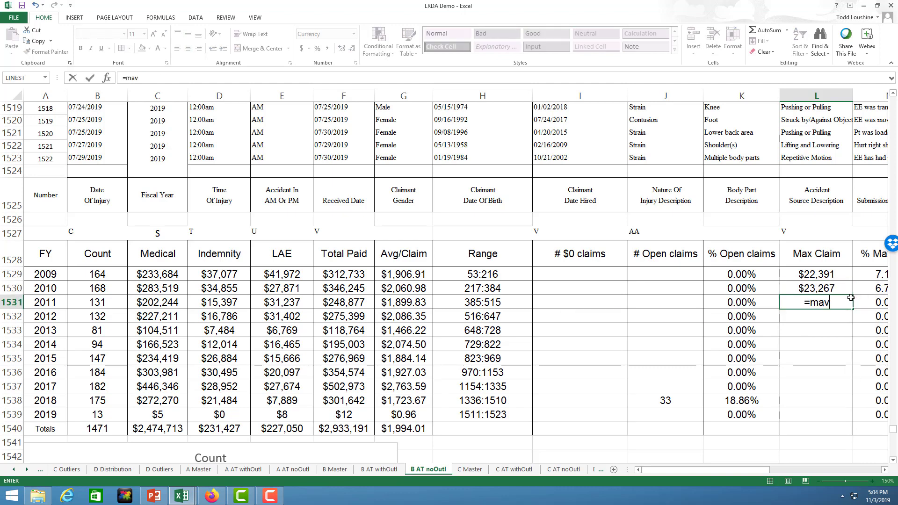
key("BackSpace")
type("x(v")
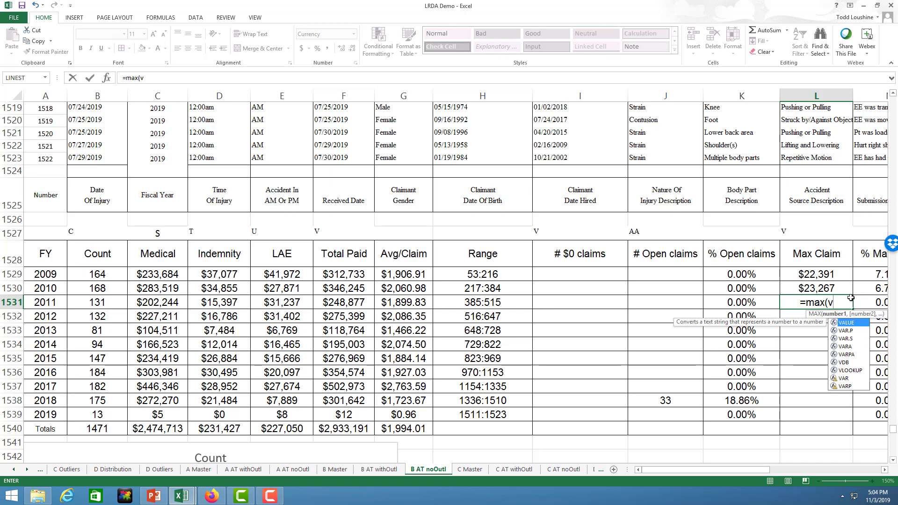
type("385")
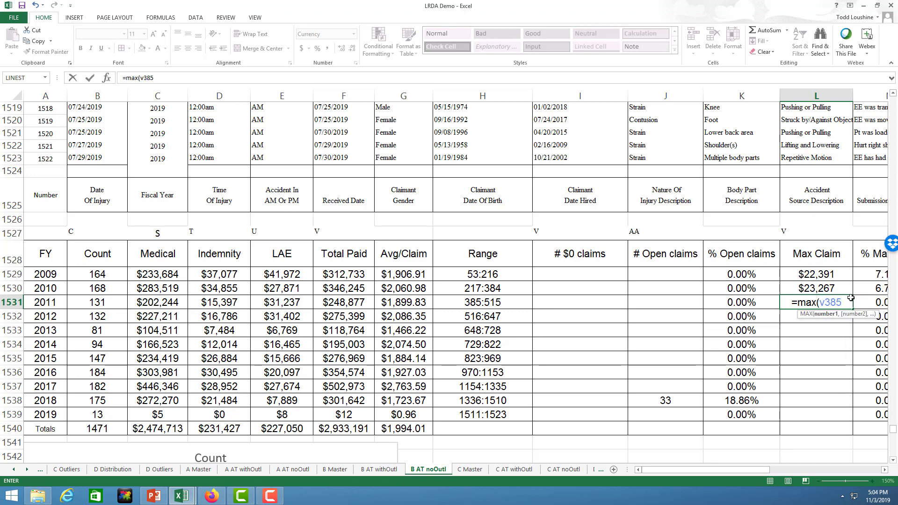
type(":v")
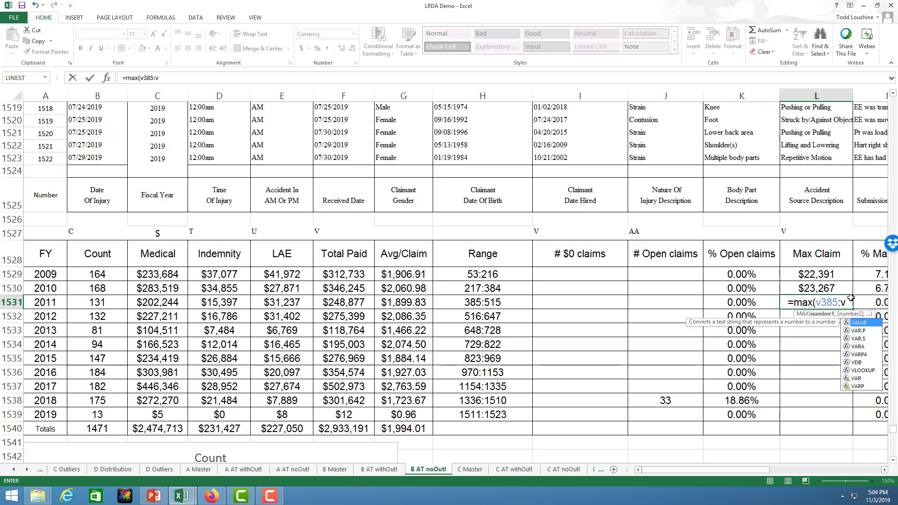
type("515)")
key("Return")
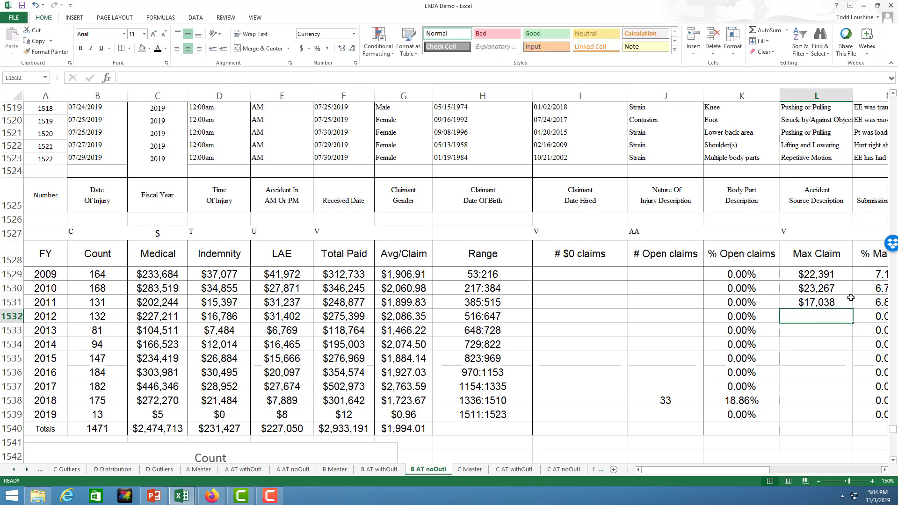
Step: Calculate the Max Claim for 2012 and 2013 in L1532:L1533 with =max(v516:v647) and =max(v648:v728)
type("=max(")
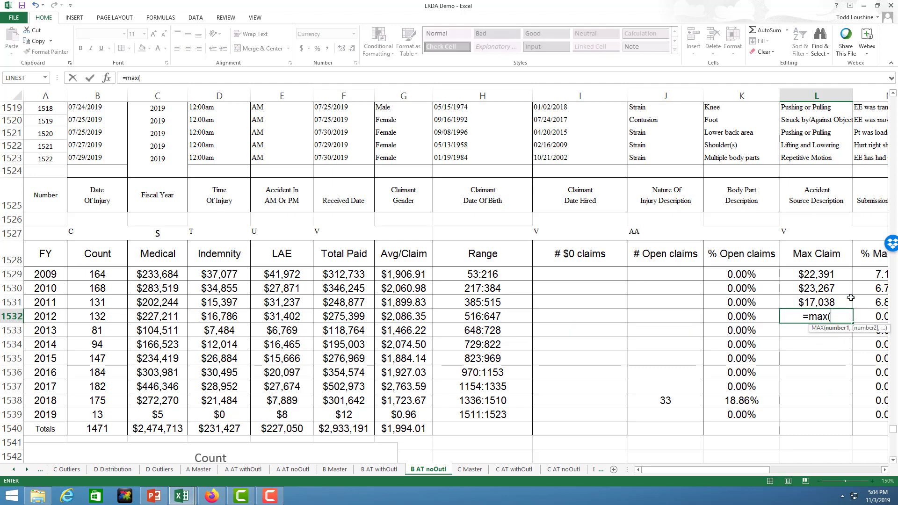
type("v516:v")
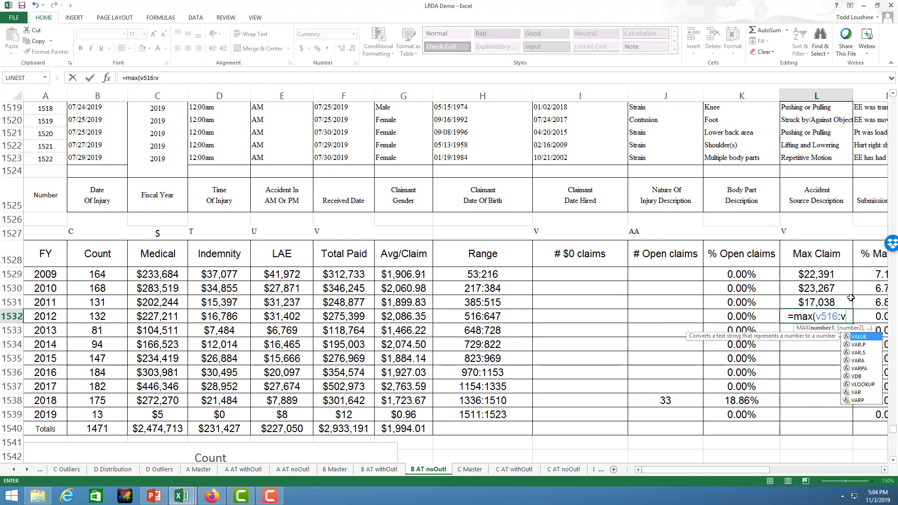
type("647)")
key("Return")
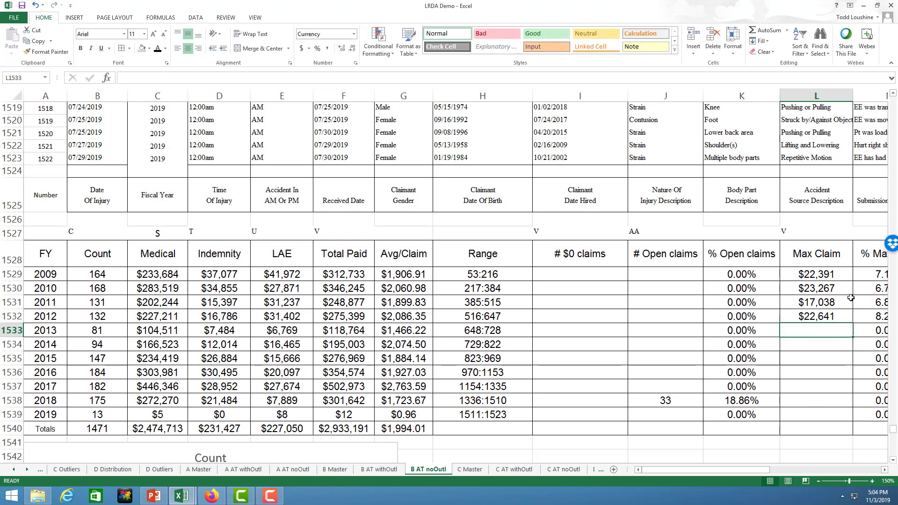
type("=max(v")
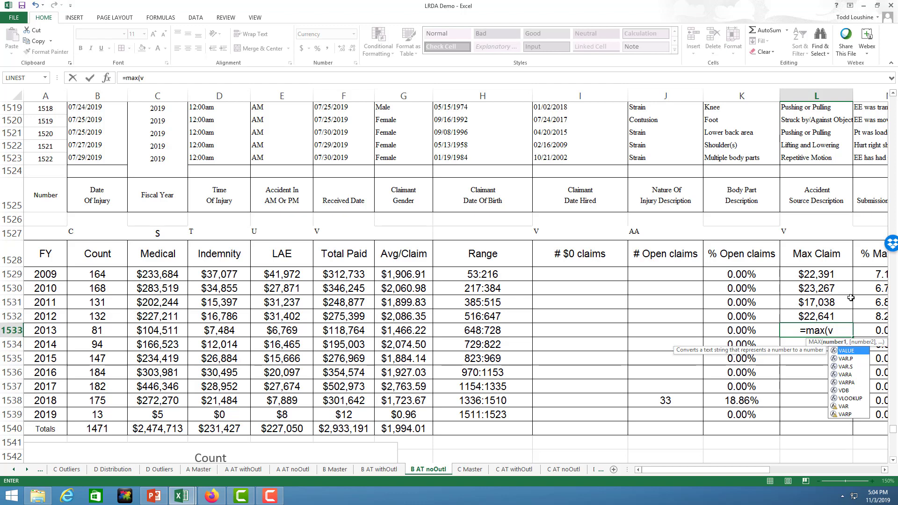
type("648:")
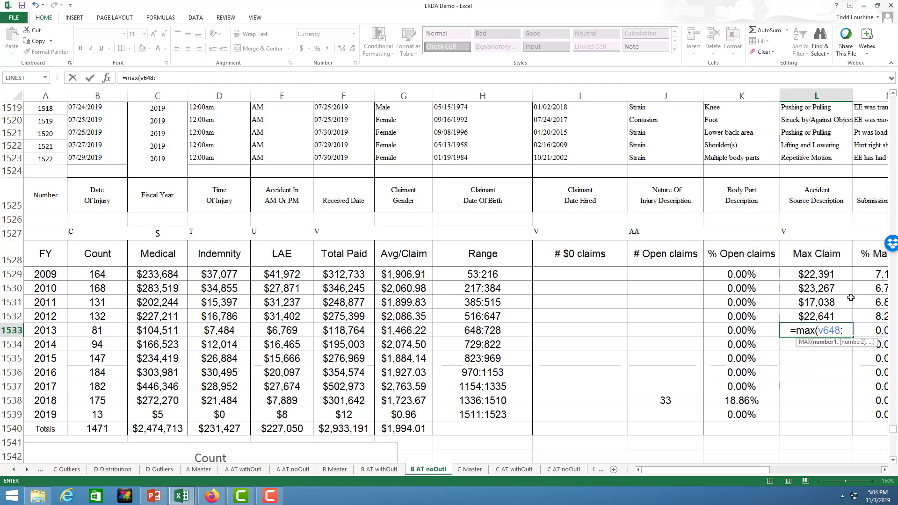
type("v728")
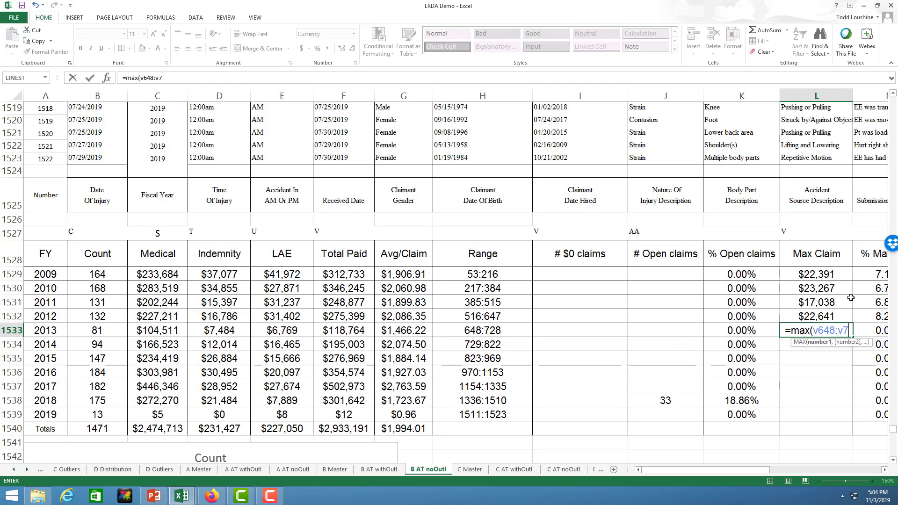
key("Return")
Step: Calculate the 2014 Max Claim in L1534 with =max(v729:v822)
type("=max(v")
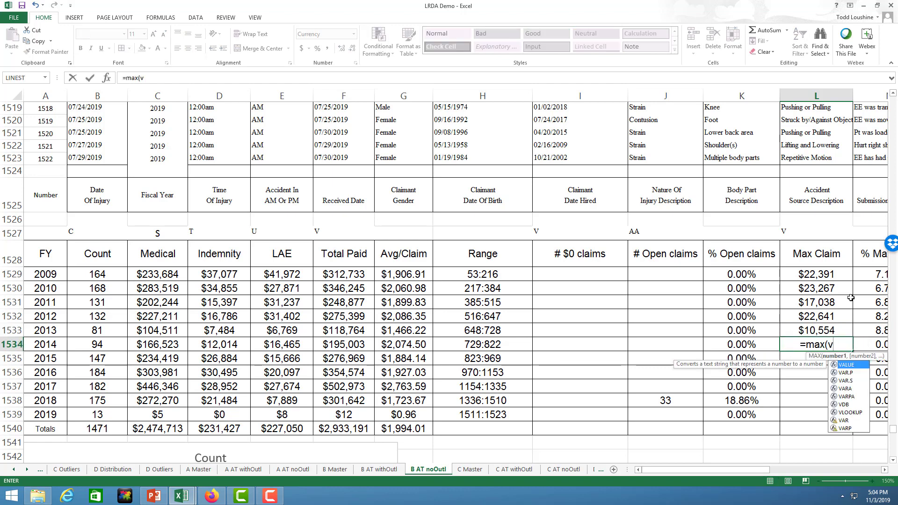
type("729;")
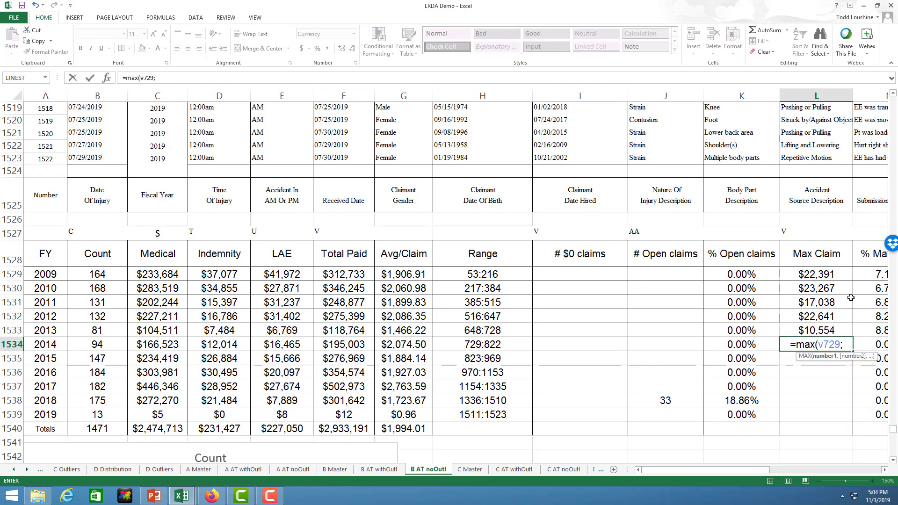
key("BackSpace")
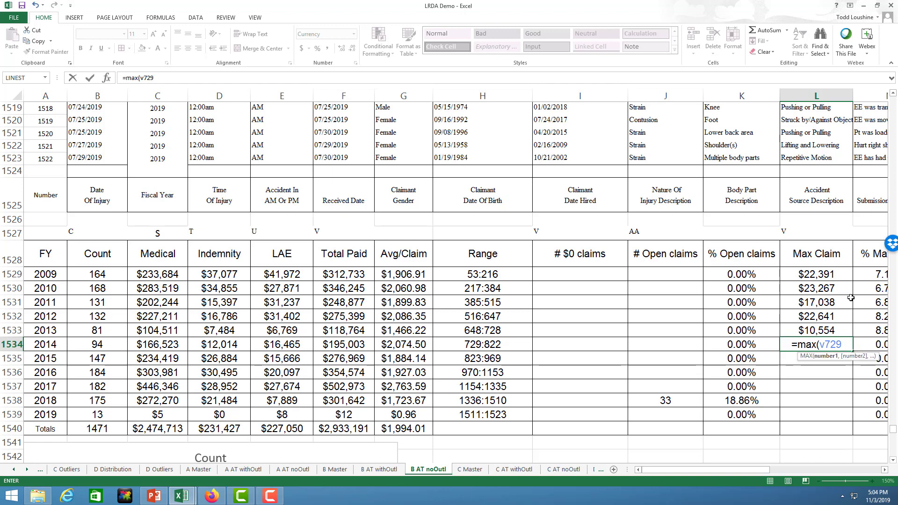
type(":v")
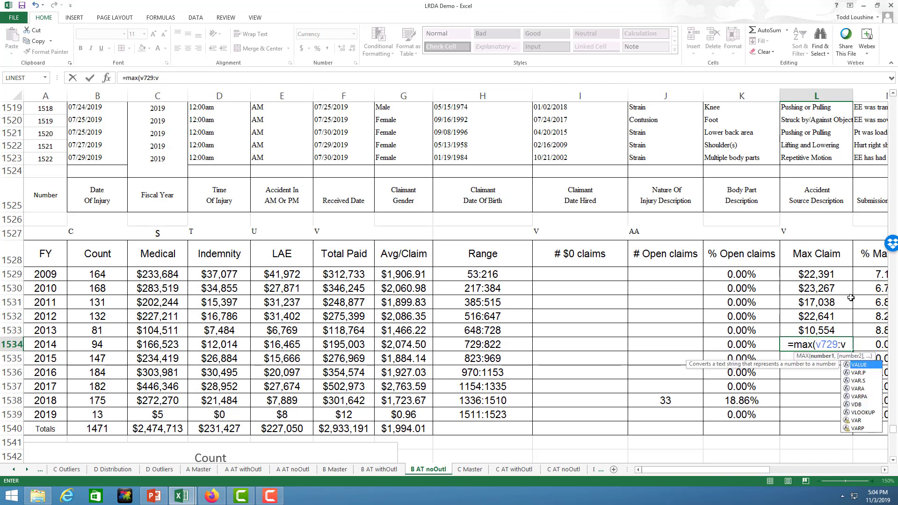
type("8")
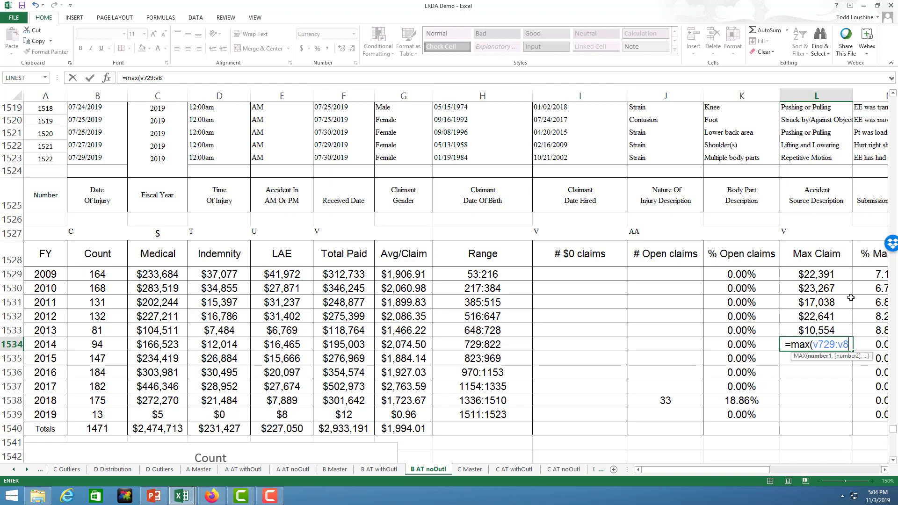
type("22")
key("Return")
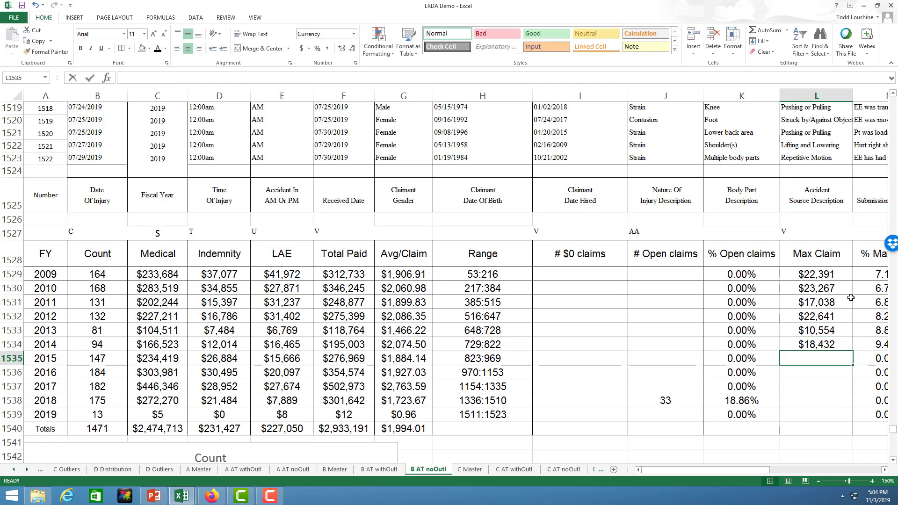
Step: Calculate the Max Claim for 2015 and 2016 in L1535:L1536 with =max(v823:v969) and =max(v970:v1153)
type("=max(v")
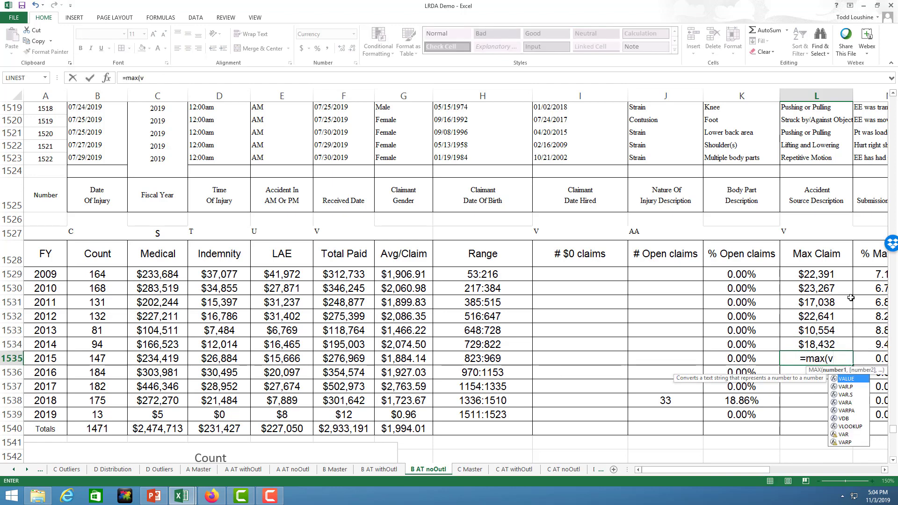
type("823")
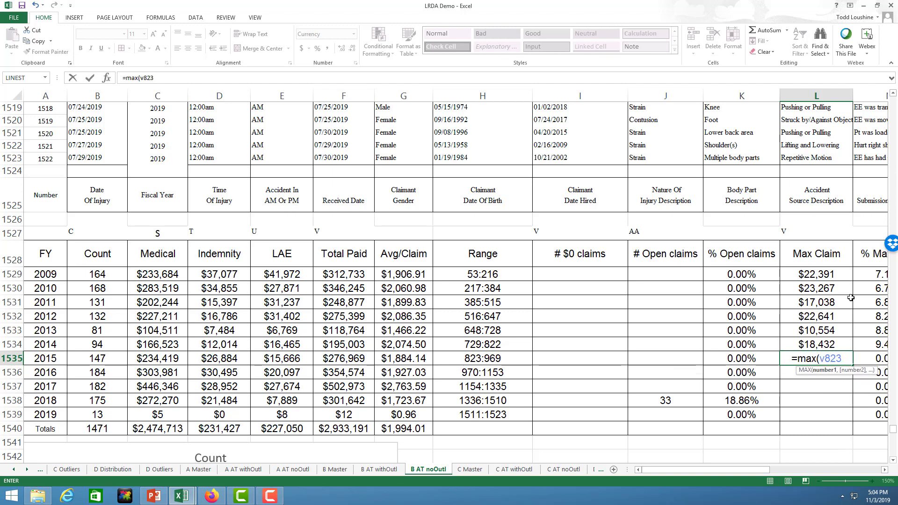
type(":v969")
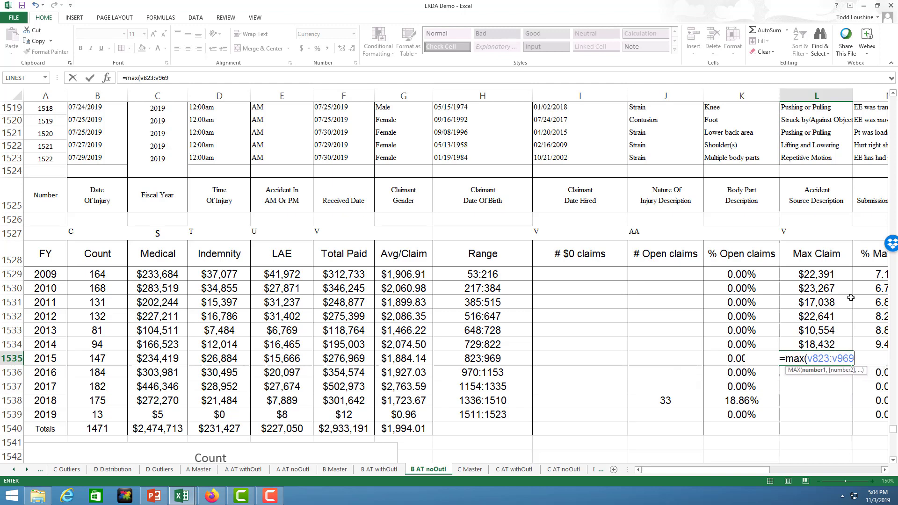
key("Return")
type("=ma")
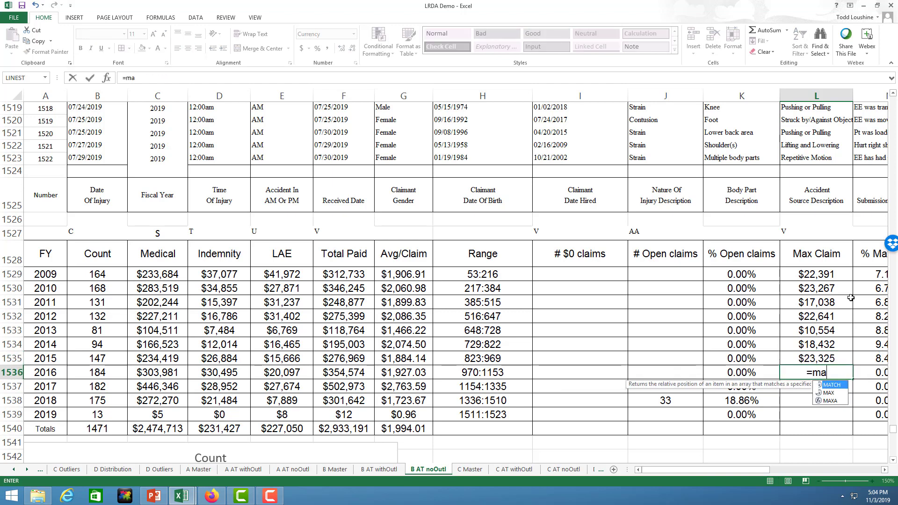
type("x(v970:v")
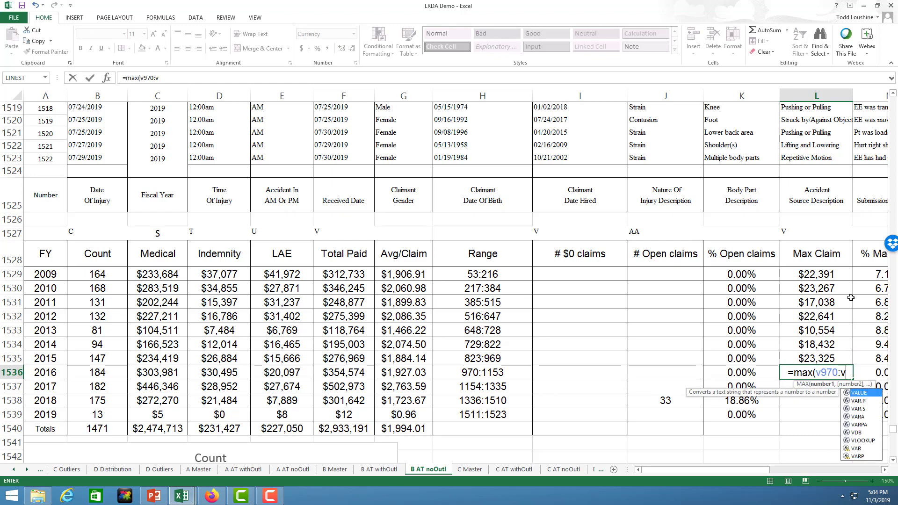
type("1153")
key("Return")
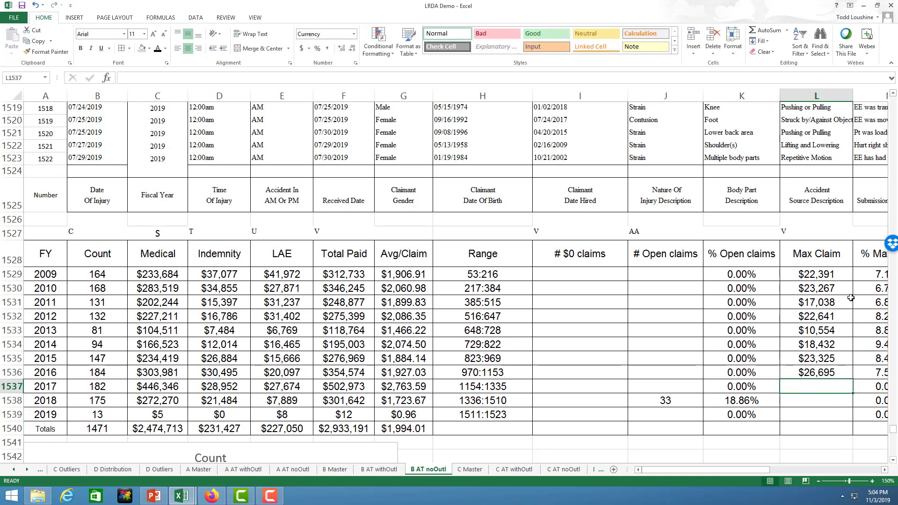
Step: Calculate the Max Claim for 2017 and 2018 in L1537:L1538 with =max(v1154:V1335) and =max(v1336:v1510)
type("=max(v")
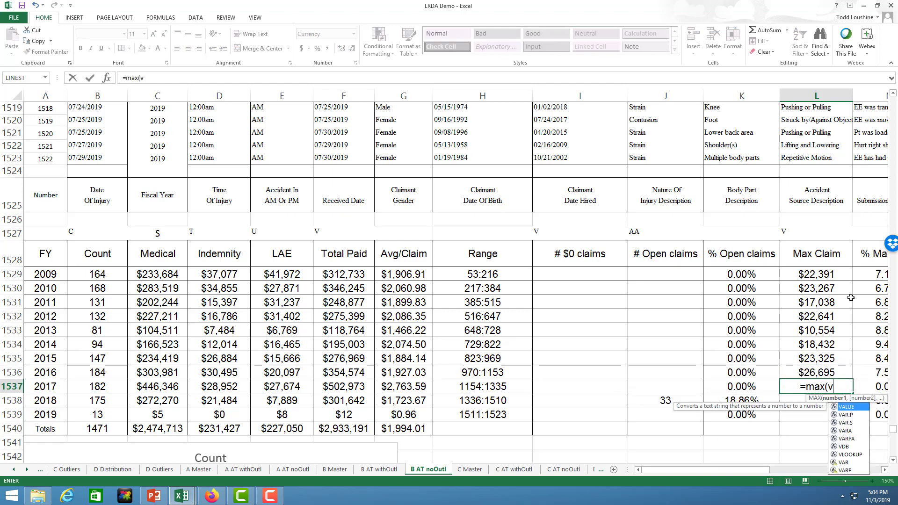
type("1154:V")
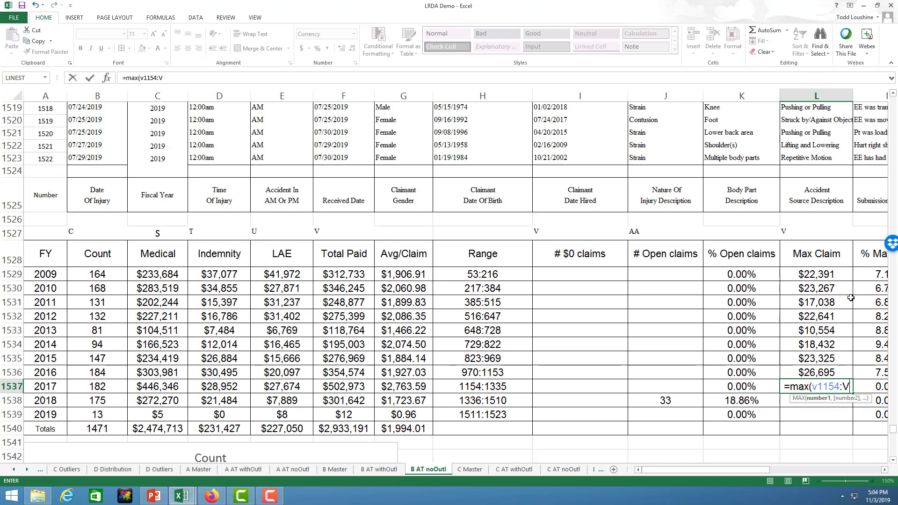
type("1335")
key("Return")
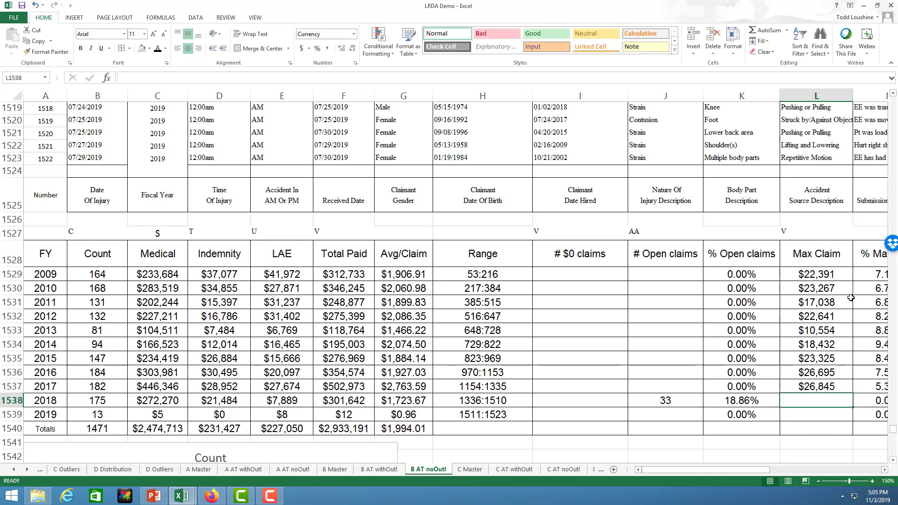
type("=max(v")
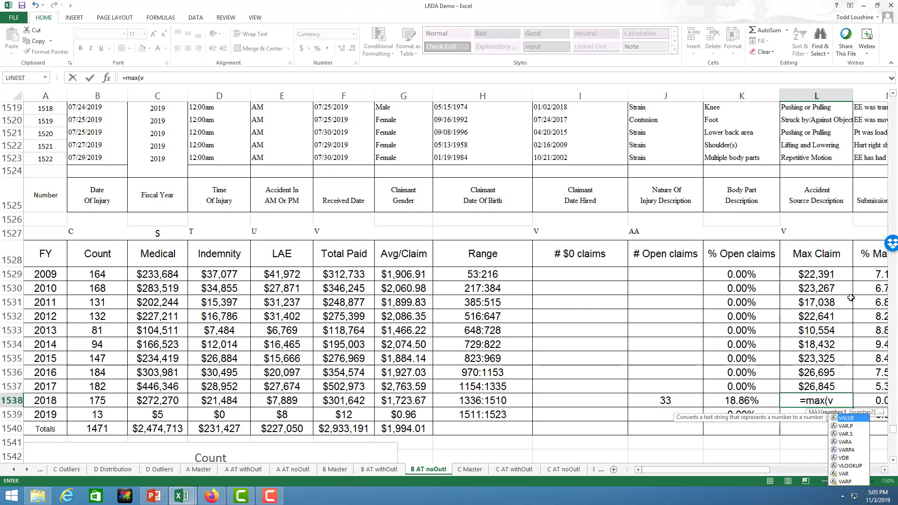
type("1336;")
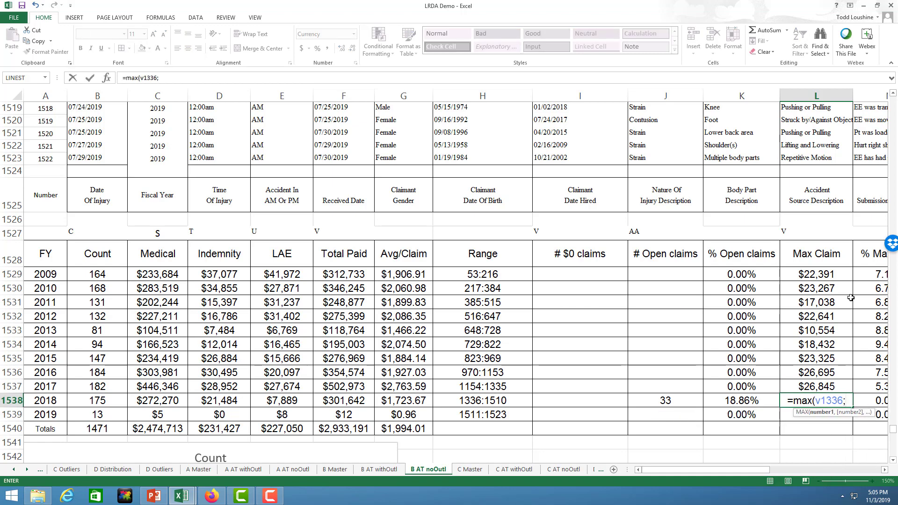
key("BackSpace")
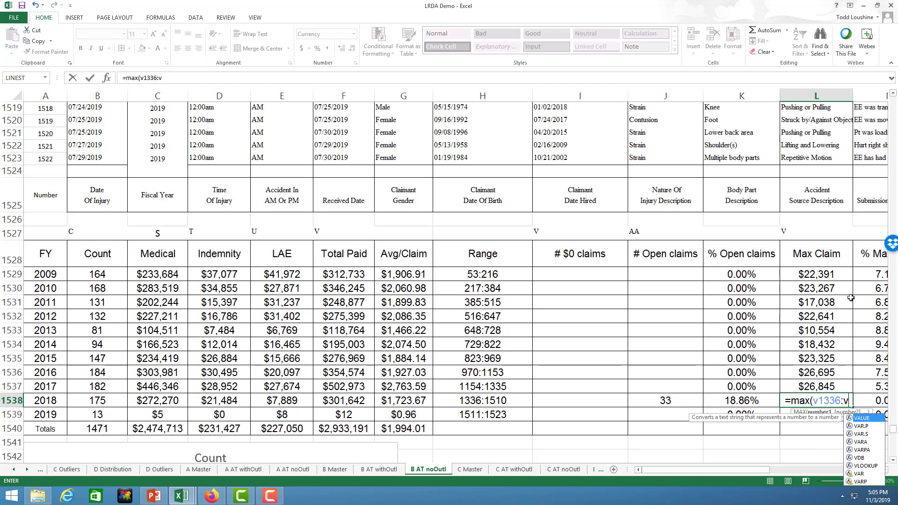
type(":v1510")
key("Return")
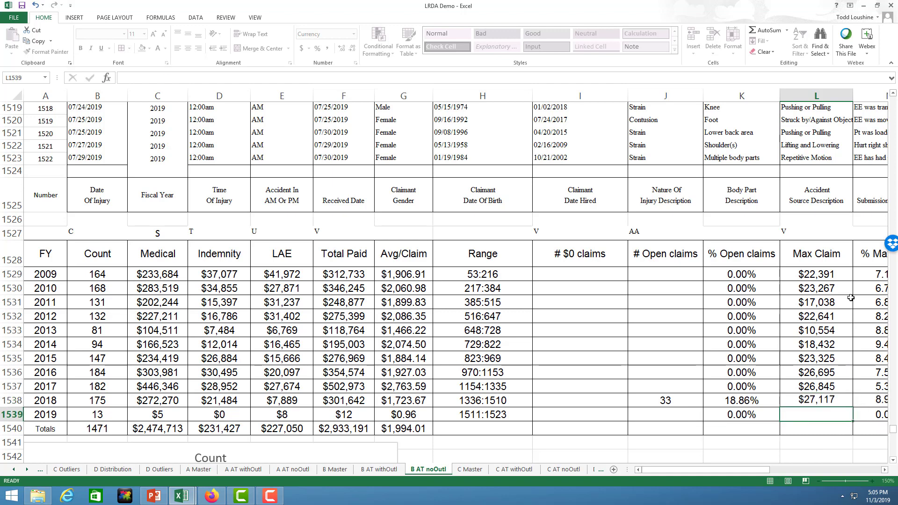
Step: Calculate the 2019 Max Claim in L1539 with =max(v1511:v1523)
type("m")
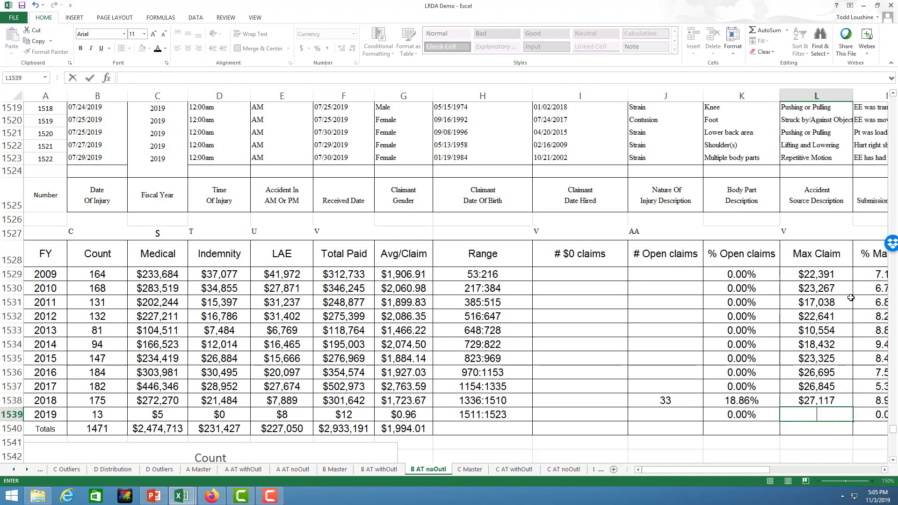
type("=max(v1511;")
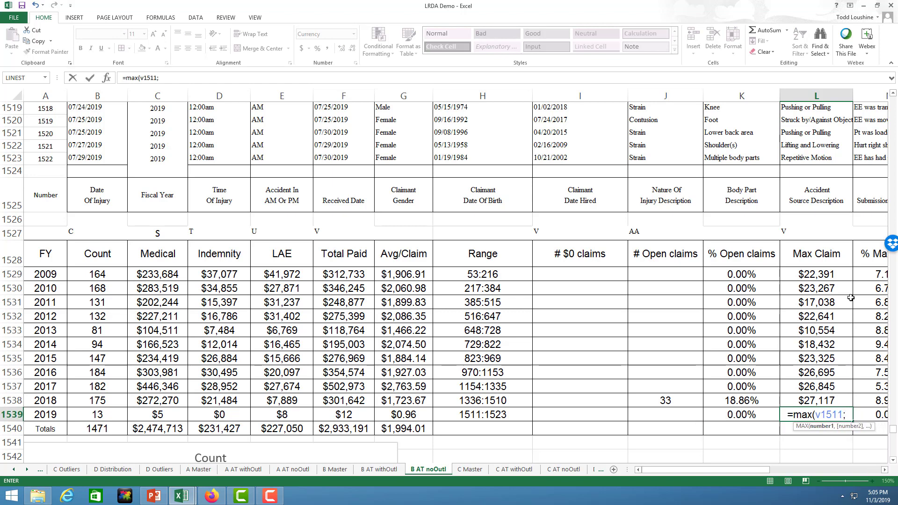
key("BackSpace")
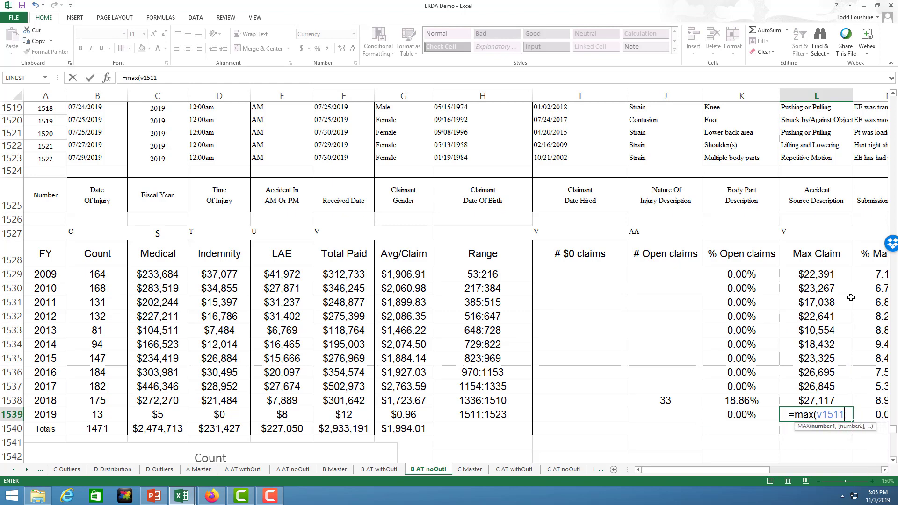
type("\":")
key("BackSpace")
key("BackSpace")
type(":v")
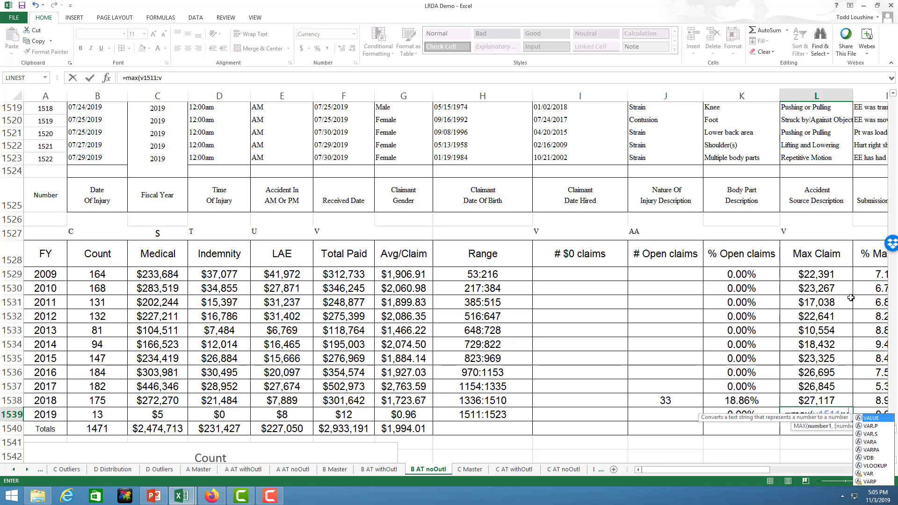
type("1523)")
key("Return")
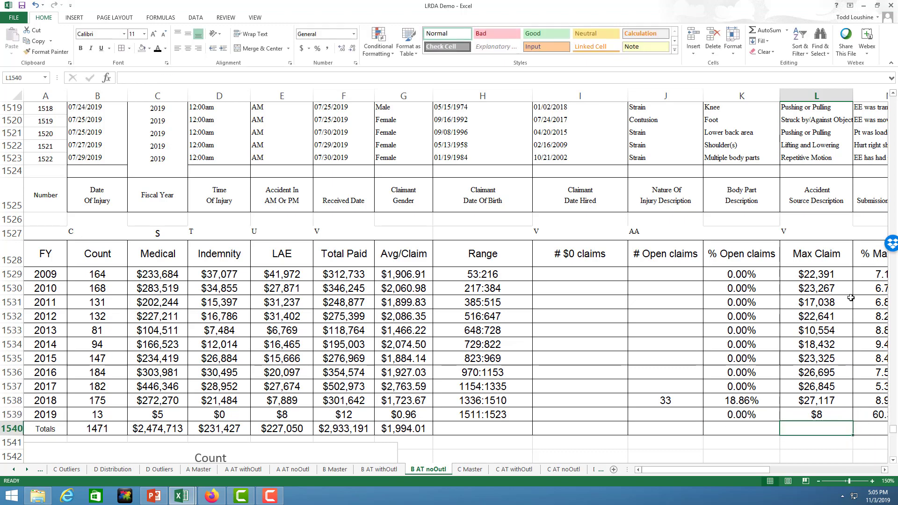
Step: Review the summary table on the B AT withOutl sheet, including its Max Claim and % Max of FY columns
scroll(706, 298, "down", 4)
scroll(706, 300, "up", 2)
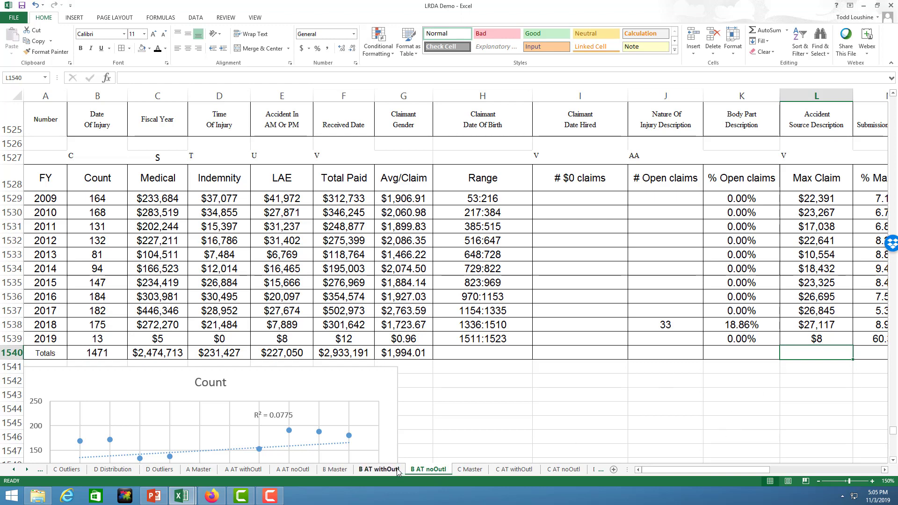
left_click(378, 469)
scroll(449, 434, "up", 5)
left_click(701, 416)
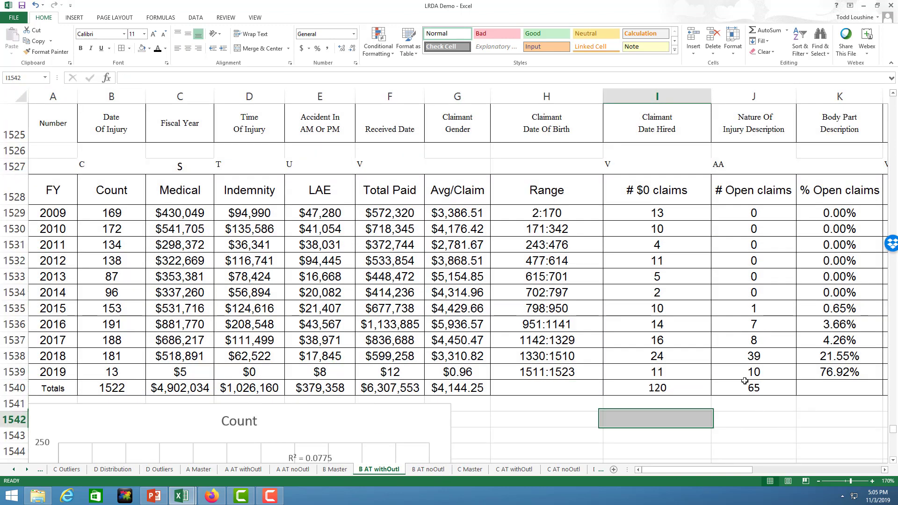
left_click_drag(747, 472, 790, 471)
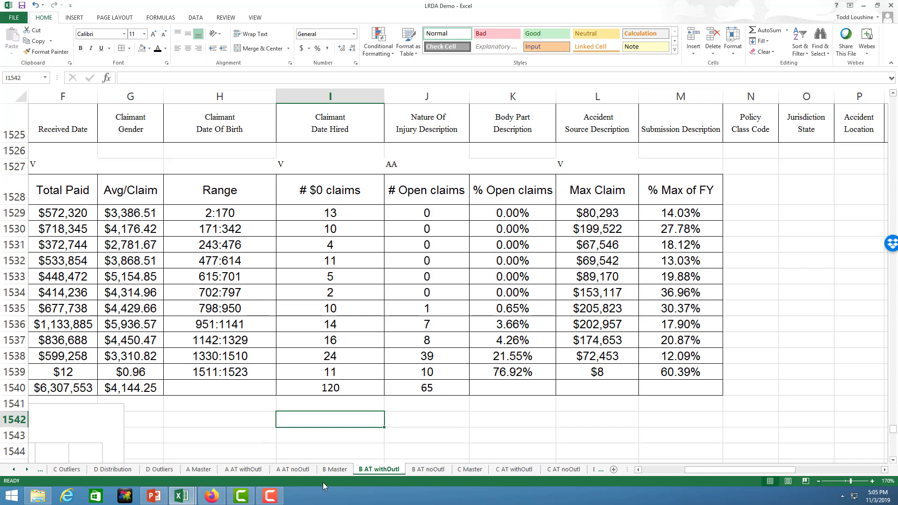
Step: Return to the B AT noOutl sheet and examine its % Max of FY column and the charts below the table
left_click(428, 470)
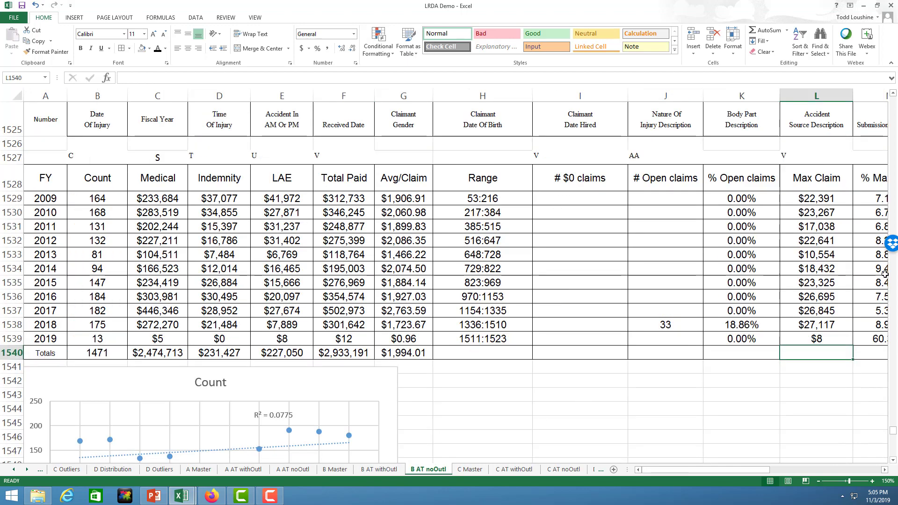
scroll(816, 391, "right", 3)
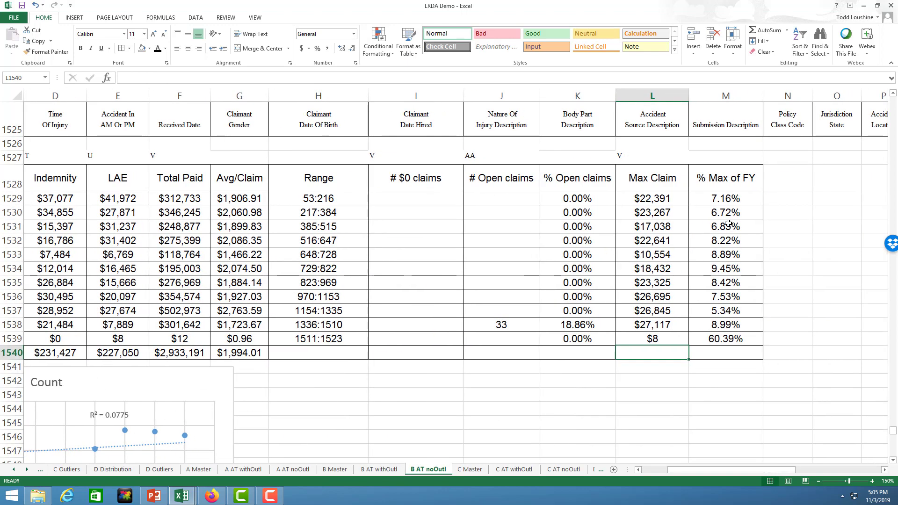
left_click(744, 199)
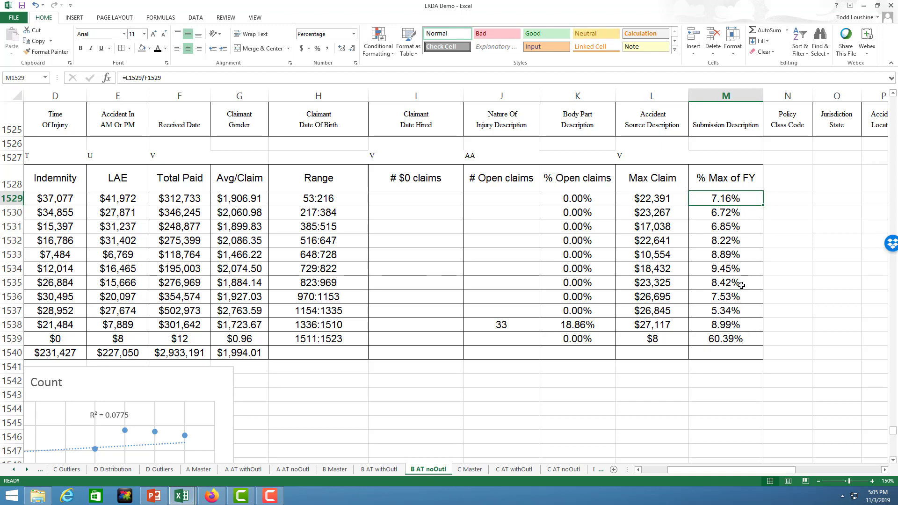
left_click(738, 312)
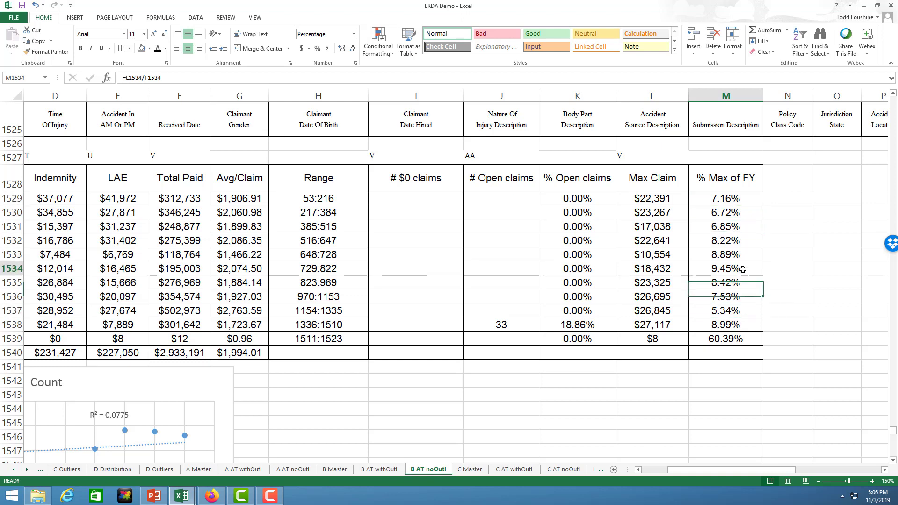
left_click(634, 394)
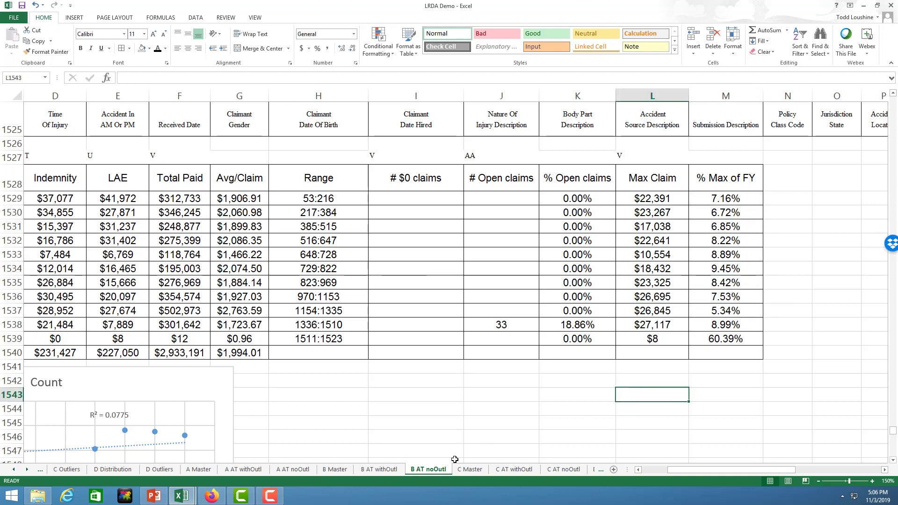
left_click_drag(697, 471, 665, 472)
scroll(541, 413, "down", 1)
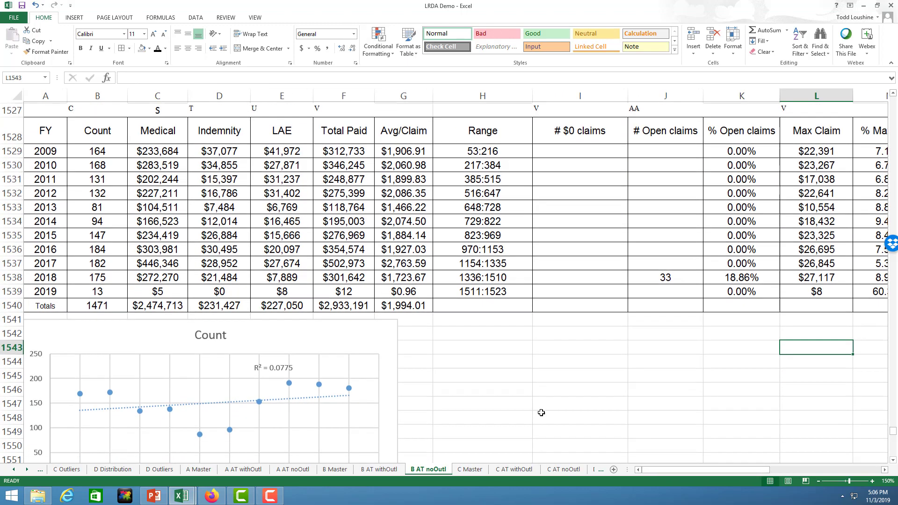
scroll(541, 413, "down", 3)
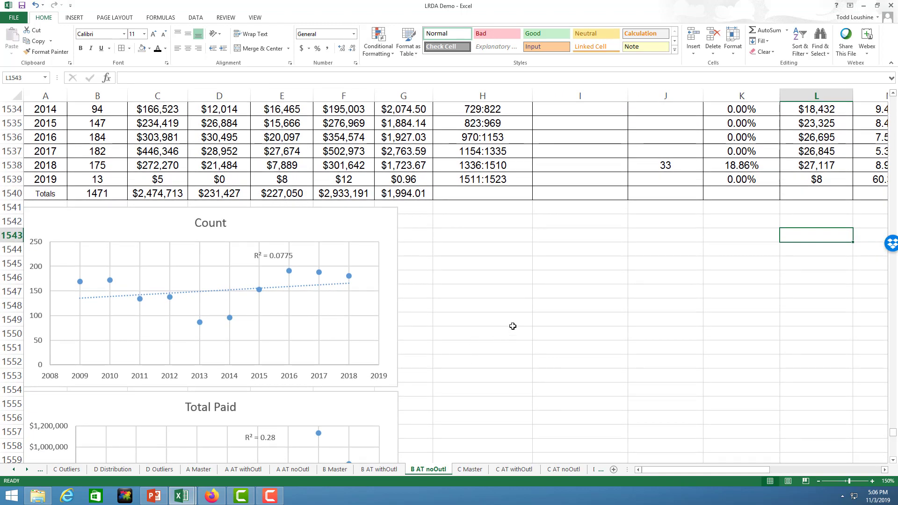
scroll(619, 329, "up", 2)
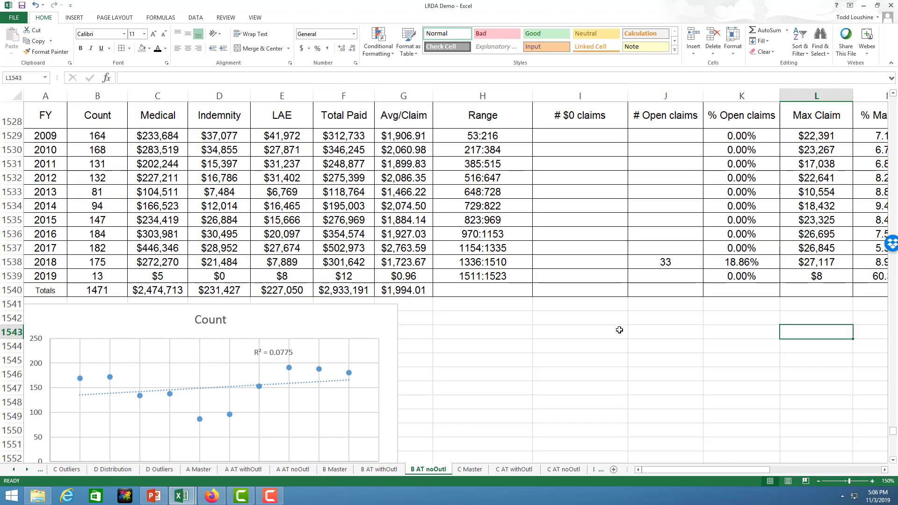
Step: Insert a scatter chart of Count by FY from A1528:B1537, place it beside the existing Count chart and match that chart's height
left_click_drag(38, 116, 105, 253)
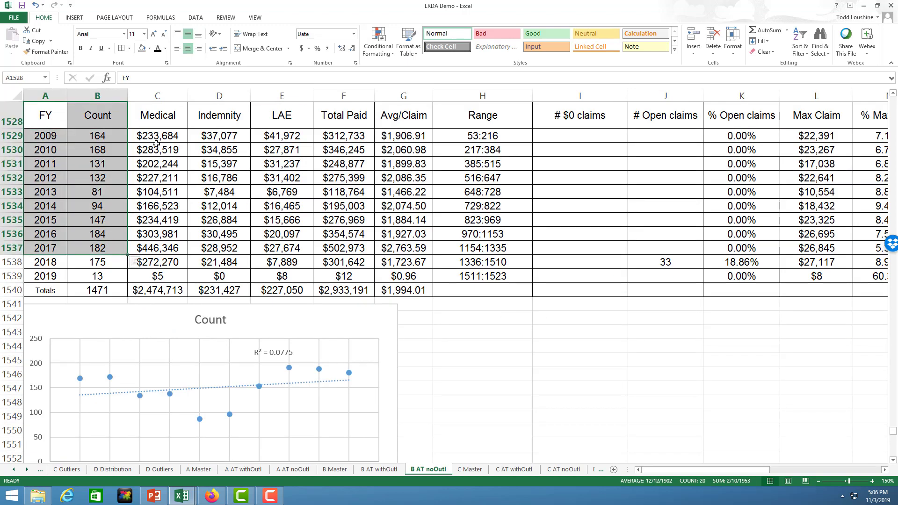
left_click(75, 17)
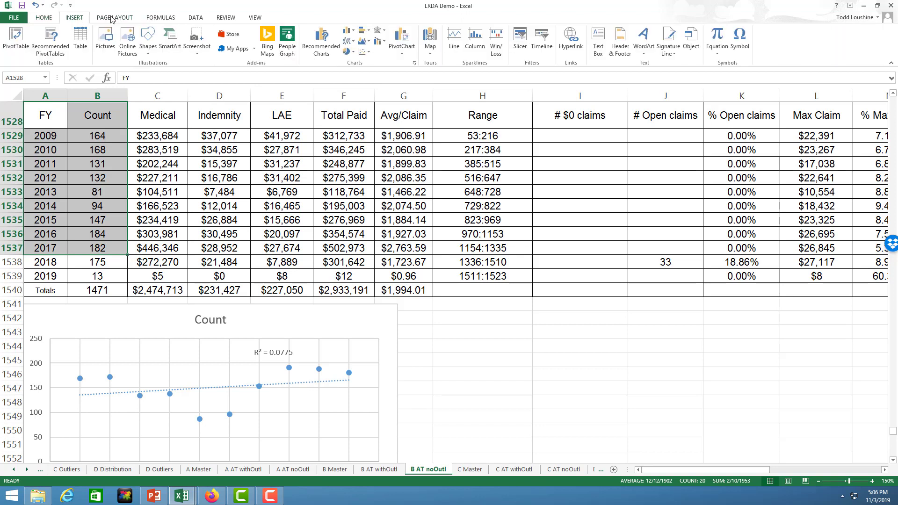
left_click(364, 51)
left_click(369, 78)
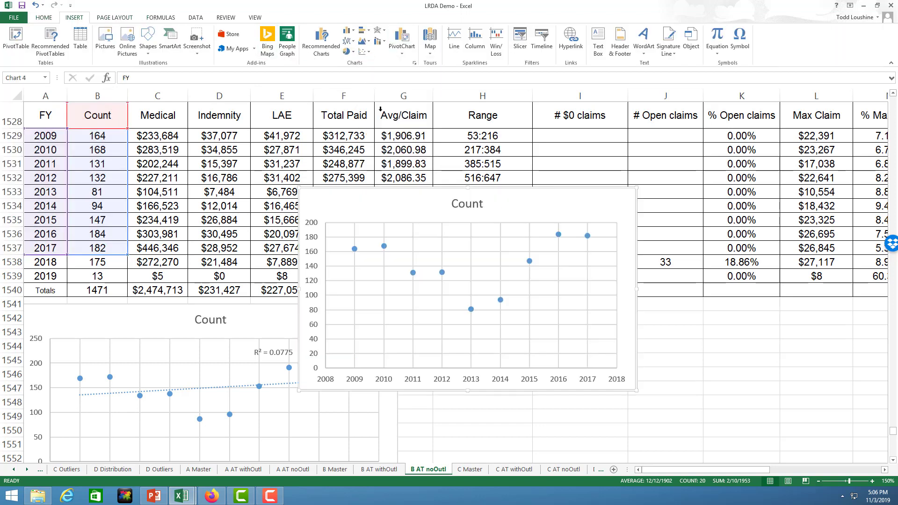
left_click_drag(608, 217, 719, 335)
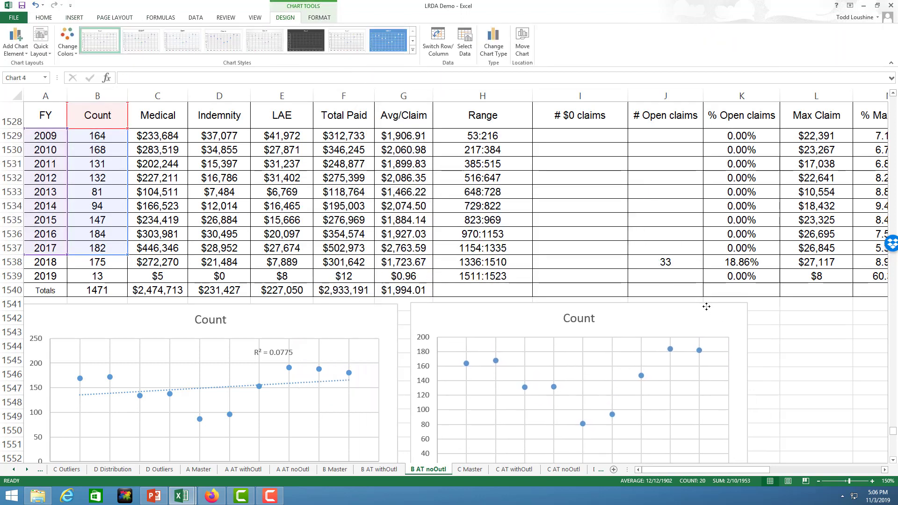
scroll(832, 351, "down", 2)
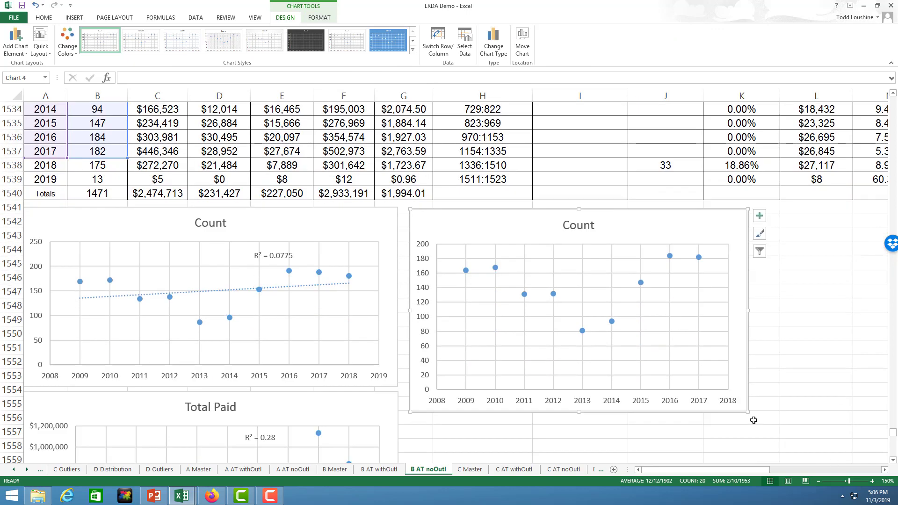
left_click_drag(747, 412, 818, 388)
Step: Add a linear trendline with its R-squared value to the new Count chart and move the label above the trendline
right_click(621, 319)
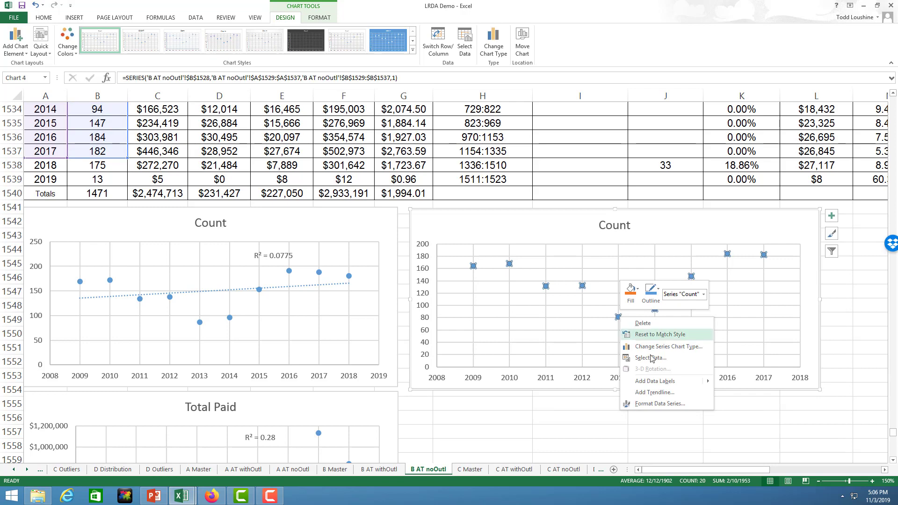
key("Escape")
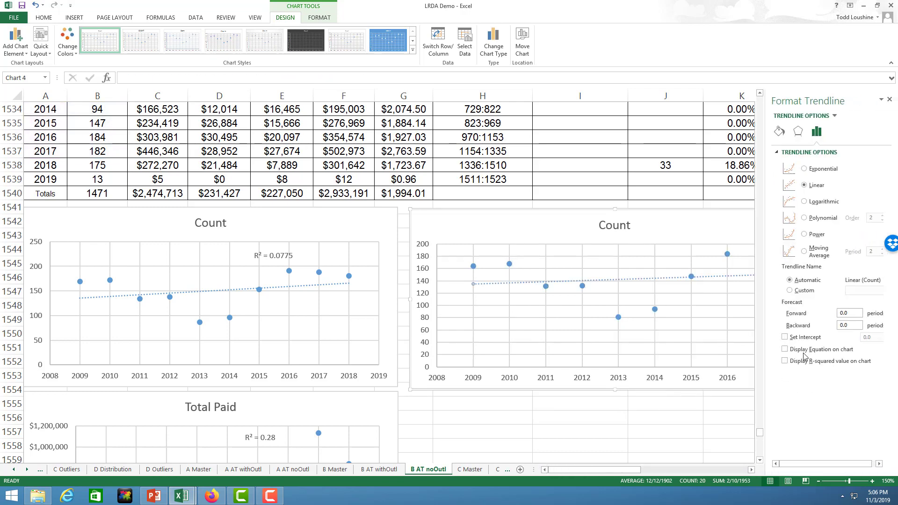
left_click(784, 361)
left_click(889, 100)
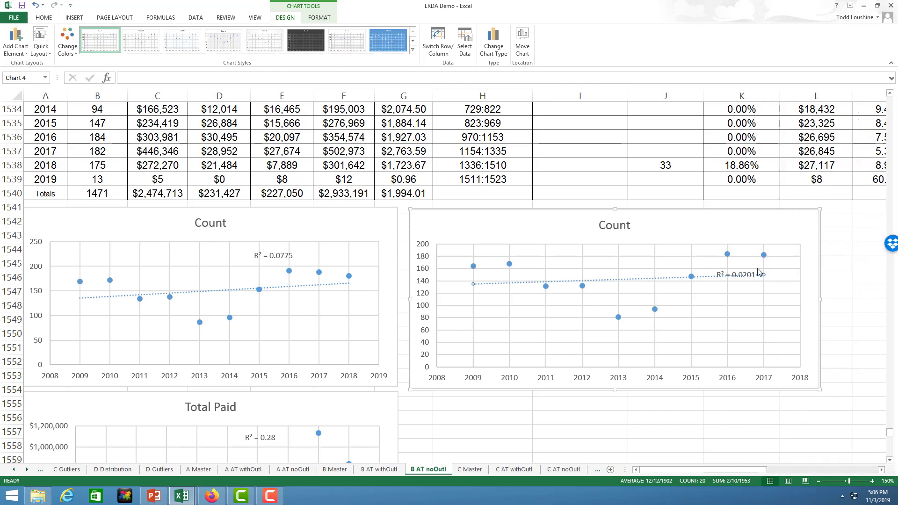
left_click_drag(725, 273, 611, 262)
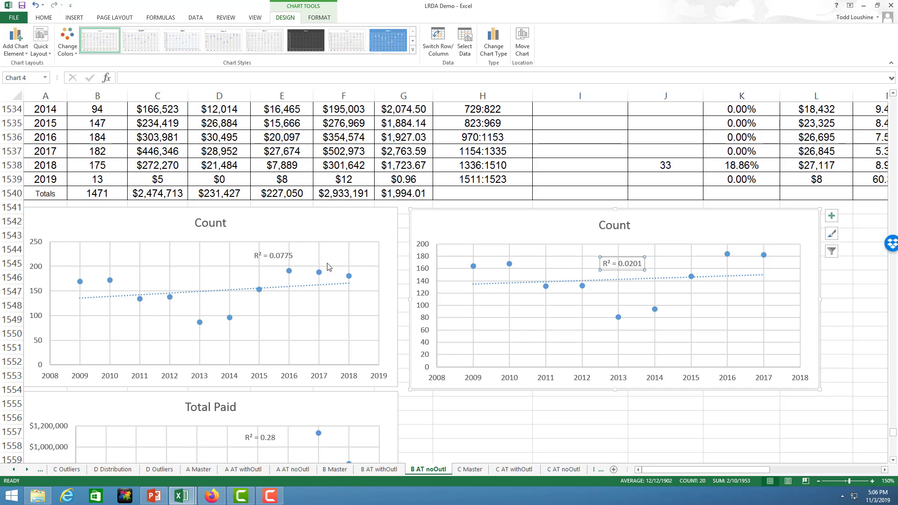
Step: Insert a scatter chart of Total Paid from F1528:F1537, place it beside the existing Total Paid chart and widen it
scroll(513, 432, "down", 5)
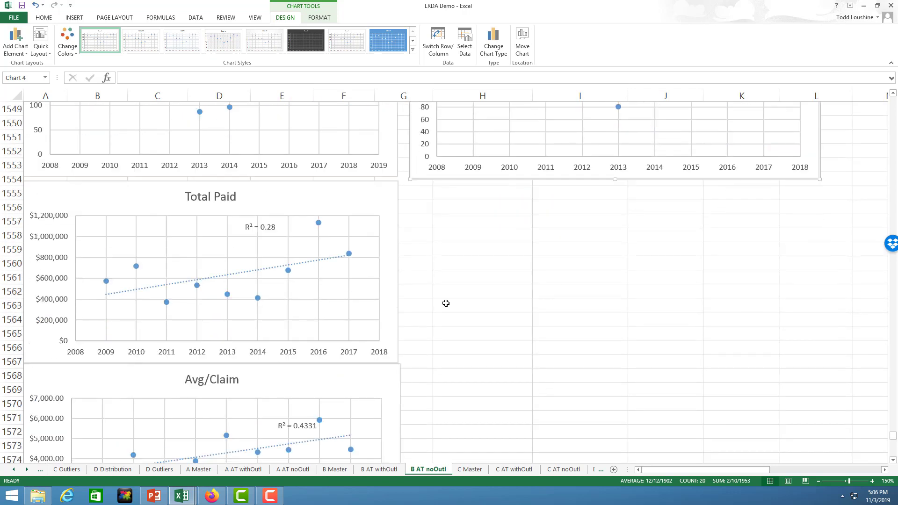
scroll(577, 218, "up", 7)
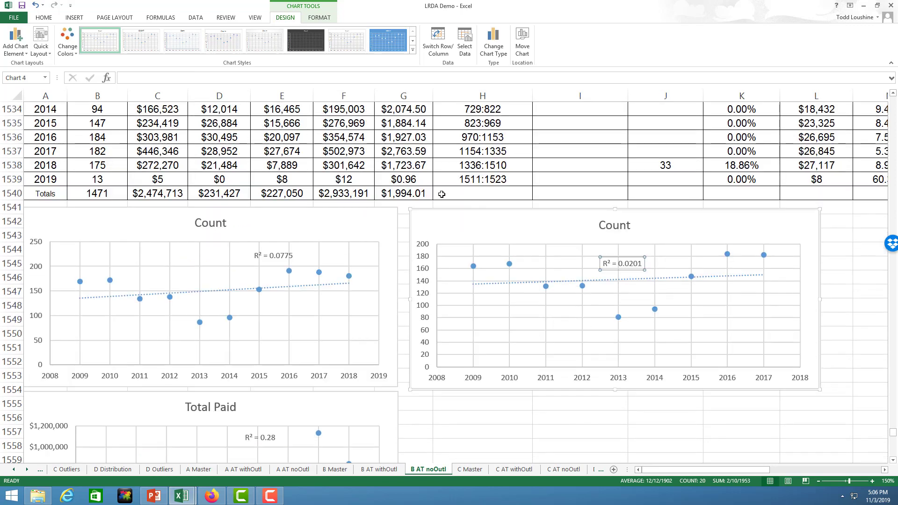
left_click_drag(347, 115, 346, 247)
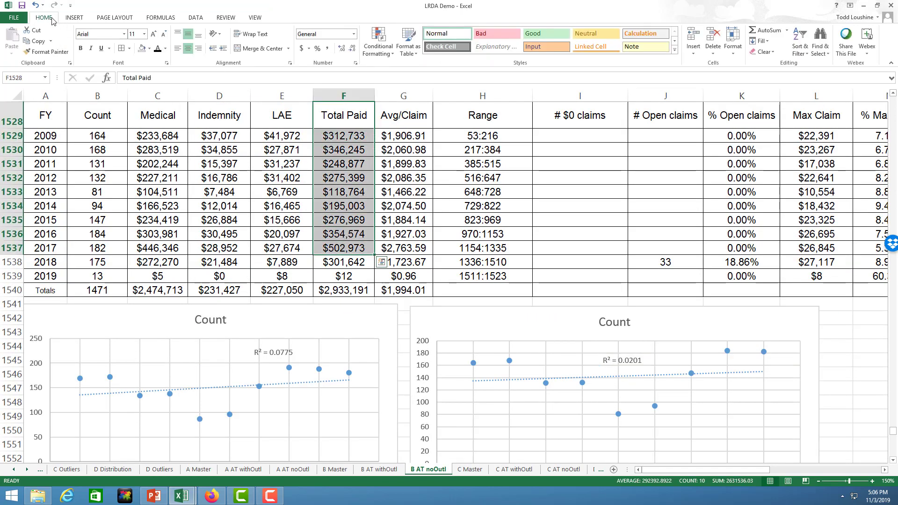
left_click(75, 18)
left_click(363, 47)
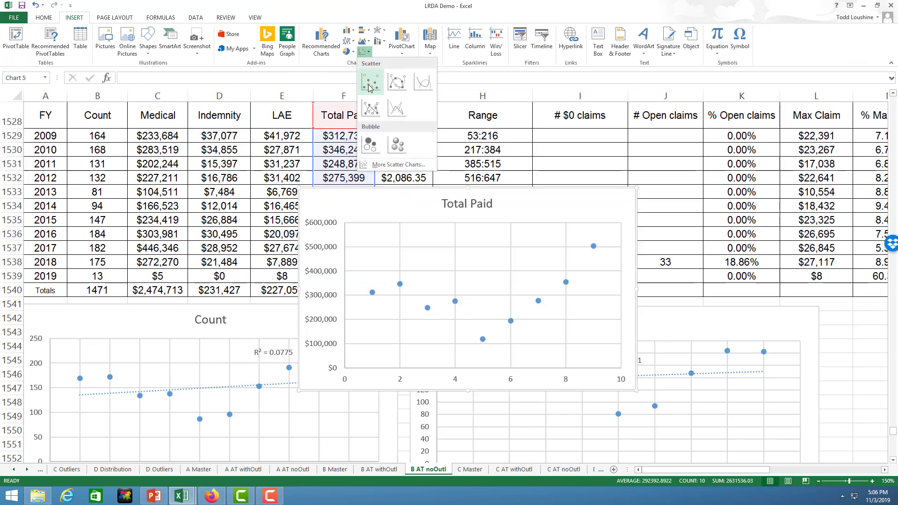
left_click(365, 82)
scroll(774, 358, "down", 3)
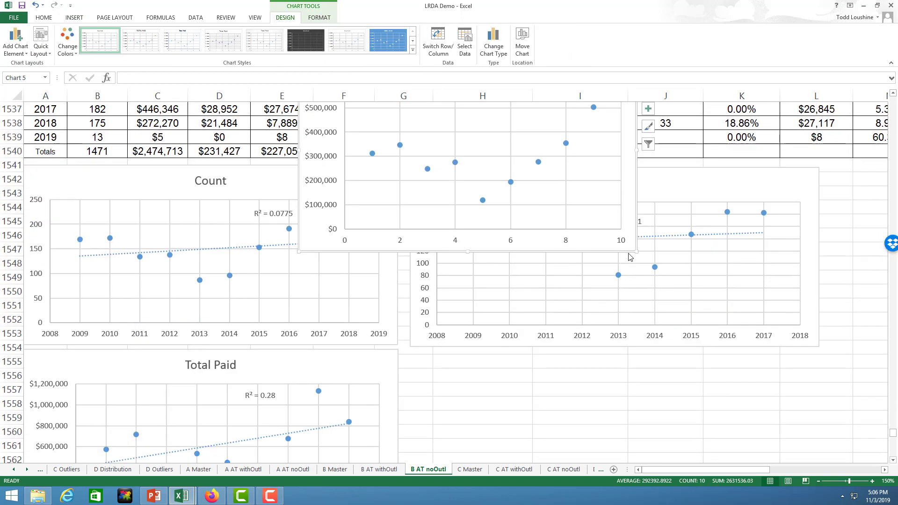
left_click_drag(628, 249, 650, 498)
left_click_drag(764, 483, 741, 453)
scroll(796, 420, "down", 3)
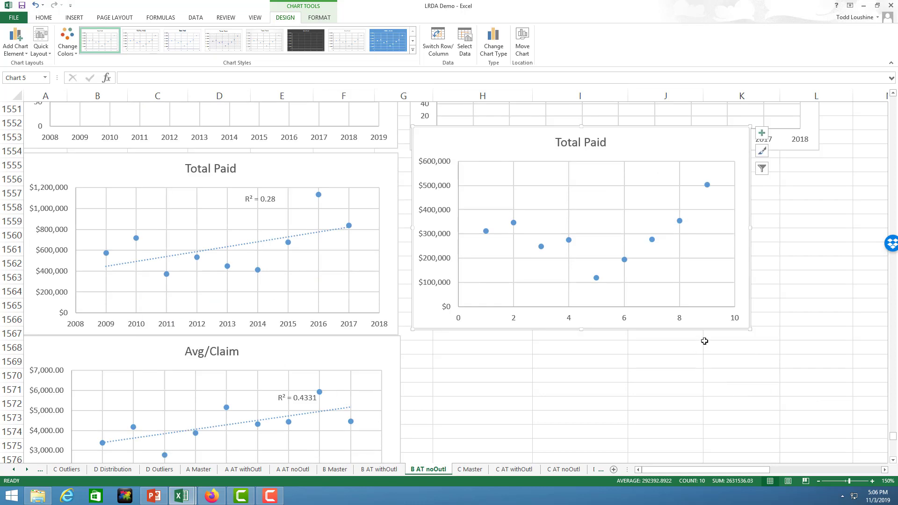
left_click_drag(706, 331, 844, 344)
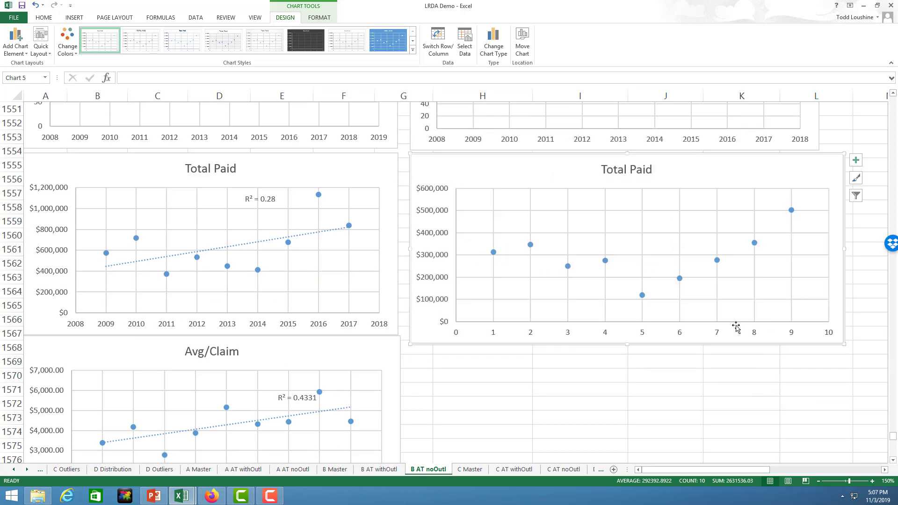
Step: Set the new Total Paid chart's series X values to the fiscal years in A1529:A1537
right_click(681, 283)
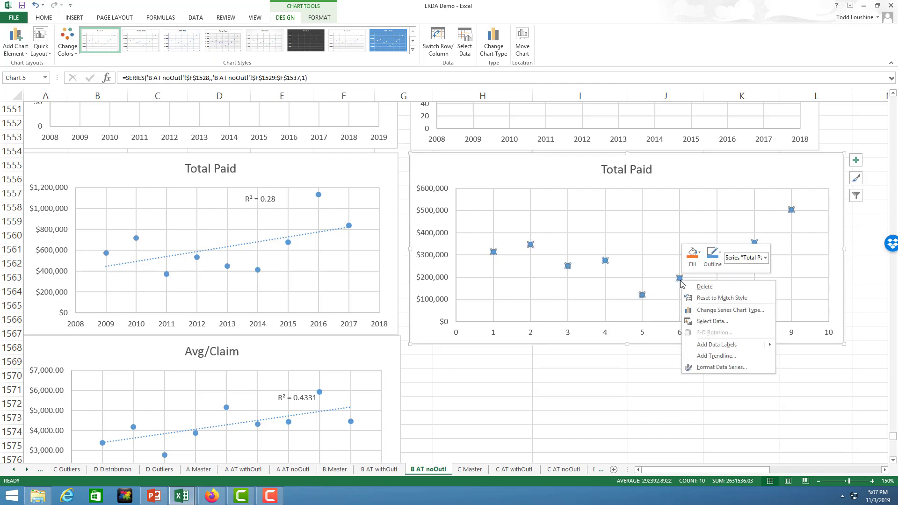
left_click(716, 322)
left_click(343, 258)
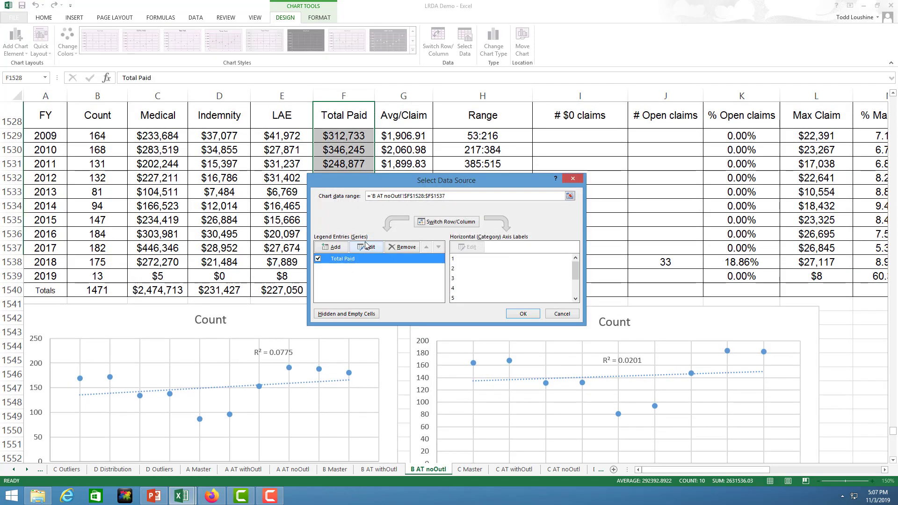
left_click(367, 246)
left_click(462, 252)
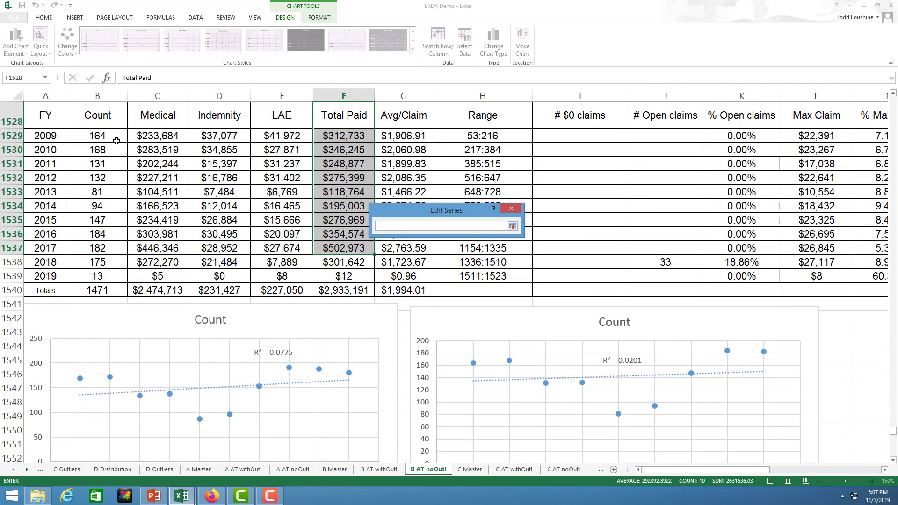
left_click_drag(41, 133, 41, 251)
left_click(512, 226)
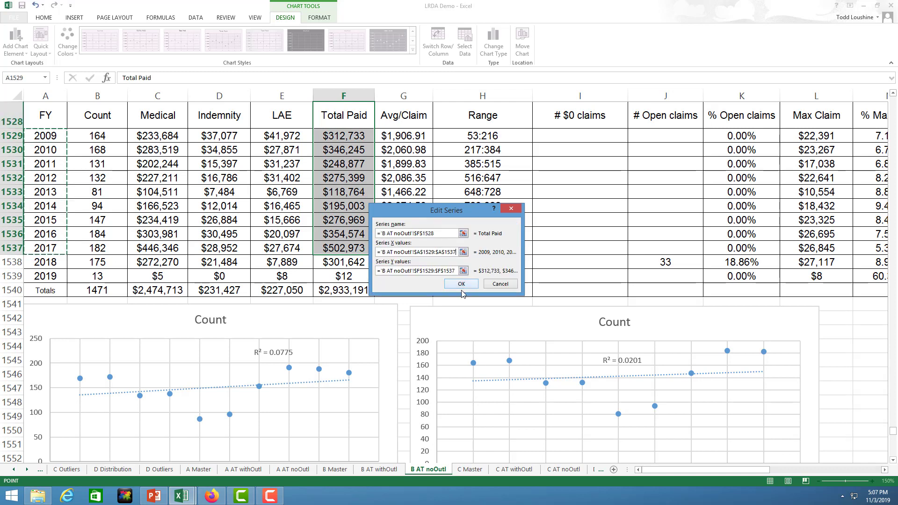
left_click(461, 286)
left_click(523, 313)
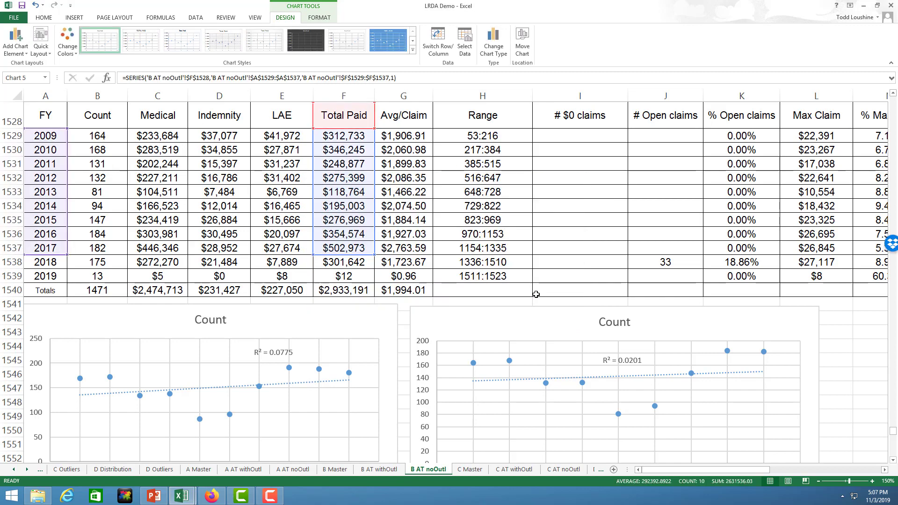
Step: Add a linear trendline with its R-squared value to the new Total Paid chart and move the label below the chart title
scroll(546, 275, "down", 6)
scroll(546, 270, "down", 2)
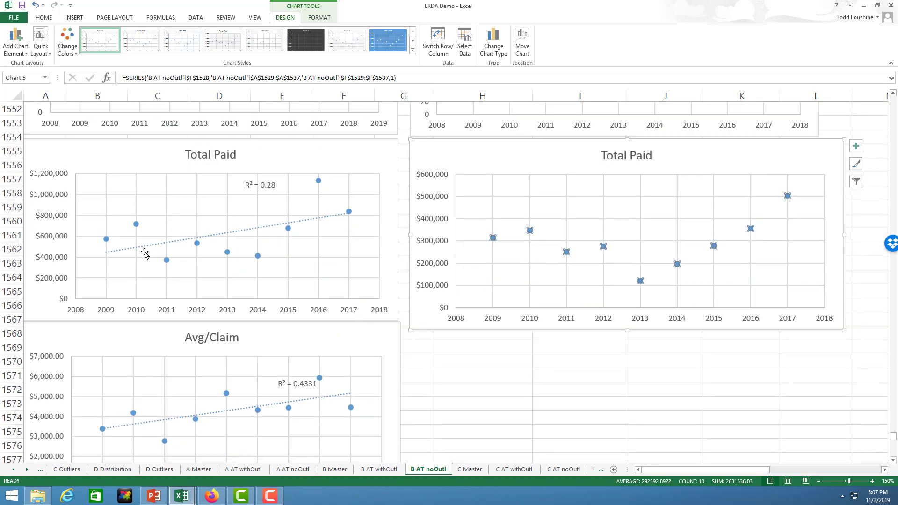
mouse_move(321, 187)
right_click(678, 266)
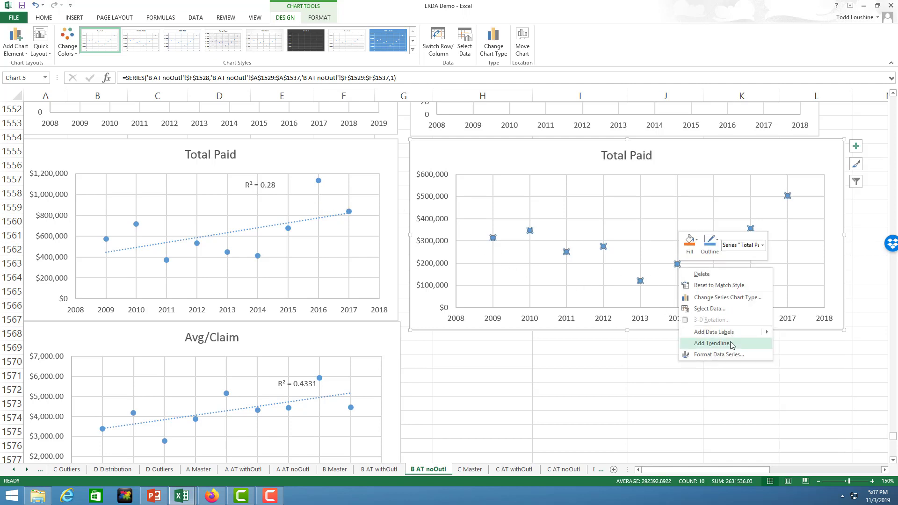
left_click(713, 343)
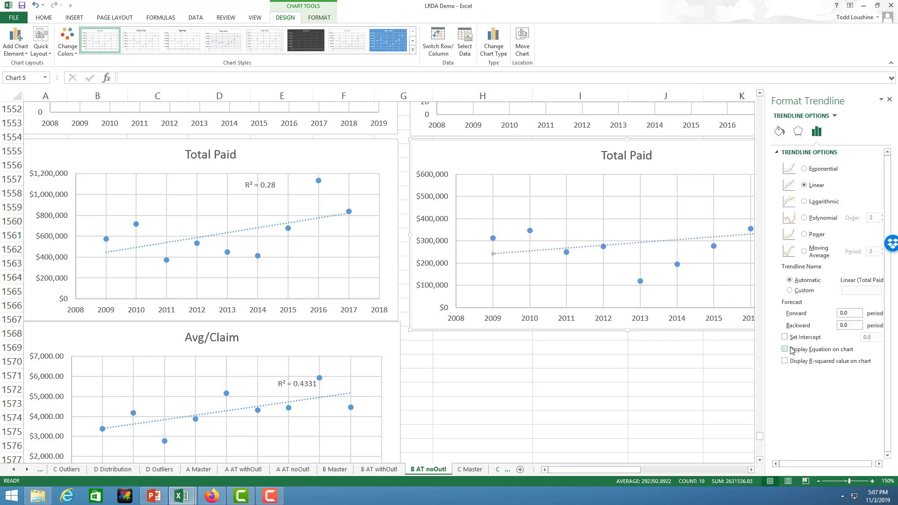
left_click(889, 100)
left_click_drag(753, 225, 727, 213)
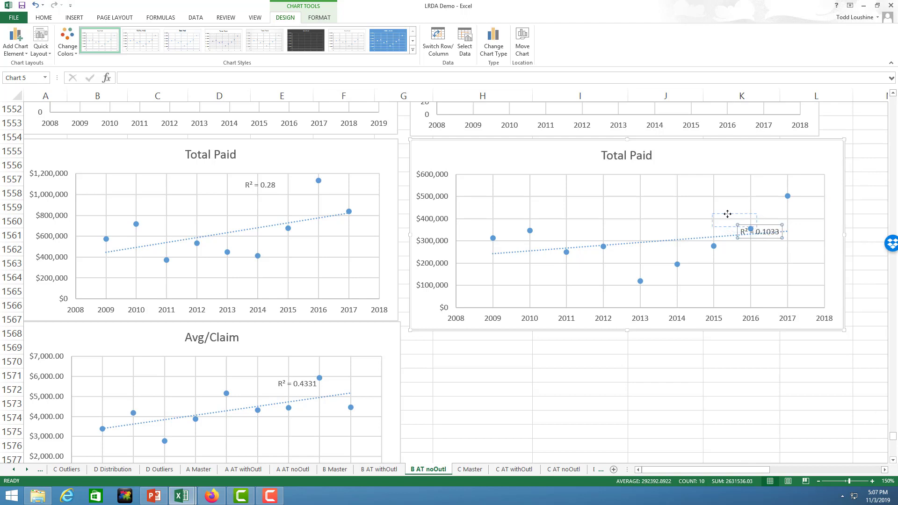
left_click_drag(675, 190, 668, 193)
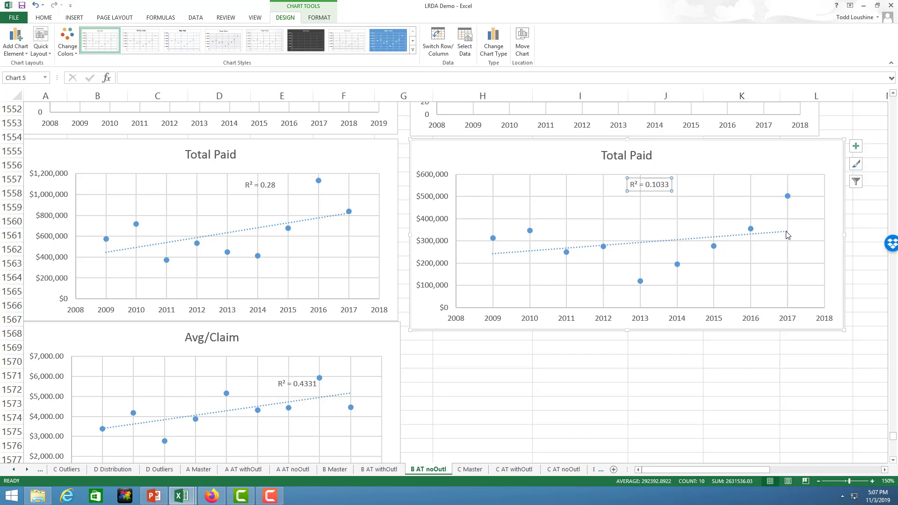
Step: Compare the new Count and Total Paid charts with the existing ones and check the 2017 Max Claim in the summary table
scroll(713, 395, "up", 4)
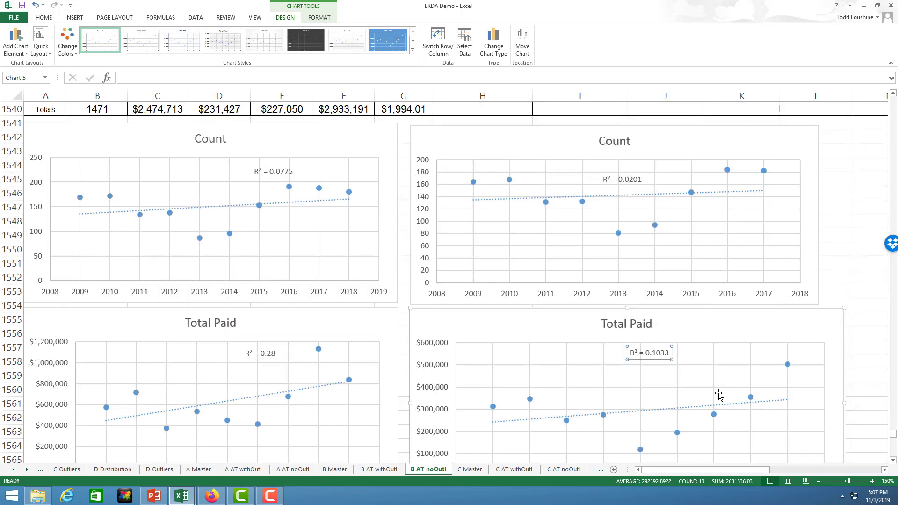
scroll(719, 395, "up", 5)
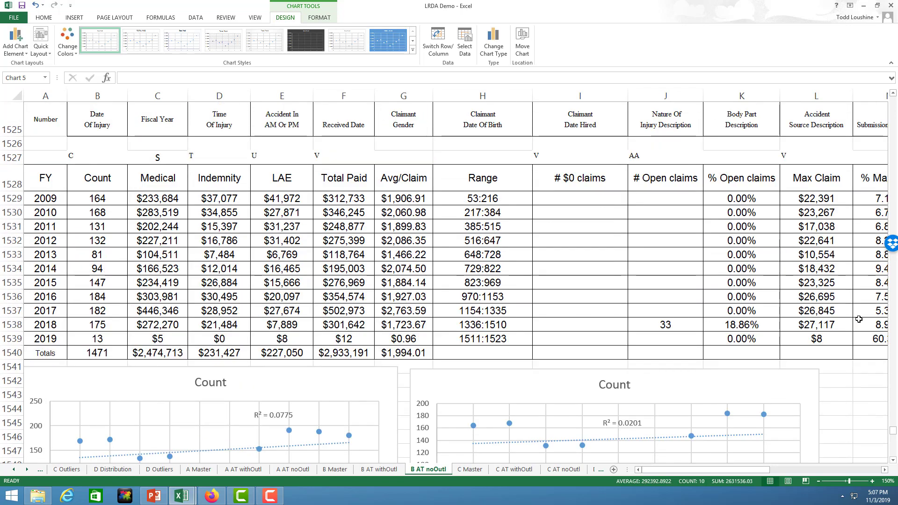
left_click(837, 312)
scroll(676, 367, "down", 6)
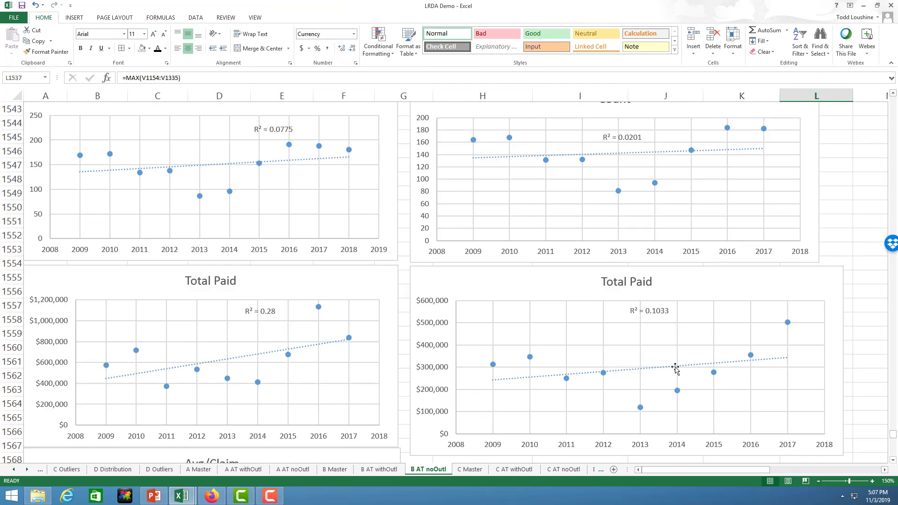
scroll(676, 362, "down", 7)
scroll(776, 233, "up", 3)
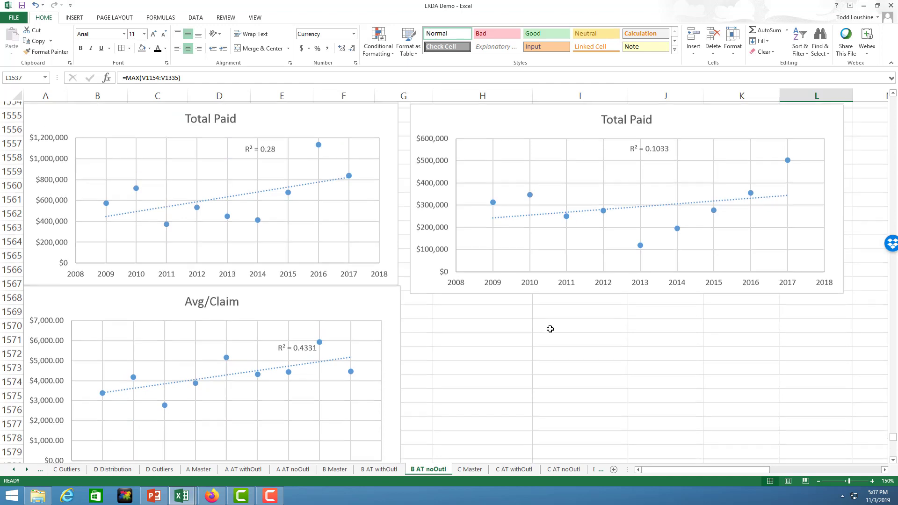
Step: Insert a scatter chart of Avg/Claim from G1528:G1537, place it beside the existing Avg/Claim chart and widen it
scroll(552, 328, "up", 10)
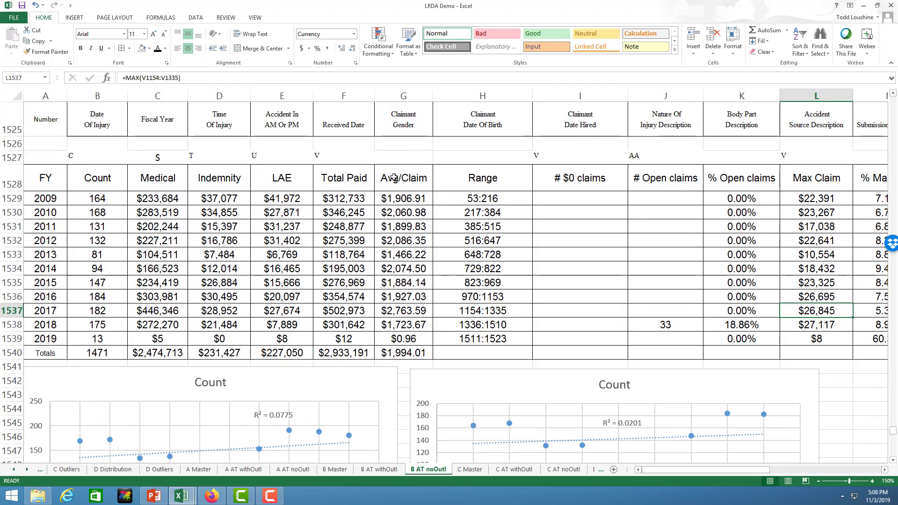
left_click_drag(394, 178, 402, 311)
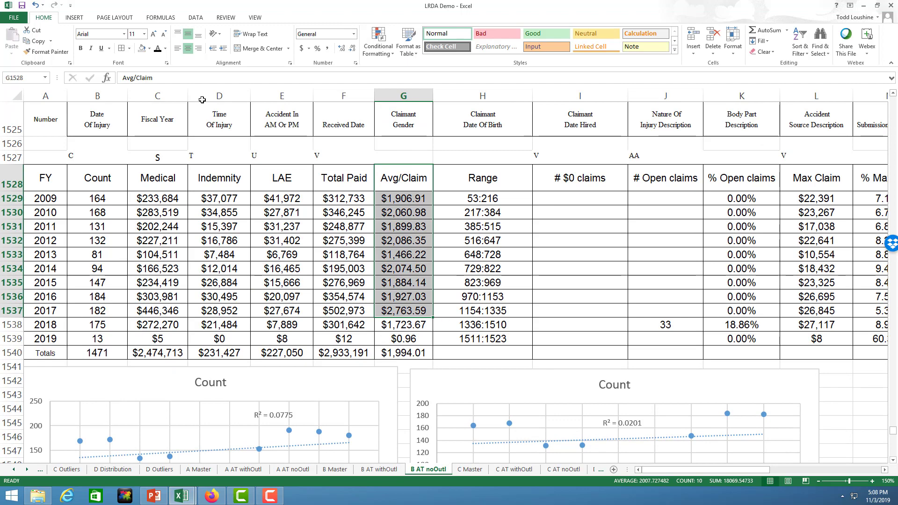
left_click(77, 17)
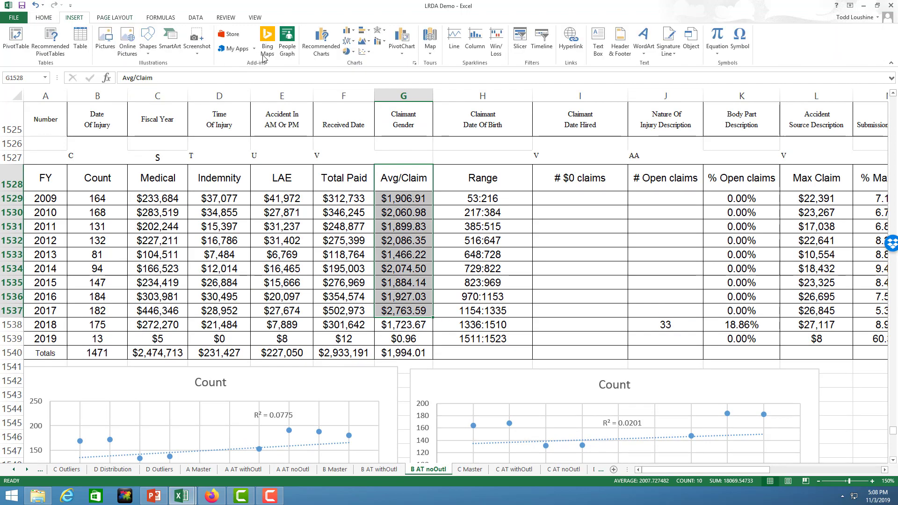
left_click(363, 55)
left_click(371, 84)
scroll(770, 333, "down", 3)
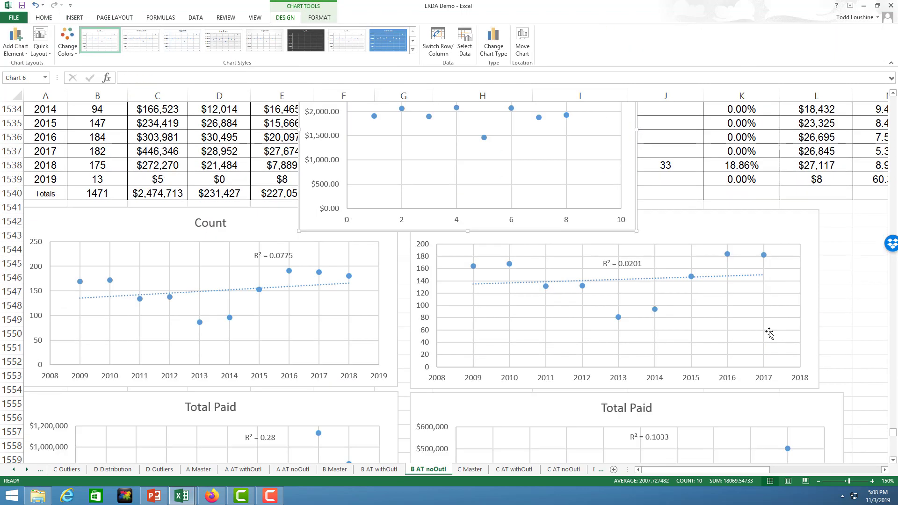
scroll(769, 333, "down", 2)
left_click_drag(587, 146, 608, 449)
scroll(809, 441, "down", 4)
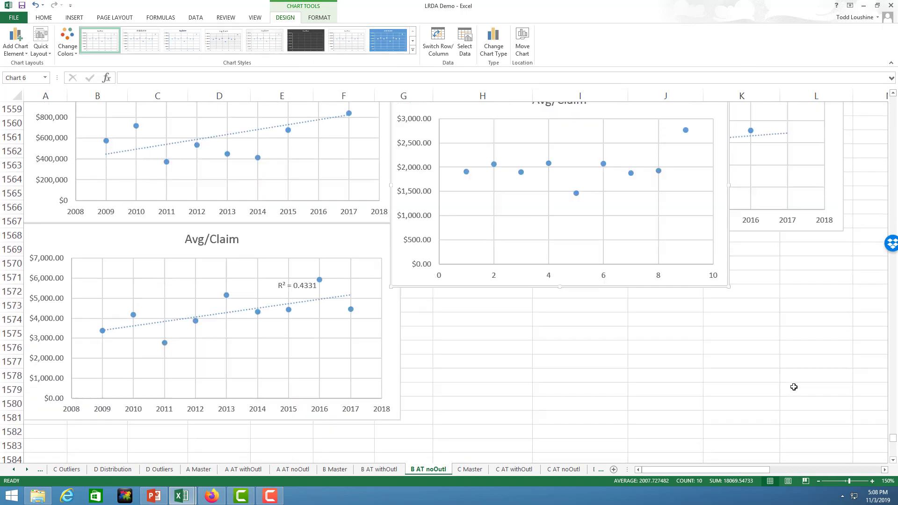
scroll(794, 387, "down", 2)
mouse_move(616, 200)
left_mouse_down()
mouse_move(647, 316)
mouse_move(633, 354)
left_mouse_up()
left_click_drag(750, 350, 833, 354)
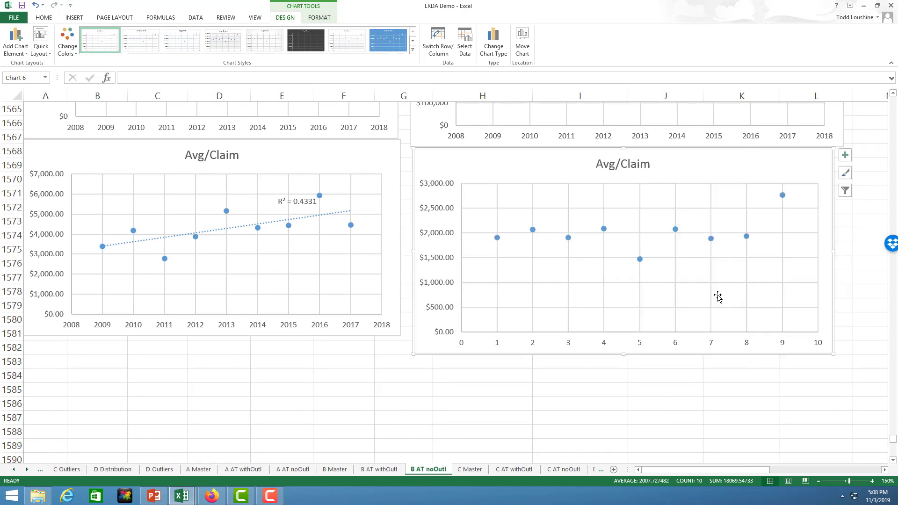
Step: Set the new Avg/Claim chart's series X values to the fiscal years in A1529:A1537
right_click(640, 260)
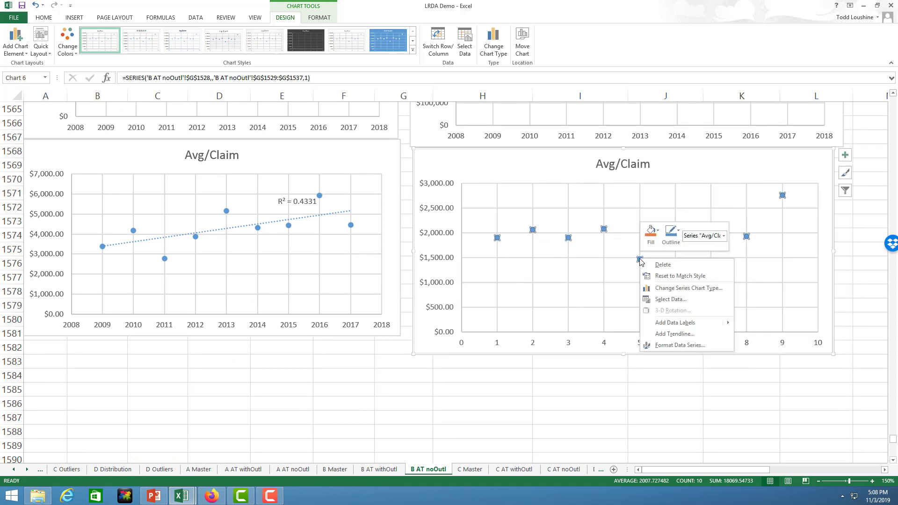
left_click(670, 299)
left_click(369, 259)
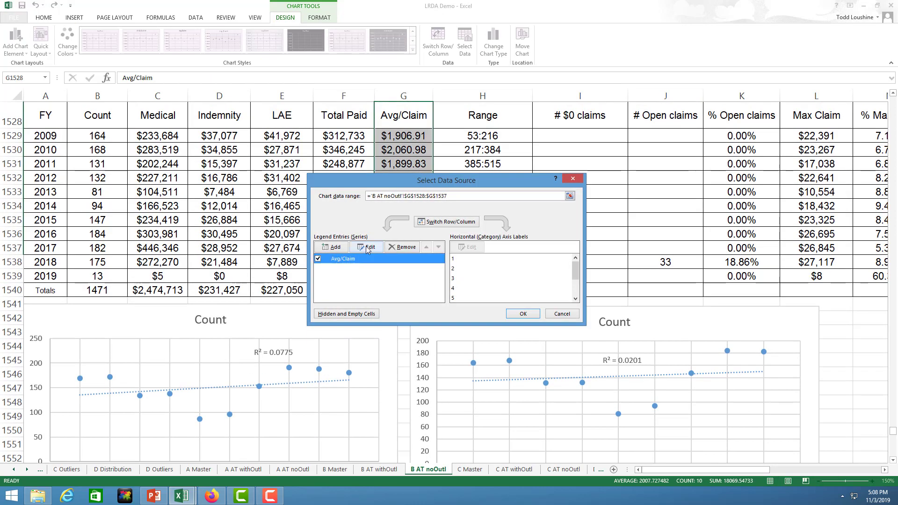
left_click(367, 248)
left_click(465, 253)
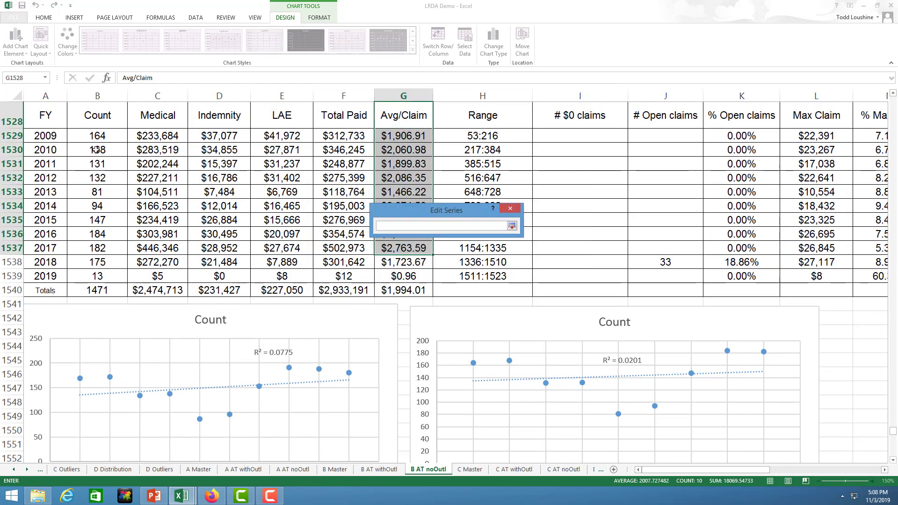
left_click_drag(99, 136, 98, 178)
left_click_drag(52, 136, 48, 248)
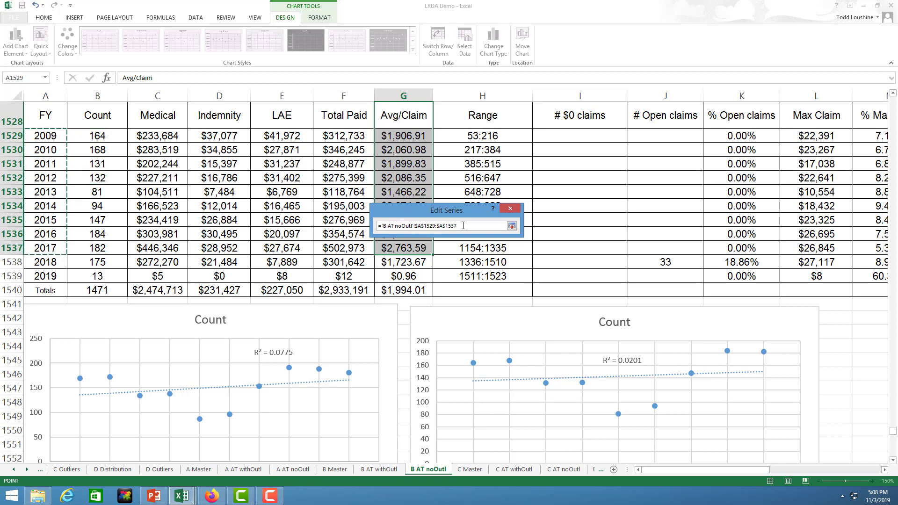
left_click(511, 227)
left_click(469, 281)
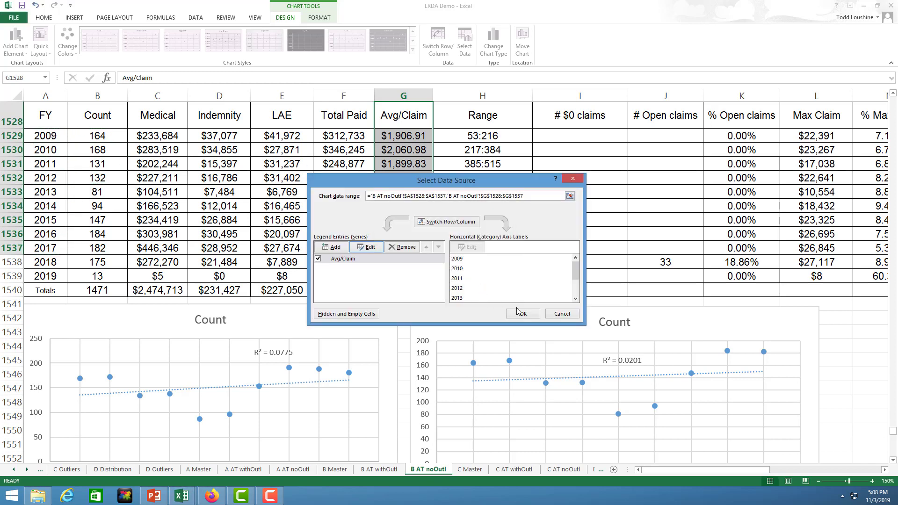
left_click(521, 313)
Step: Add a linear trendline with its R-squared value to the new Avg/Claim chart and move the label above the trendline
scroll(851, 409, "down", 10)
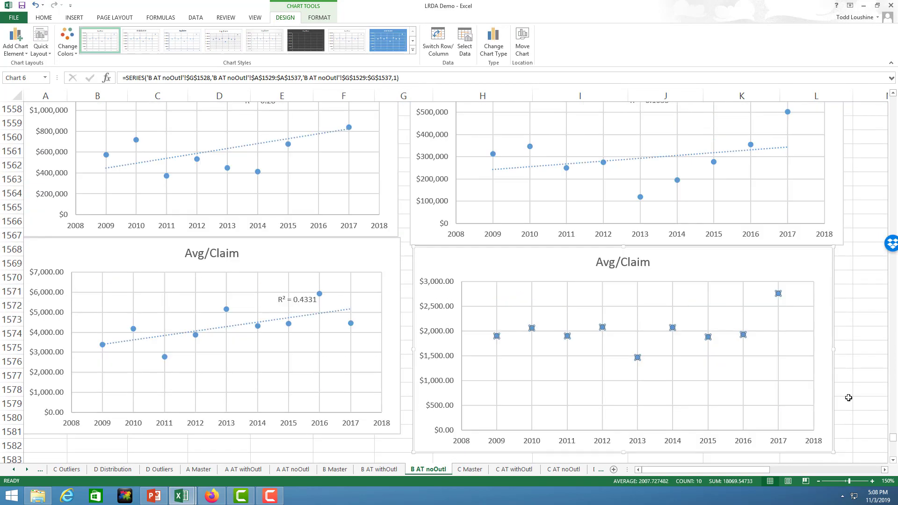
scroll(848, 398, "down", 1)
right_click(637, 316)
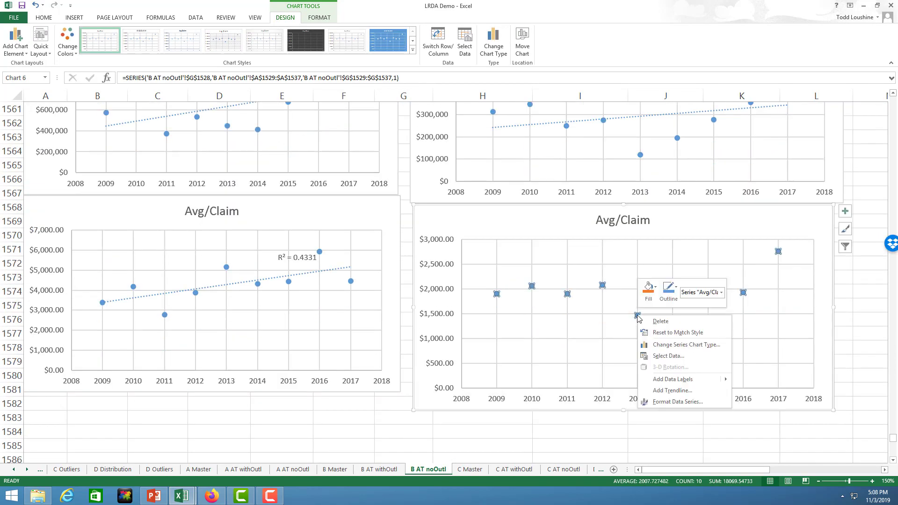
left_click(675, 394)
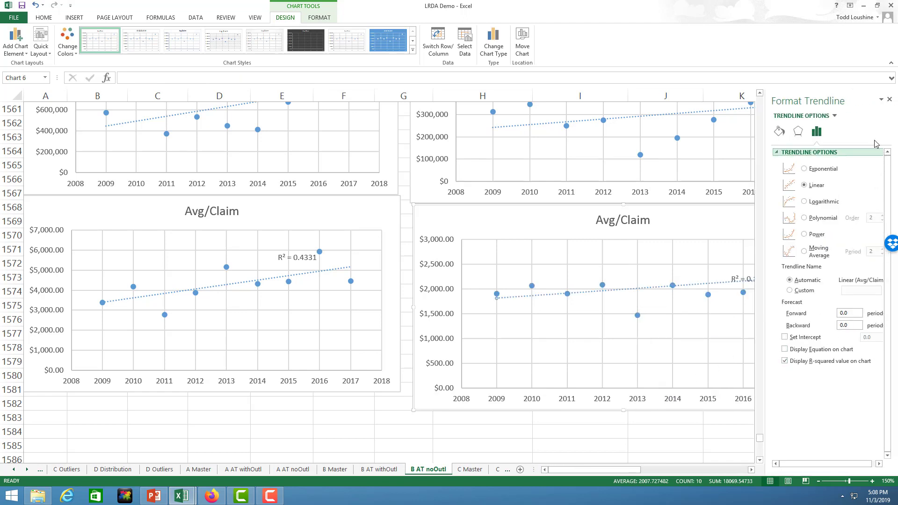
left_click(889, 99)
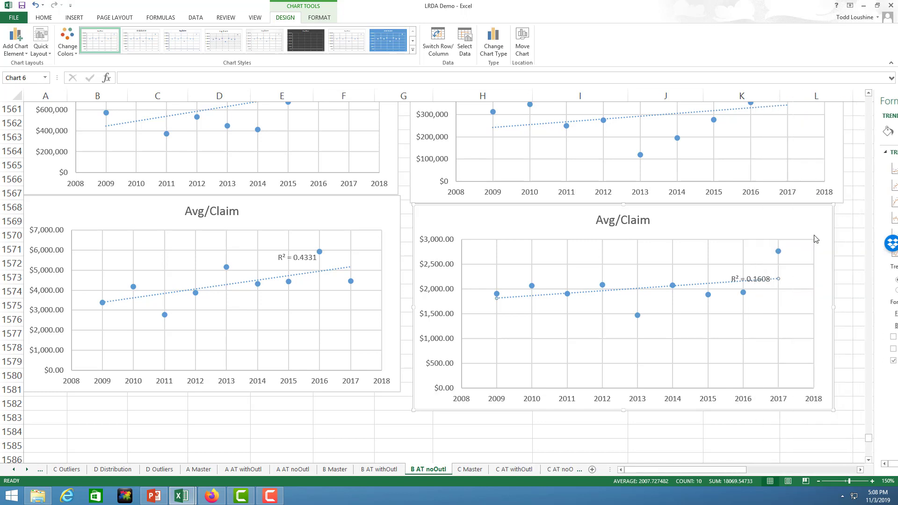
left_click_drag(750, 279, 730, 255)
left_click(821, 369)
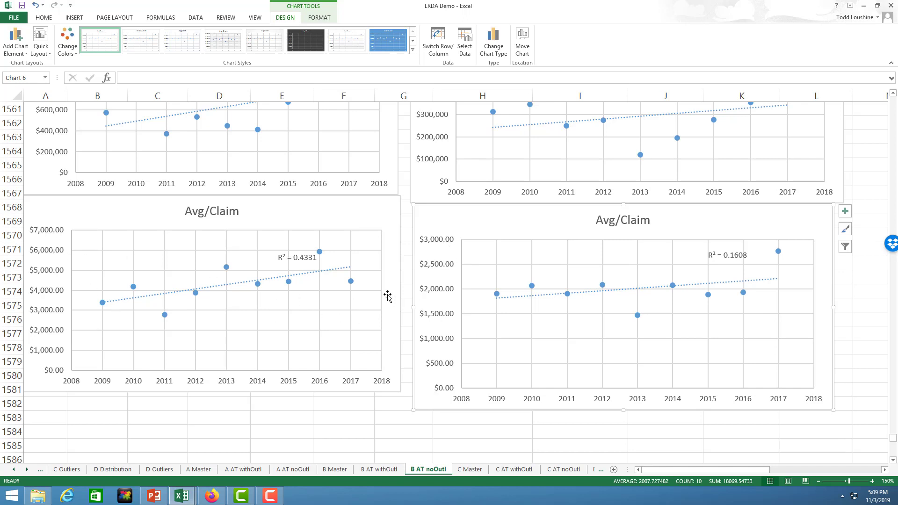
Step: Reduce the height of the new Total Paid chart slightly so it lines up with the existing Total Paid chart
scroll(387, 287, "up", 3)
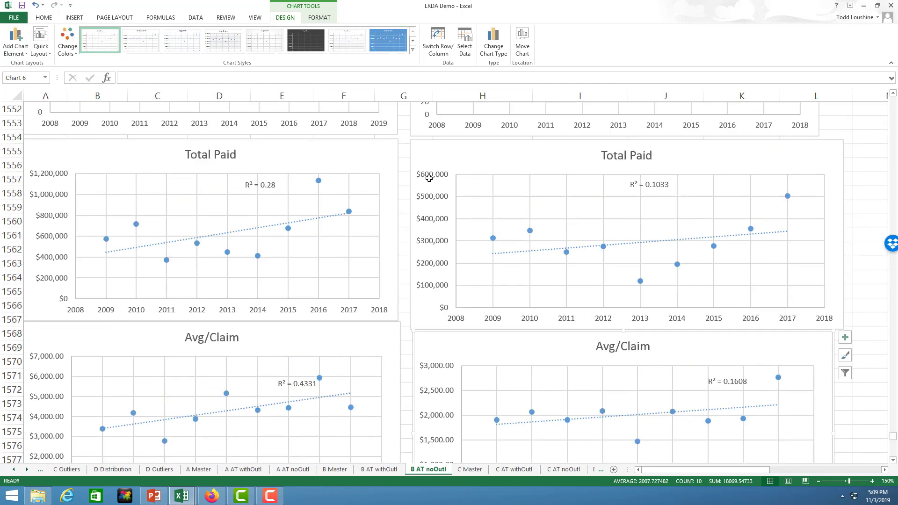
scroll(449, 261, "up", 6)
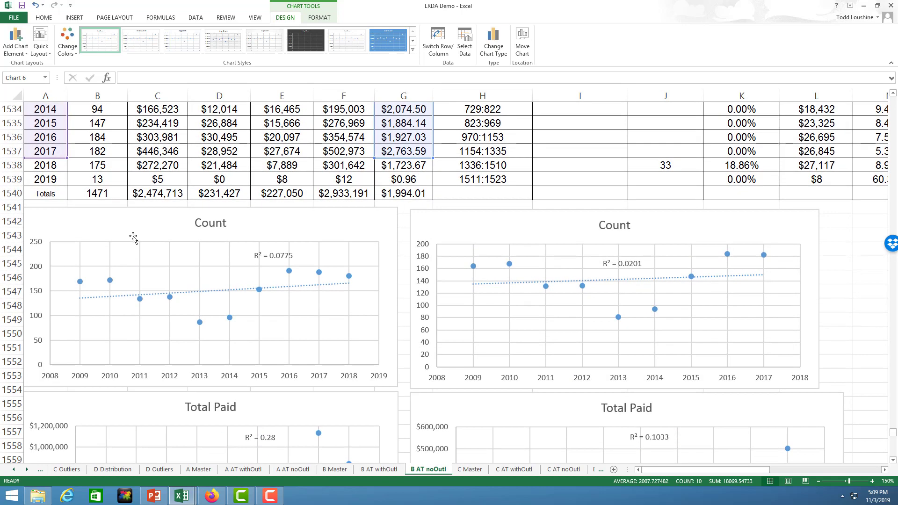
scroll(430, 318, "down", 4)
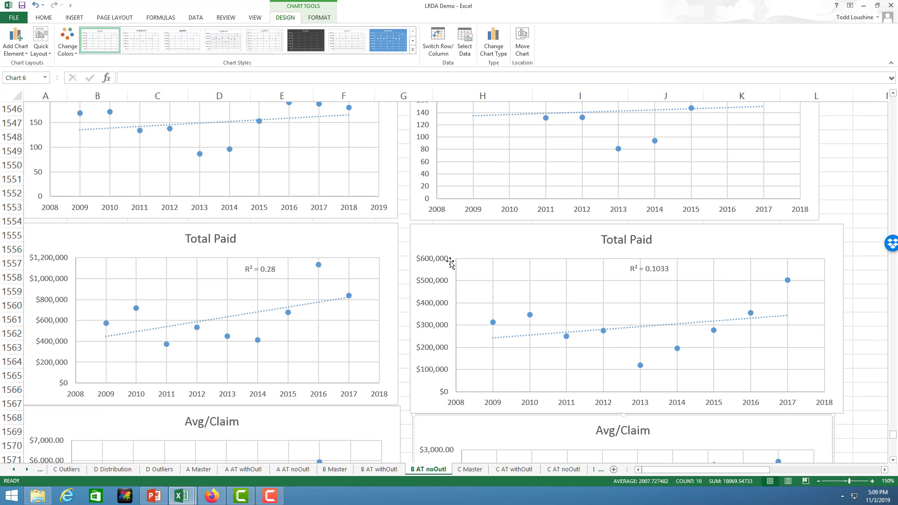
left_click(843, 385)
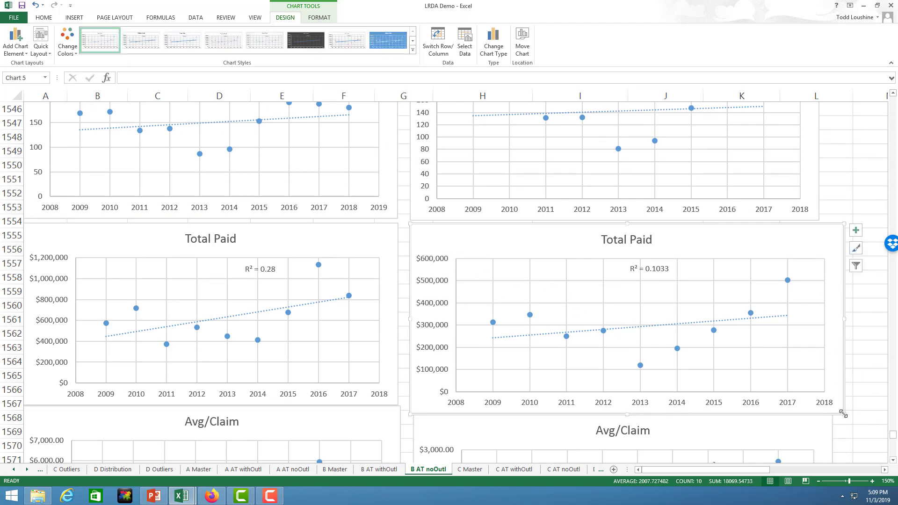
left_click_drag(843, 414, 843, 407)
left_click(862, 419)
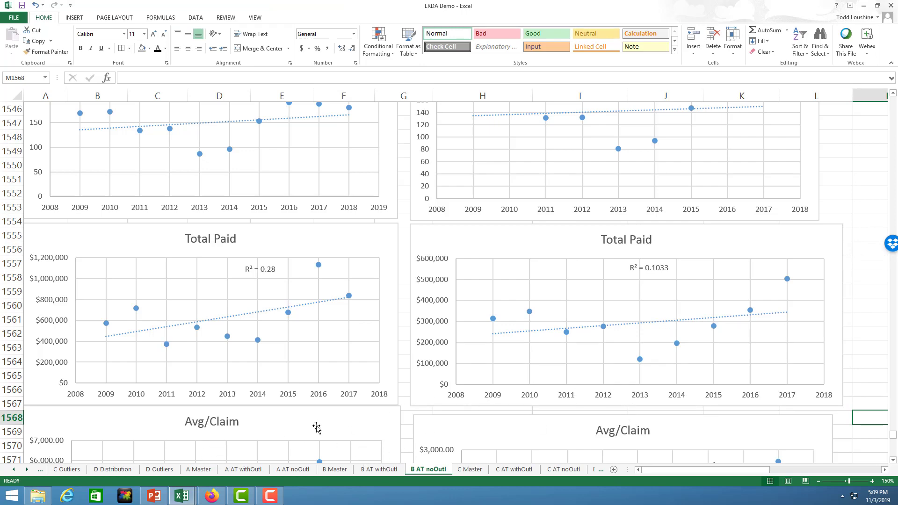
Step: On the A AT withOutl sheet, auto-fit the width of column F so the Total Paid values fit
left_click(227, 469)
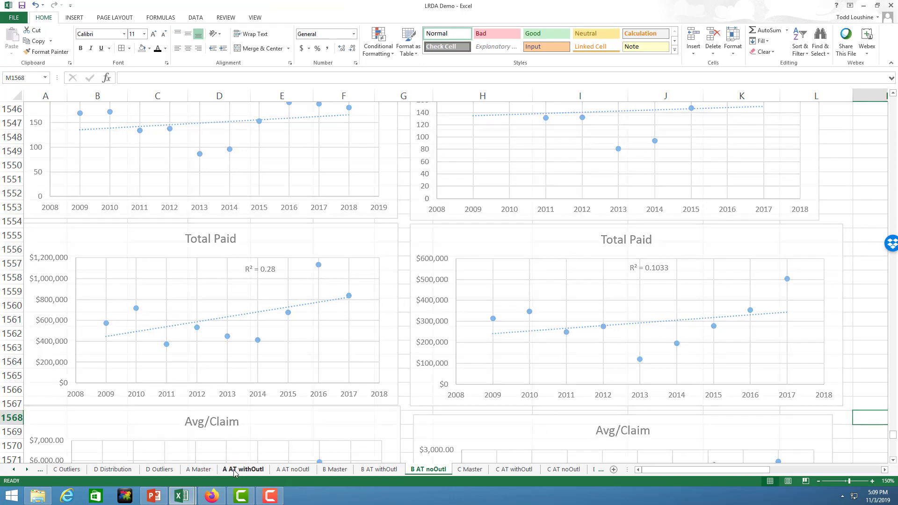
left_click(872, 482)
left_click(872, 481)
left_click(872, 481)
left_click(872, 481)
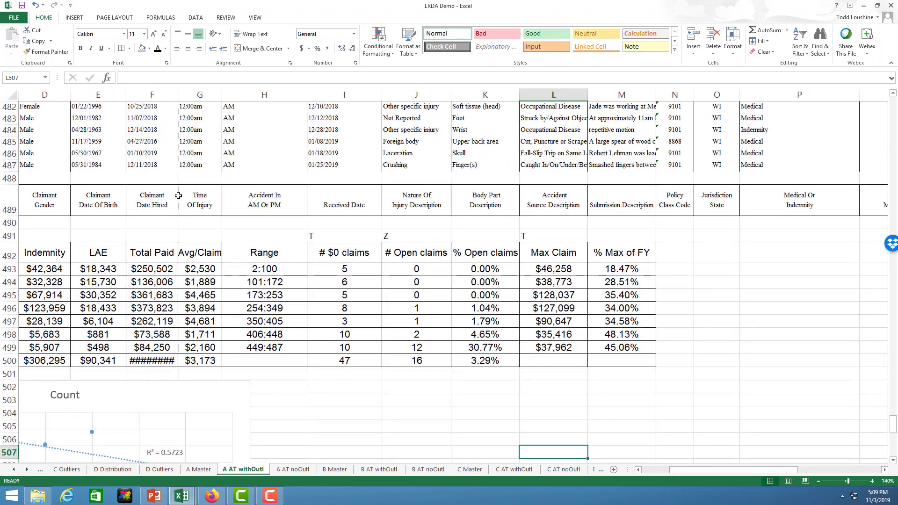
double_click(180, 96)
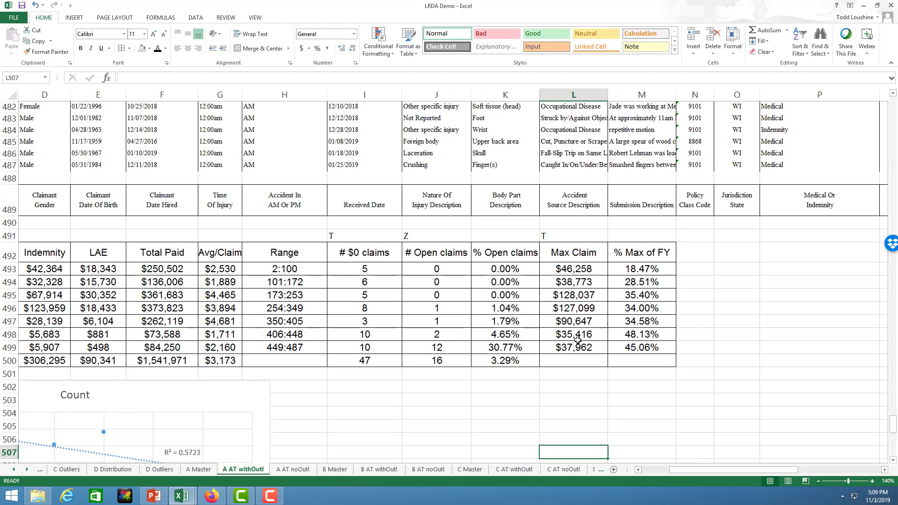
scroll(411, 362, "down", 4)
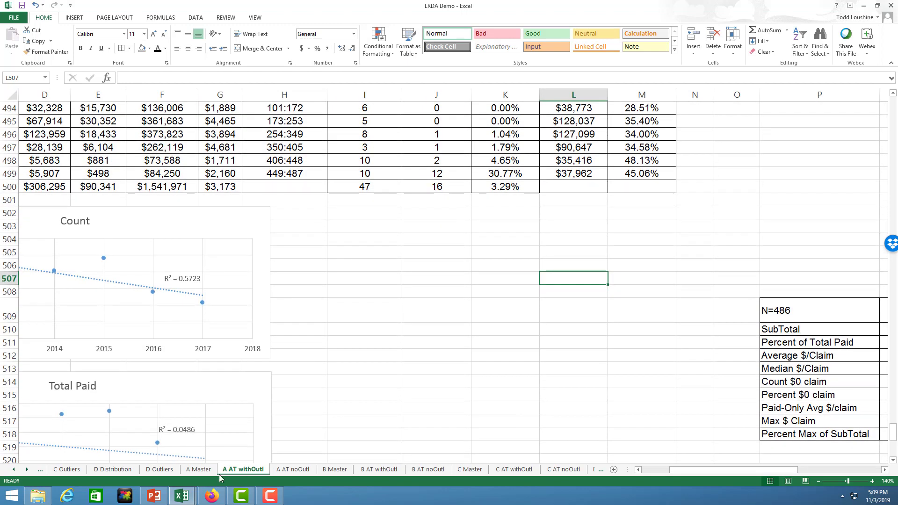
Step: On the A AT noOutl sheet, compare the Count, Total Paid and Avg/Claim charts with and without outliers and their R-squared values
left_click(293, 469)
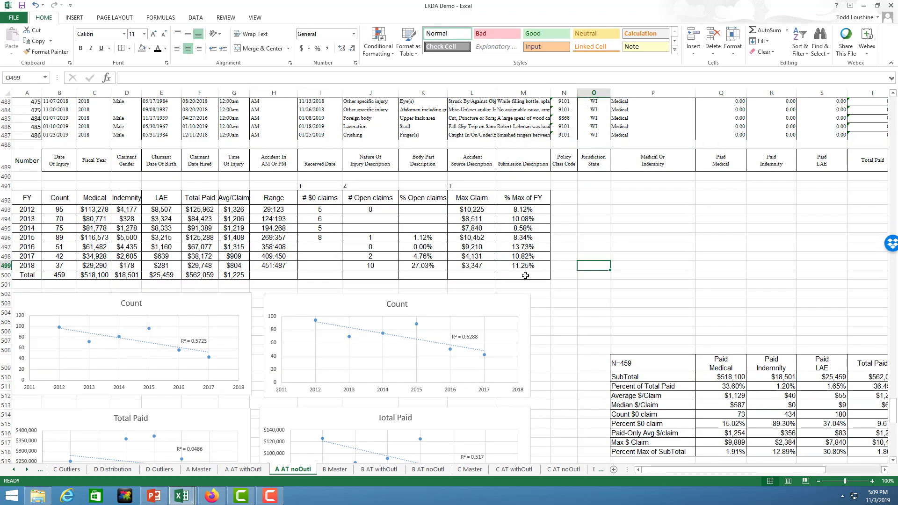
scroll(525, 275, "down", 4)
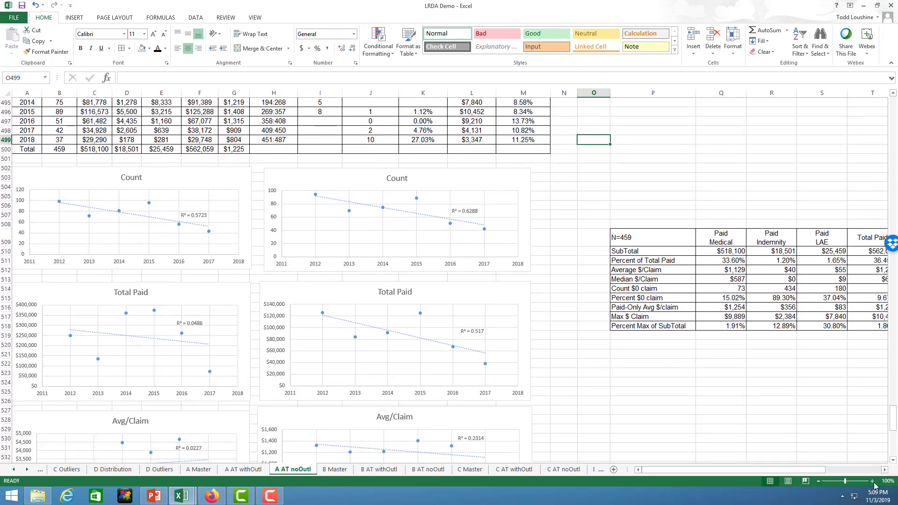
left_click(871, 481)
left_click(871, 482)
left_click(871, 481)
left_click(871, 482)
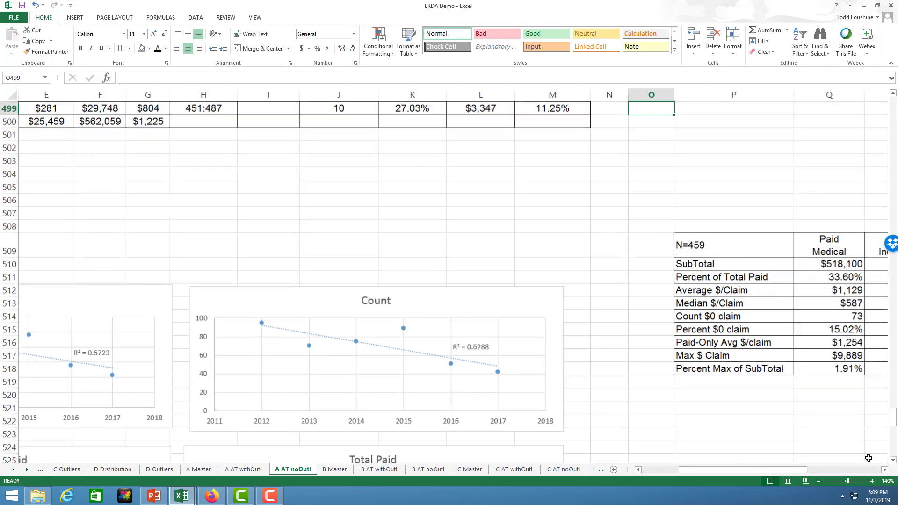
left_click_drag(802, 470, 764, 421)
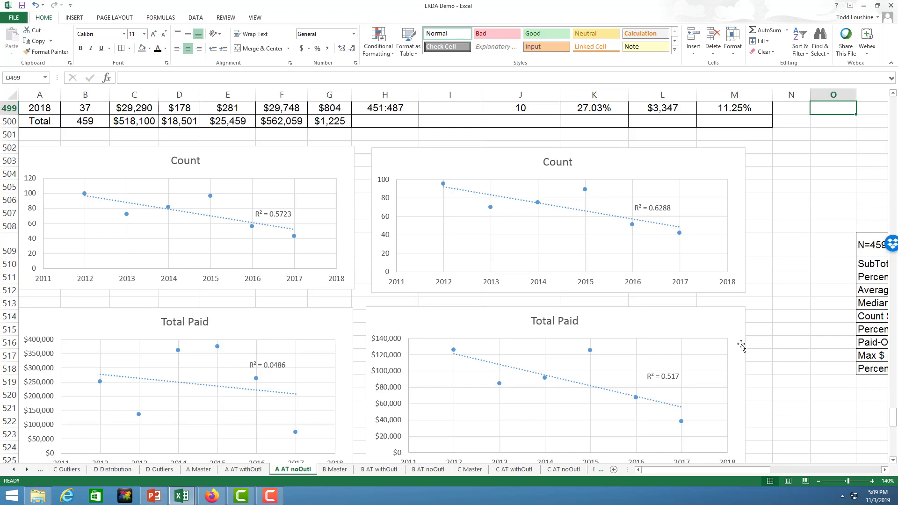
scroll(741, 345, "down", 1)
scroll(737, 341, "down", 1)
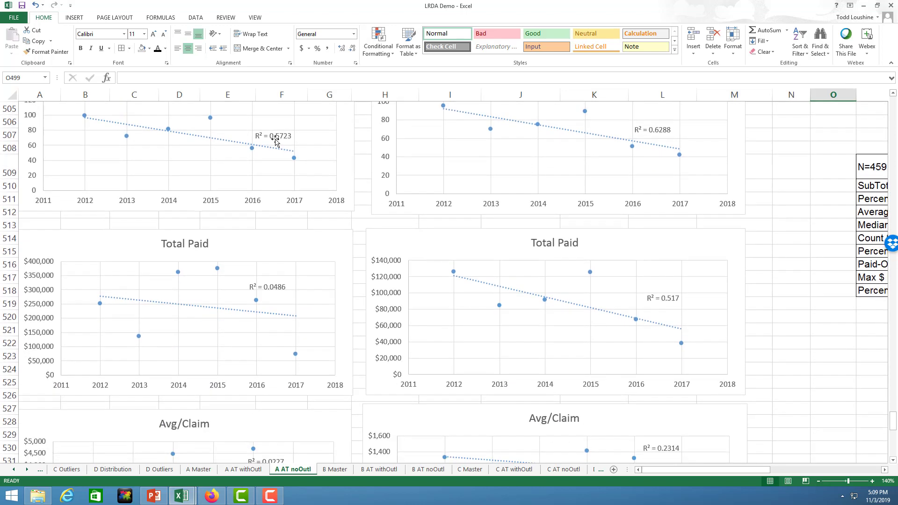
scroll(240, 311, "down", 1)
scroll(435, 327, "down", 3)
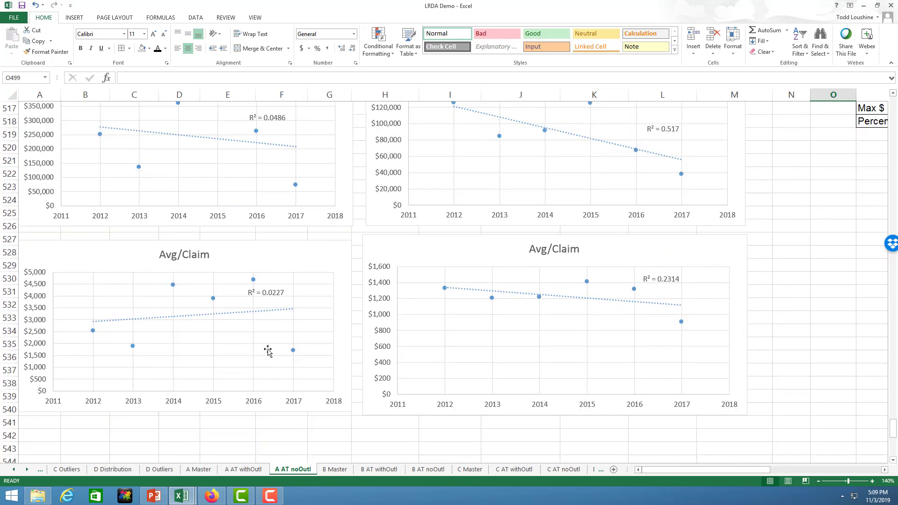
scroll(553, 333, "up", 3)
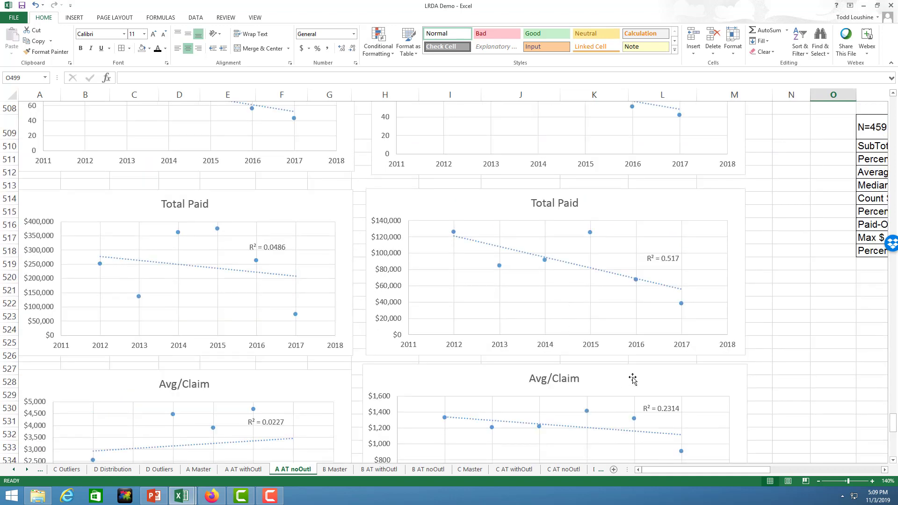
scroll(659, 406, "up", 4)
scroll(560, 339, "down", 7)
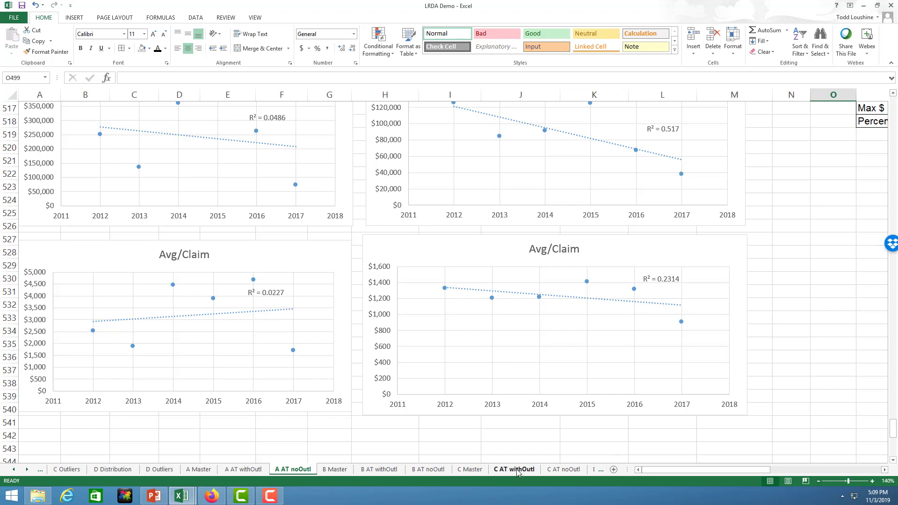
Step: On the C AT noOutl sheet, compare the Count, Total Paid and Avg/Claim charts and R-squared values with and without outliers
left_click(563, 470)
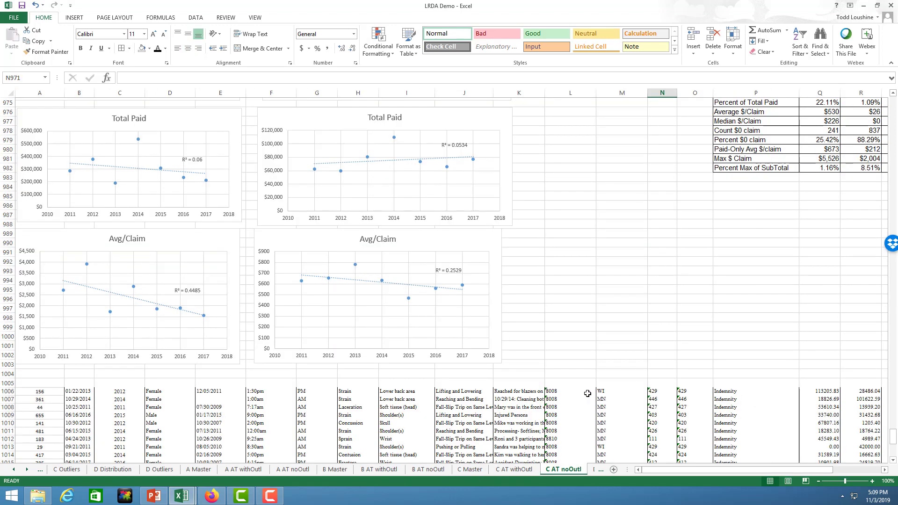
scroll(793, 408, "up", 2)
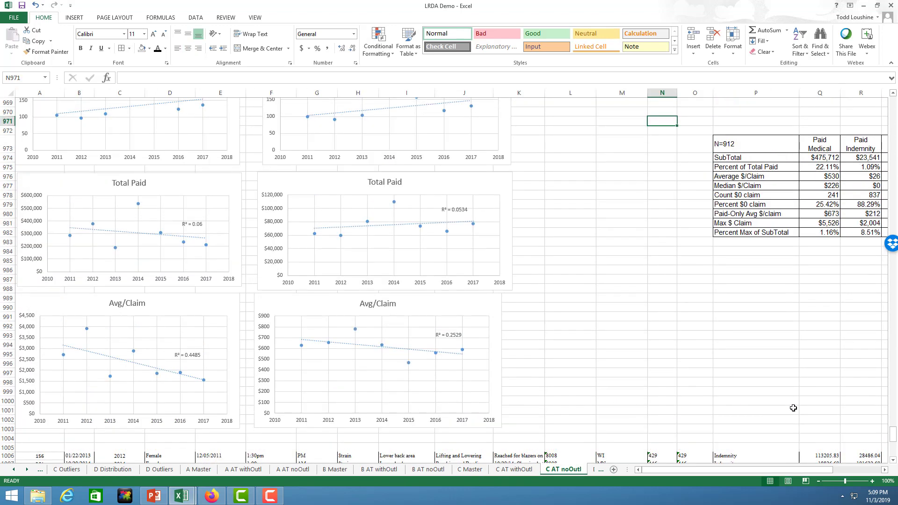
left_click(872, 482)
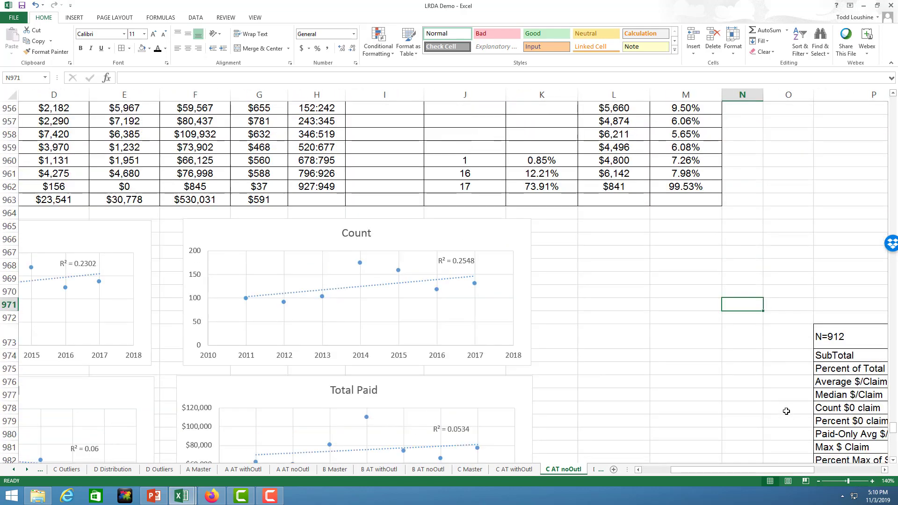
scroll(786, 410, "up", 2)
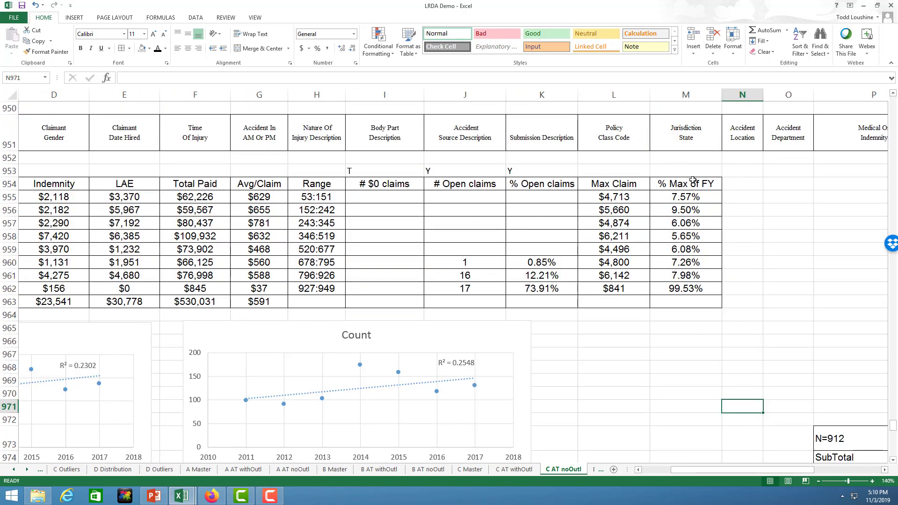
scroll(572, 356, "down", 2)
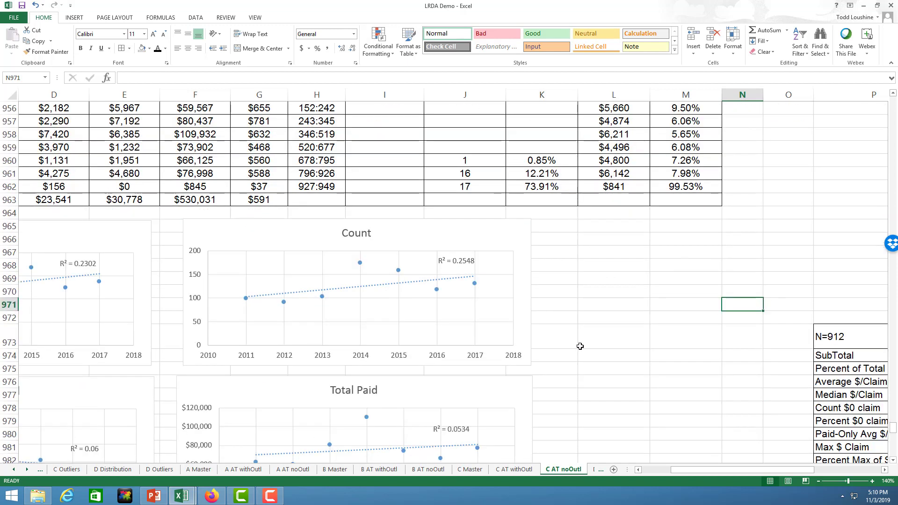
left_click_drag(700, 471, 670, 476)
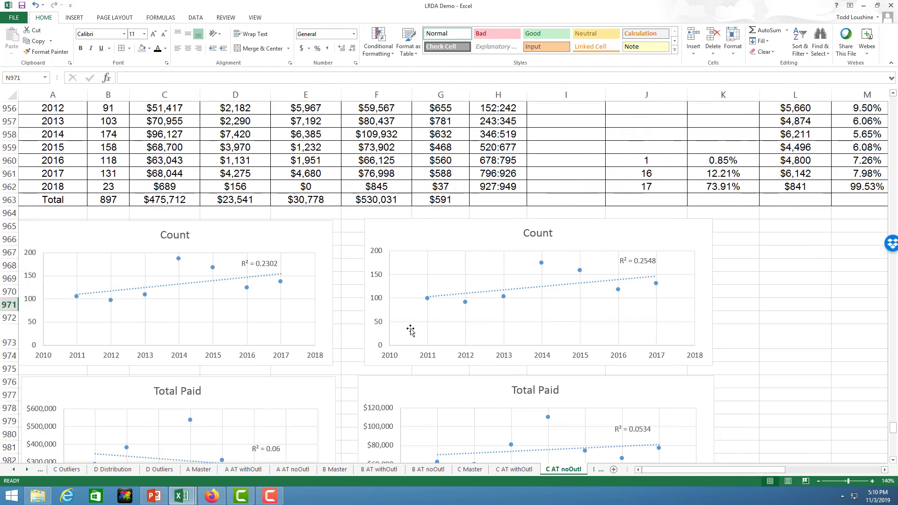
scroll(286, 209, "down", 3)
scroll(437, 326, "down", 2)
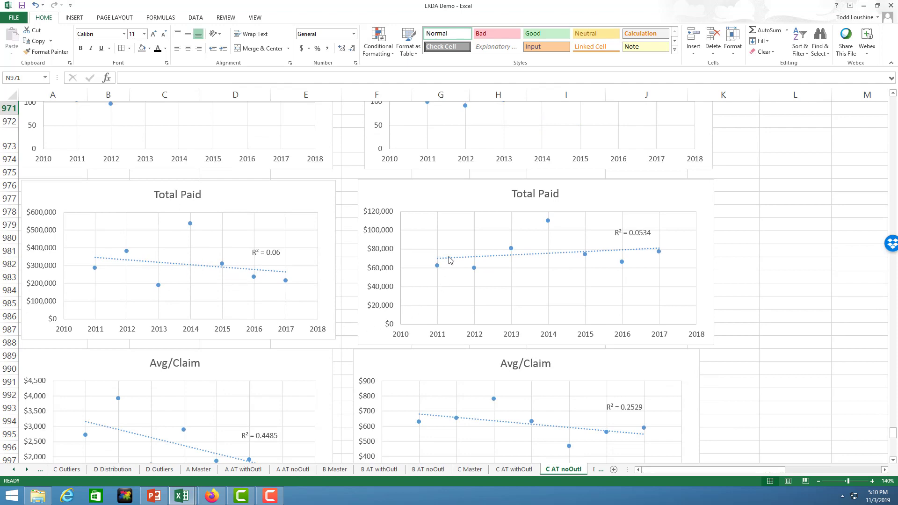
scroll(579, 309, "down", 4)
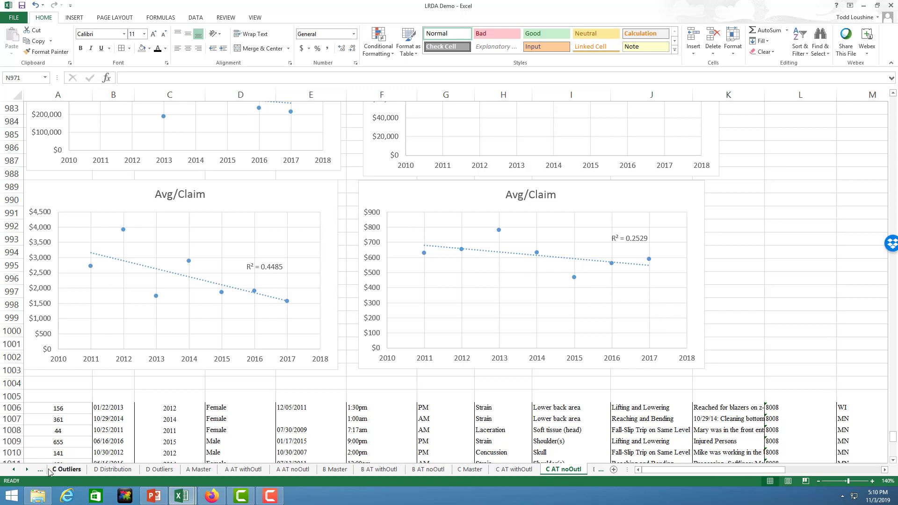
Step: On the D AT noOutl sheet, review the fiscal-year summary table and compare the Count charts with and without outliers
left_click(27, 470)
left_click(27, 469)
left_click(27, 470)
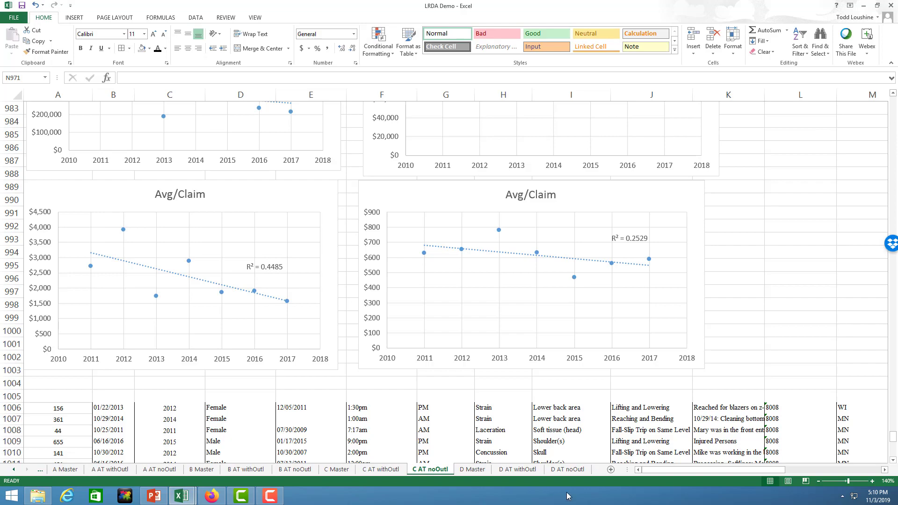
left_click(567, 470)
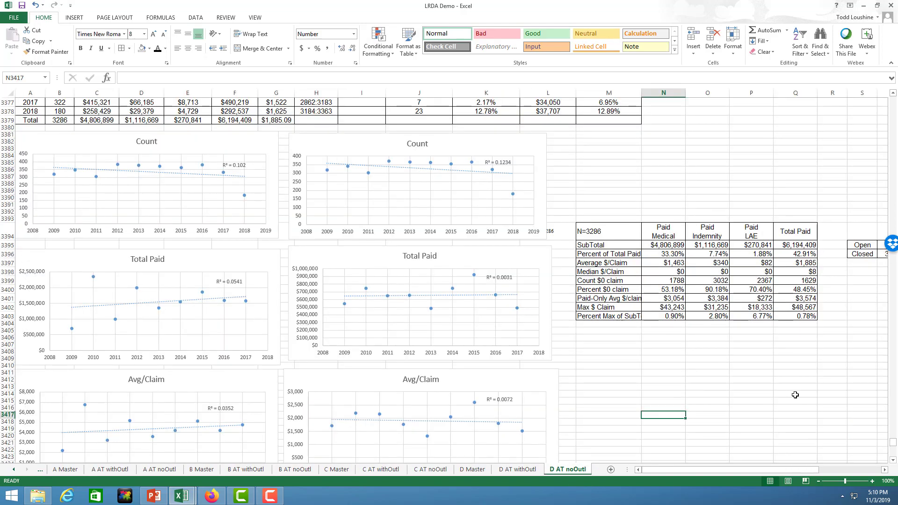
left_click(871, 481)
left_click(872, 481)
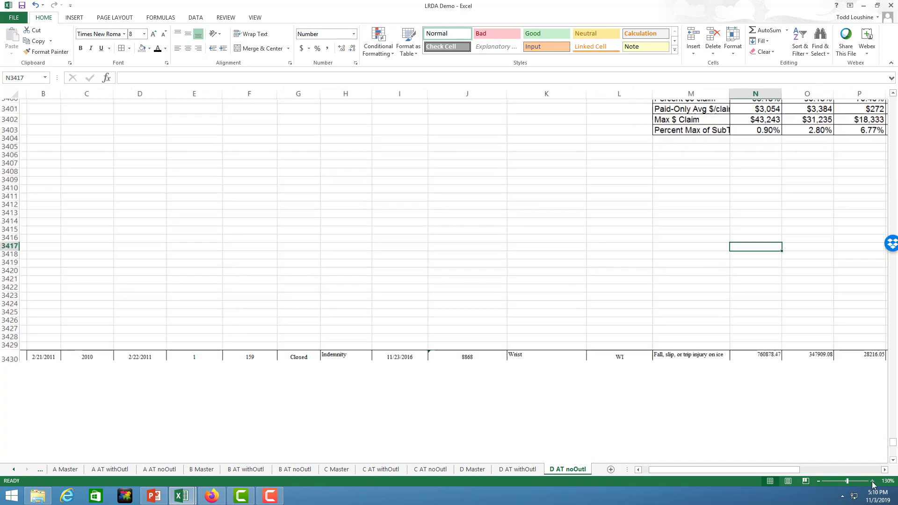
left_click(872, 482)
left_click(871, 481)
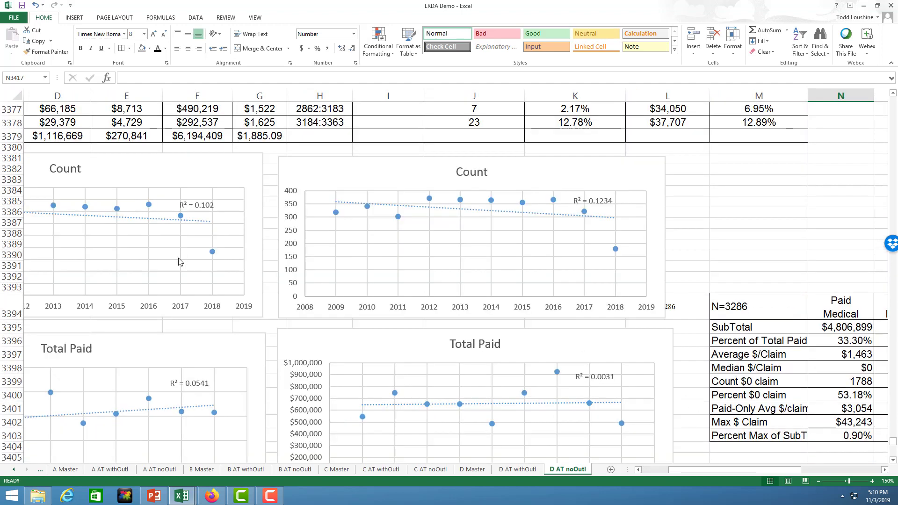
left_click_drag(783, 471, 755, 471)
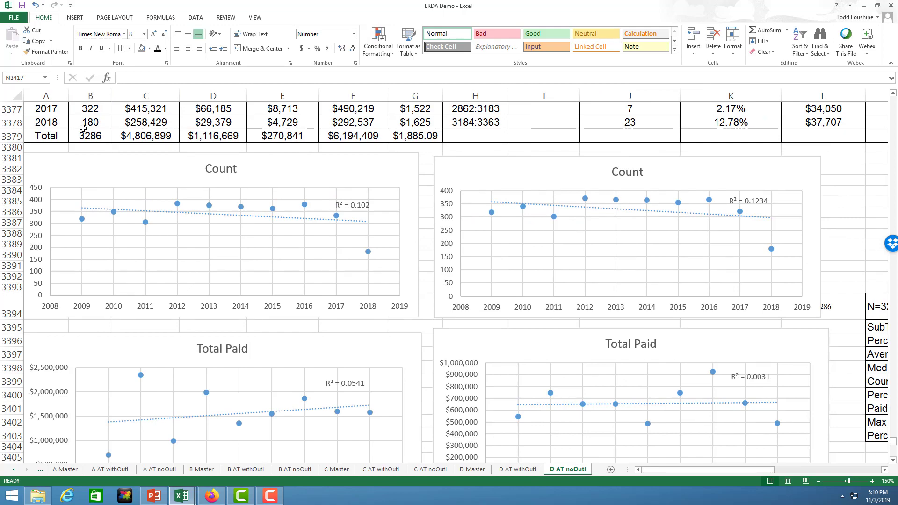
scroll(83, 127, "up", 6)
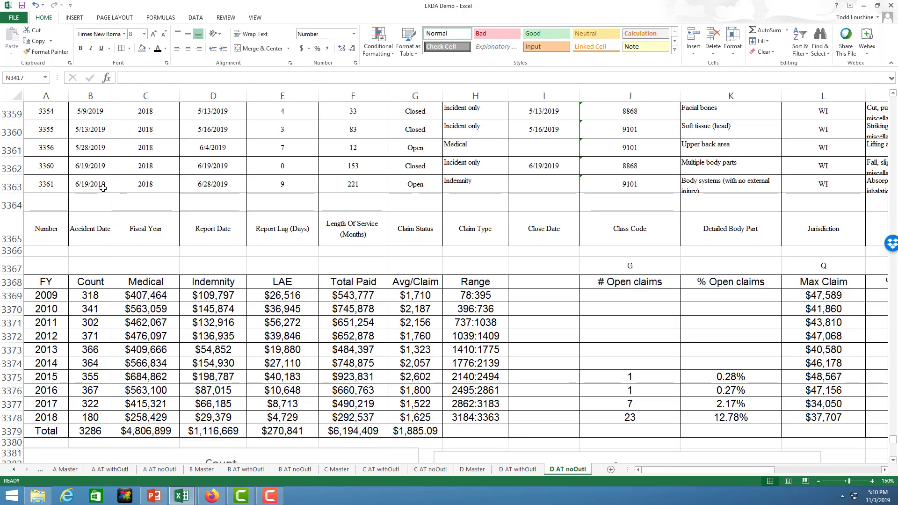
scroll(93, 186, "up", 3)
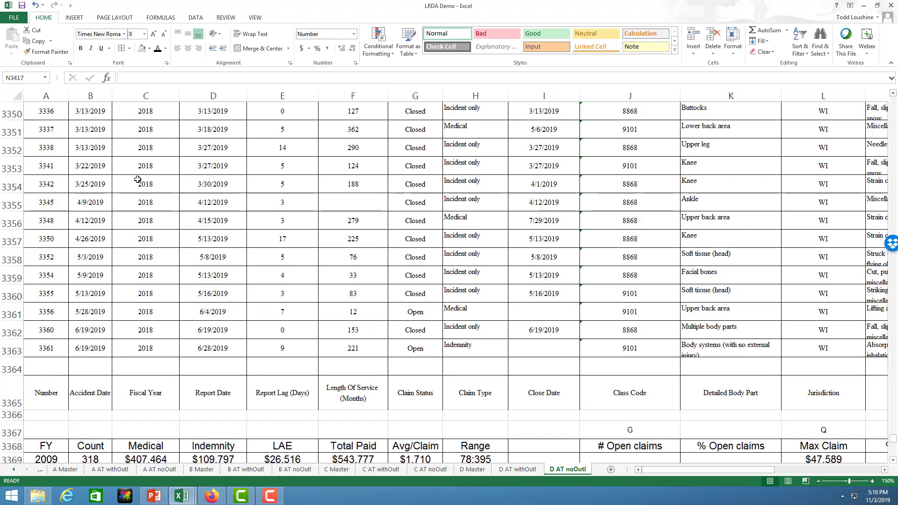
scroll(140, 173, "down", 8)
scroll(143, 174, "down", 2)
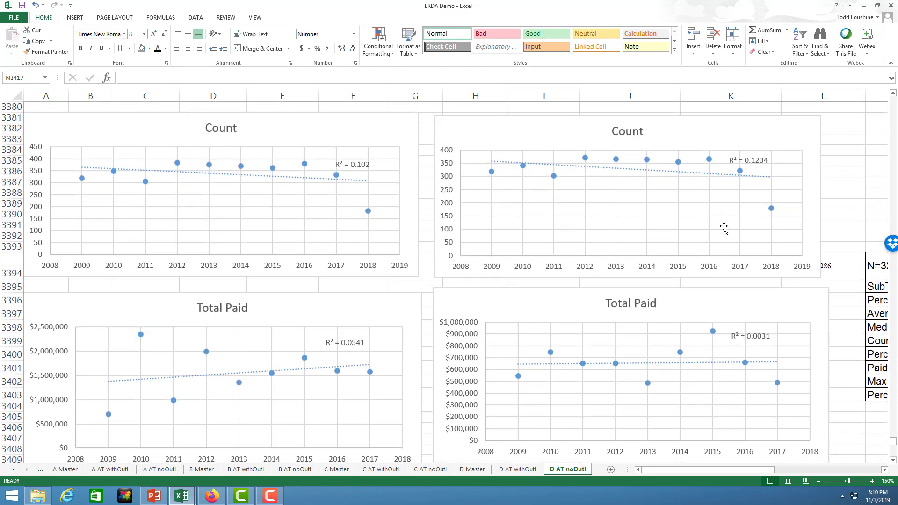
Step: Compare the Total Paid and Avg/Claim trendlines and R-squared values with and without outliers on the D AT noOutl sheet
scroll(642, 267, "down", 2)
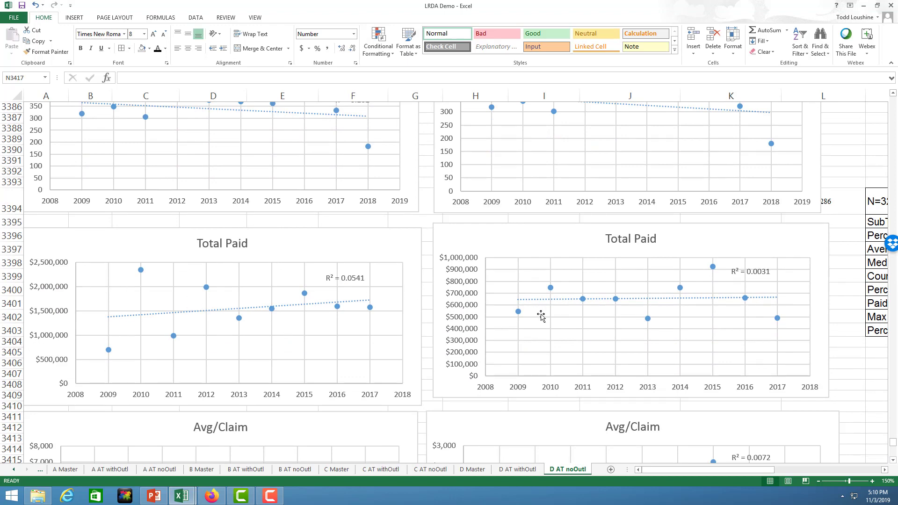
scroll(728, 316, "down", 5)
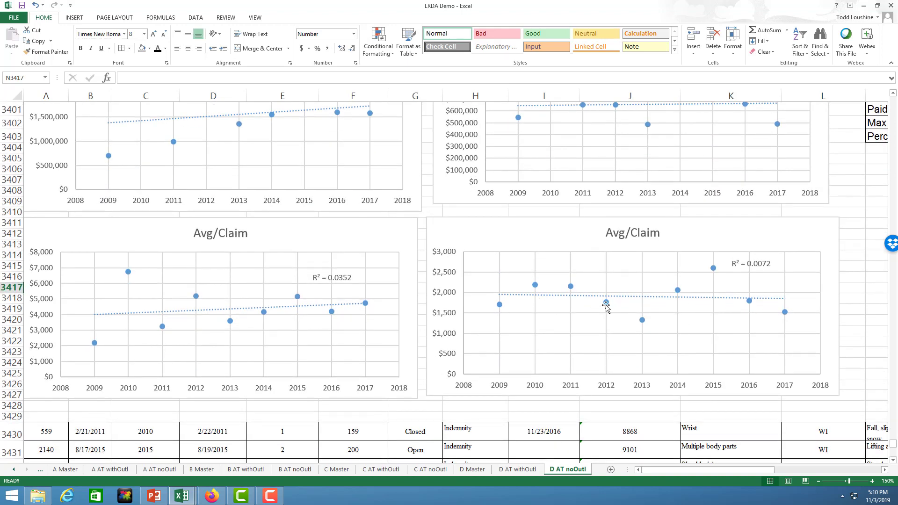
scroll(663, 309, "up", 3)
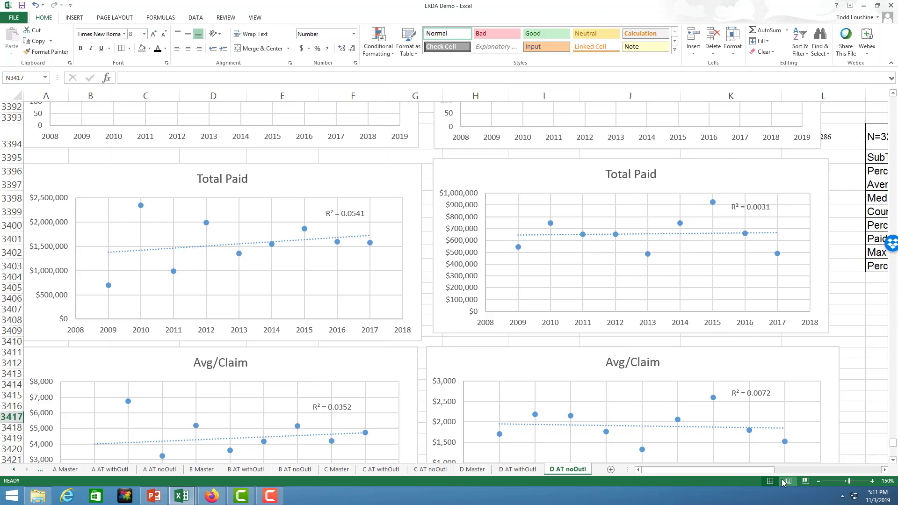
left_click_drag(759, 472, 703, 489)
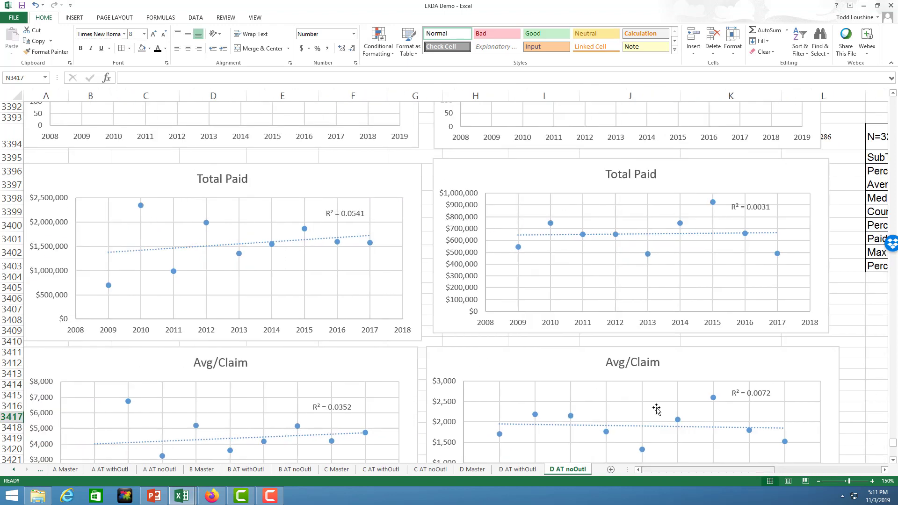
Step: Examine the Max Claim and % Max of FY columns in the D AT noOutl fiscal-year summary table
scroll(648, 390, "up", 4)
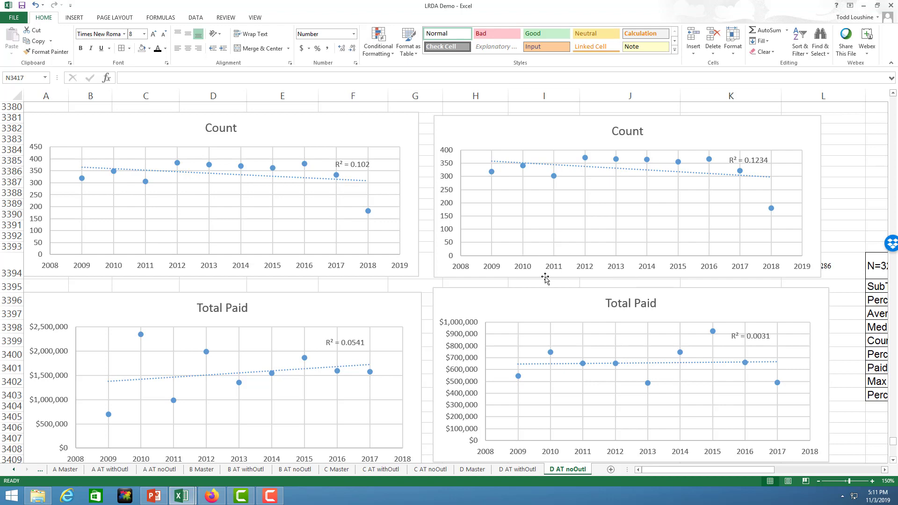
scroll(545, 278, "up", 6)
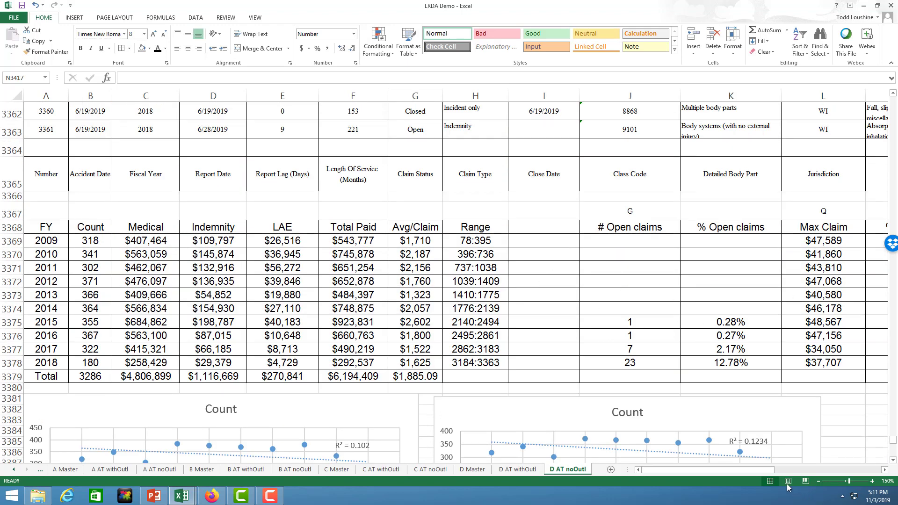
left_click_drag(766, 470, 801, 472)
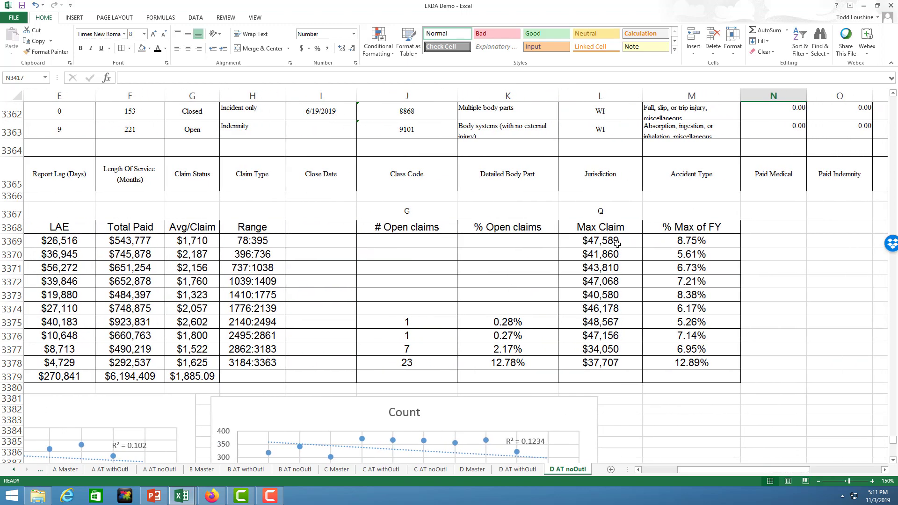